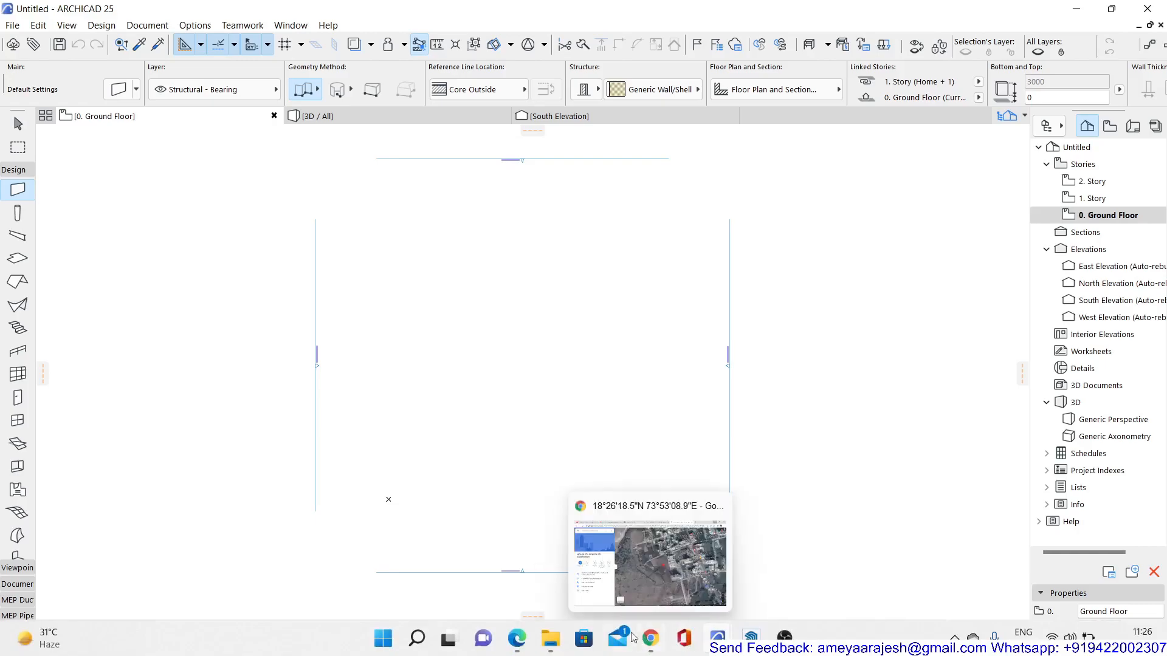
# - Switch to the AutoCAD site drawing in the browser and measure the reference square at the origin with the distance command
pyautogui.click(516, 644)
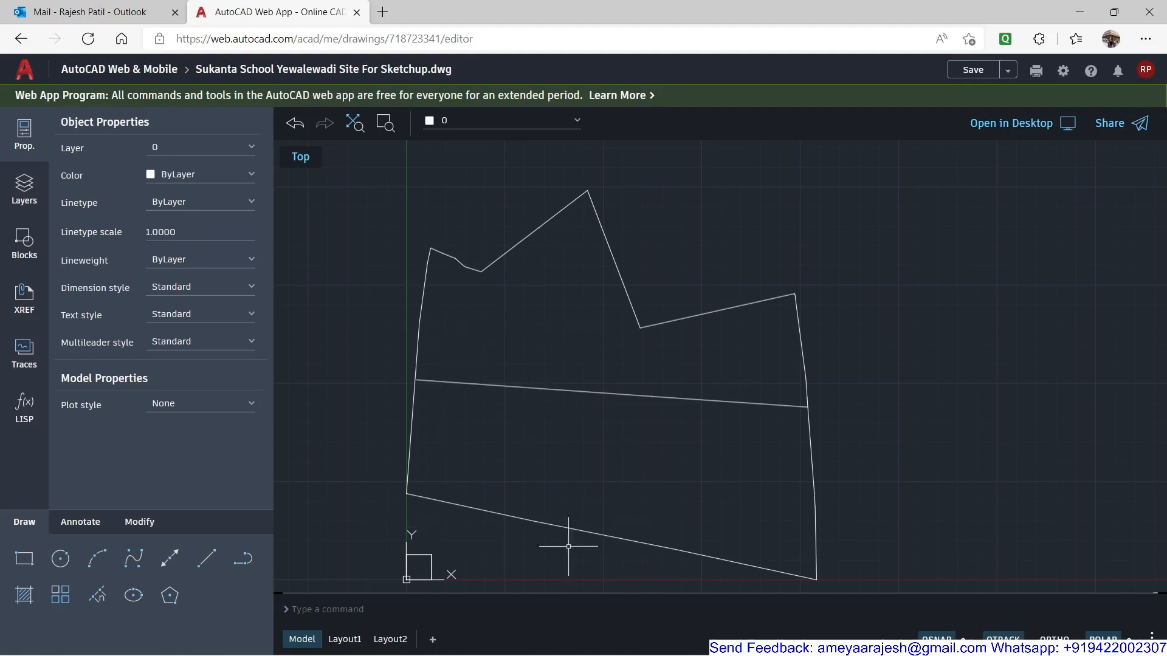
pyautogui.scroll(8, 406, 580)
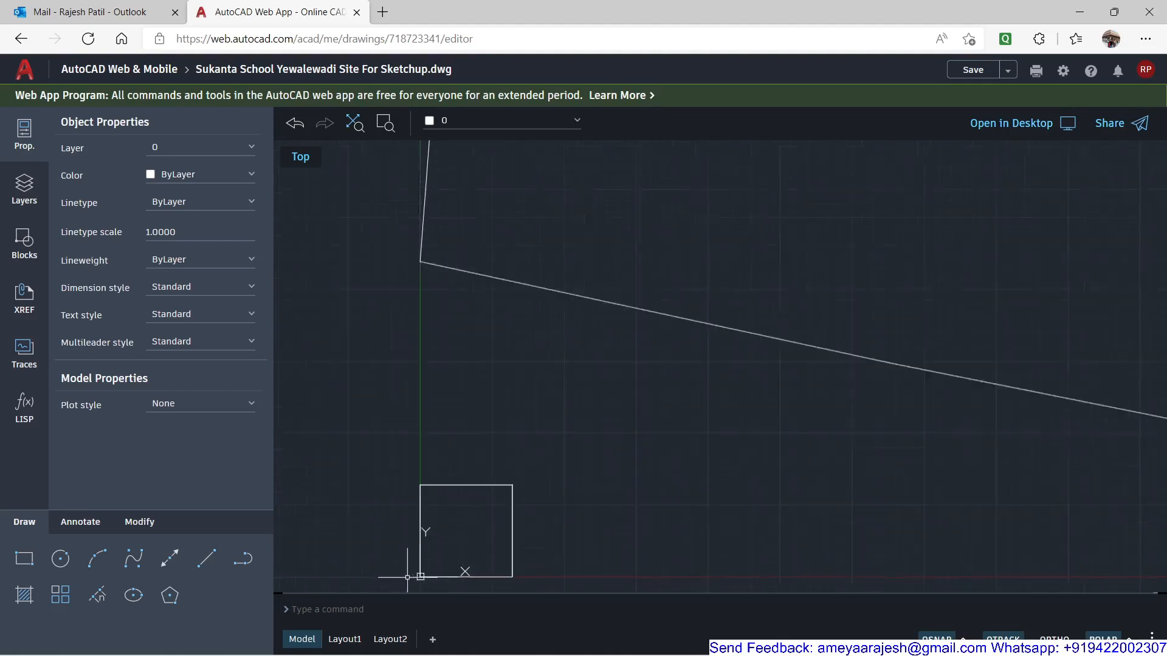
pyautogui.moveTo(510, 444); pyautogui.dragTo(593, 331, button='middle')
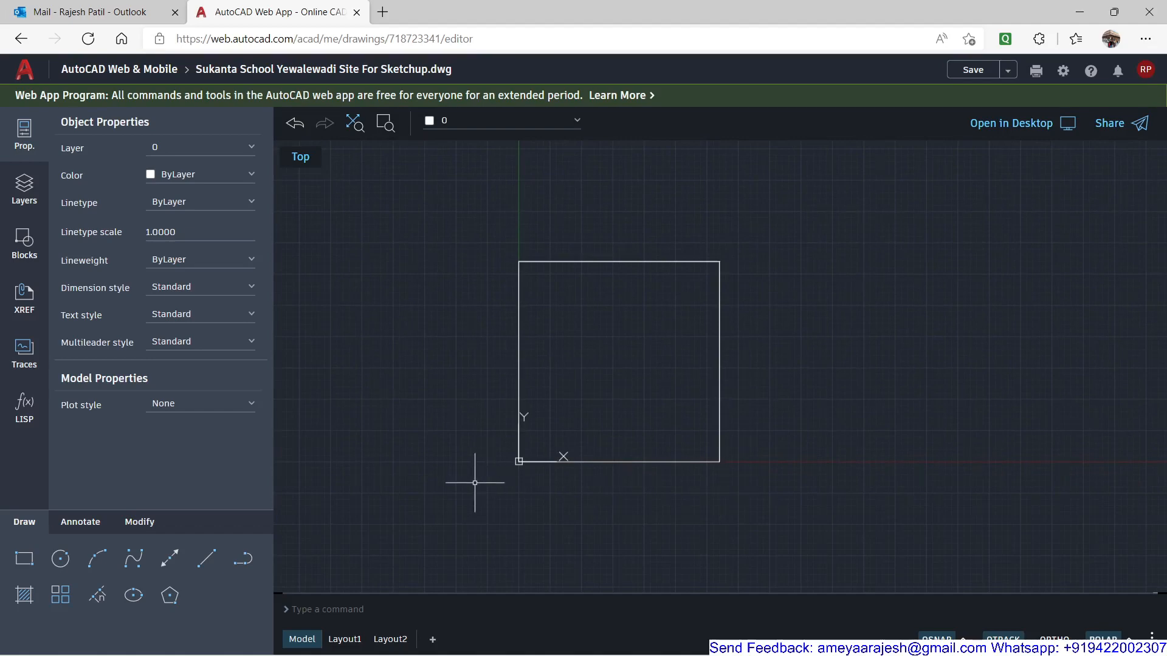
pyautogui.write('di')
pyautogui.press('Return')
pyautogui.click(519, 461)
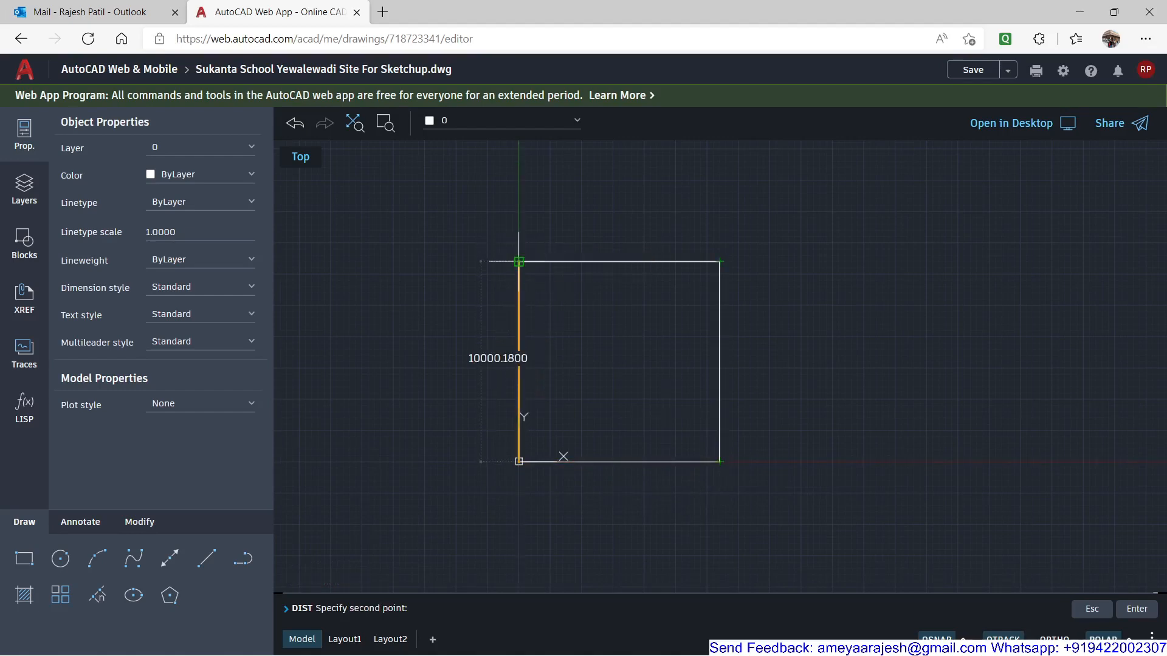
pyautogui.scroll(5, 522, 255)
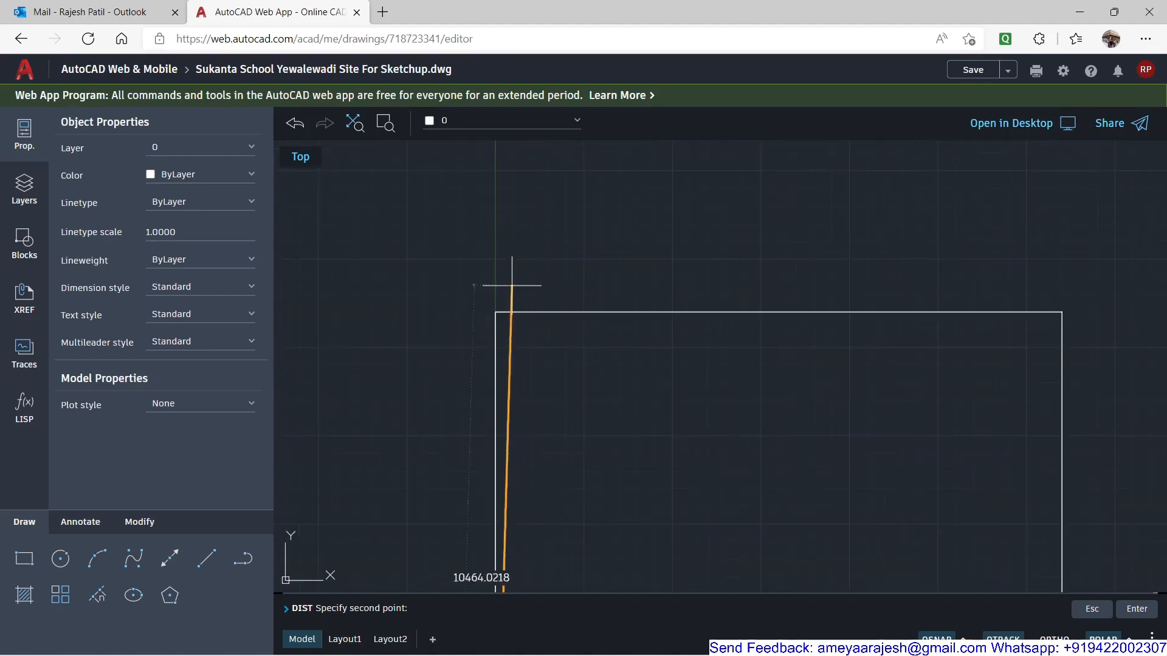
pyautogui.scroll(2, 503, 304)
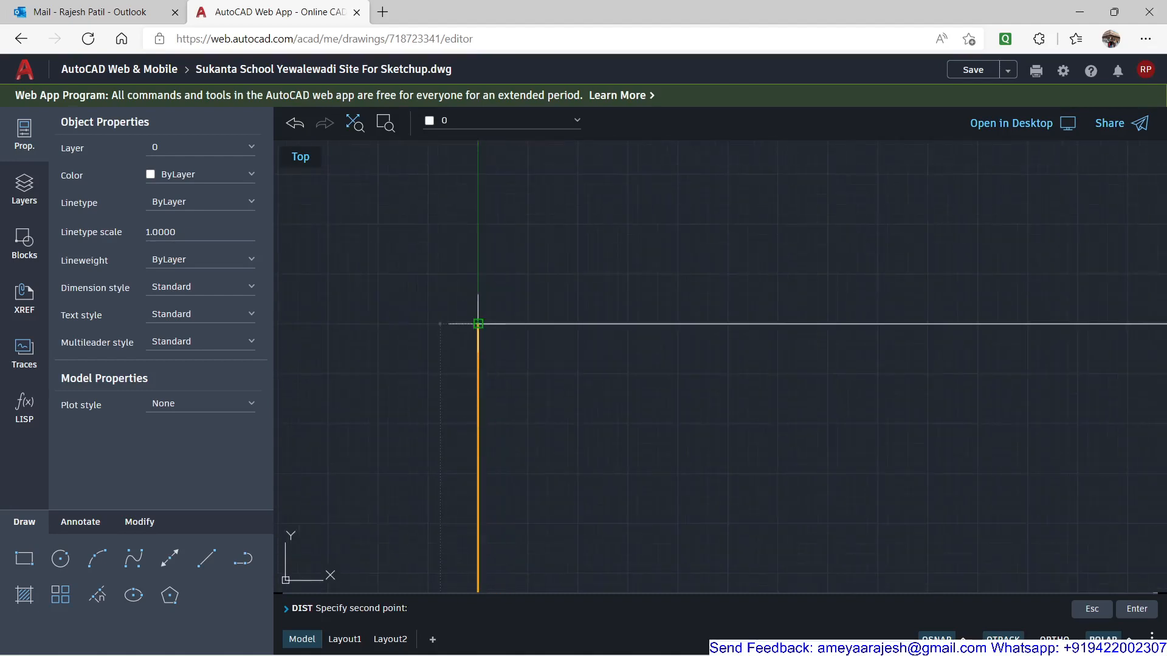
pyautogui.scroll(-3, 478, 324)
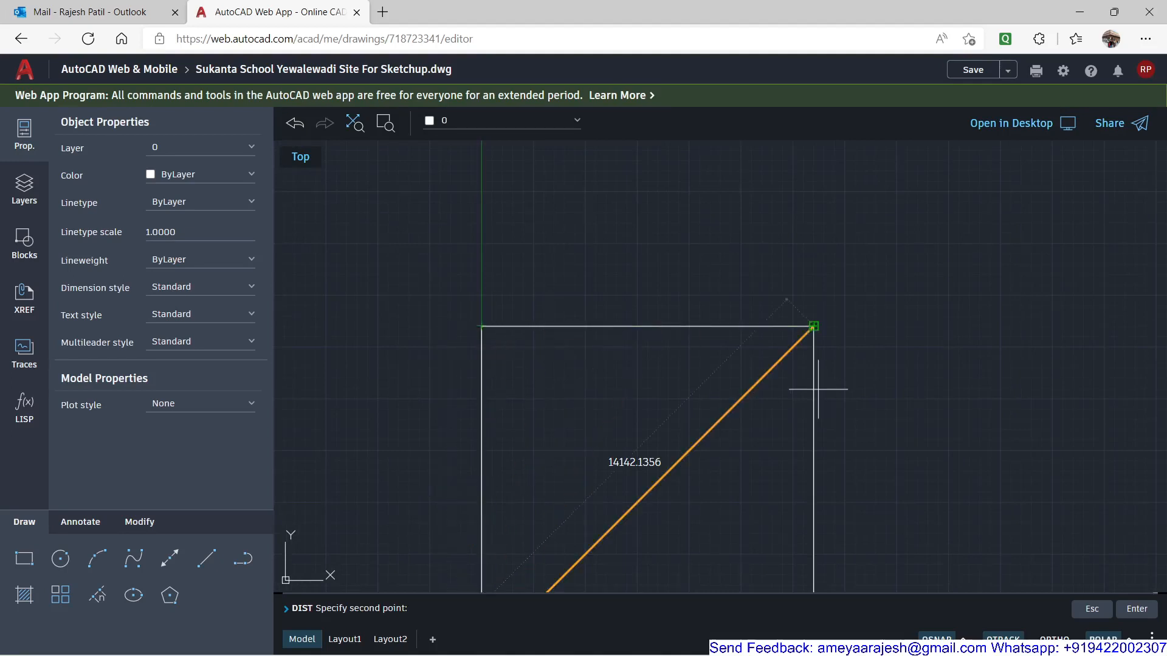
pyautogui.press('Escape')
pyautogui.press('Escape')
pyautogui.press('Escape')
# - Examine the full site boundary together with the reference square at the origin in the AutoCAD drawing
pyautogui.scroll(-3, 784, 424)
pyautogui.moveTo(755, 424); pyautogui.dragTo(560, 468, button='middle')
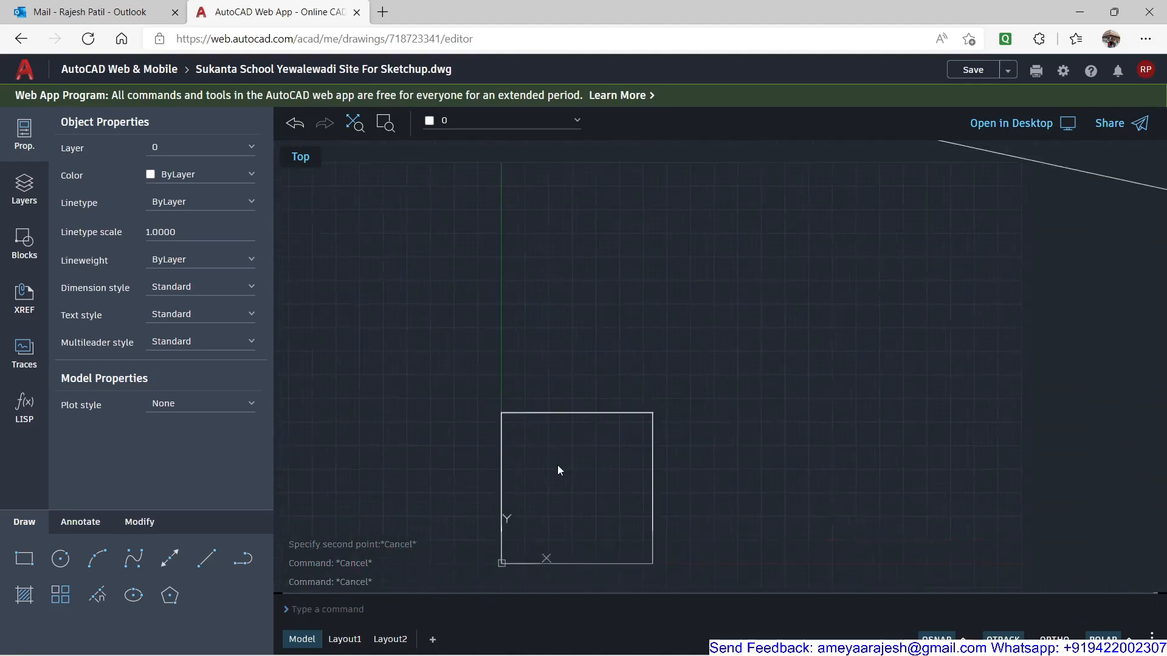
pyautogui.scroll(-1, 608, 437)
pyautogui.scroll(-2, 695, 372)
pyautogui.moveTo(695, 372); pyautogui.dragTo(589, 414, button='middle')
pyautogui.scroll(-1, 602, 399)
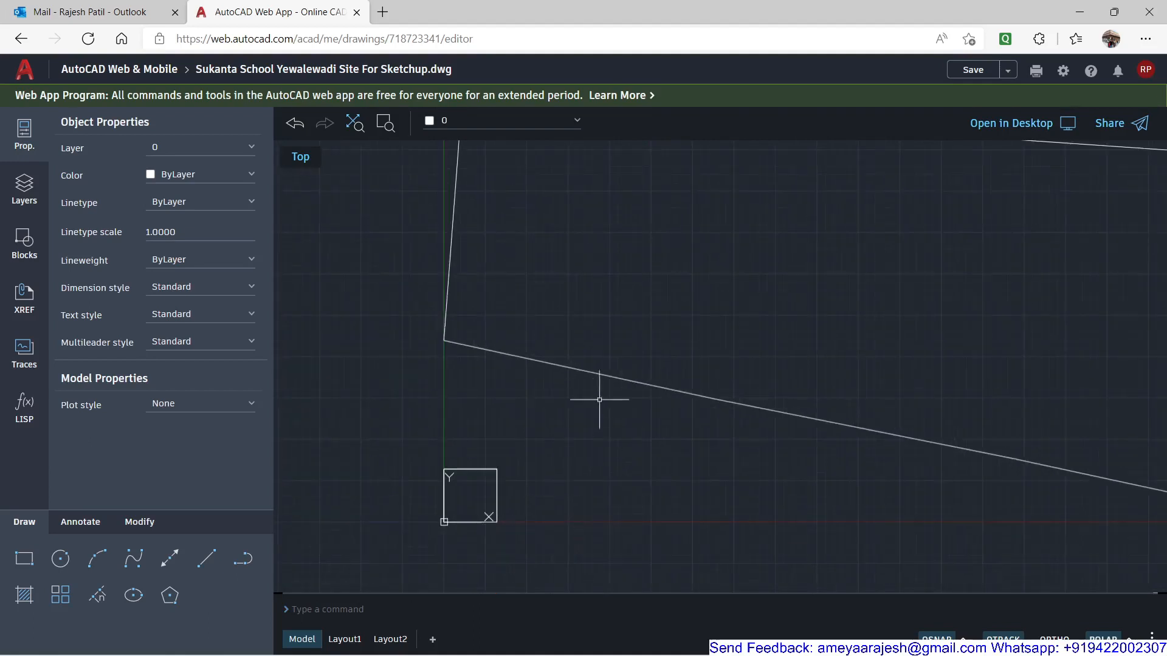
pyautogui.scroll(-2, 632, 362)
pyautogui.moveTo(632, 362)
pyautogui.mouseDown(button='middle')
pyautogui.moveTo(649, 367)
pyautogui.moveTo(644, 411)
pyautogui.mouseUp(button='middle')
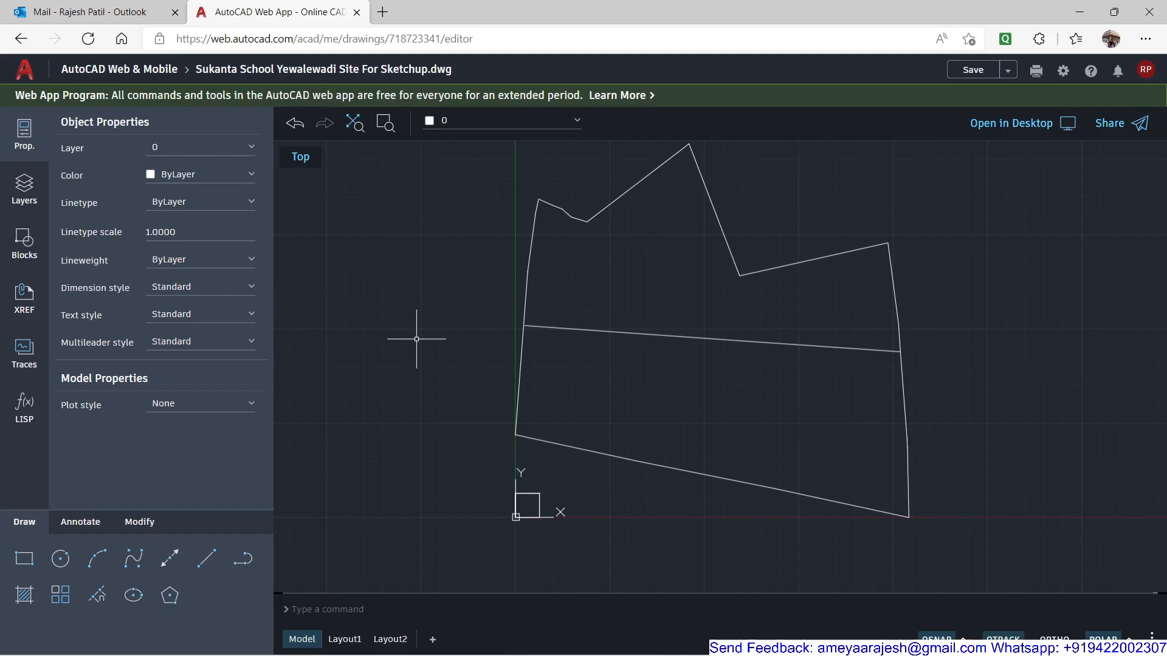
# - Switch to SketchUp and check the measurement units in the model information
pyautogui.moveTo(673, 652)
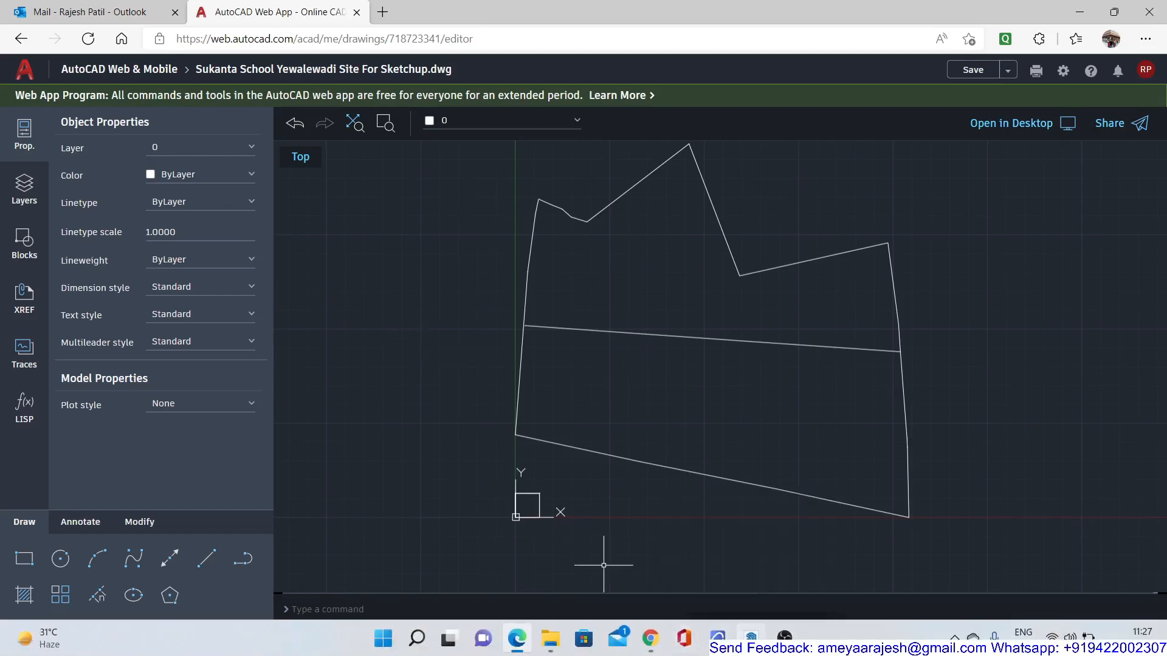
pyautogui.click(751, 637)
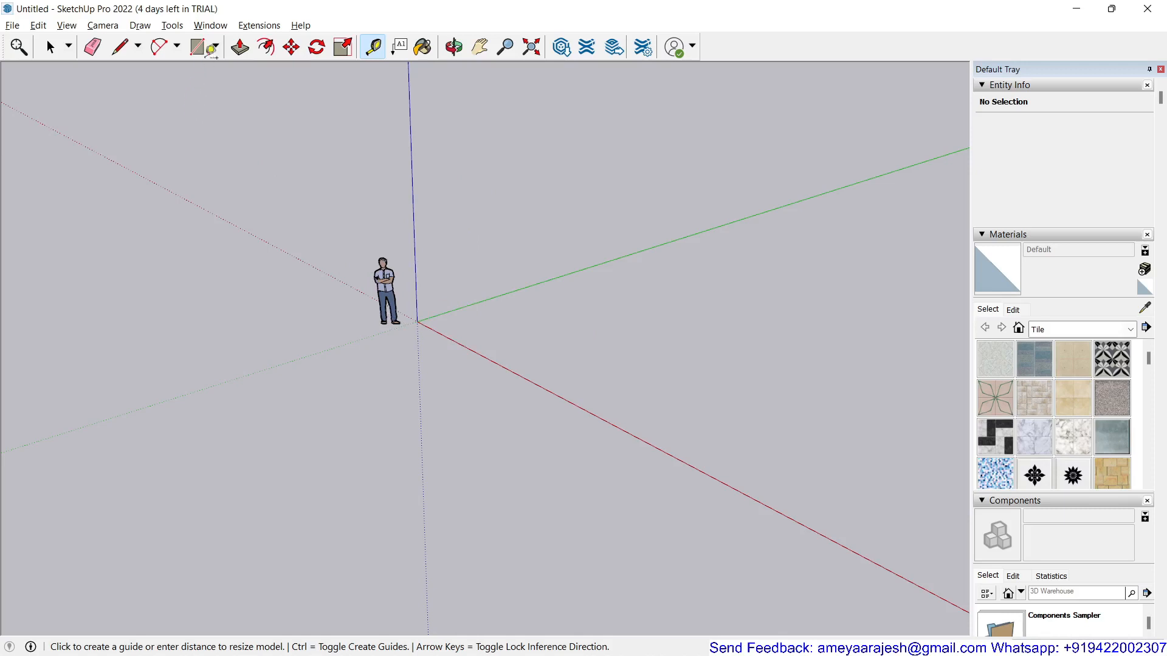
pyautogui.click(210, 25)
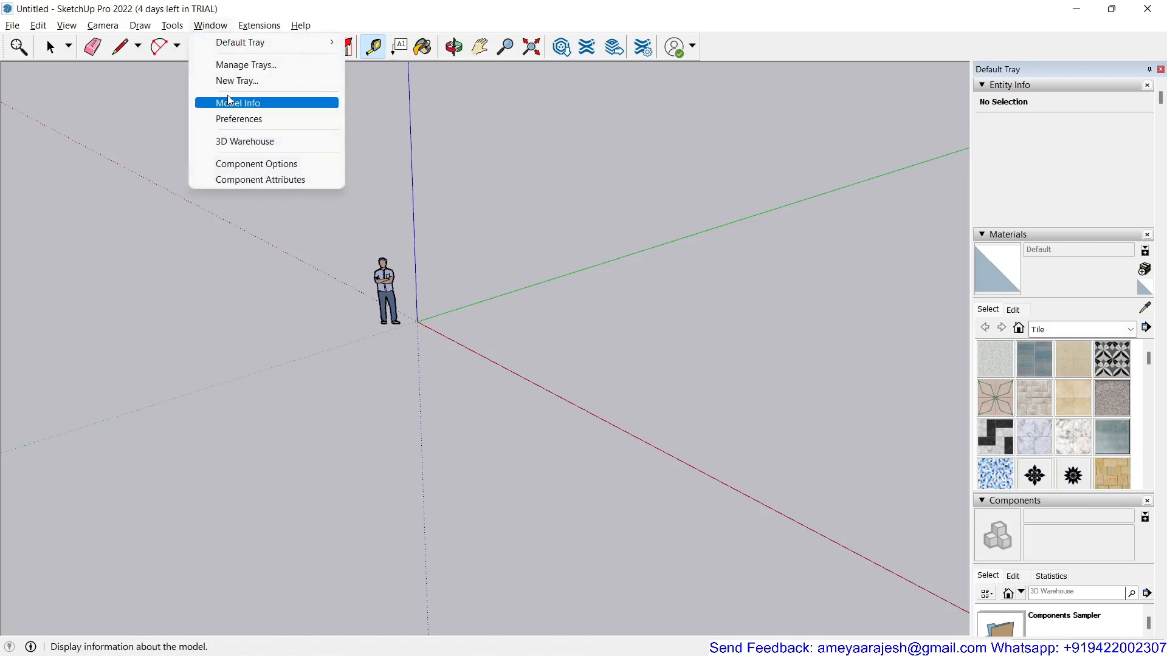
pyautogui.click(262, 104)
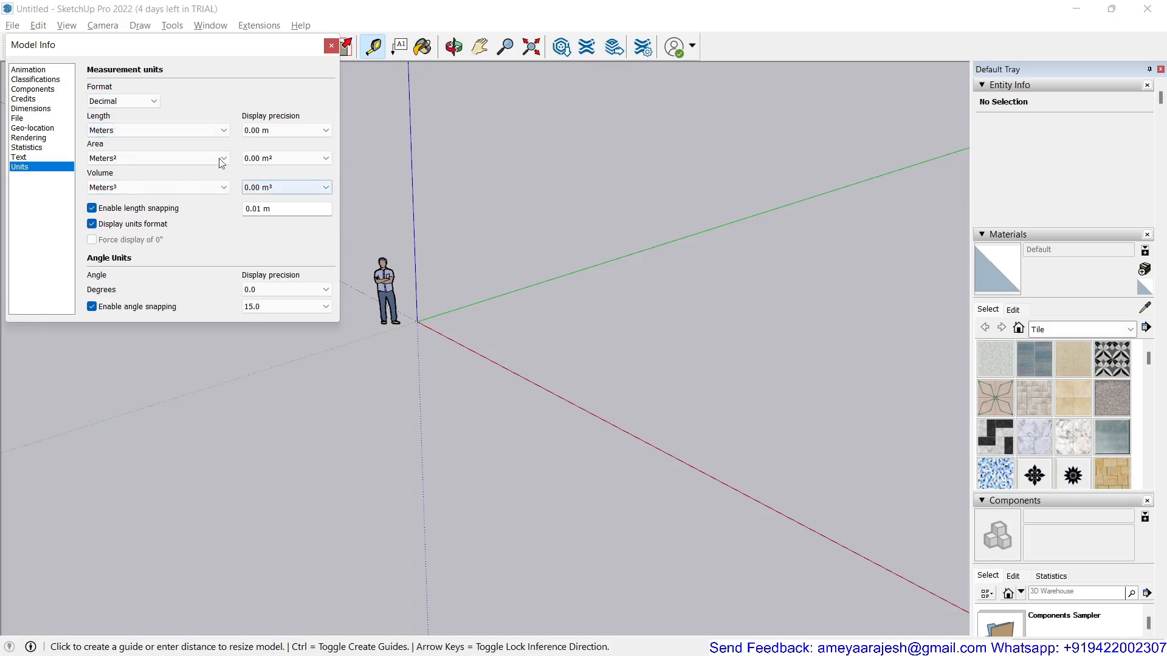
pyautogui.click(331, 46)
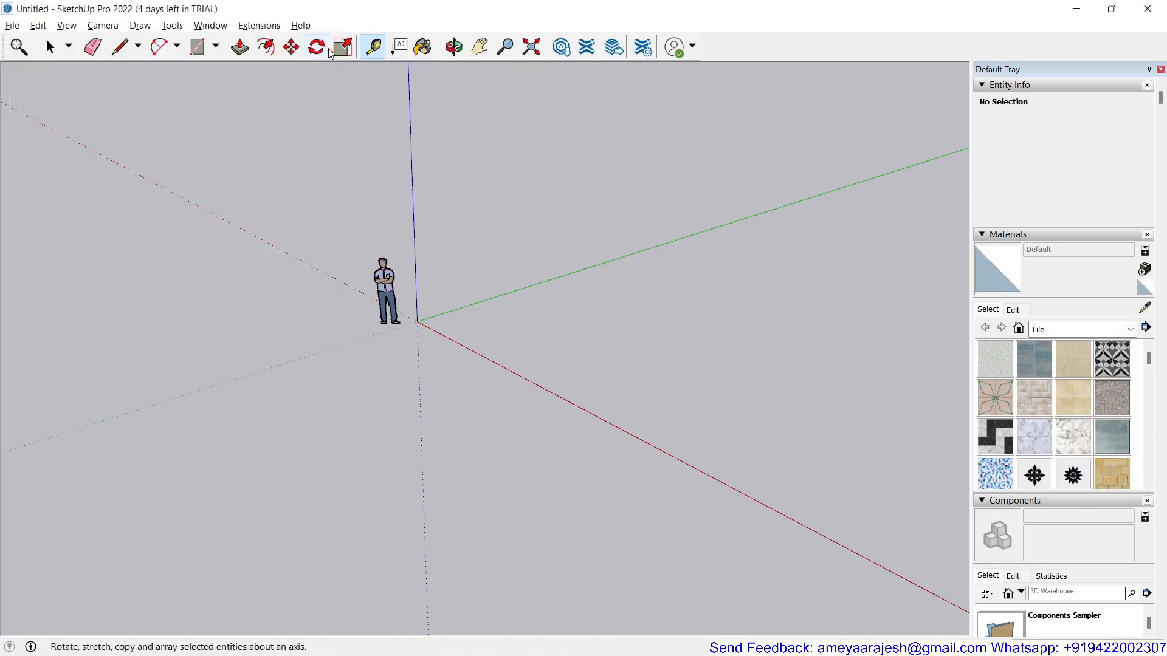
# - Start an import of AutoCAD files and choose Sukanta School Yewalewadi Site For Sketchup.dwg
pyautogui.click(13, 25)
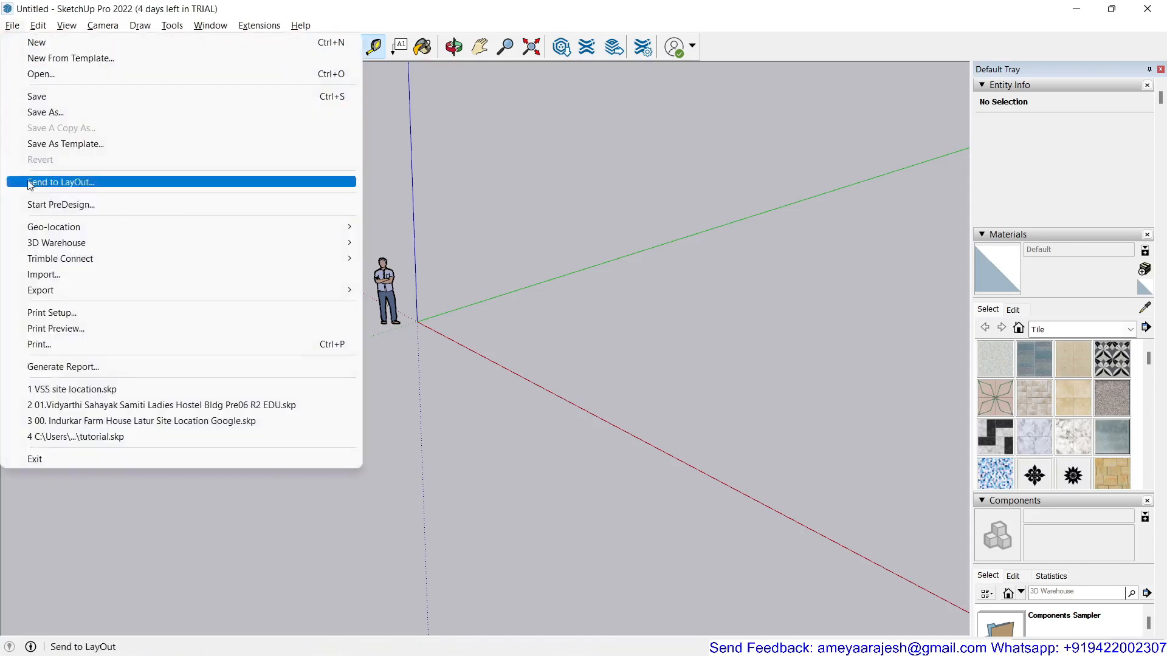
pyautogui.click(83, 274)
pyautogui.click(819, 442)
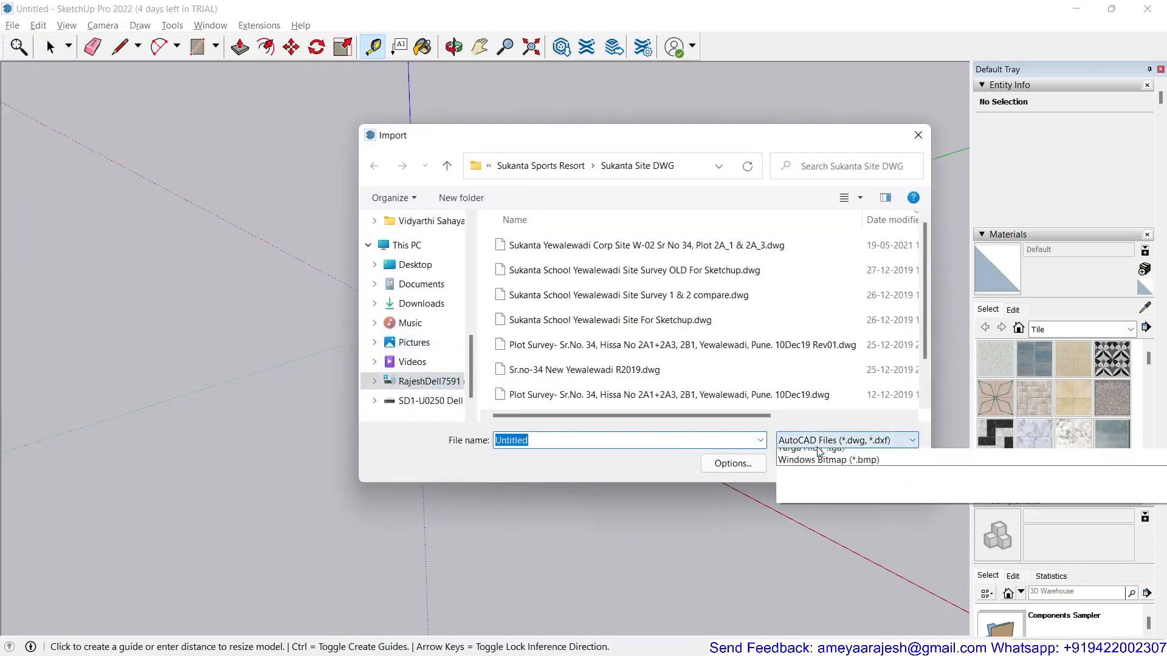
pyautogui.click(849, 508)
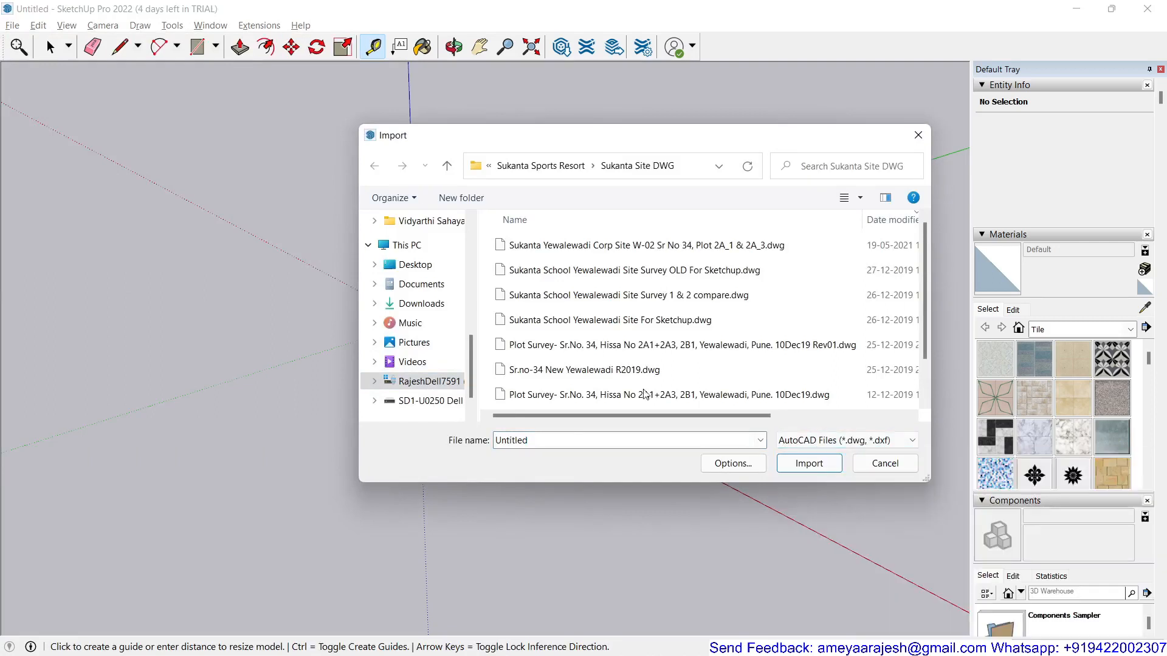
pyautogui.click(603, 322)
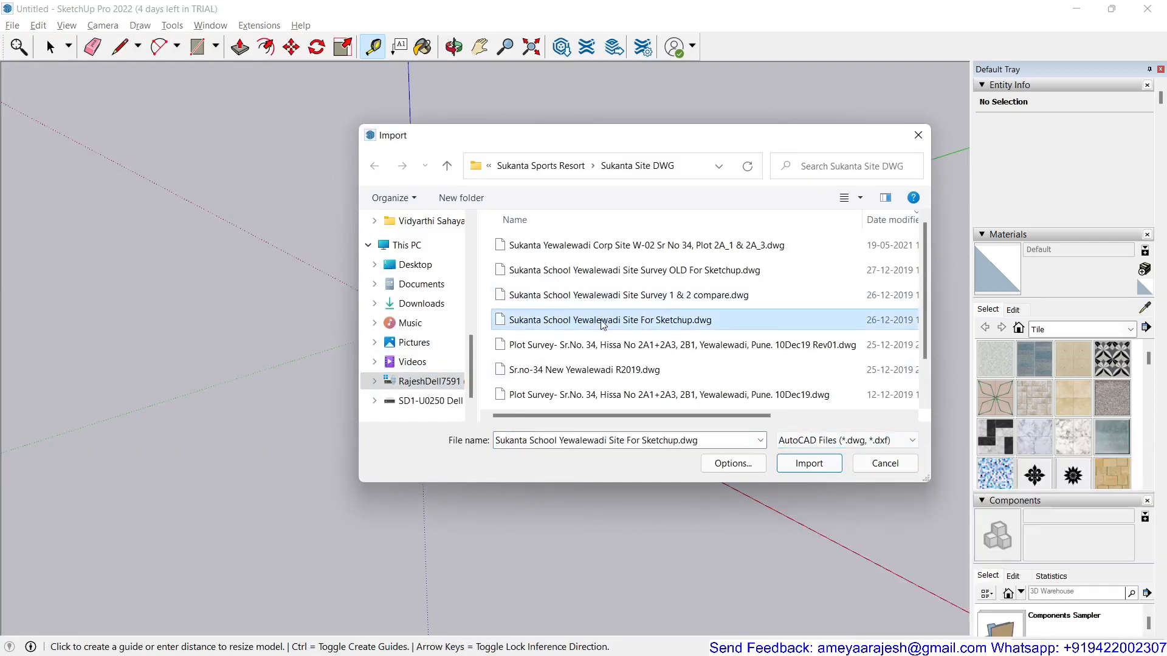
# - Keep the DWG import scale in Millimeters, import the site drawing and dismiss the import results
pyautogui.click(731, 465)
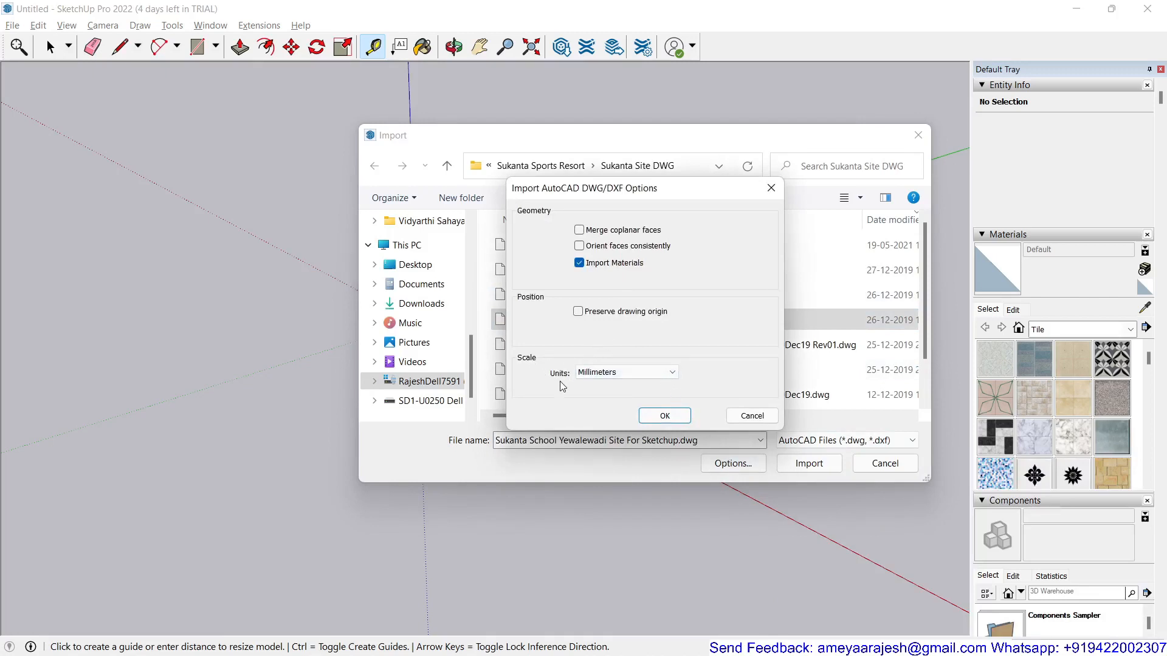
pyautogui.click(608, 372)
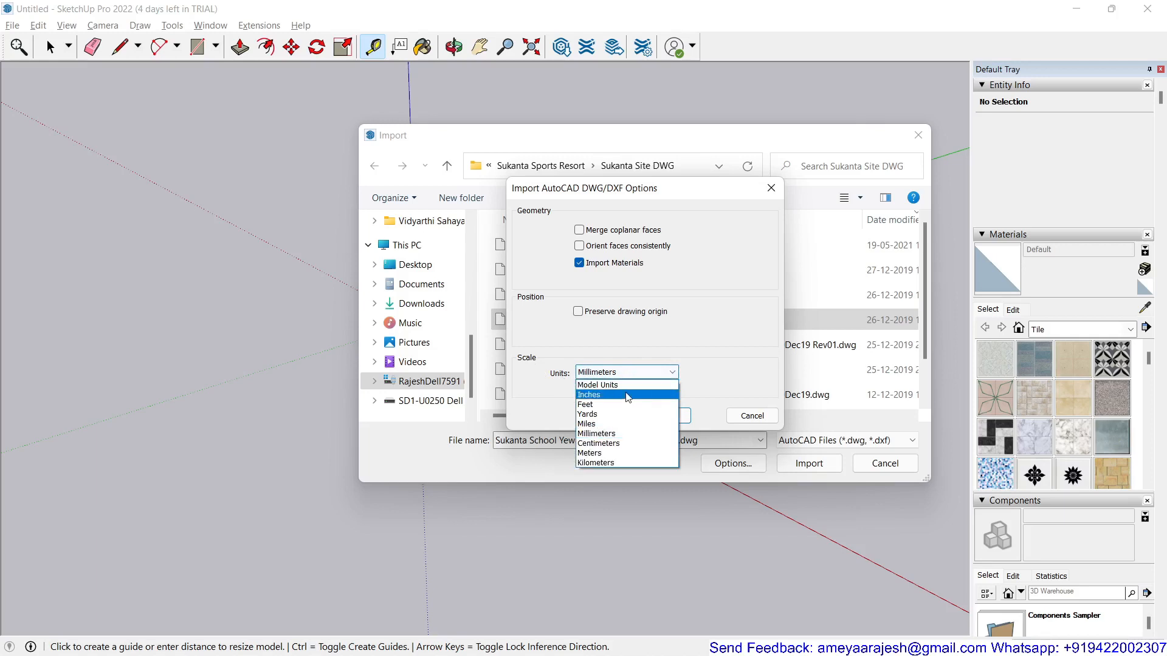
pyautogui.click(716, 384)
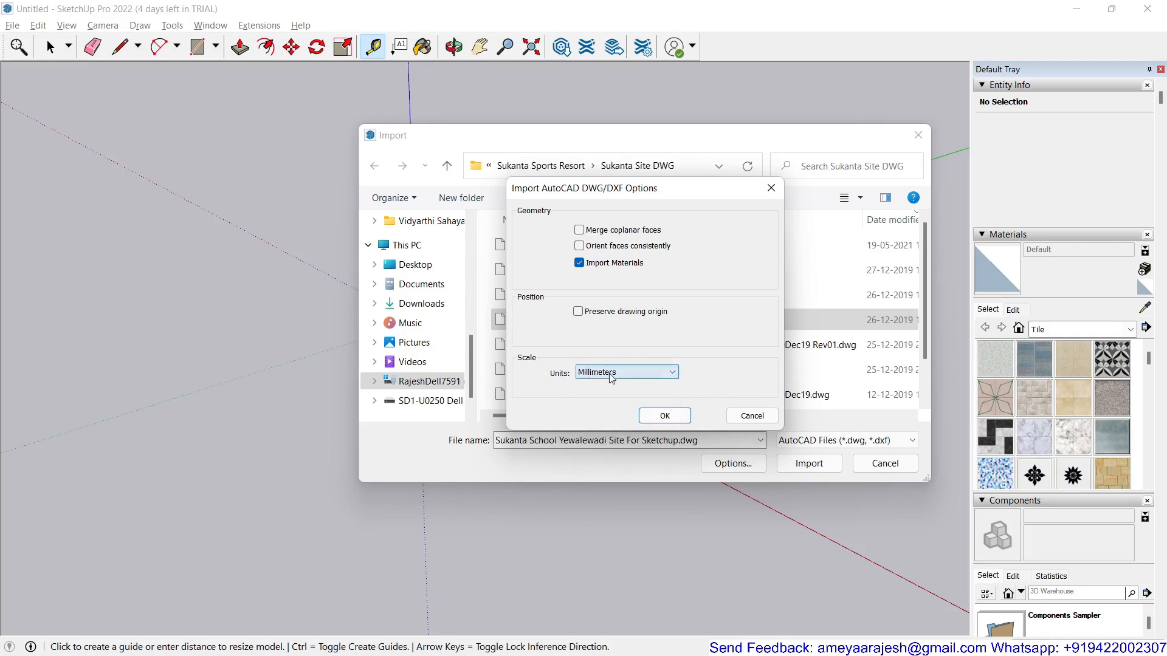
pyautogui.click(675, 417)
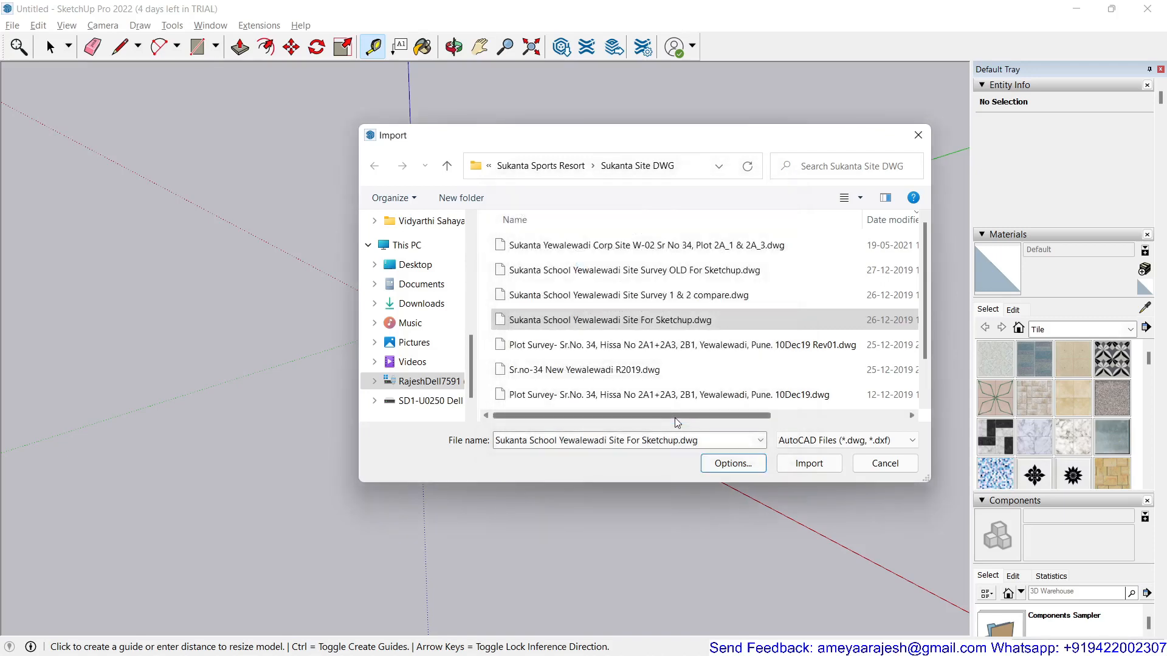
pyautogui.click(801, 464)
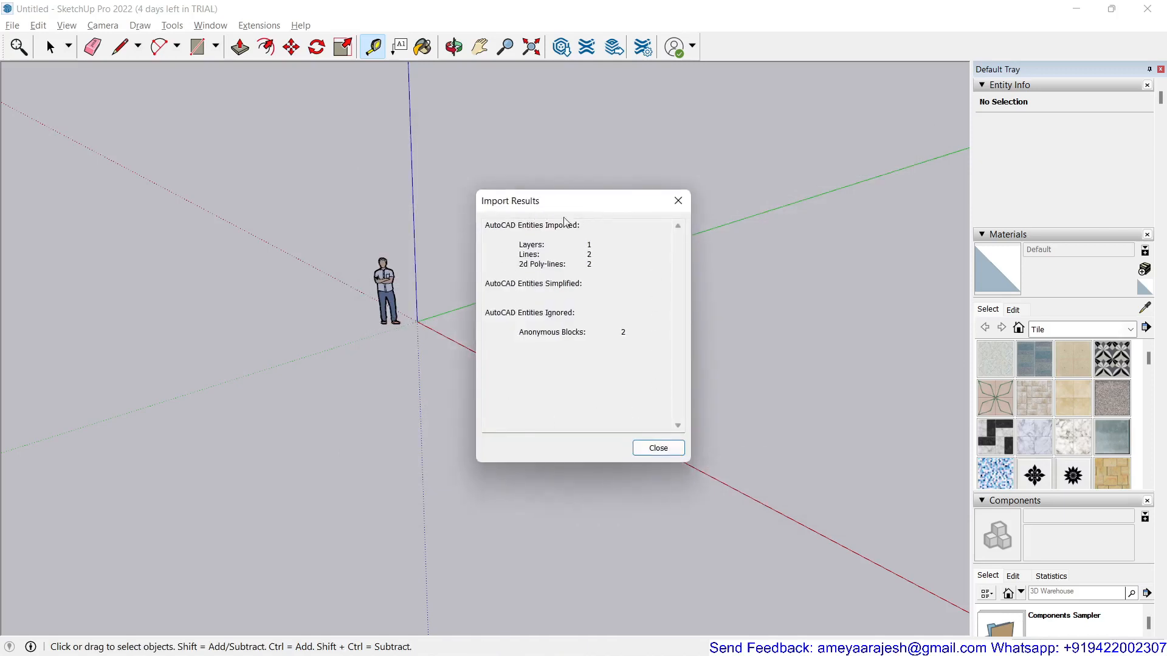
pyautogui.click(657, 450)
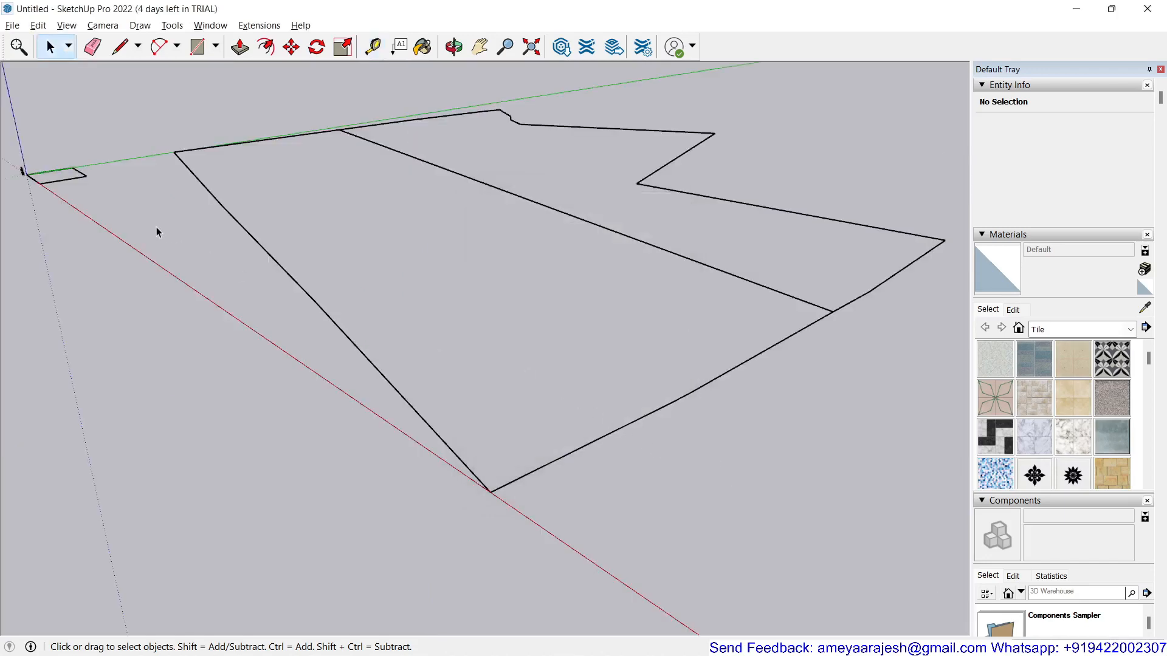
# - Measure the imported reference square's side along the red axis from the origin with the Tape Measure tool
pyautogui.moveTo(155, 231); pyautogui.dragTo(357, 323, button='middle')
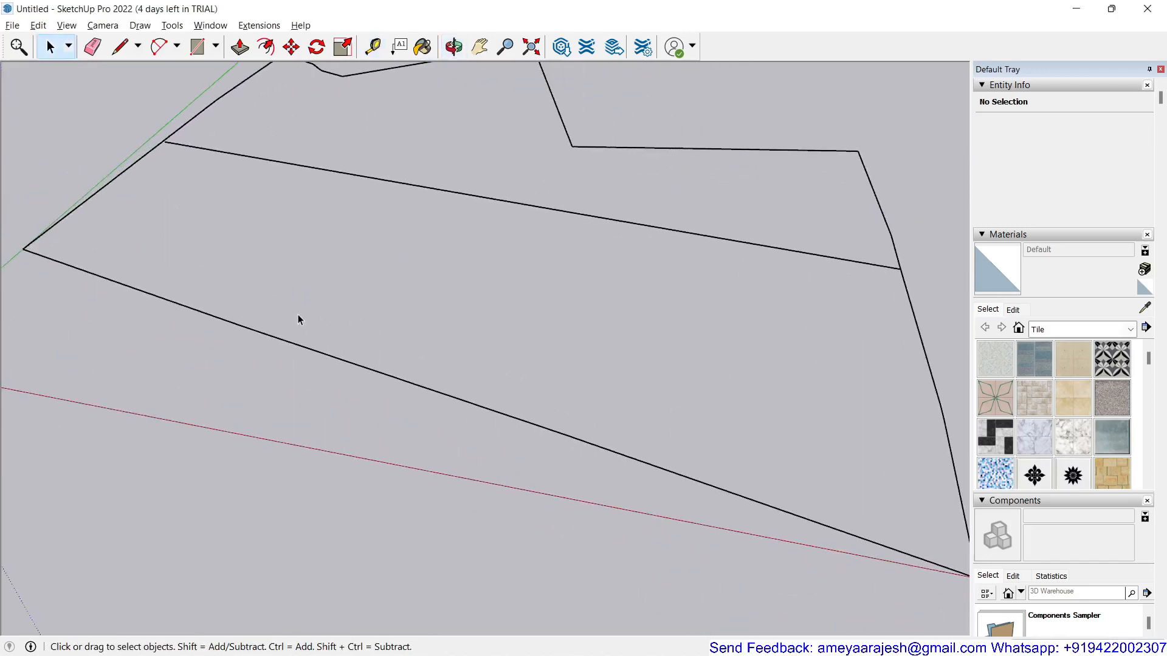
pyautogui.click(477, 53)
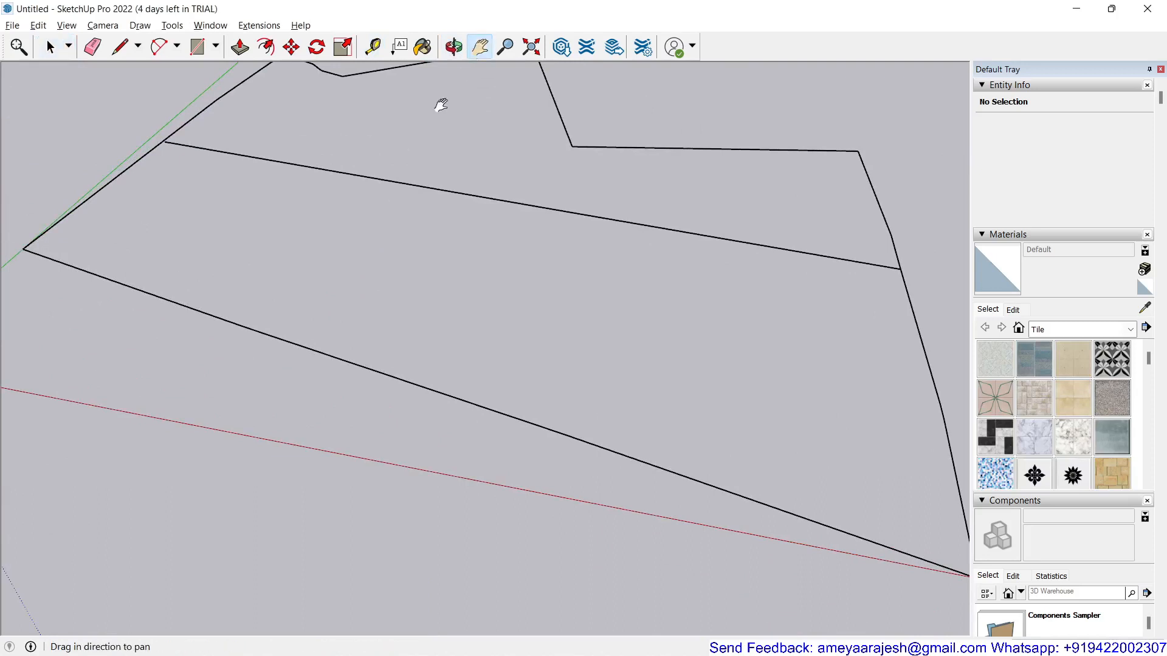
pyautogui.moveTo(314, 302); pyautogui.dragTo(751, 372)
pyautogui.scroll(3, 364, 427)
pyautogui.scroll(4, 350, 447)
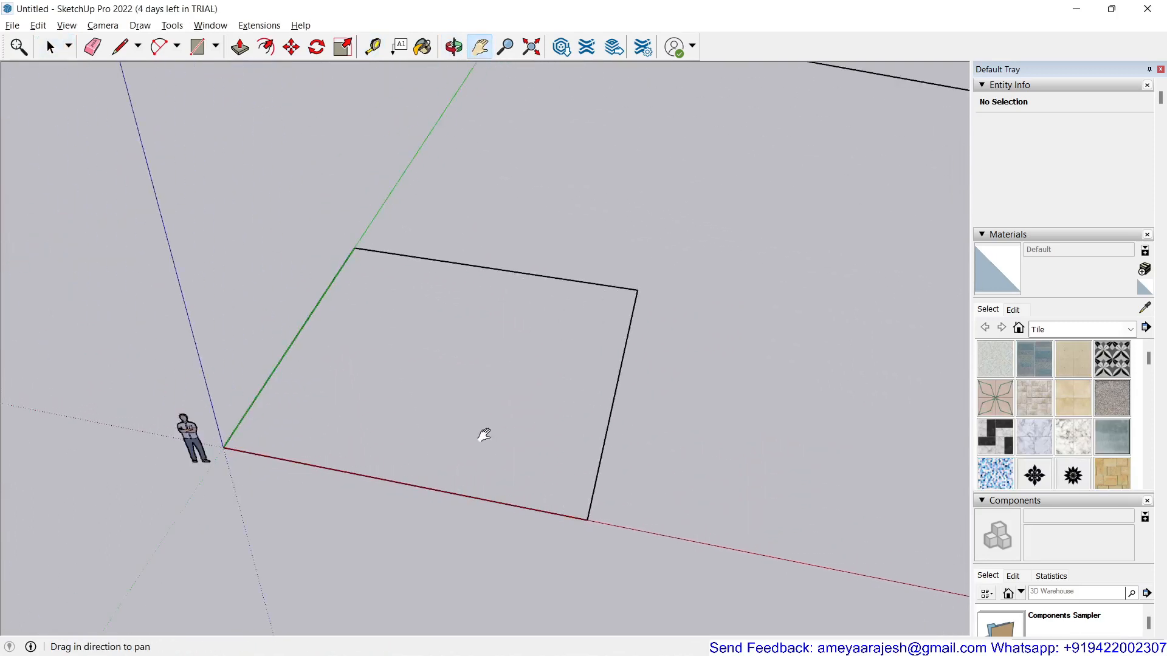
pyautogui.click(373, 49)
pyautogui.click(223, 447)
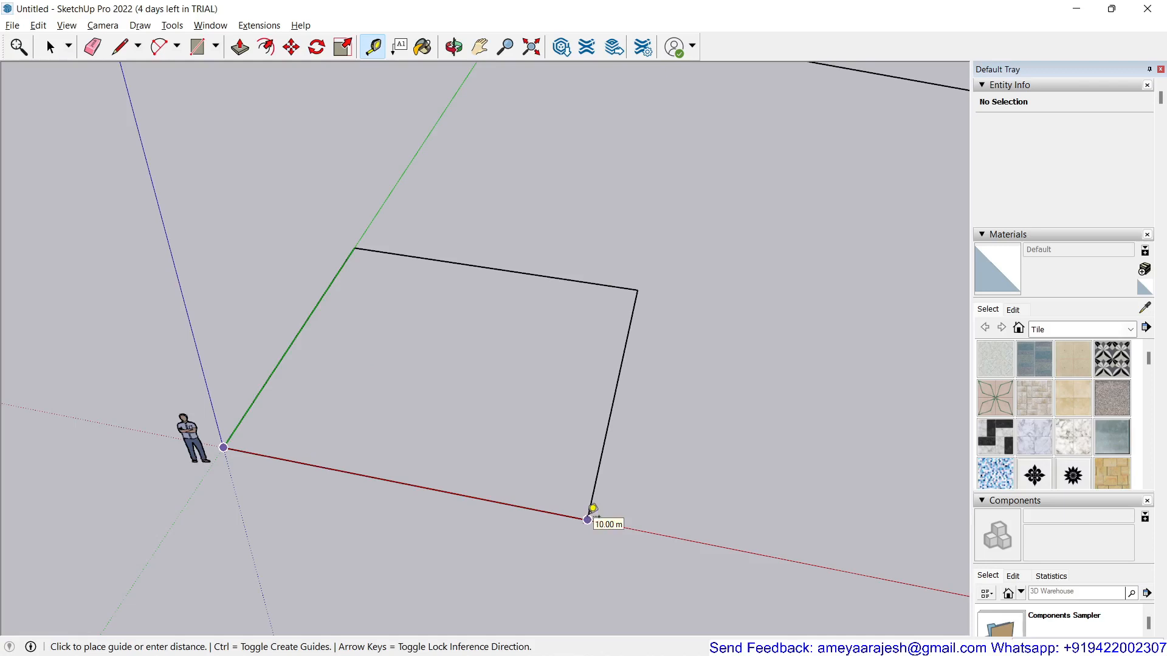
pyautogui.click(588, 520)
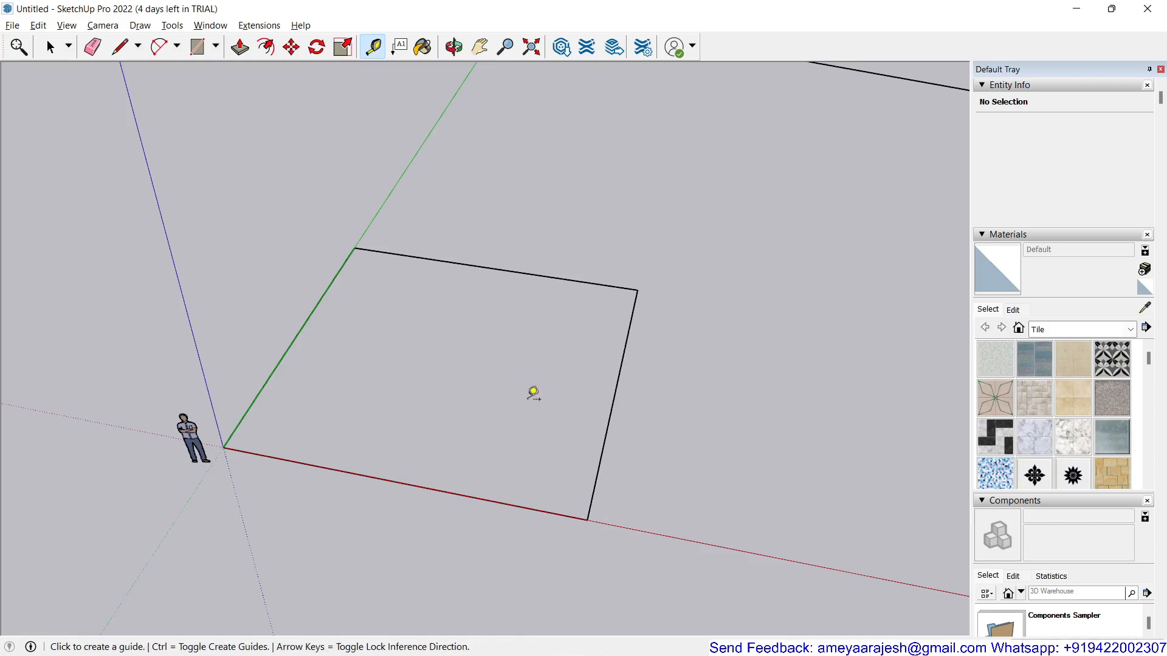
# - Open the Add Location map for the geo-location and select the site coordinates 18.438463, 73.885797
pyautogui.scroll(-5, 531, 394)
pyautogui.scroll(-2, 700, 286)
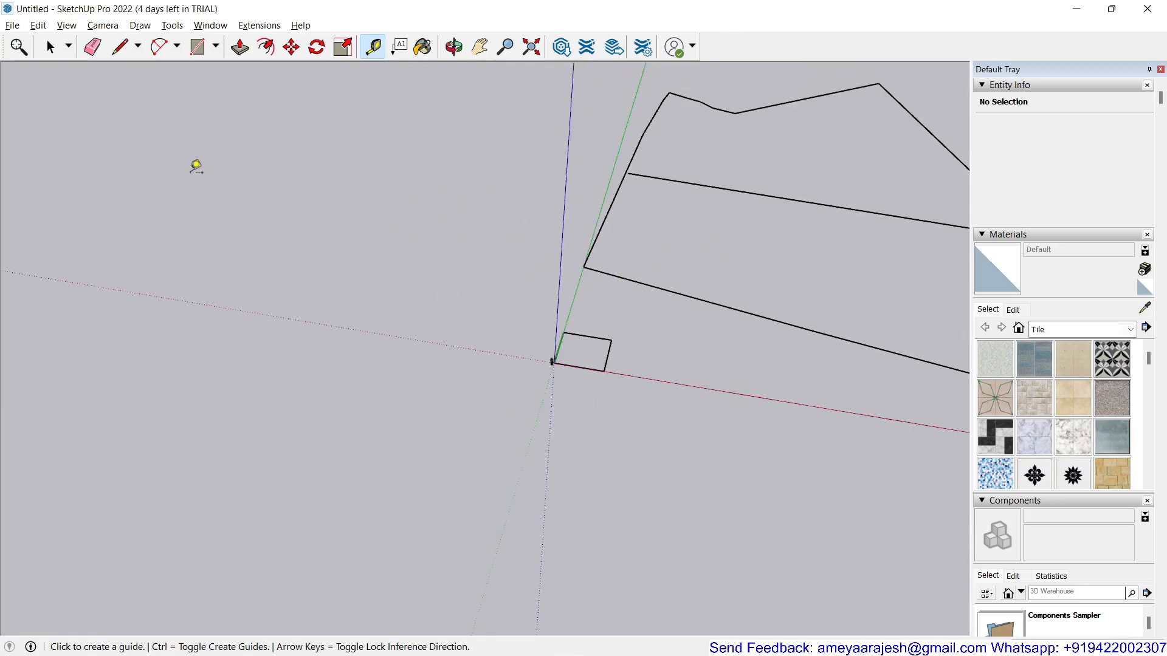
pyautogui.click(12, 25)
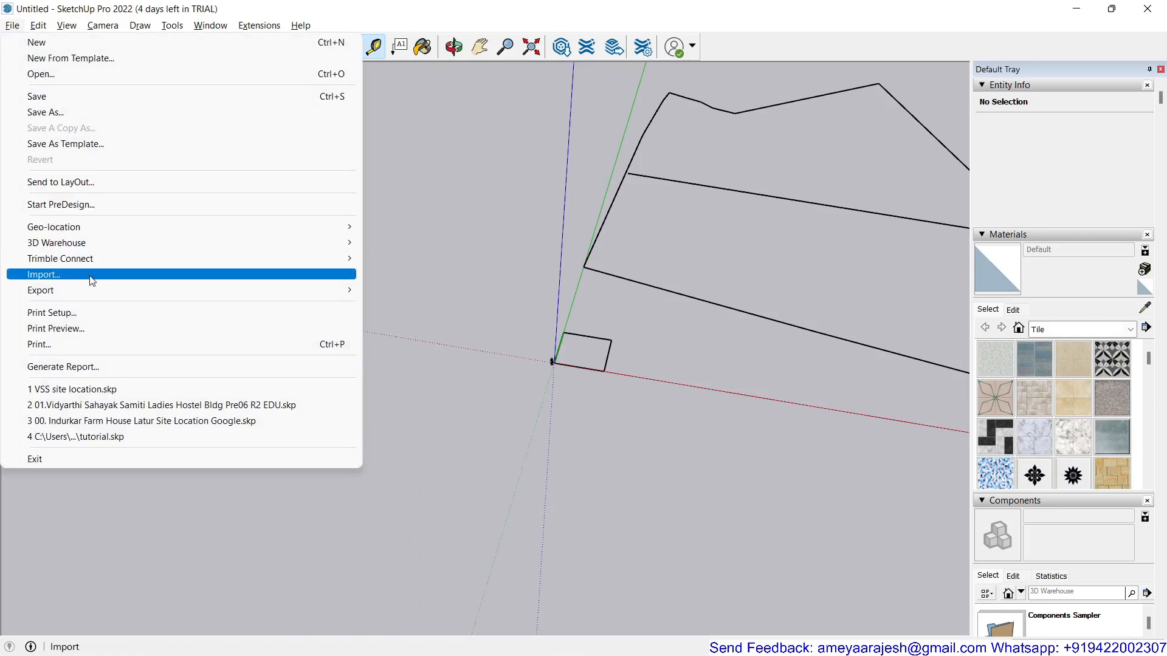
pyautogui.moveTo(98, 235)
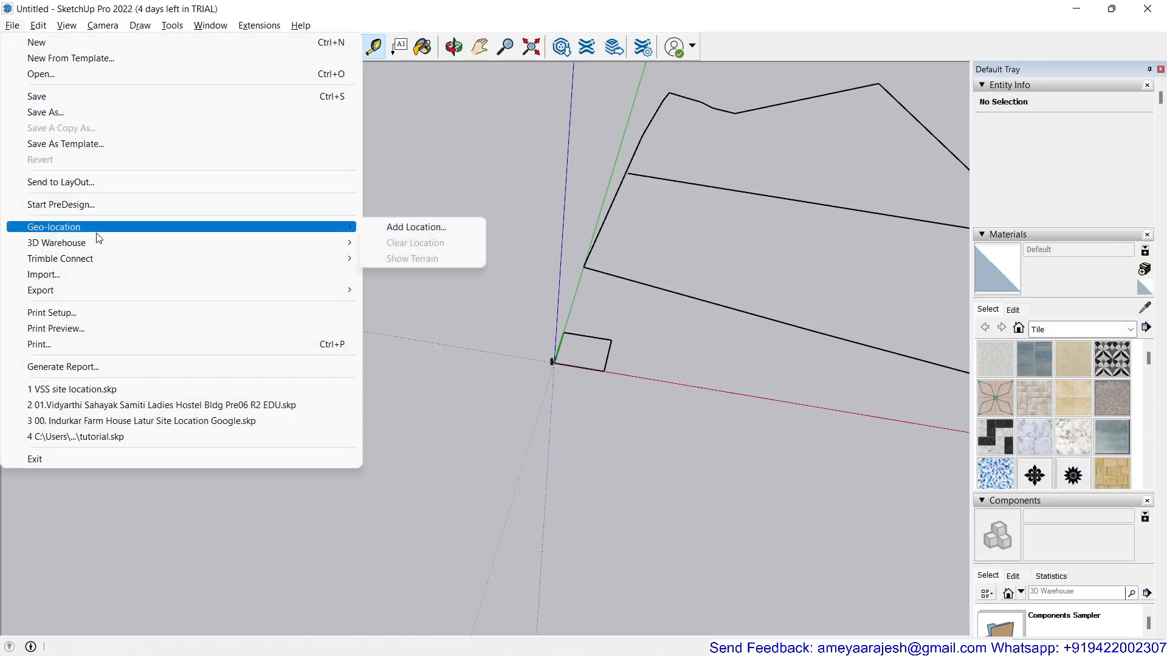
pyautogui.click(435, 227)
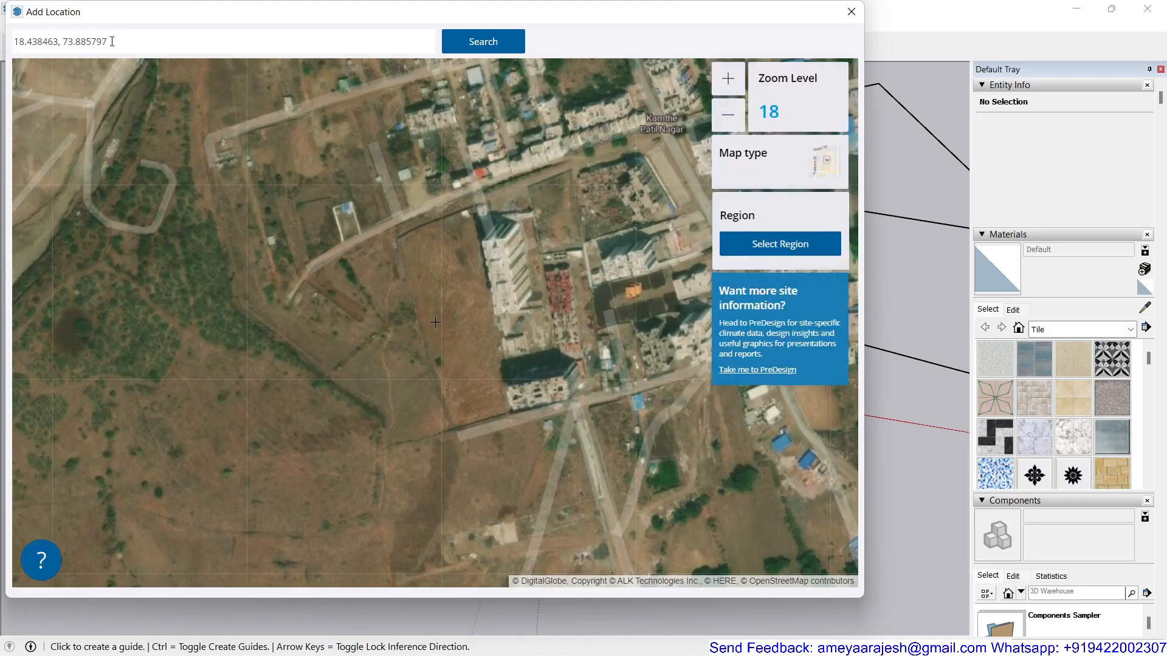
pyautogui.moveTo(112, 41); pyautogui.dragTo(12, 35)
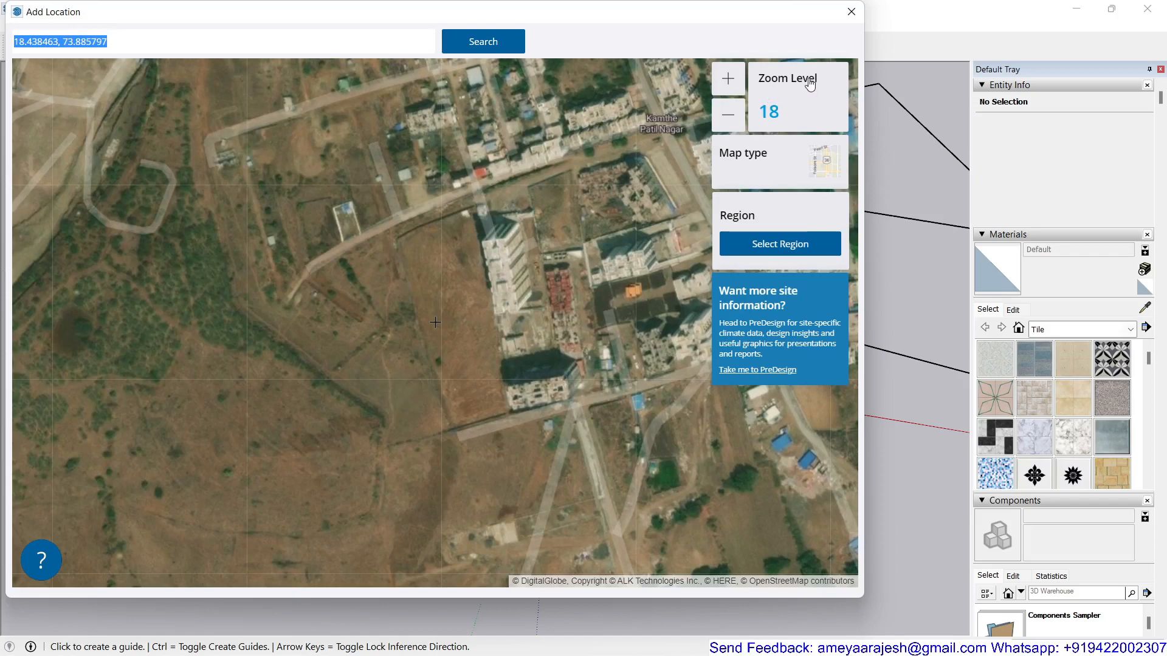
# - Select a map region cropped around the site at zoom level 18 and import it into the model
pyautogui.click(790, 243)
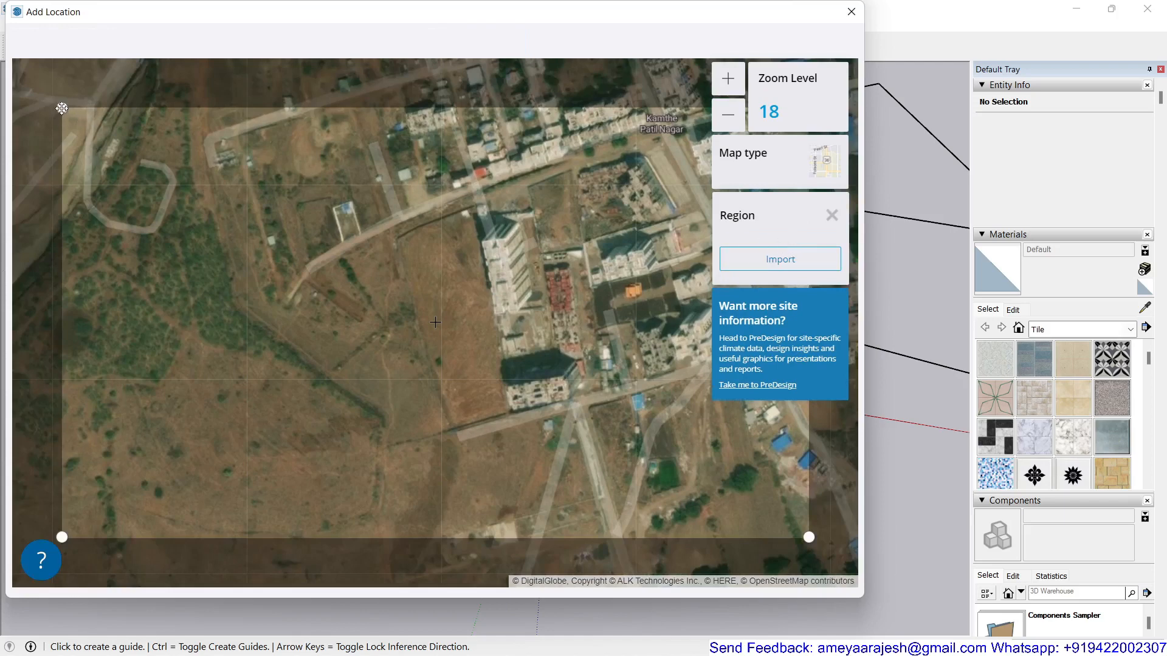
pyautogui.moveTo(62, 108); pyautogui.dragTo(276, 202)
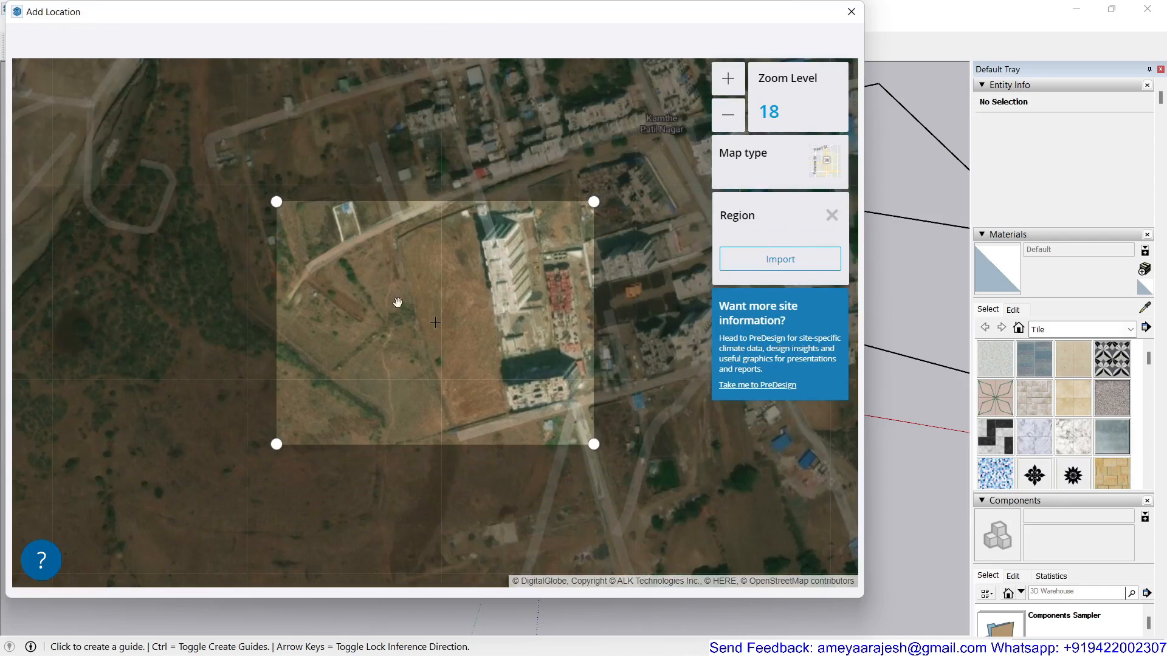
pyautogui.moveTo(397, 302)
pyautogui.mouseDown()
pyautogui.moveTo(401, 293)
pyautogui.moveTo(399, 308)
pyautogui.moveTo(374, 313)
pyautogui.moveTo(393, 315)
pyautogui.mouseUp()
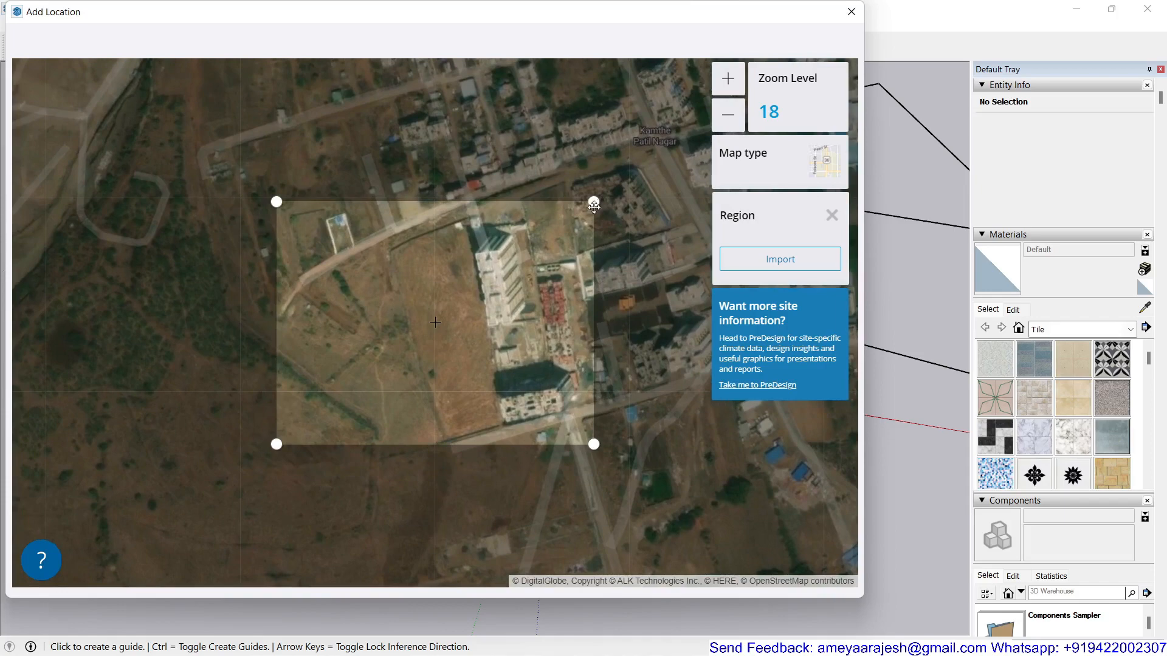
pyautogui.moveTo(593, 200); pyautogui.dragTo(555, 223)
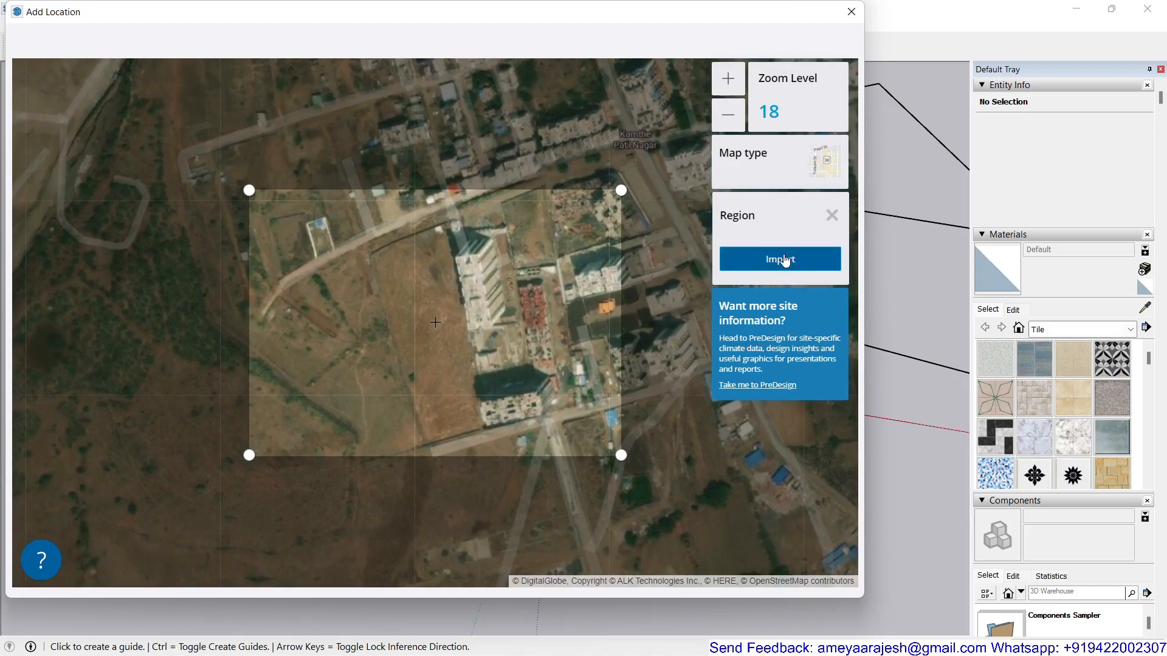
pyautogui.click(781, 258)
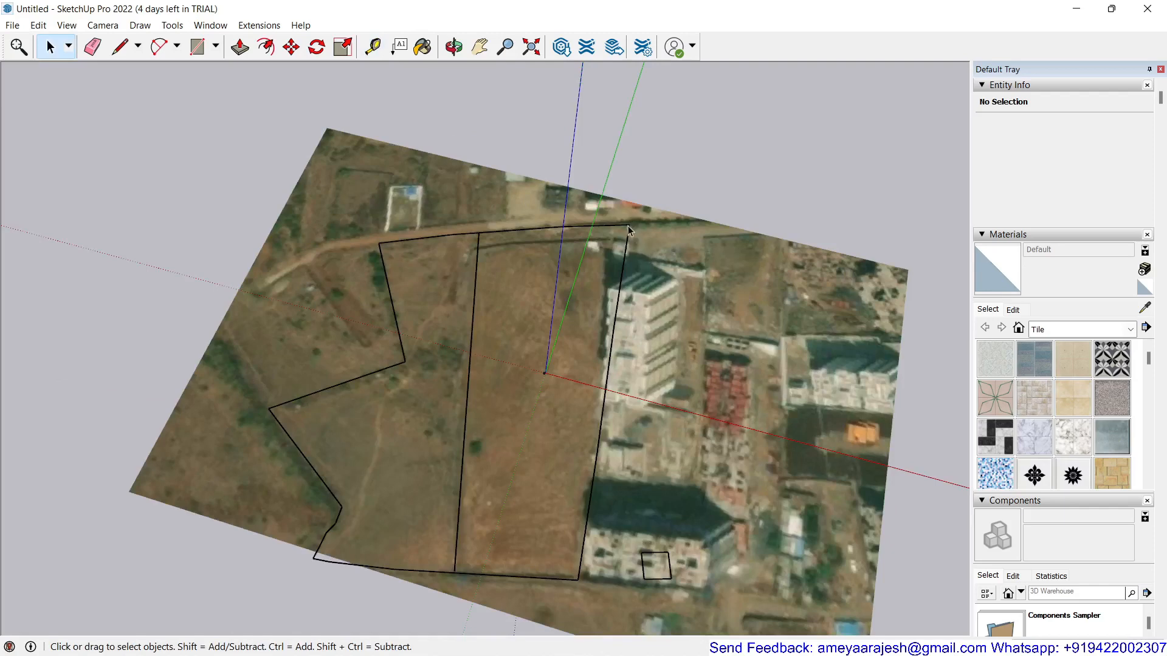
# - Check the site boundary drawing against the satellite image and show the geo-location as 3D terrain
pyautogui.click(314, 558)
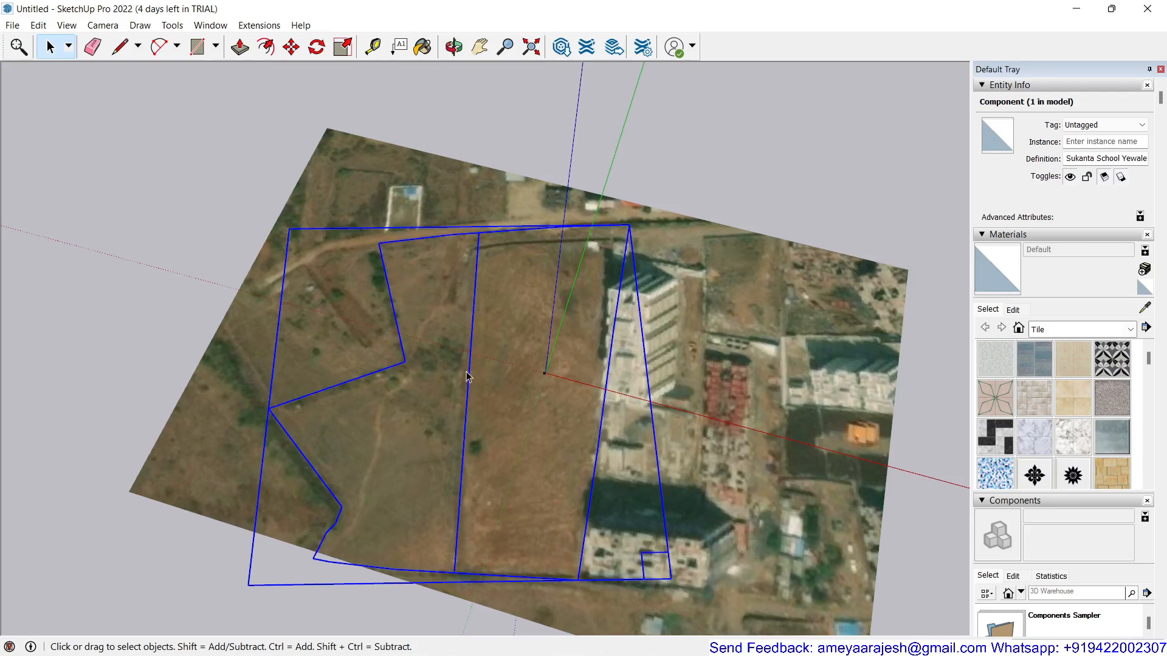
pyautogui.click(203, 213)
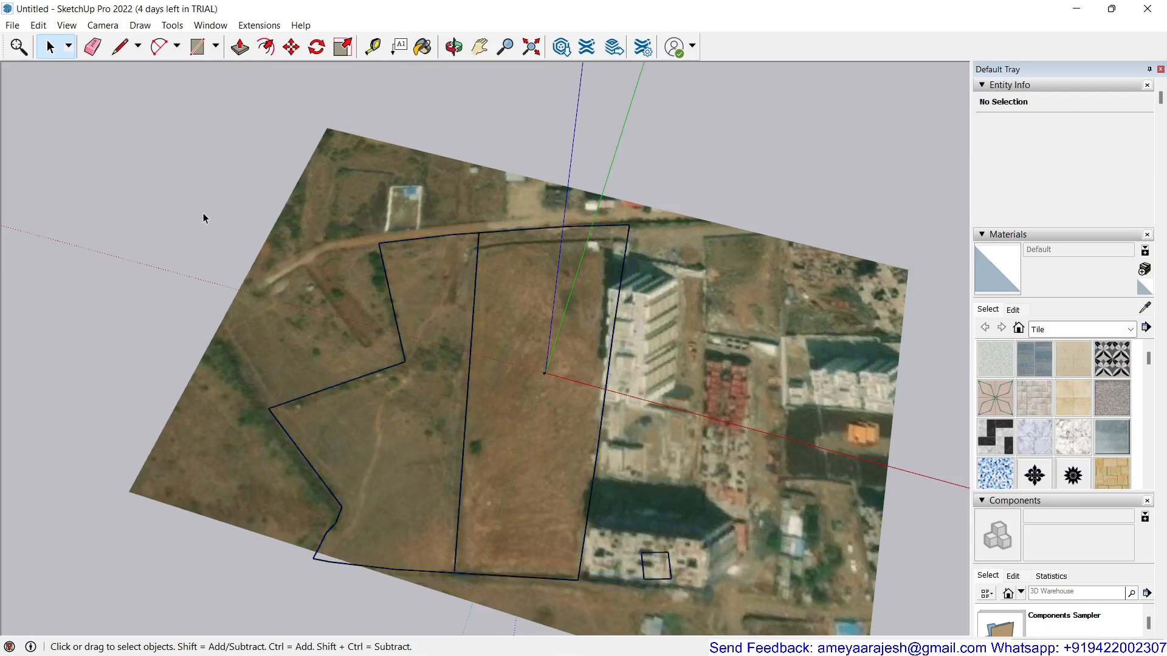
pyautogui.click(13, 25)
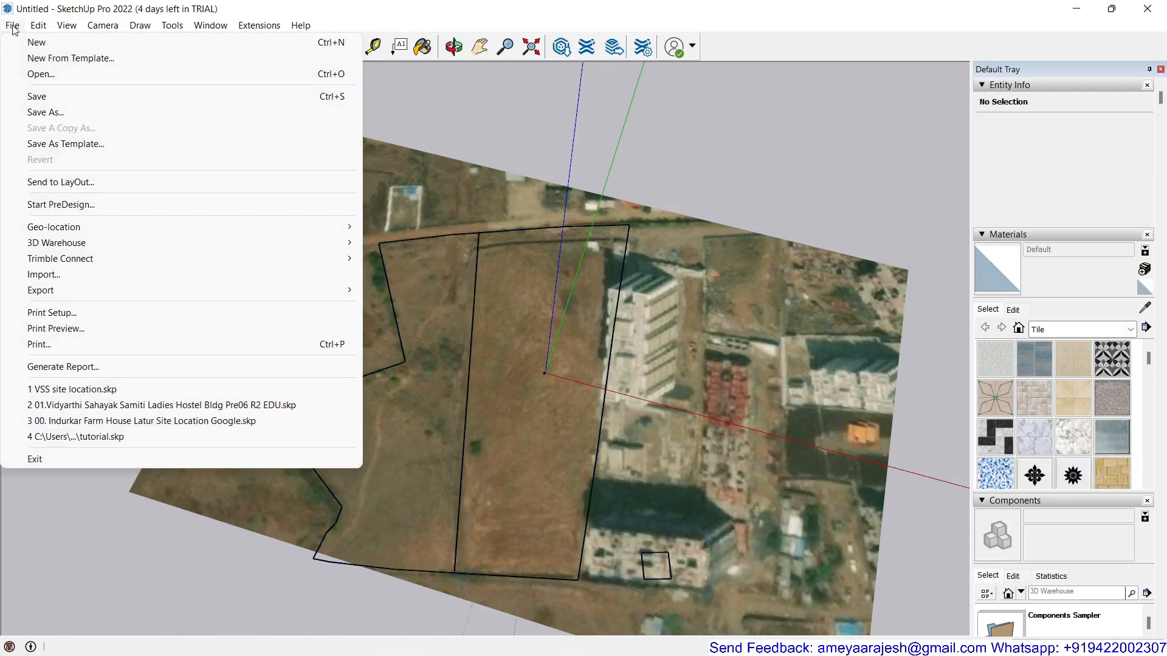
pyautogui.moveTo(90, 230)
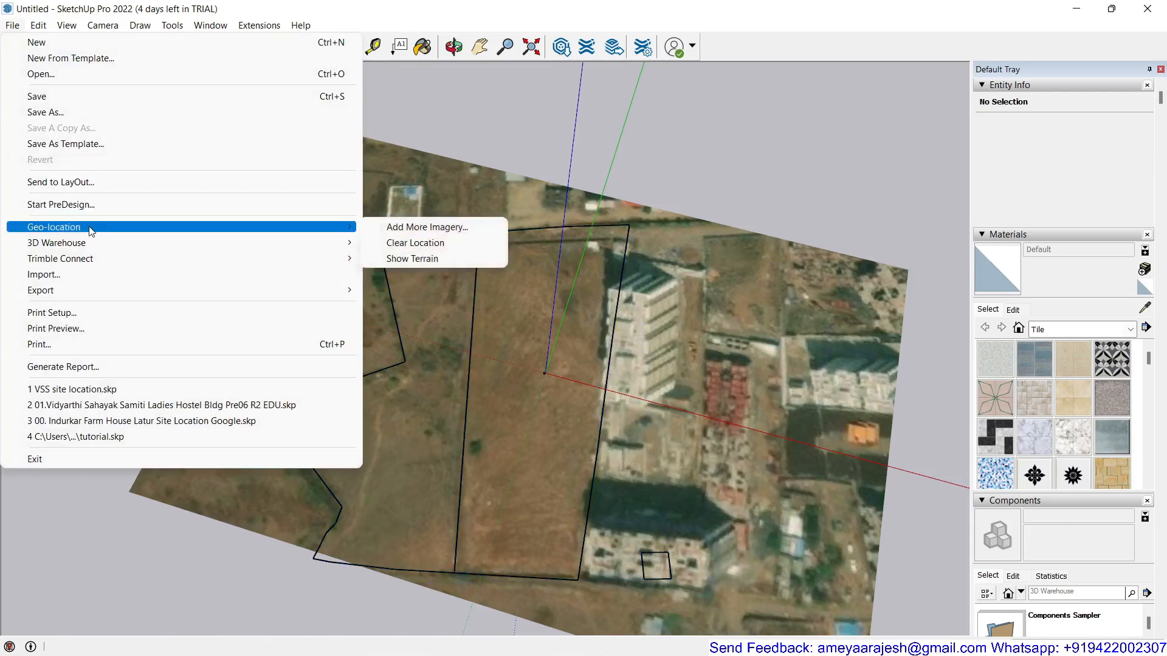
pyautogui.click(415, 259)
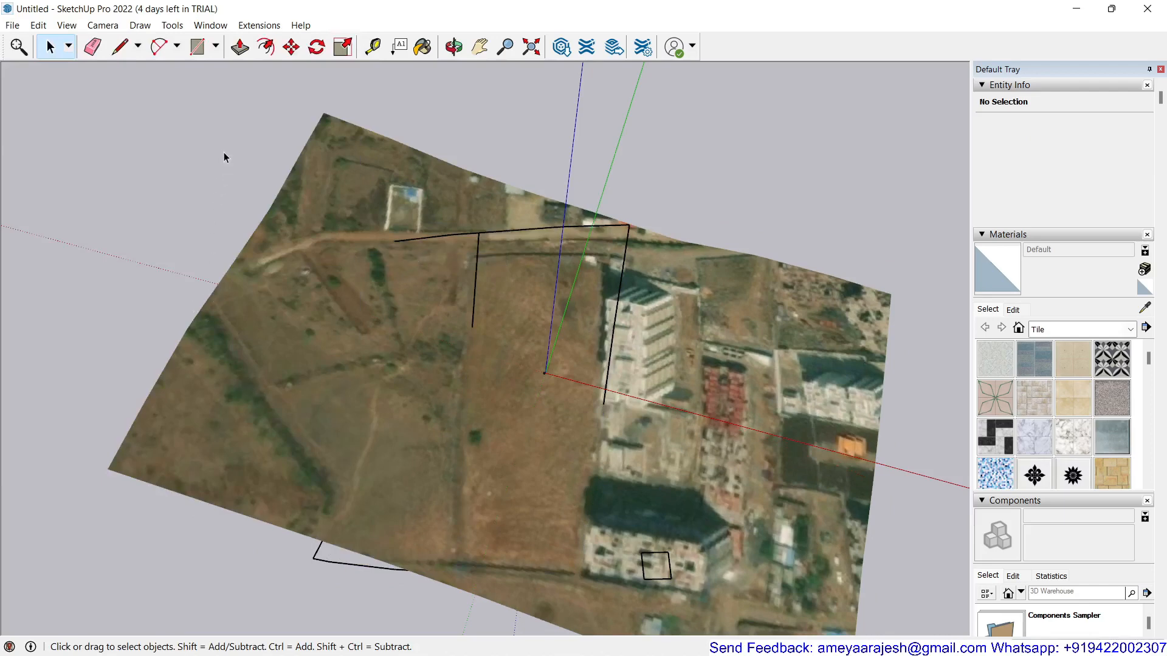
pyautogui.click(453, 48)
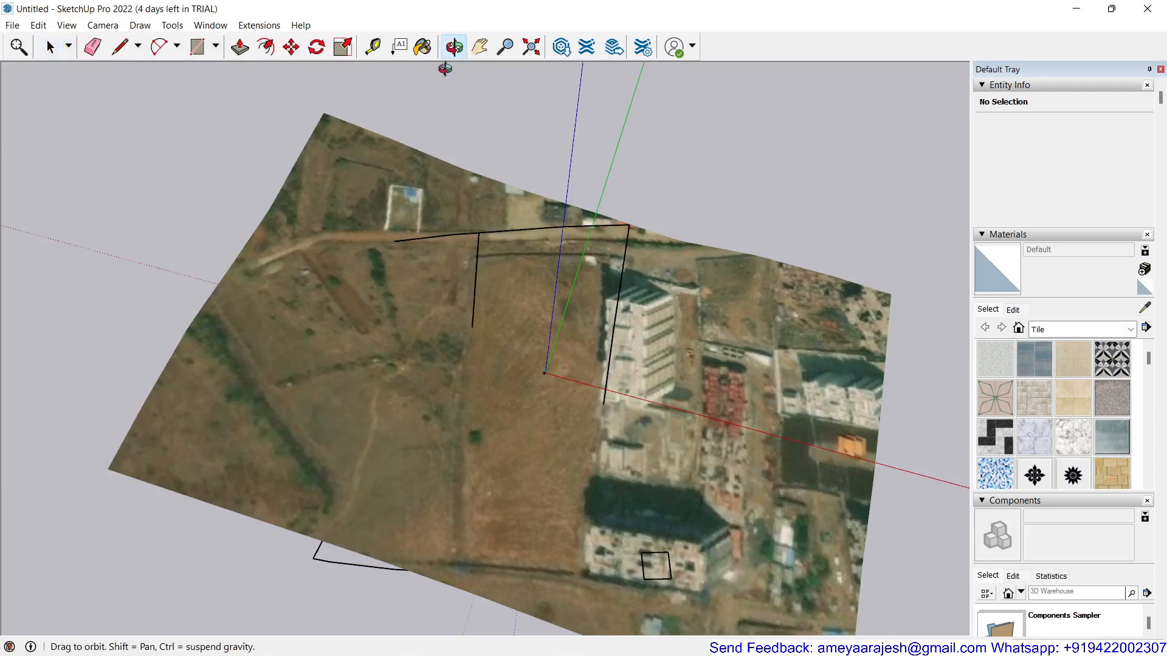
pyautogui.moveTo(391, 409); pyautogui.dragTo(429, 180)
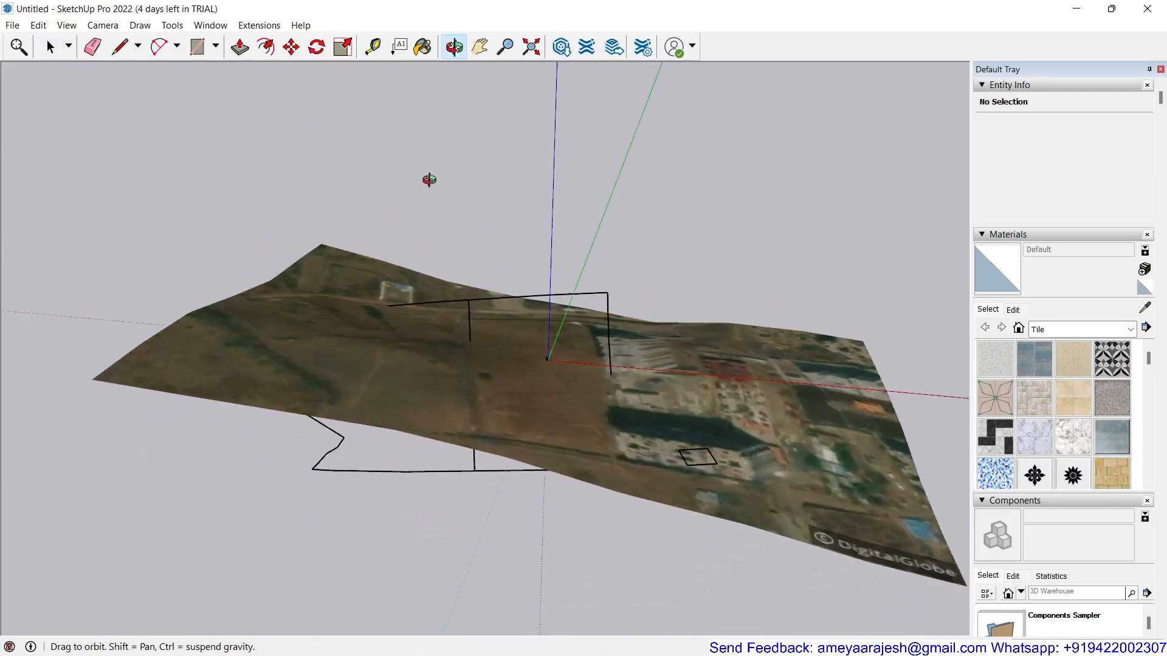
pyautogui.moveTo(399, 389); pyautogui.dragTo(174, 460)
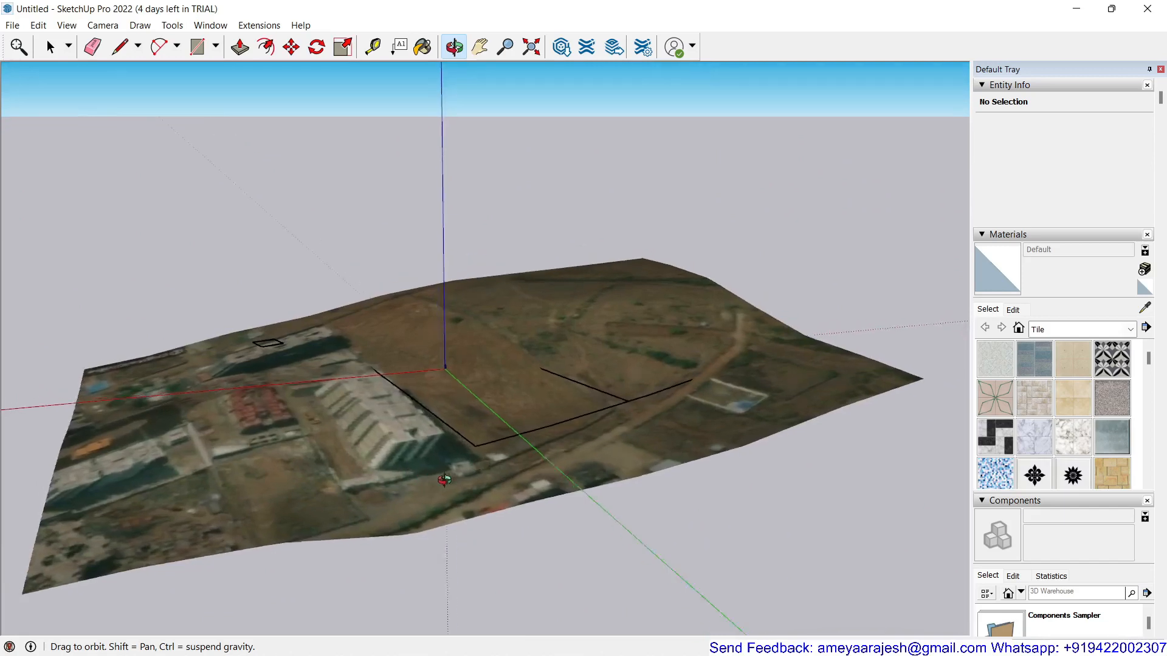
pyautogui.moveTo(444, 480)
pyautogui.mouseDown()
pyautogui.moveTo(792, 474)
pyautogui.moveTo(328, 445)
pyautogui.mouseUp()
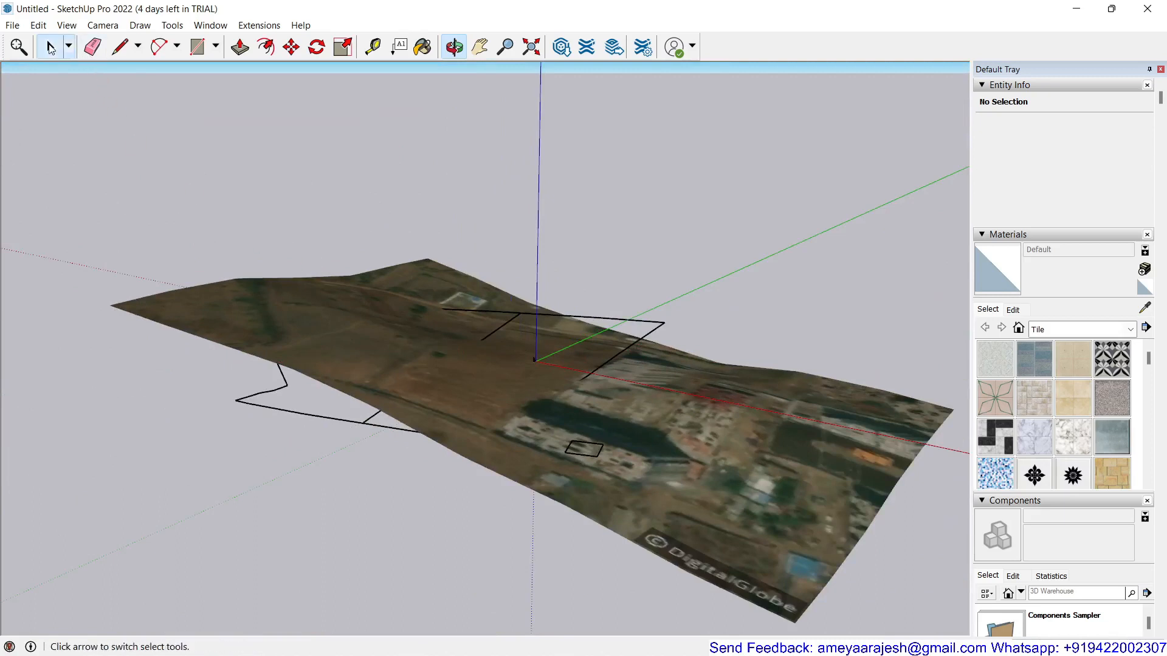
pyautogui.click(50, 47)
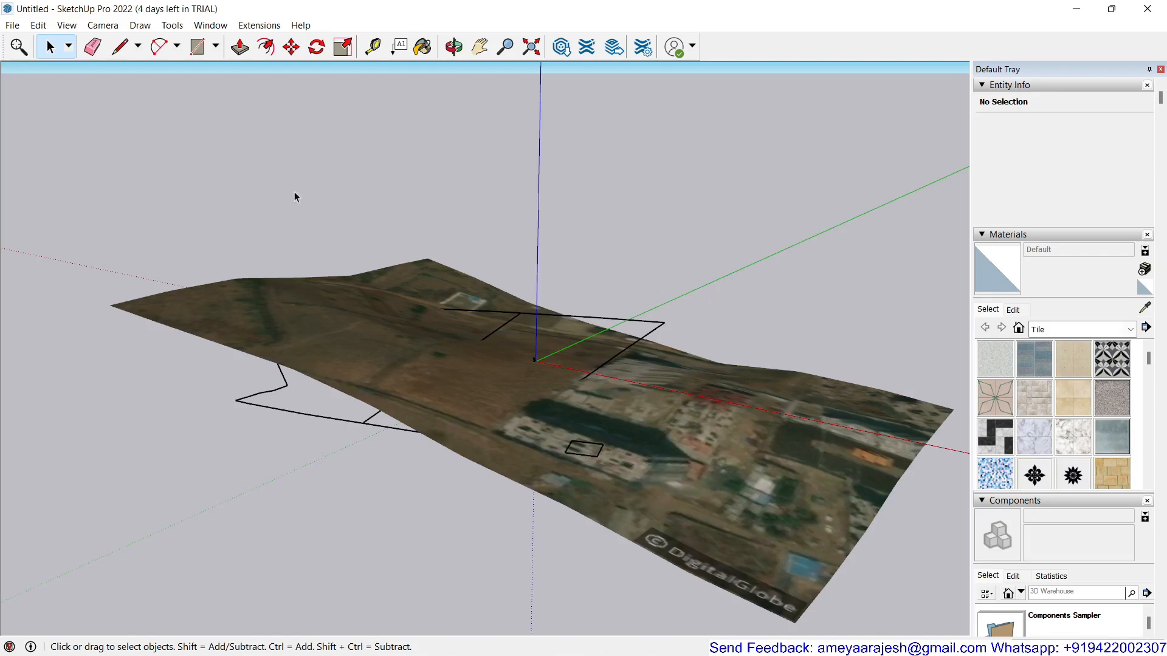
# - Save the model as Sukanta Resort in the Downloads folder in SketchUp 2018 format
pyautogui.click(12, 26)
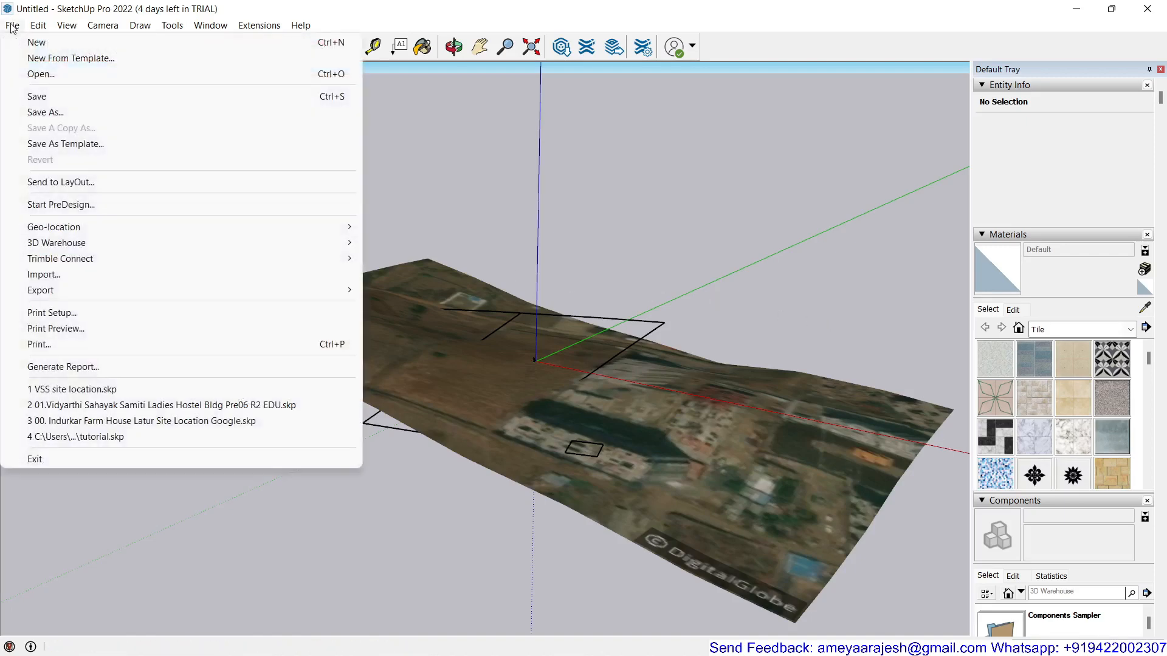
pyautogui.click(63, 99)
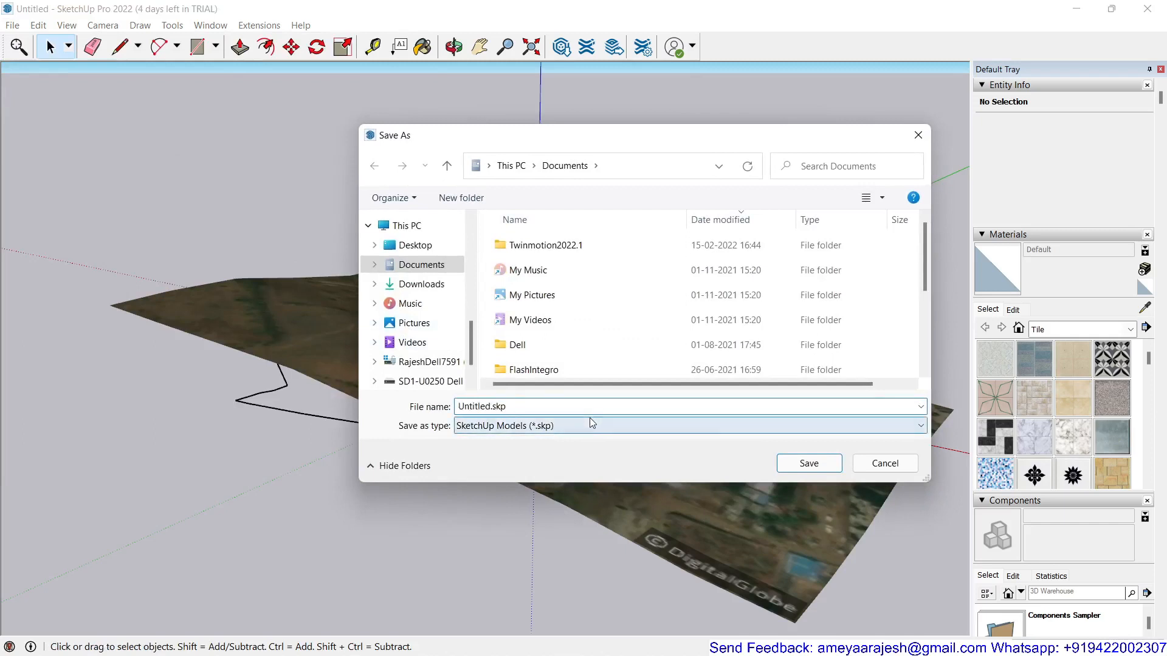
pyautogui.click(589, 425)
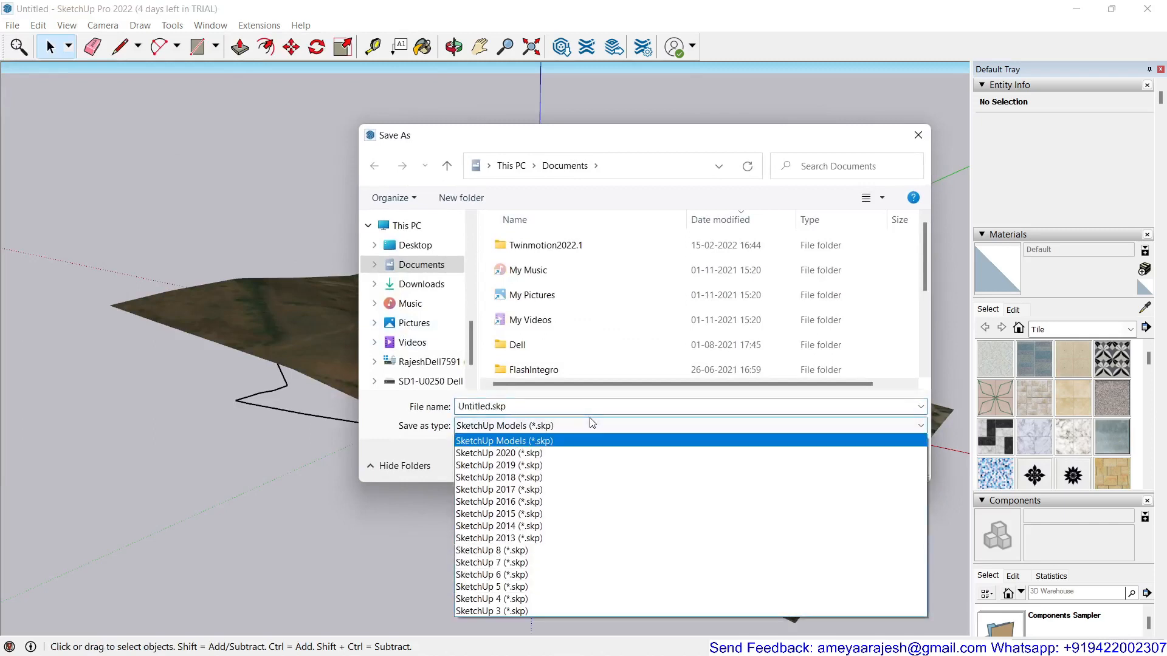
pyautogui.click(517, 477)
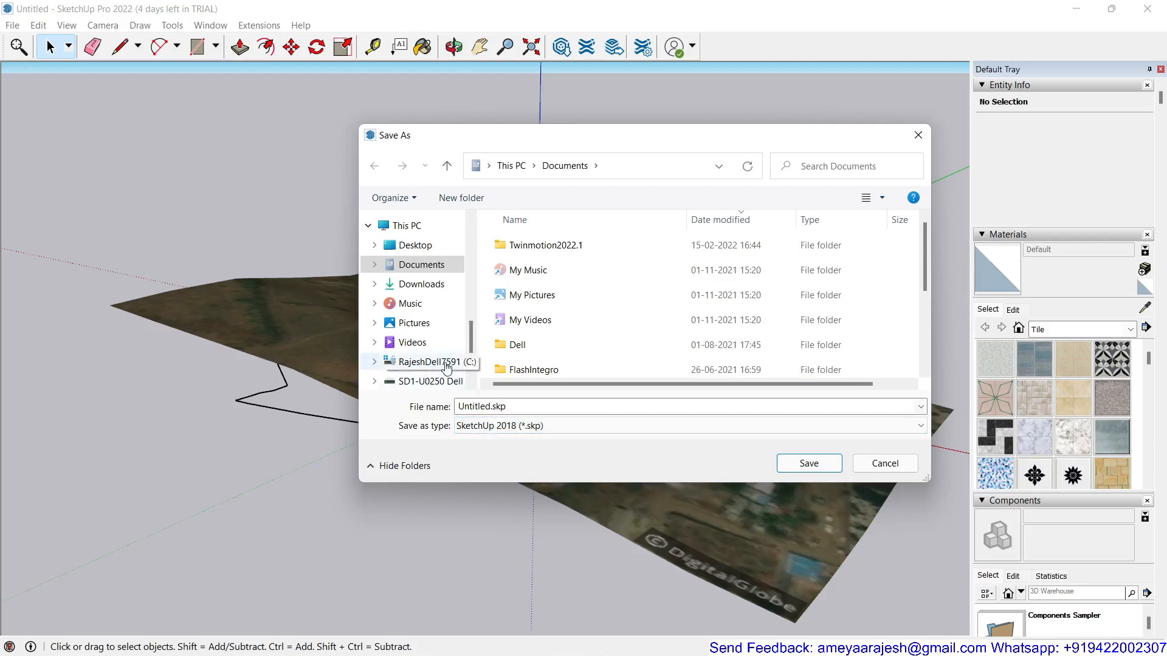
pyautogui.click(446, 285)
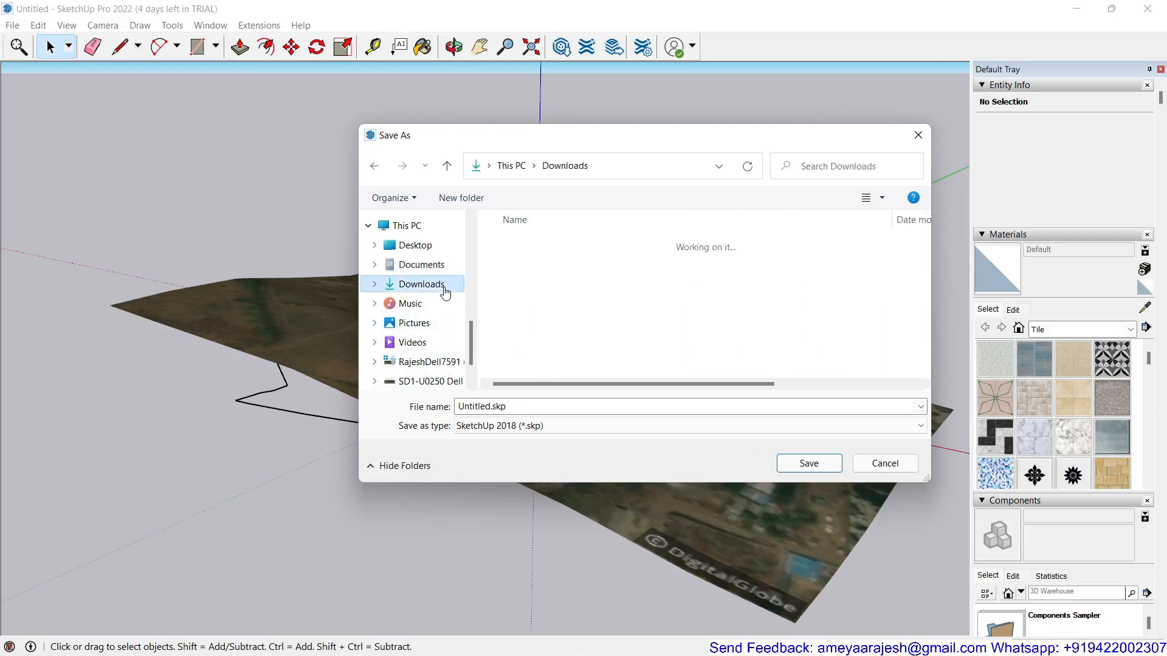
pyautogui.doubleClick(483, 406)
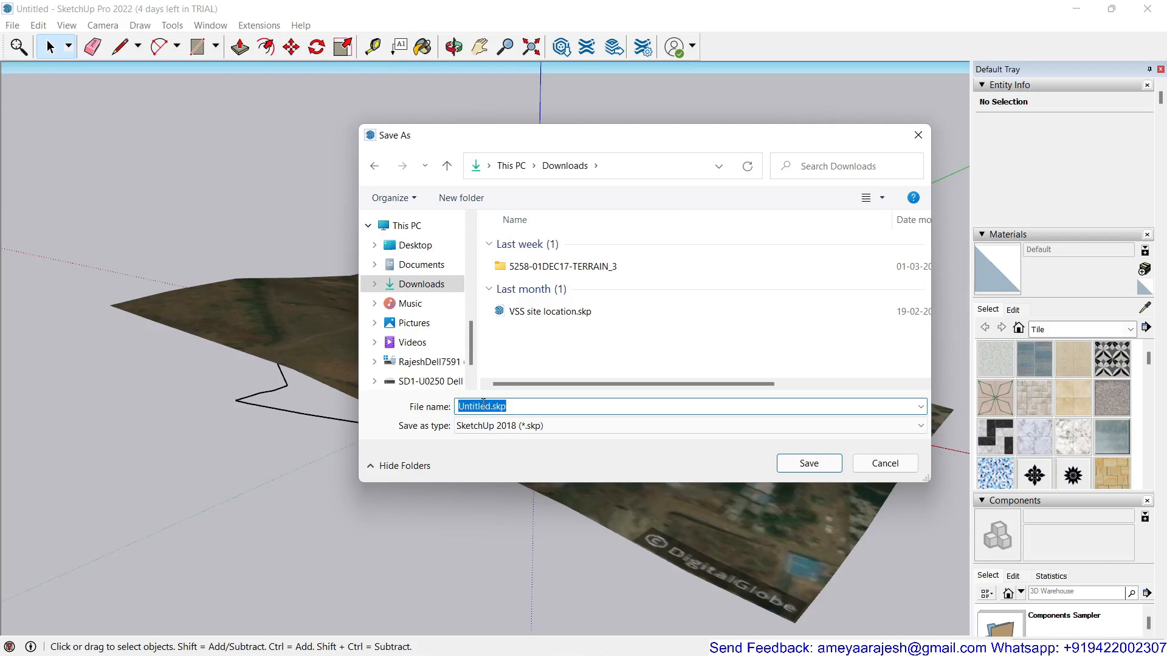
pyautogui.write('Sk')
pyautogui.press('BackSpace')
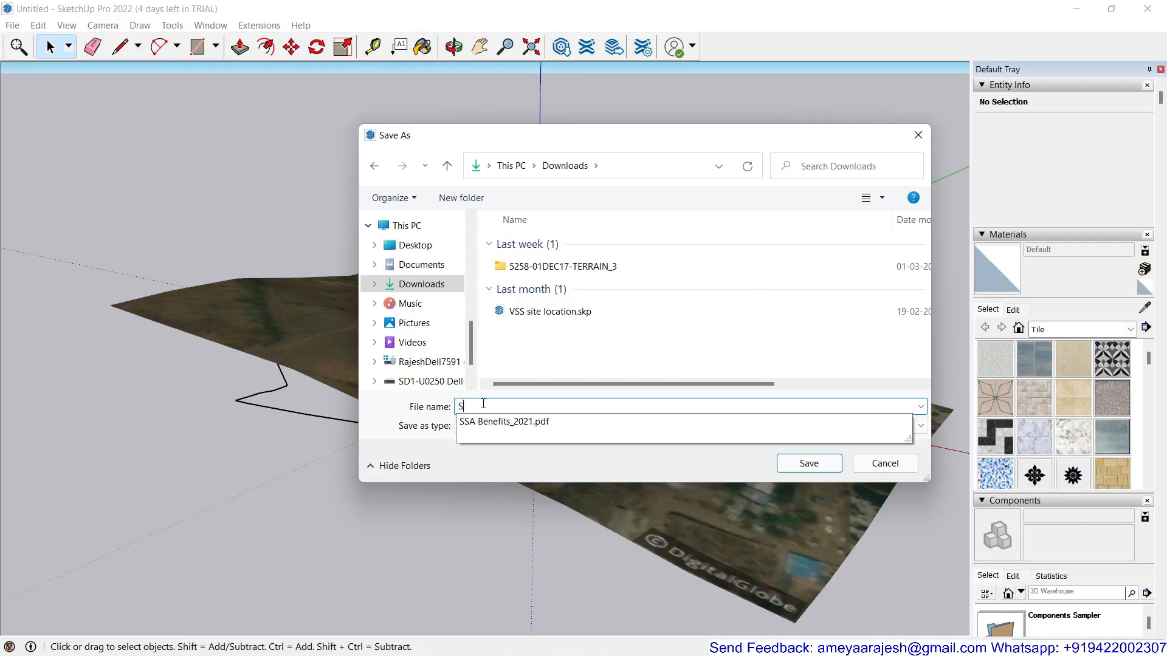
pyautogui.write('ukanta Resort')
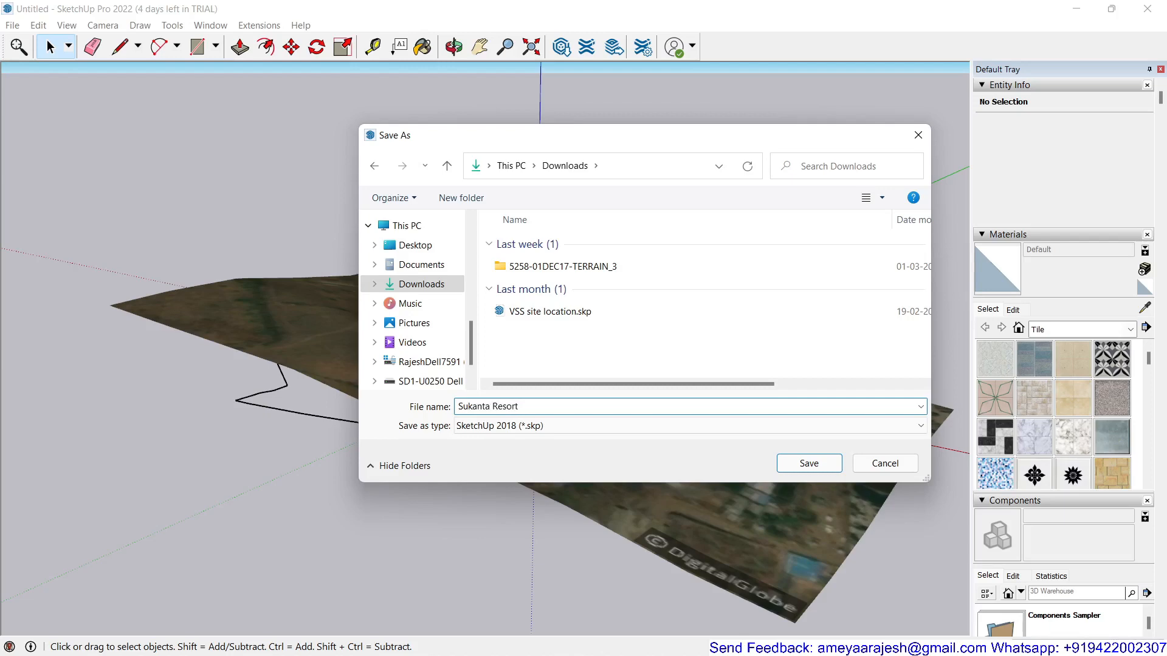
pyautogui.click(814, 463)
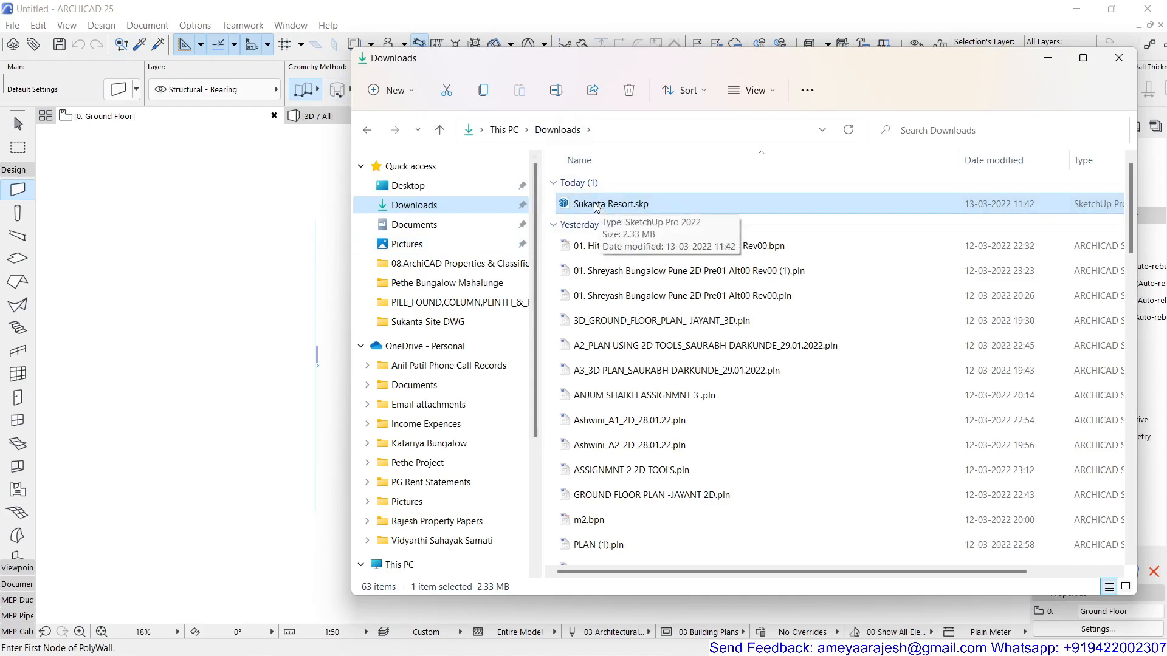
# - Import Sukanta Resort.skp into the ARCHICAD ground floor plan, overwriting the project location with the imported coordinates
pyautogui.moveTo(599, 206); pyautogui.dragTo(242, 360)
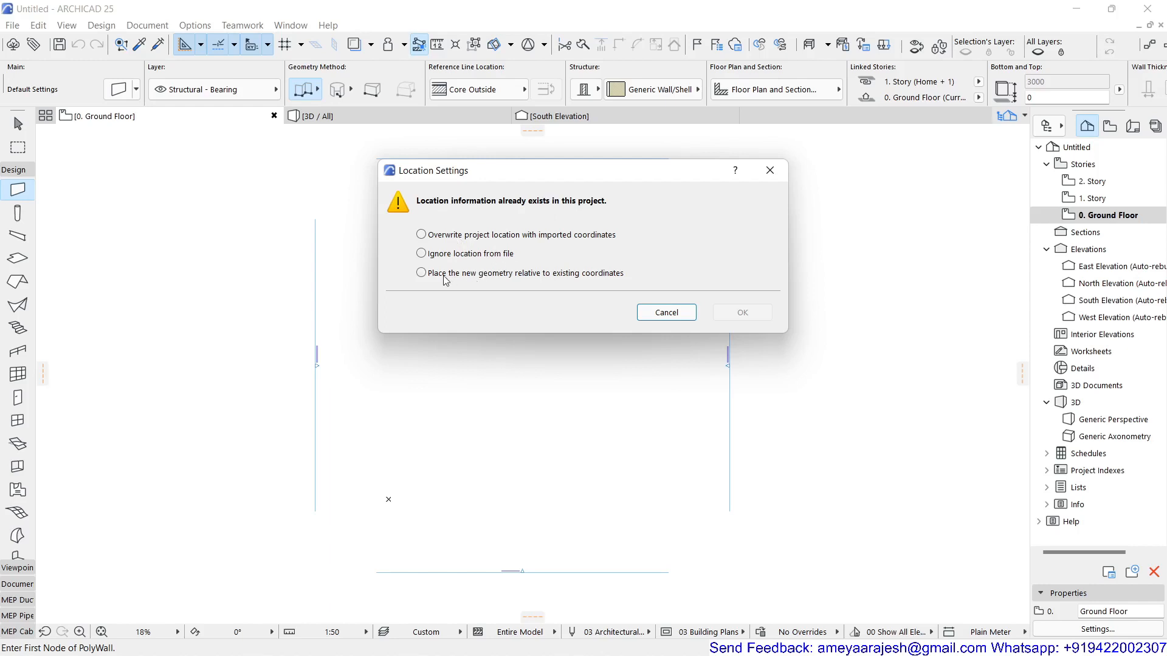
pyautogui.click(434, 237)
pyautogui.click(739, 313)
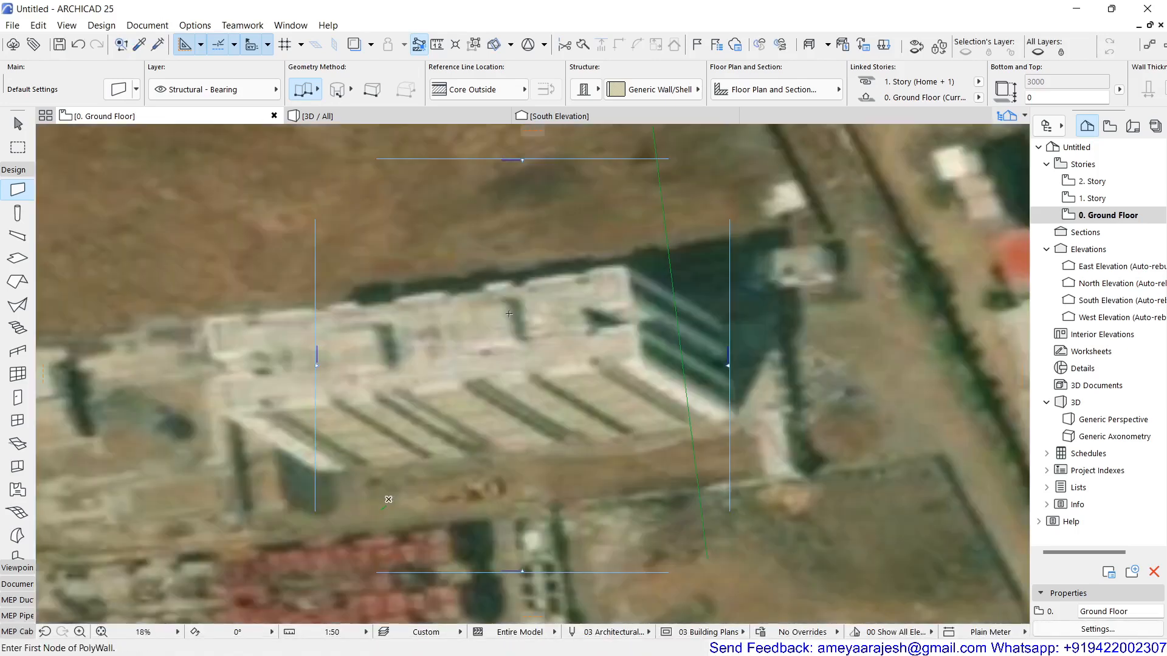
# - Examine the imported satellite terrain and site boundary on the ground floor plan and from several angles in the 3D view
pyautogui.scroll(-10, 510, 314)
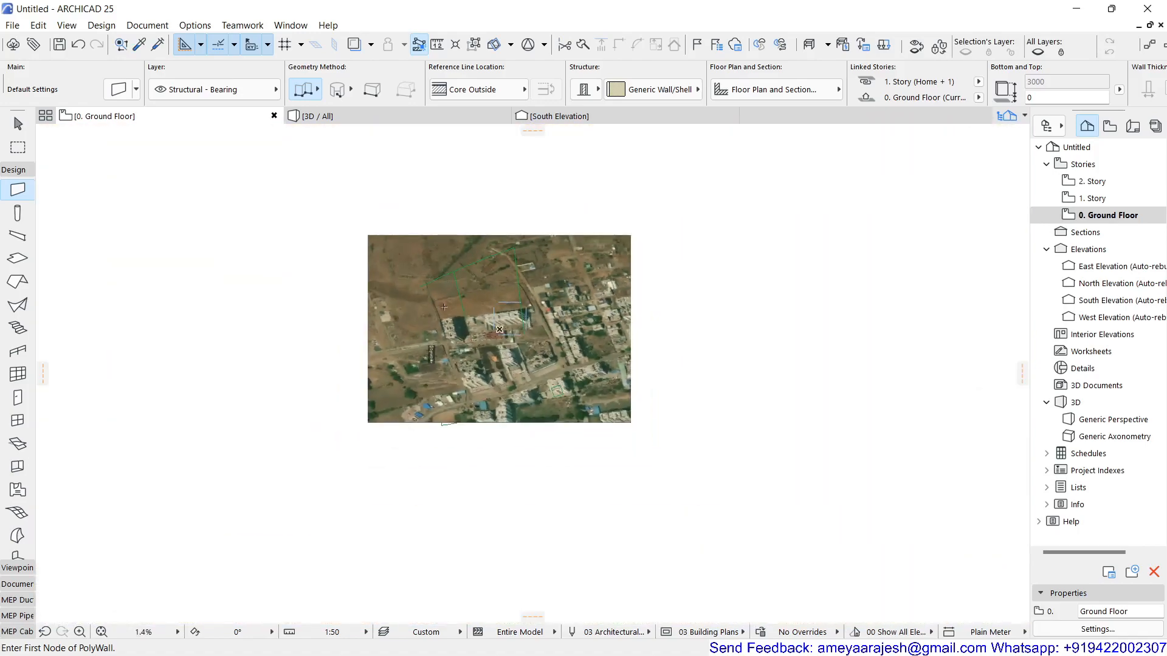
pyautogui.scroll(4, 466, 321)
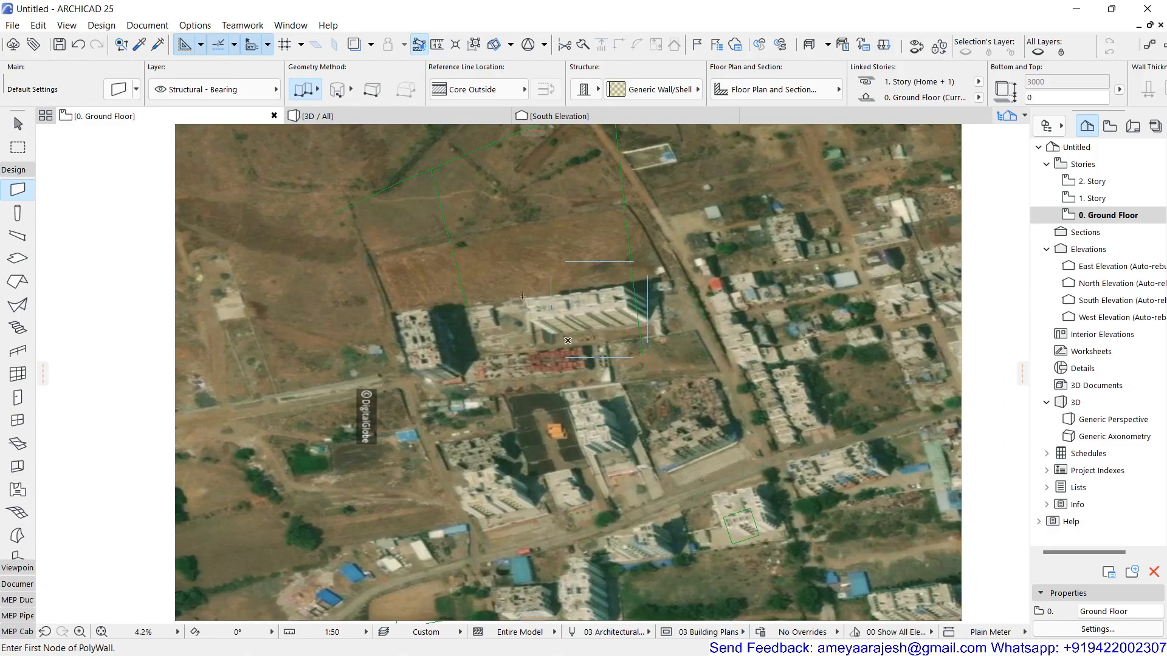
pyautogui.click(374, 120)
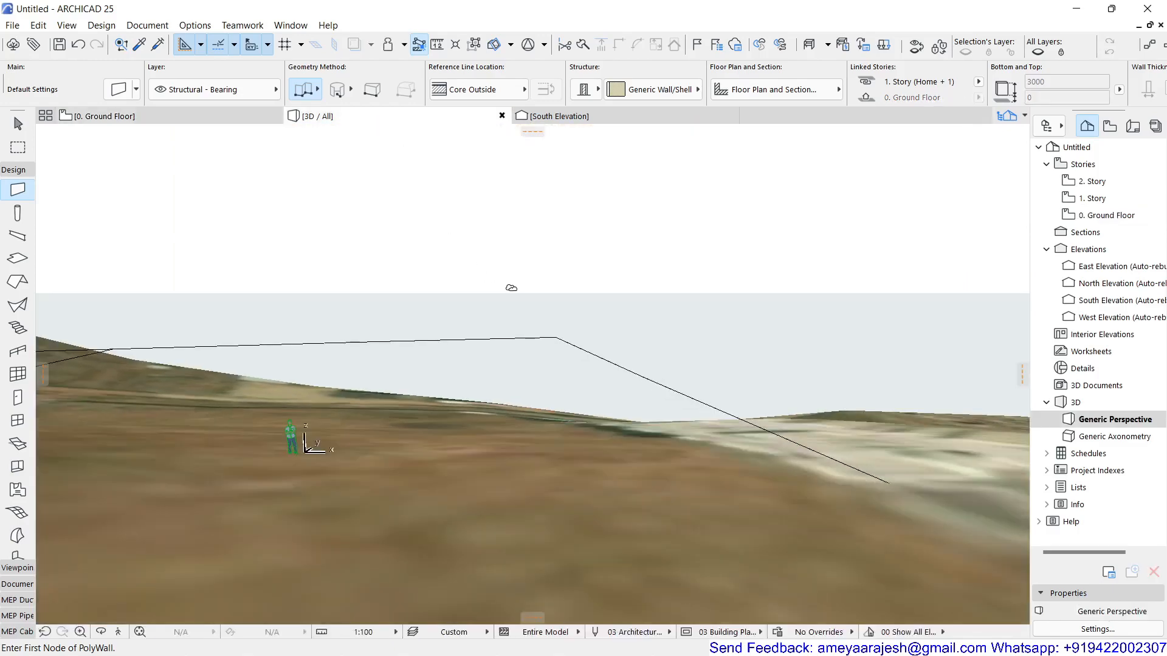
pyautogui.keyDown('shift'); pyautogui.moveTo(501, 304); pyautogui.dragTo(213, 383, button='middle'); pyautogui.keyUp('shift')
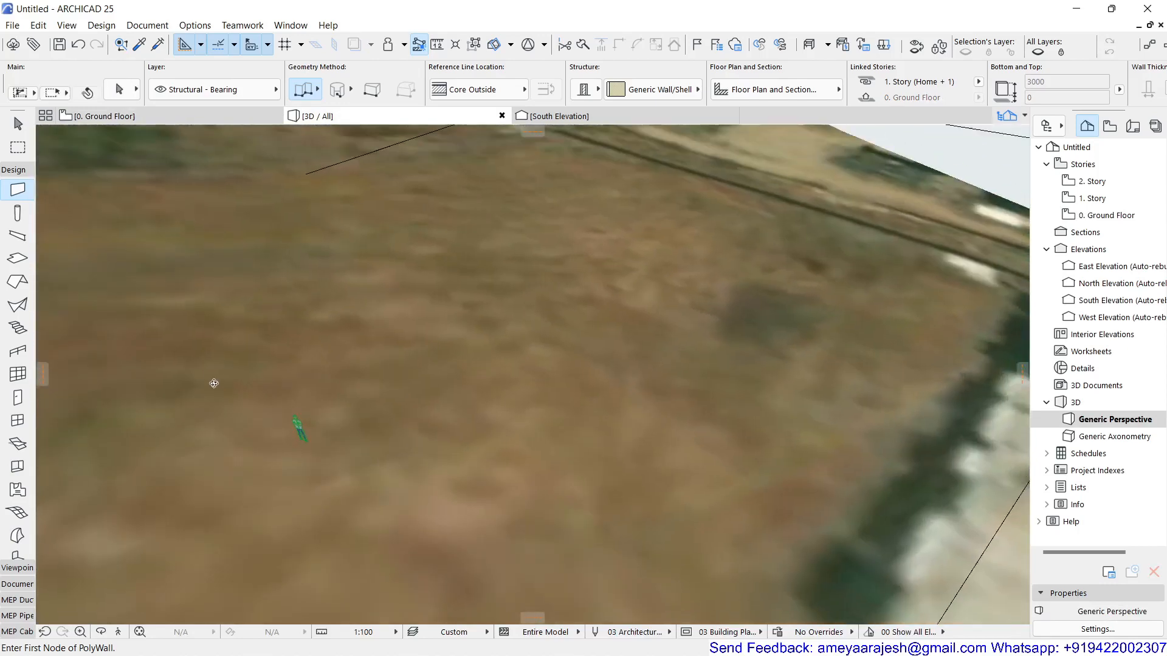
pyautogui.scroll(-5, 305, 346)
pyautogui.scroll(-3, 305, 346)
pyautogui.moveTo(311, 371); pyautogui.dragTo(560, 261, button='middle')
pyautogui.keyDown('shift'); pyautogui.moveTo(349, 366); pyautogui.dragTo(625, 276, button='middle'); pyautogui.keyUp('shift')
pyautogui.keyDown('shift'); pyautogui.moveTo(530, 350); pyautogui.dragTo(435, 261, button='middle'); pyautogui.keyUp('shift')
pyautogui.keyDown('shift'); pyautogui.moveTo(550, 311); pyautogui.dragTo(654, 347, button='middle'); pyautogui.keyUp('shift')
pyautogui.keyDown('shift'); pyautogui.moveTo(341, 273); pyautogui.dragTo(606, 311, button='middle'); pyautogui.keyUp('shift')
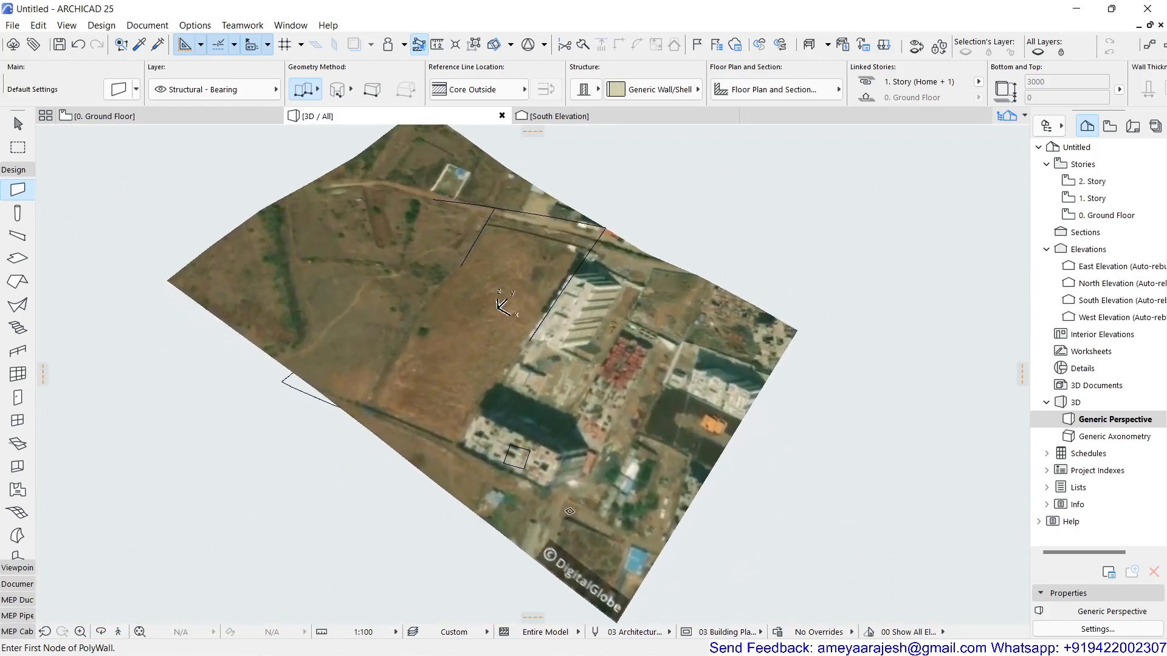
pyautogui.click(157, 125)
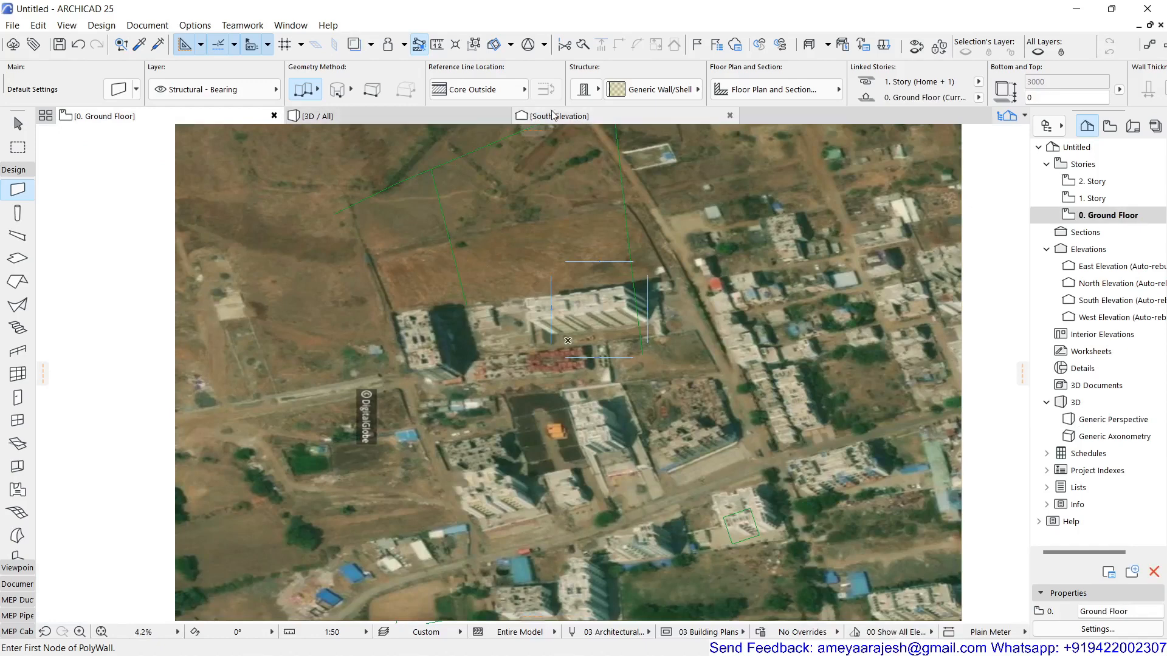
pyautogui.click(461, 116)
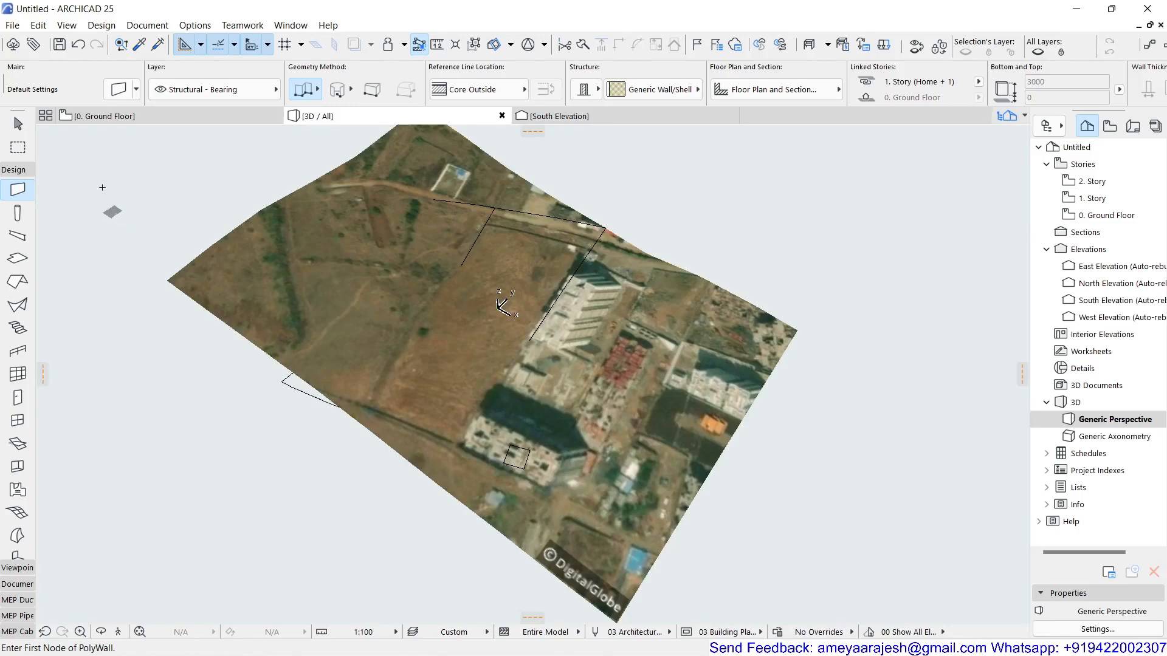
# - Select the Sukanta Resort terrain object, open its settings and check the effect of Show Terrain in the 3D preview
pyautogui.click(18, 124)
pyautogui.click(382, 261)
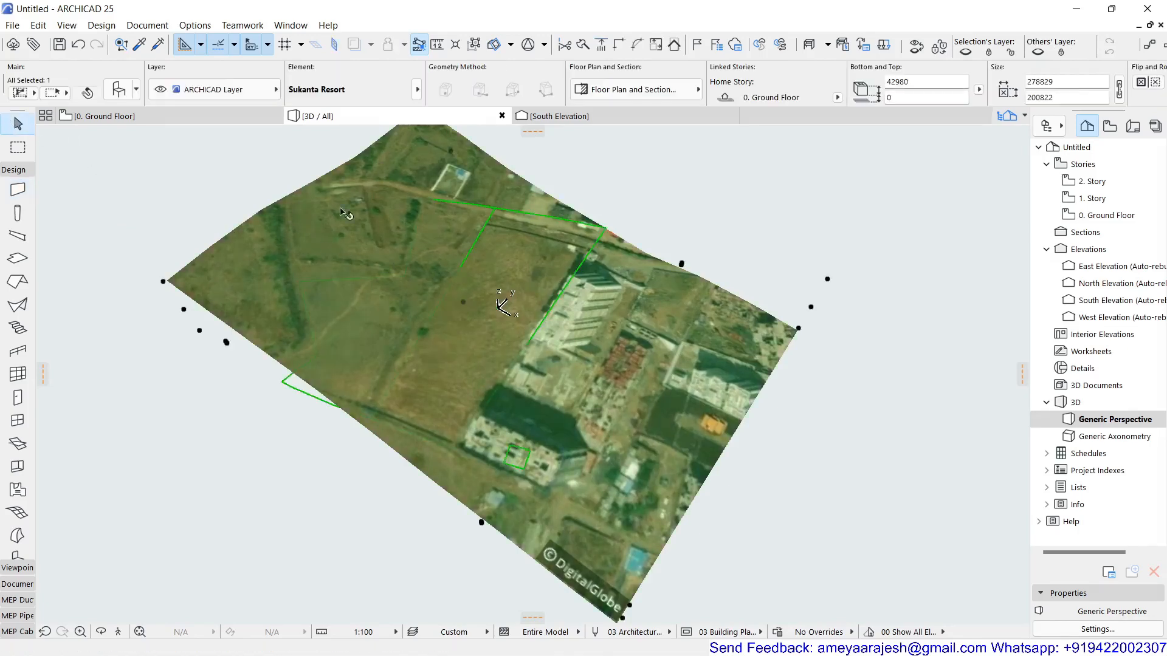
pyautogui.click(118, 90)
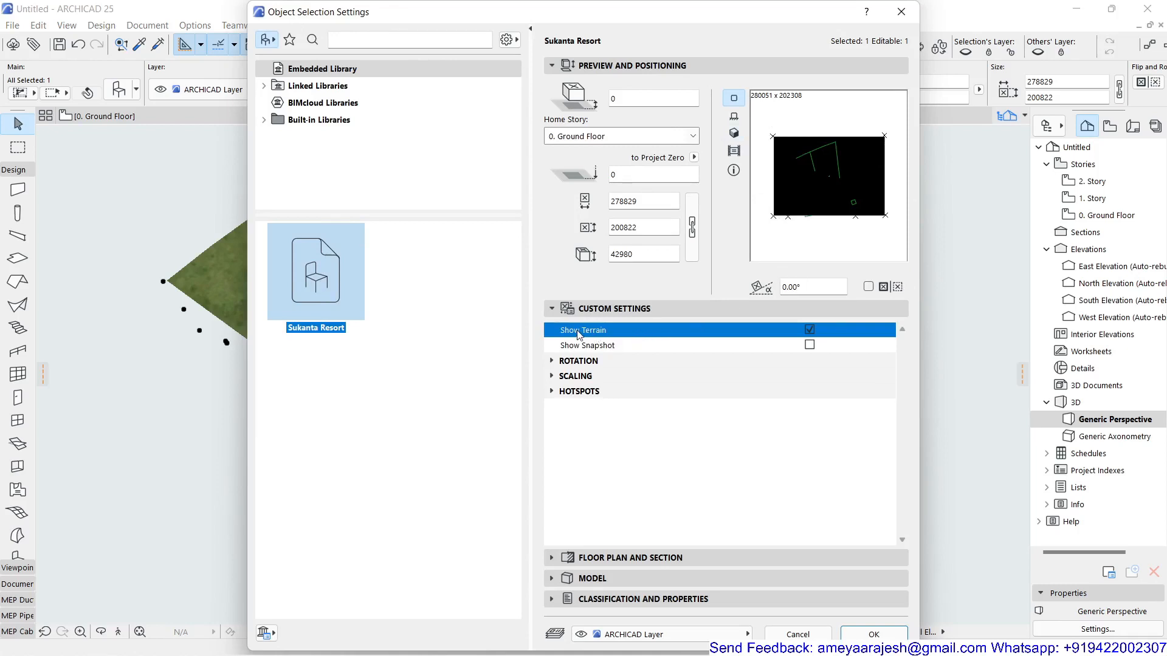
pyautogui.click(733, 133)
pyautogui.click(810, 330)
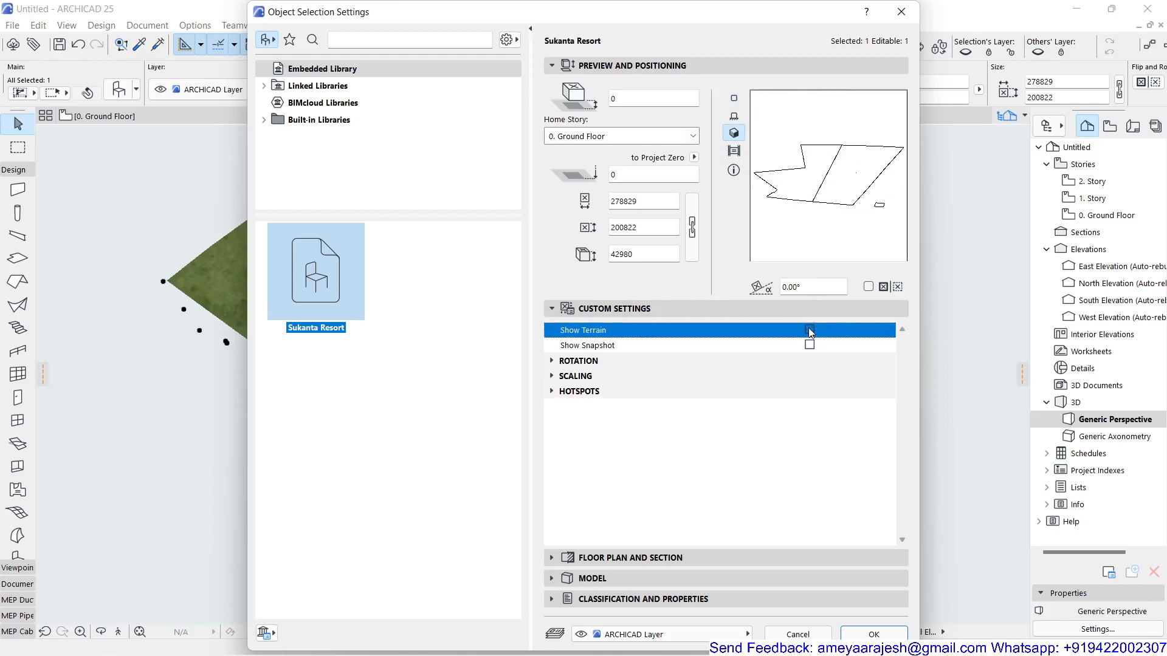
pyautogui.click(809, 330)
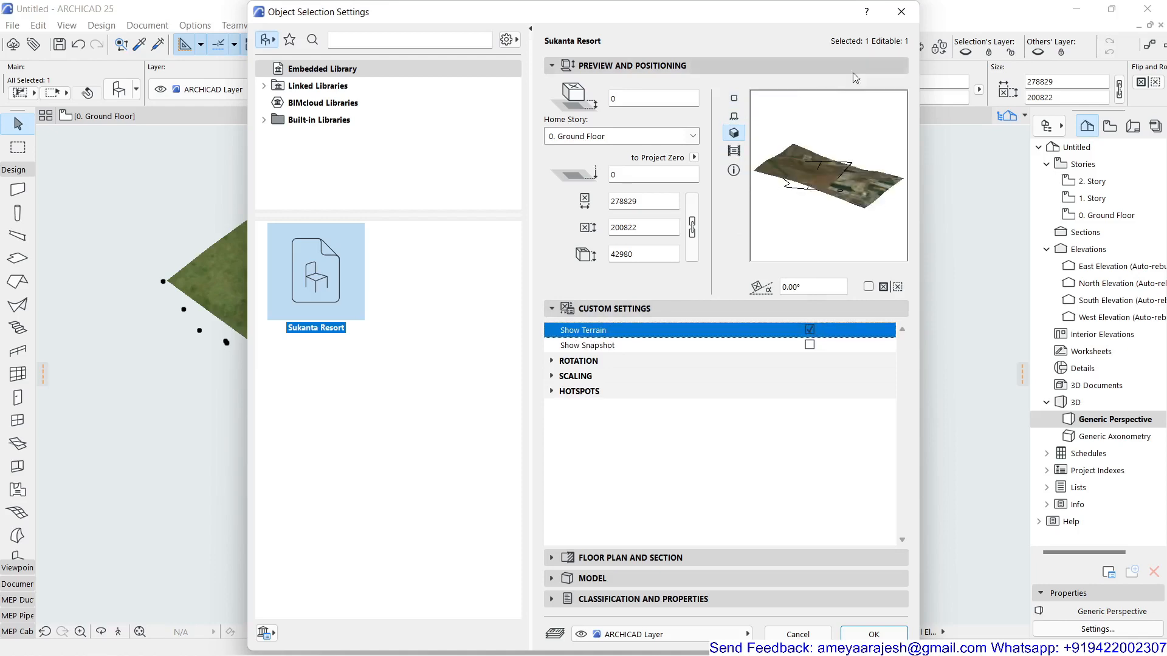
# - Review the object's rotation, scaling and hotspot parameters and close its settings
pyautogui.click(553, 362)
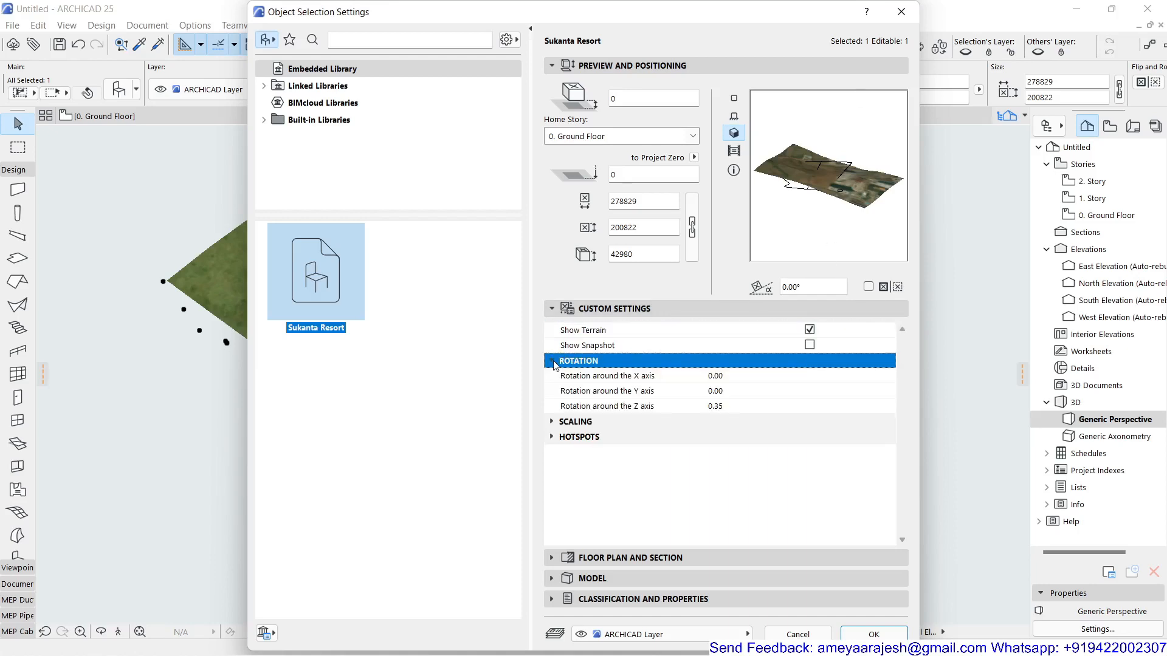
pyautogui.click(552, 422)
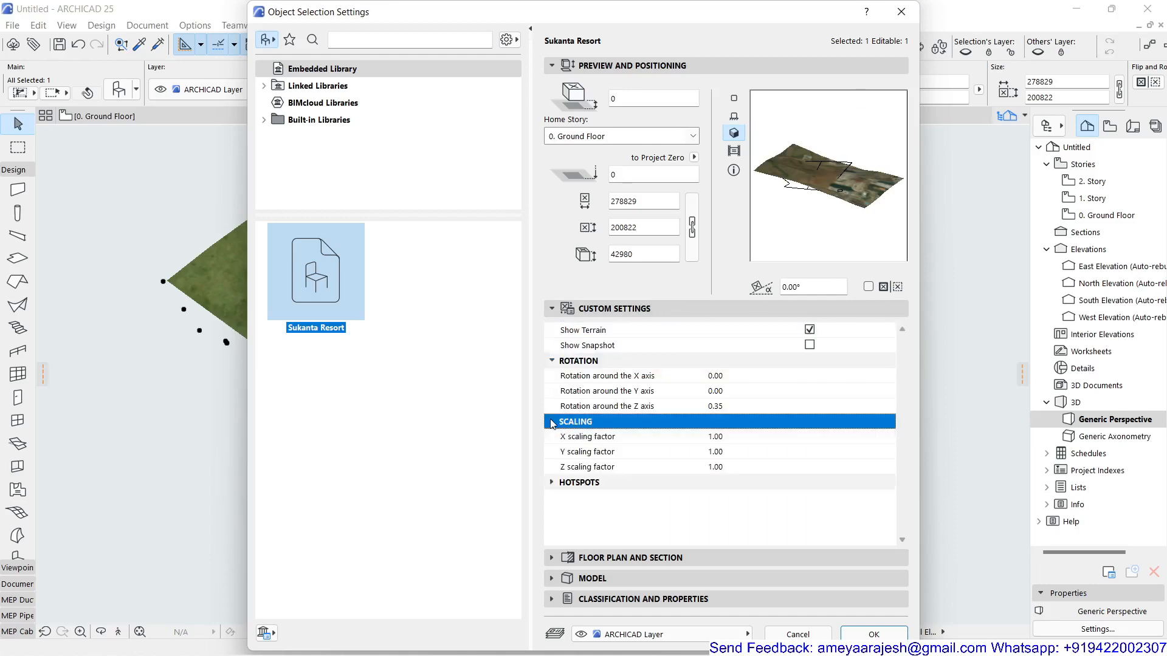
pyautogui.click(553, 483)
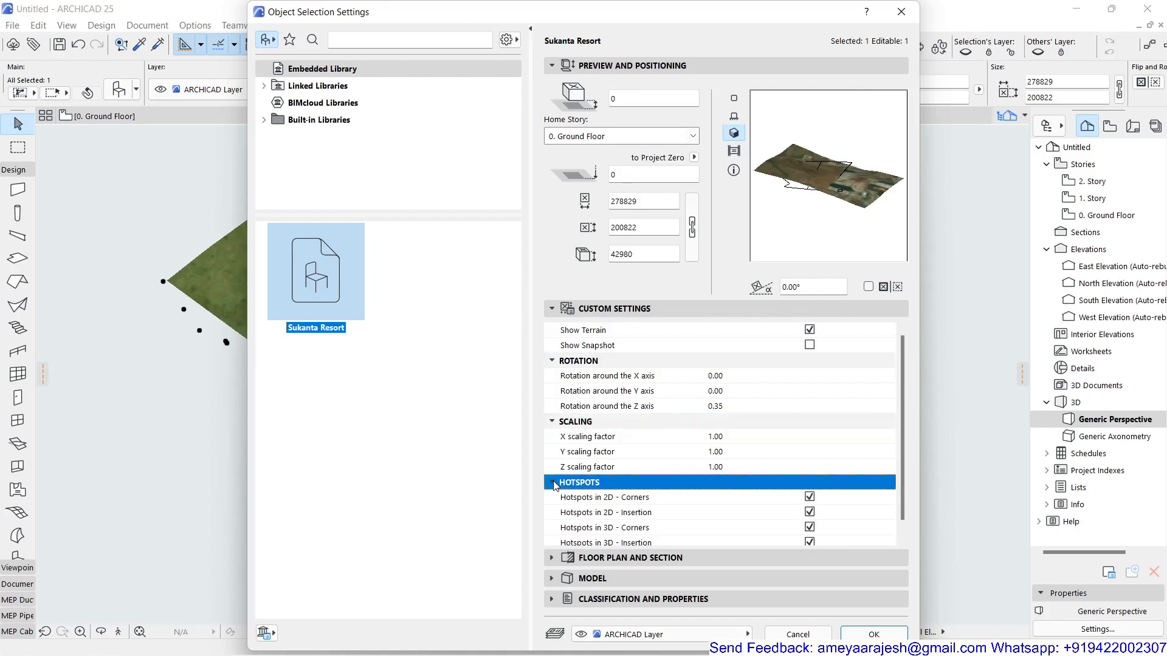
pyautogui.scroll(-1, 651, 433)
pyautogui.scroll(1, 656, 399)
pyautogui.click(870, 636)
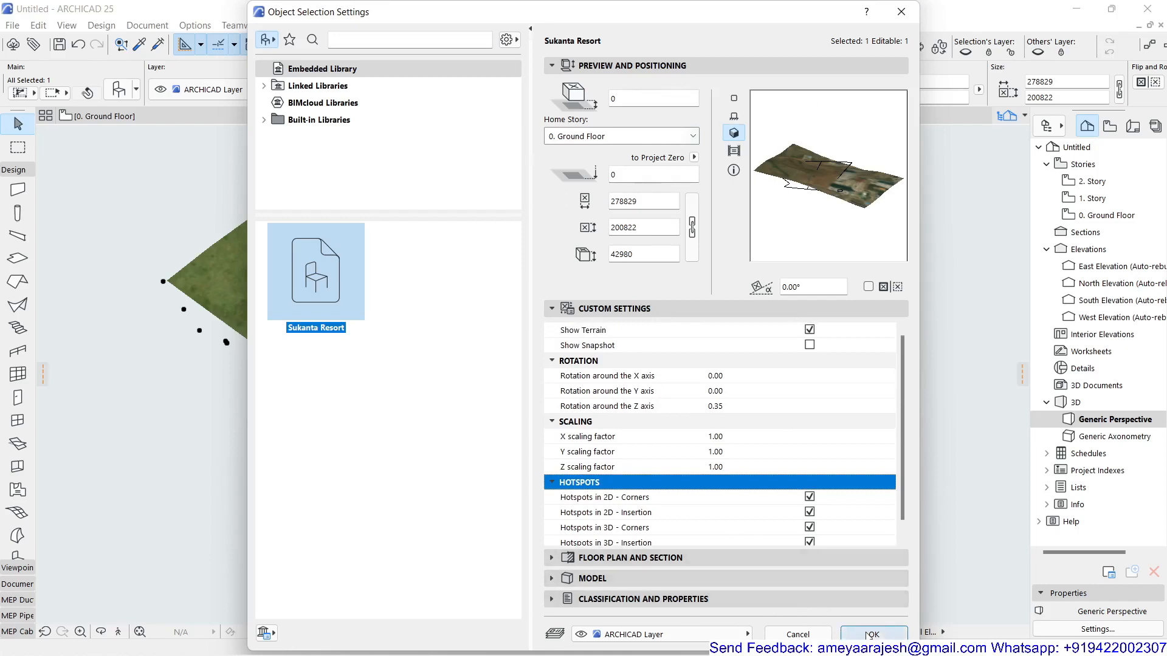
pyautogui.click(859, 634)
# - Convert the Sukanta Resort terrain object into morphs and clear the selection
pyautogui.rightClick(204, 181)
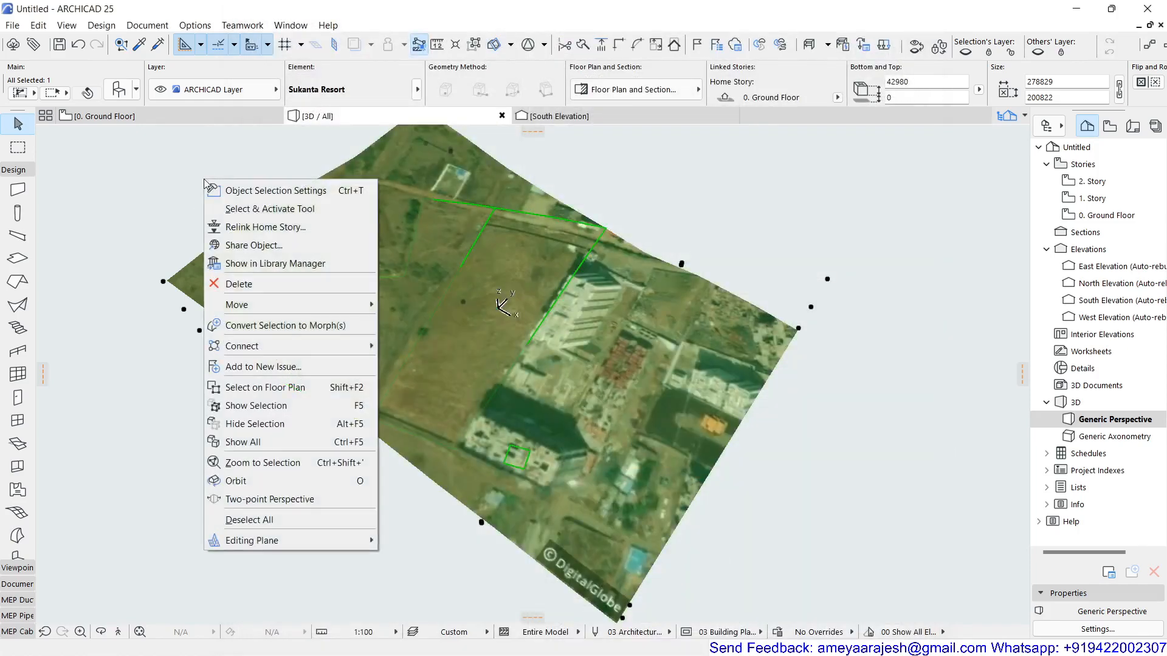
pyautogui.click(279, 323)
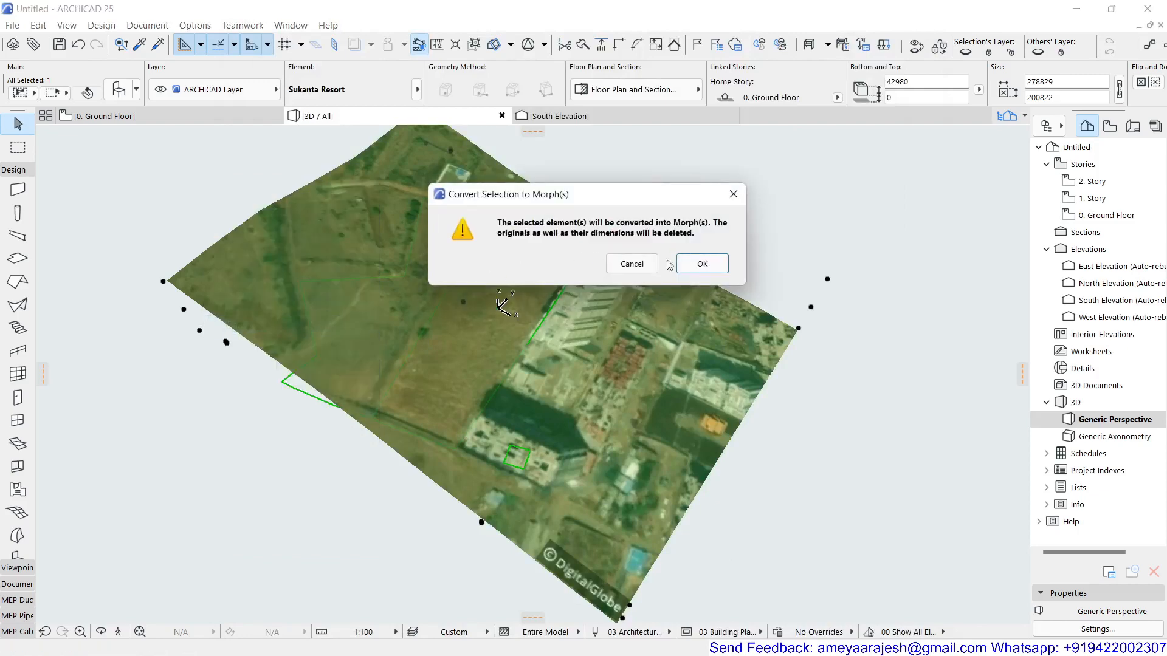
pyautogui.click(699, 264)
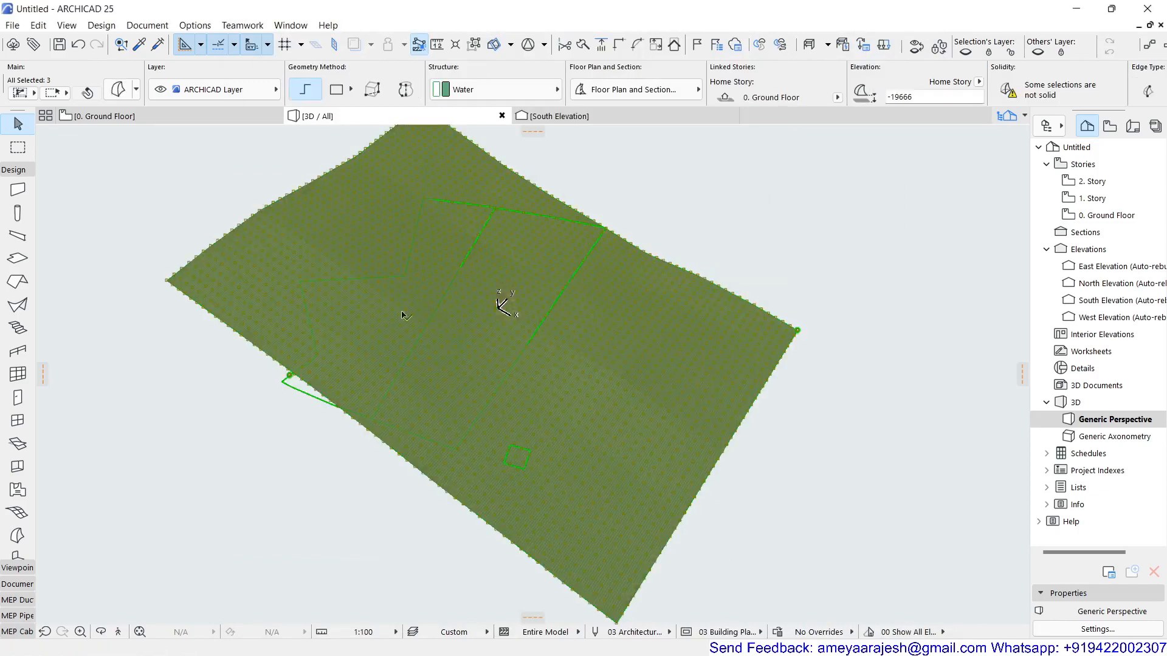
pyautogui.click(210, 228)
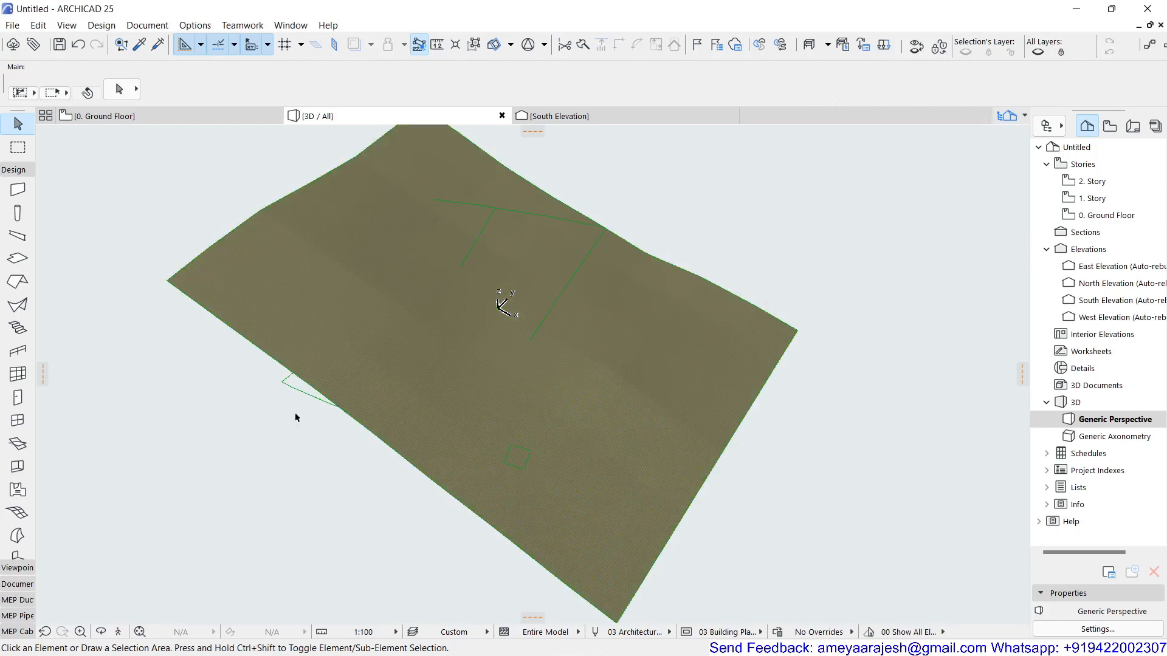
# - Examine the converted terrain morphs in 3D and how their outline and cut line appear on the ground floor plan
pyautogui.keyDown('shift'); pyautogui.moveTo(294, 400); pyautogui.dragTo(191, 475, button='middle'); pyautogui.keyUp('shift')
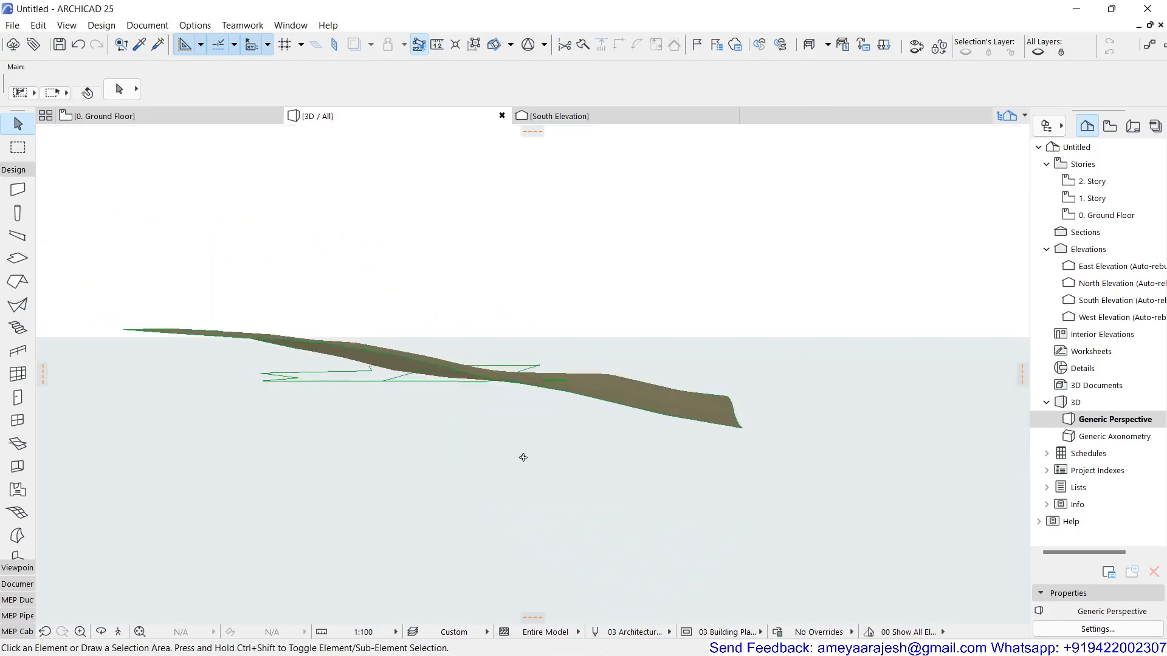
pyautogui.keyDown('shift'); pyautogui.moveTo(506, 455); pyautogui.dragTo(891, 546, button='middle'); pyautogui.keyUp('shift')
pyautogui.keyDown('shift'); pyautogui.moveTo(658, 502); pyautogui.dragTo(552, 578, button='middle'); pyautogui.keyUp('shift')
pyautogui.click(168, 121)
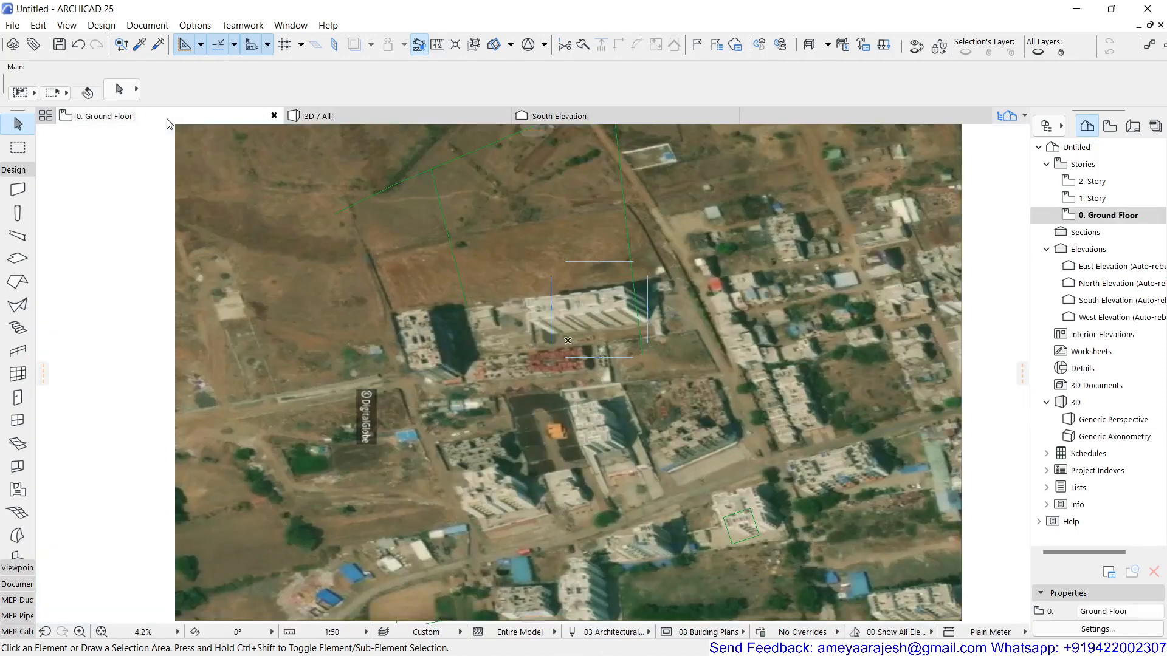
pyautogui.scroll(-2, 489, 325)
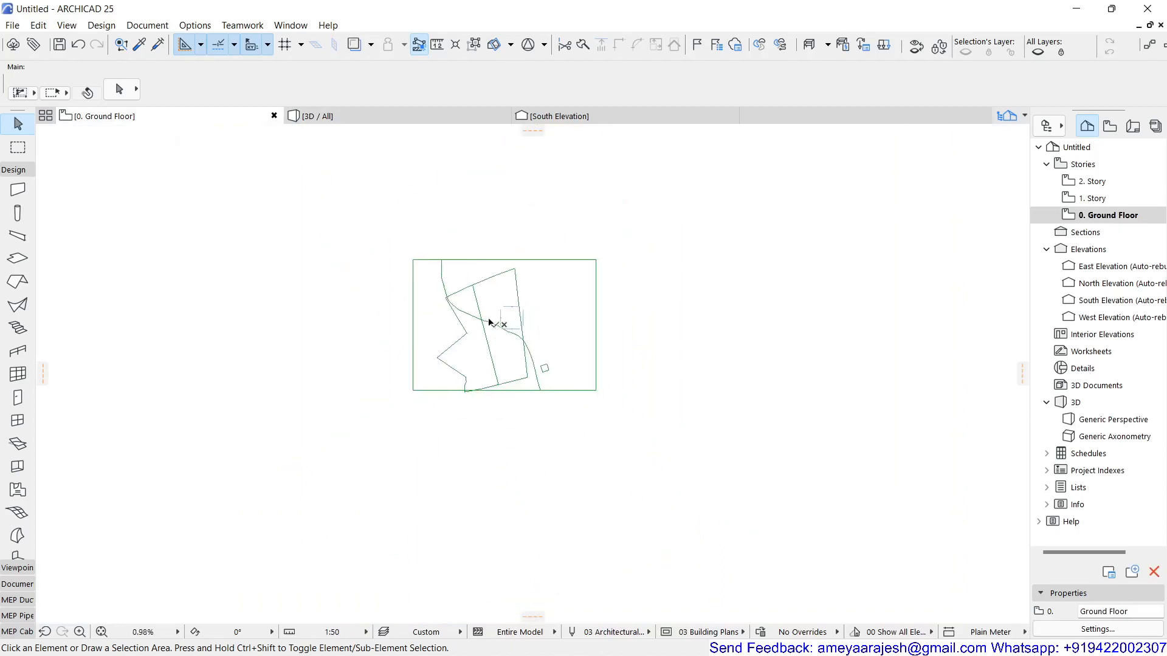
pyautogui.scroll(3, 492, 322)
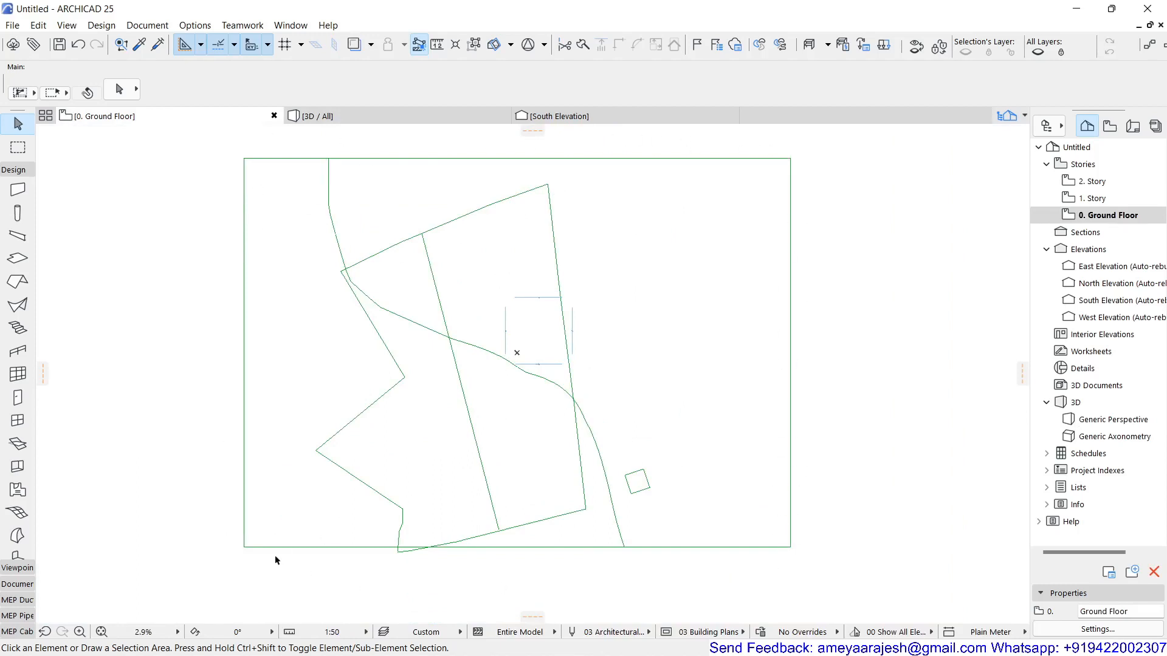
pyautogui.click(305, 547)
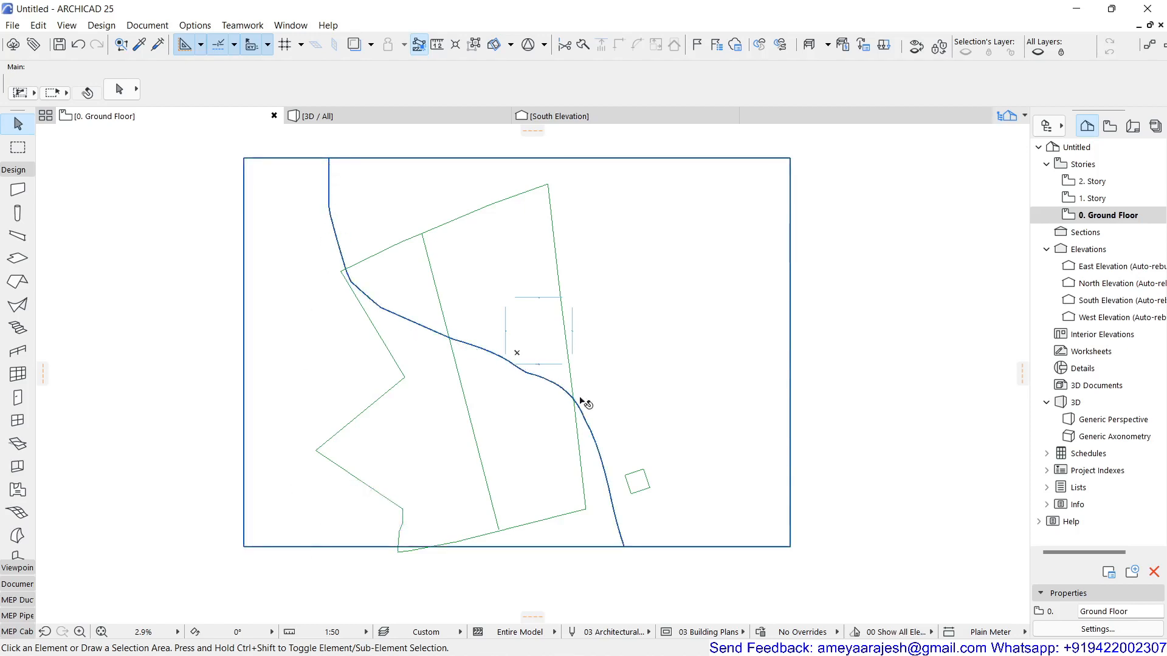
pyautogui.click(628, 550)
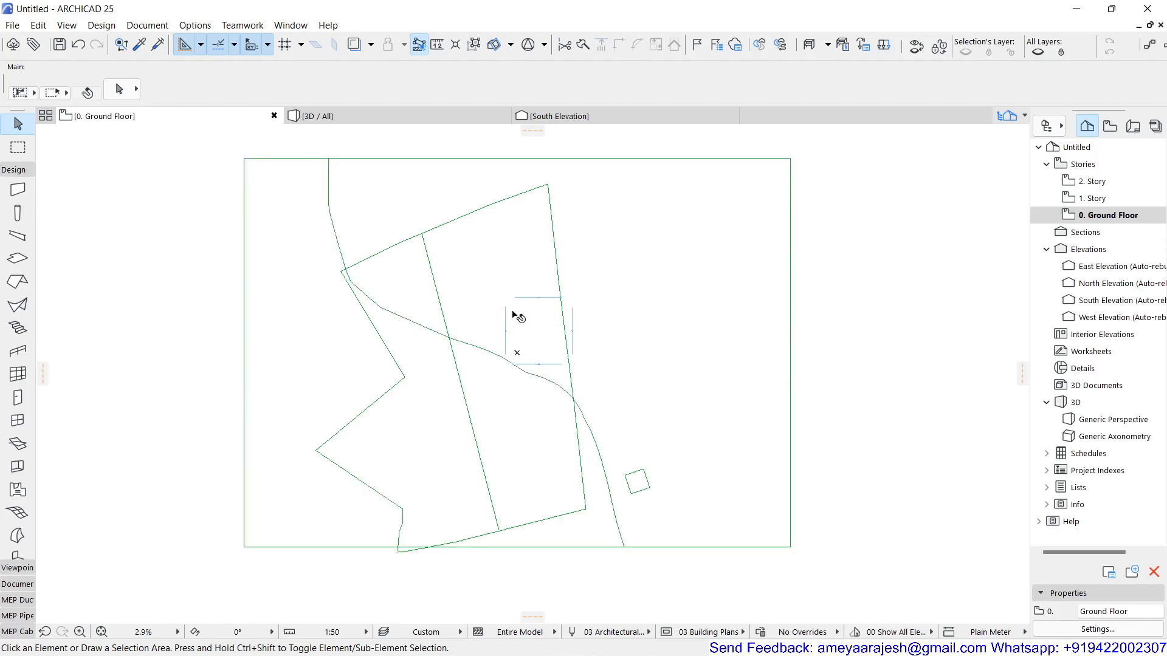
# - Set all the morphs on the ground floor plan to show on All Stories
pyautogui.click(1082, 224)
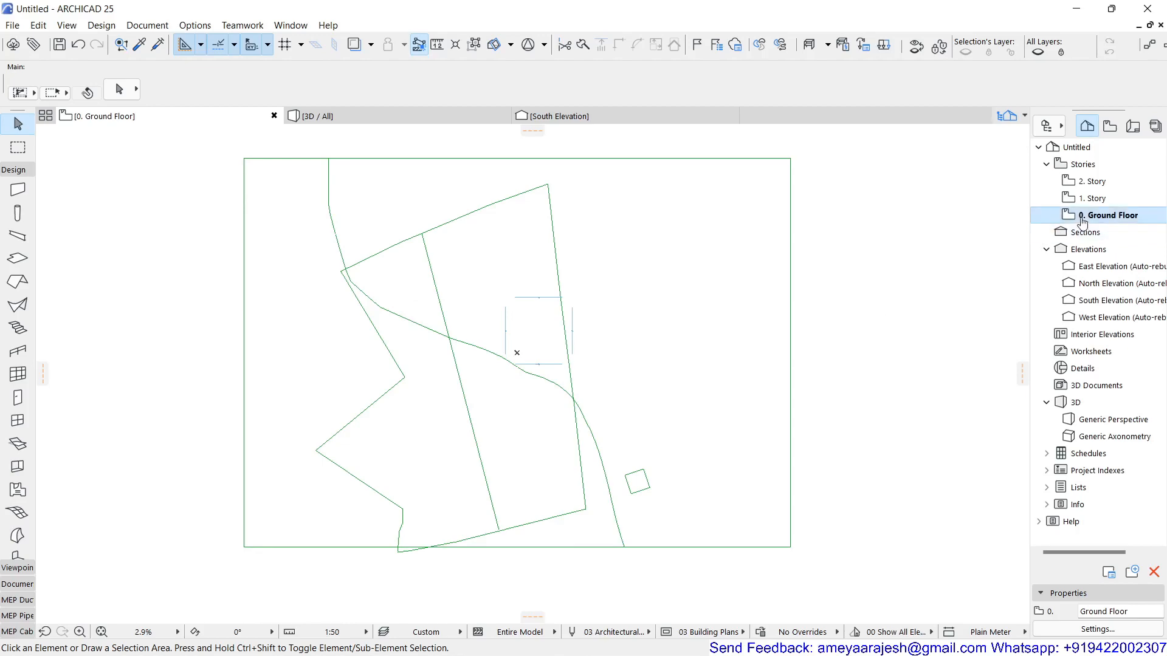
pyautogui.hotkey('ctrl', 'a')
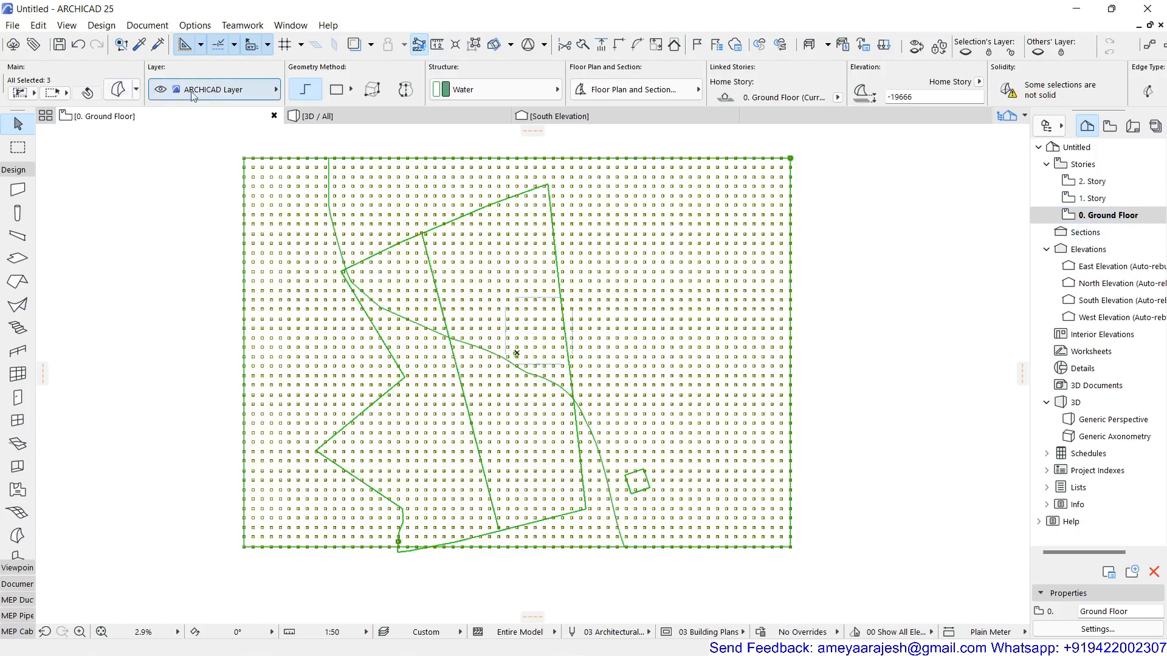
pyautogui.click(119, 90)
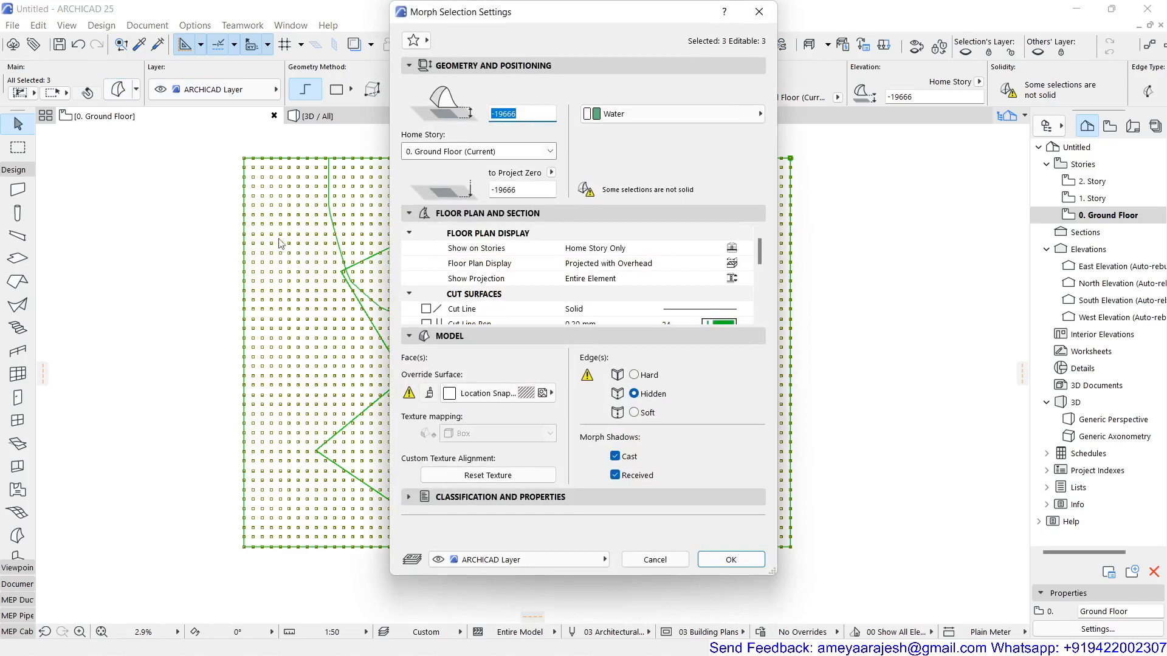
pyautogui.click(660, 252)
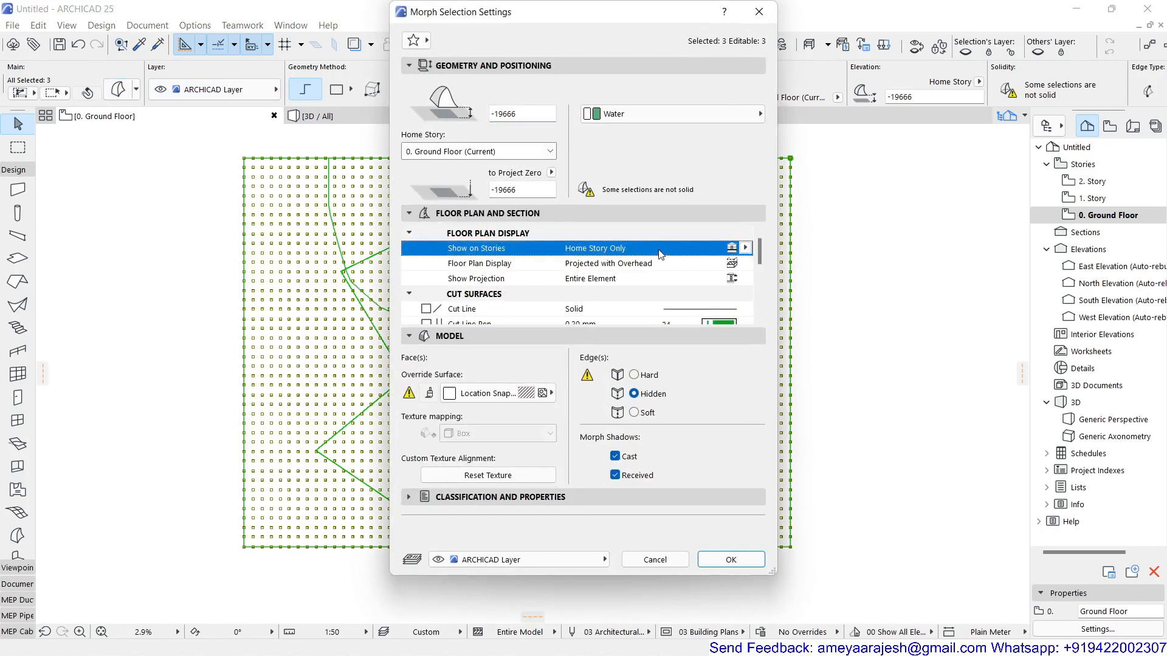
pyautogui.click(746, 249)
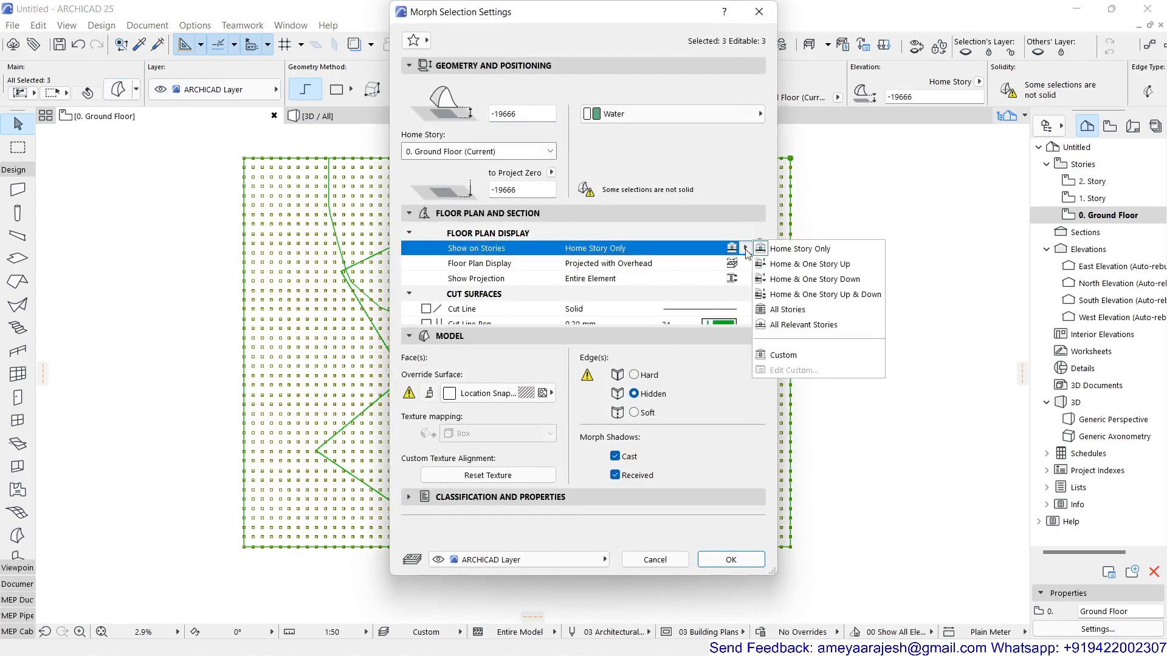
pyautogui.click(797, 311)
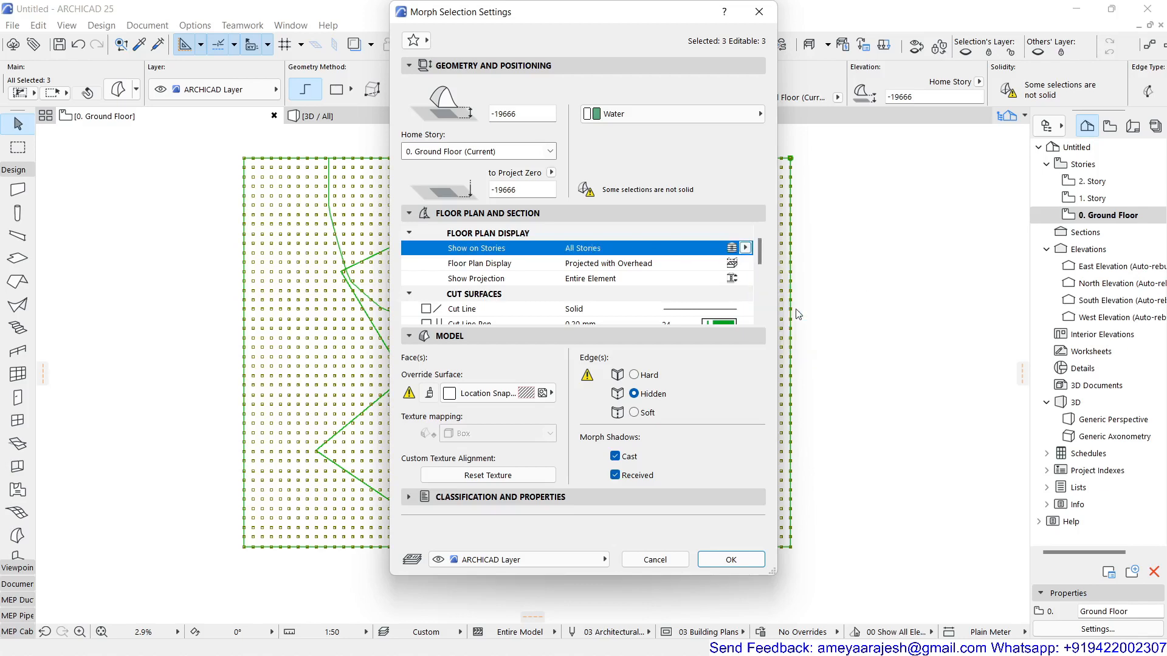
pyautogui.click(729, 559)
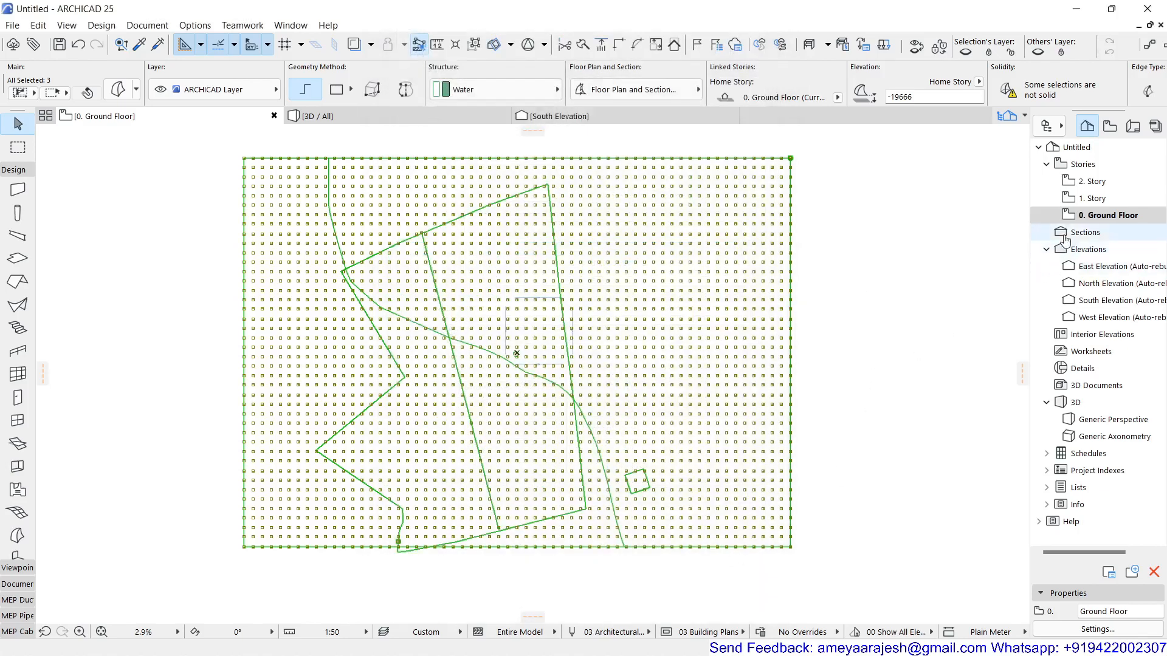
# - Set the height to next to 1000 mm for the Ground Floor, story 1 and story 2 in the Story Settings
pyautogui.rightClick(1073, 217)
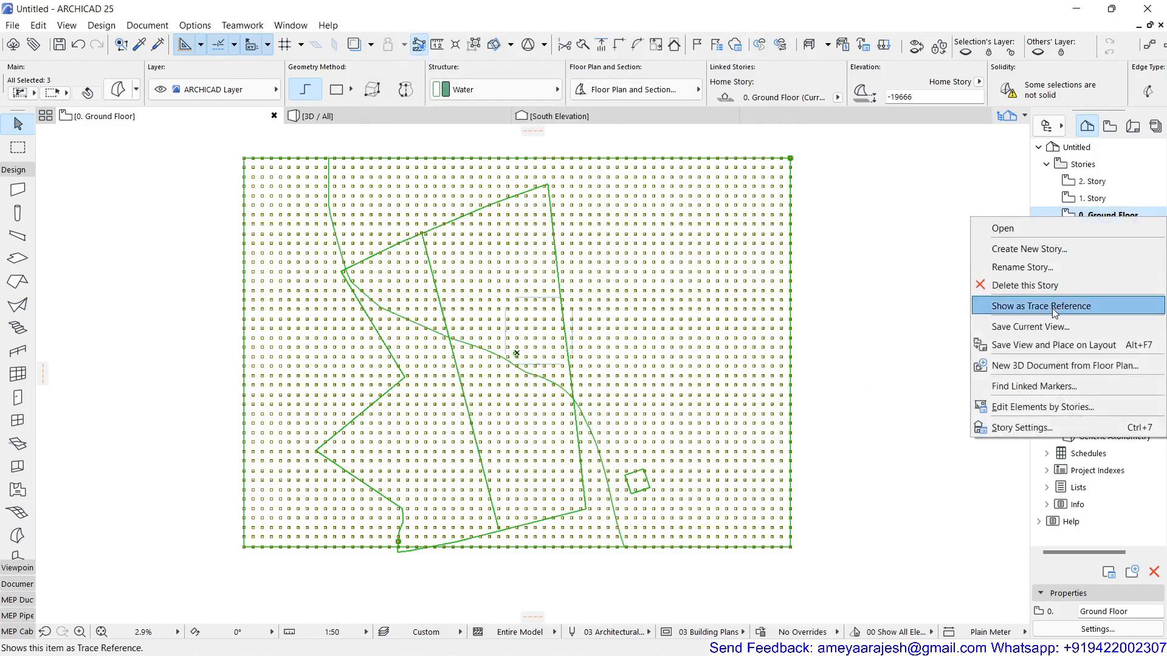
pyautogui.click(1055, 427)
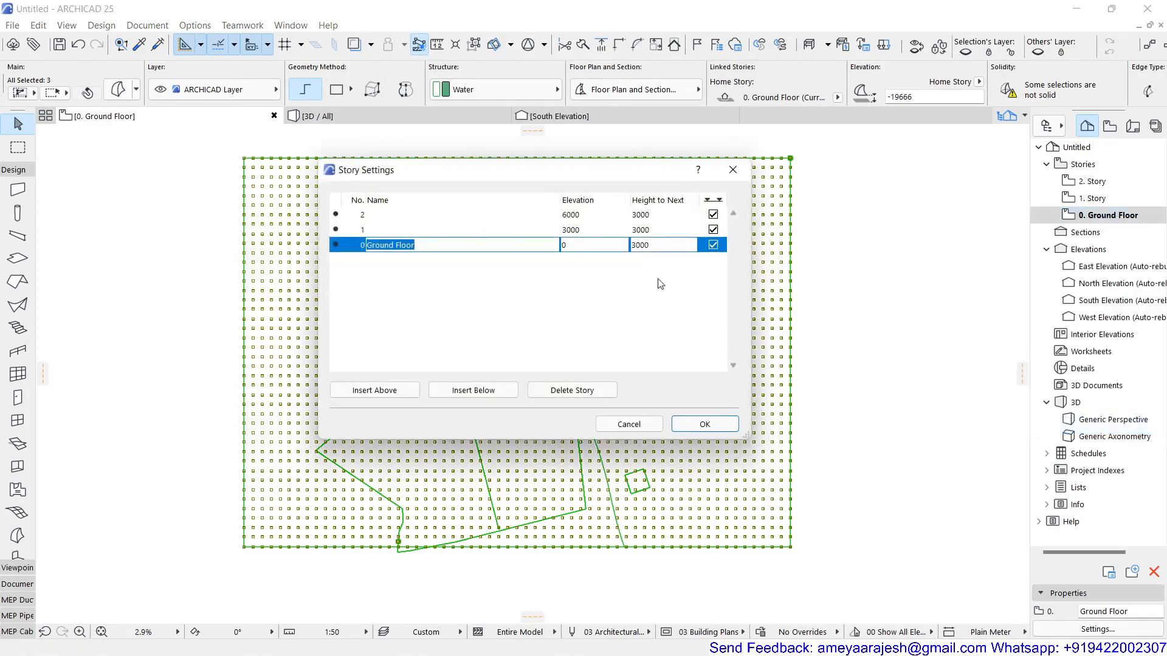
pyautogui.click(634, 245)
pyautogui.click(637, 289)
pyautogui.click(636, 231)
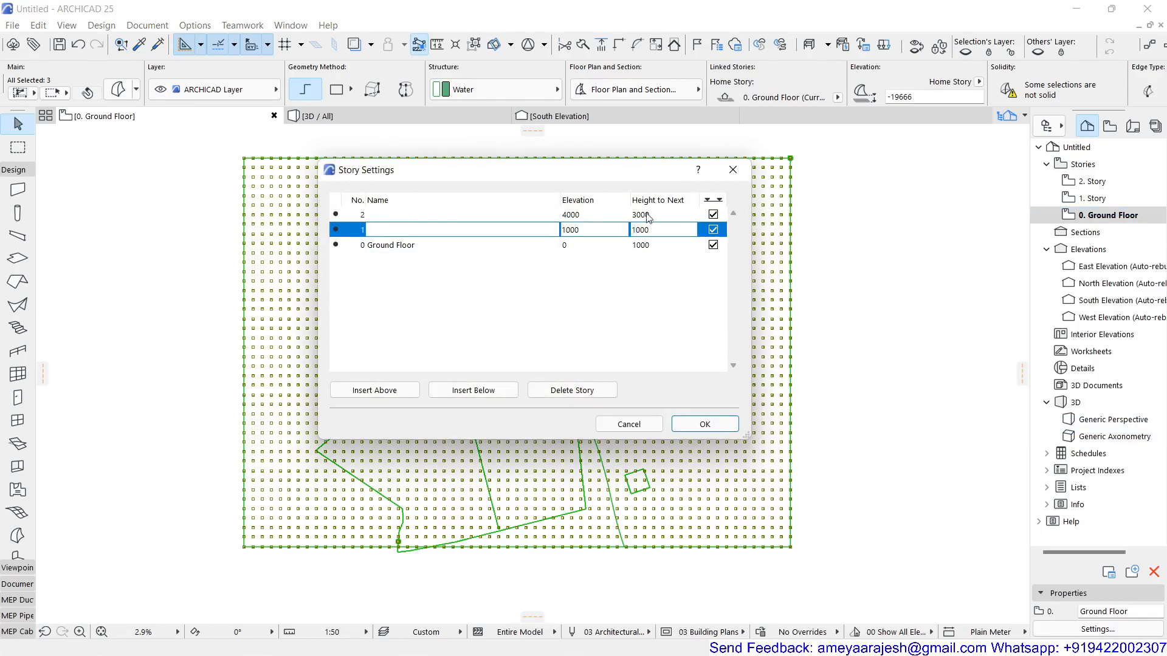
pyautogui.click(643, 215)
pyautogui.click(636, 215)
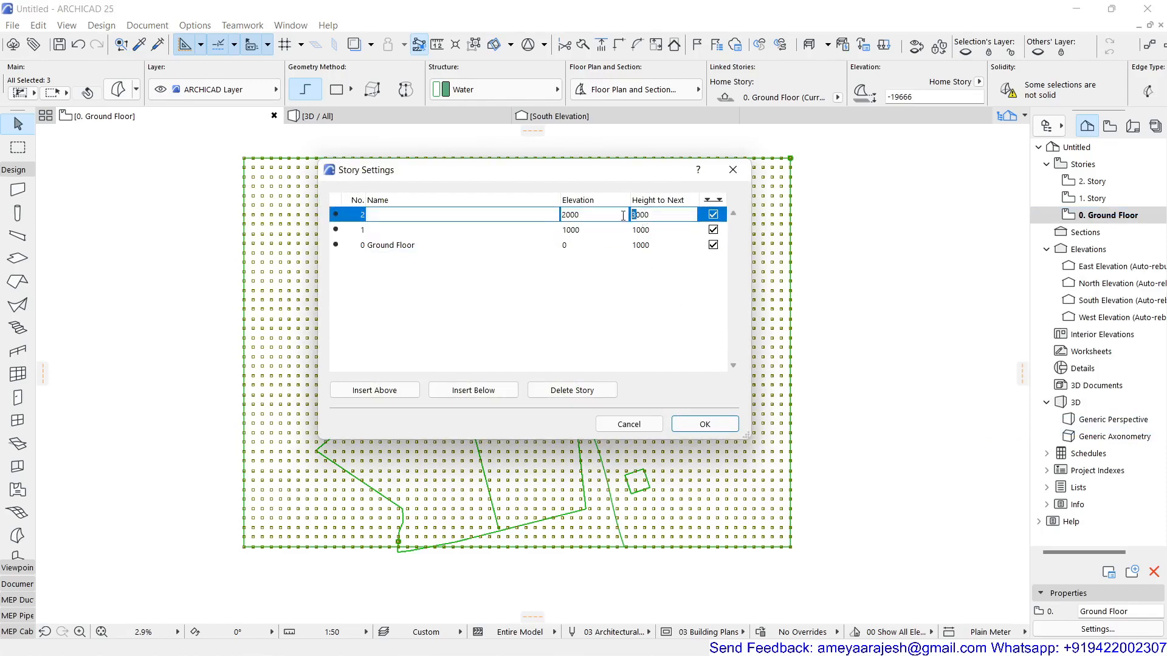
pyautogui.write('1')
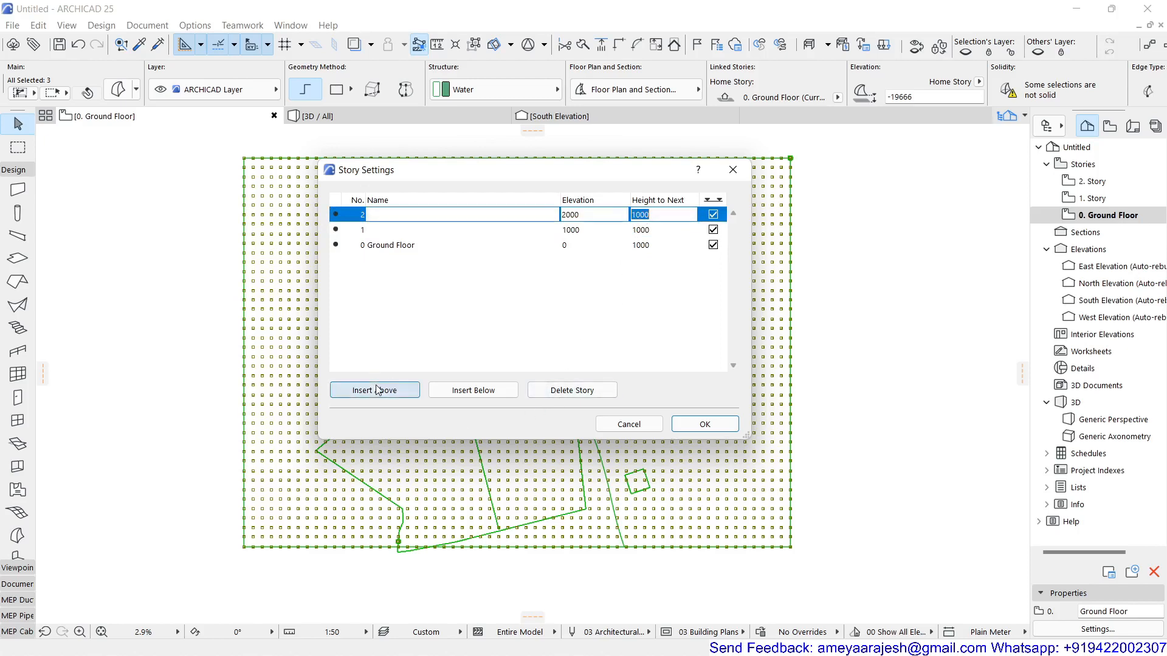
# - Insert four 1000 mm stories above story 2, up to story 6
pyautogui.click(376, 392)
pyautogui.click(377, 392)
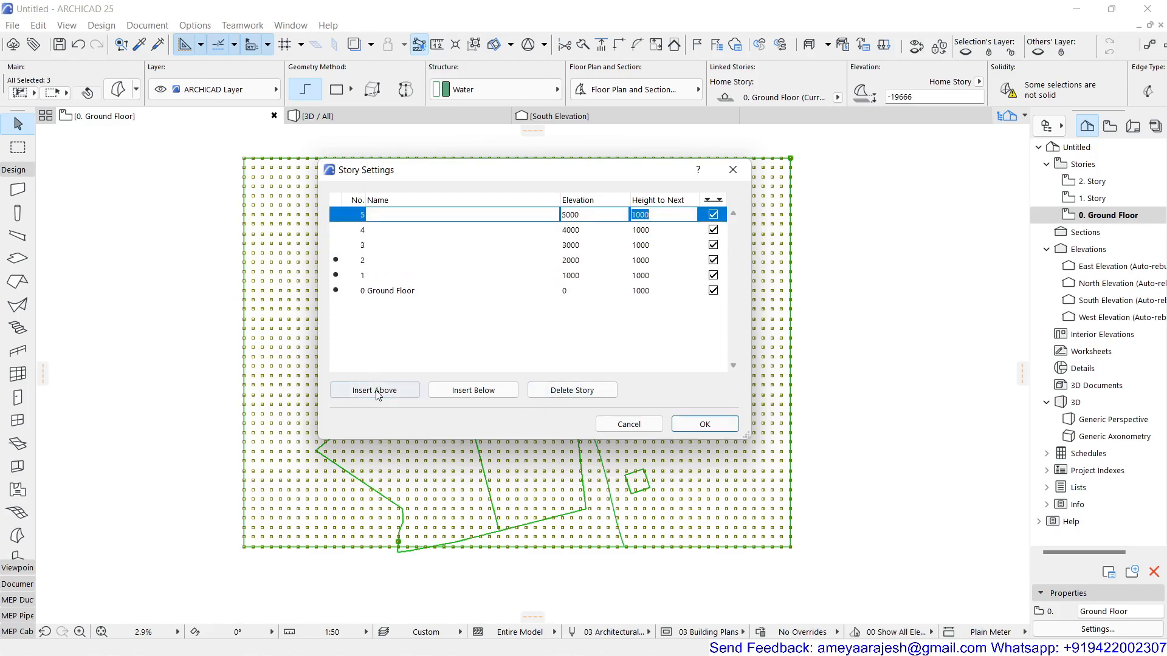
pyautogui.click(377, 392)
pyautogui.click(377, 392)
# - Insert five 1000 mm stories below the Ground Floor, down to story -5
pyautogui.click(468, 306)
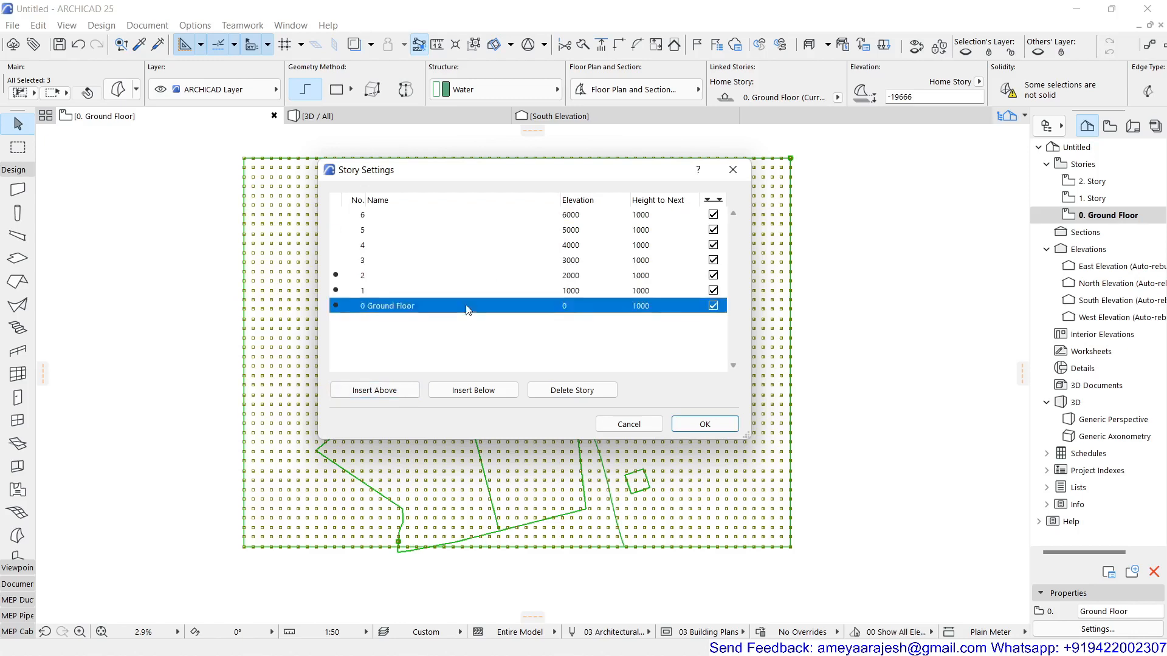
pyautogui.click(464, 390)
pyautogui.click(464, 390)
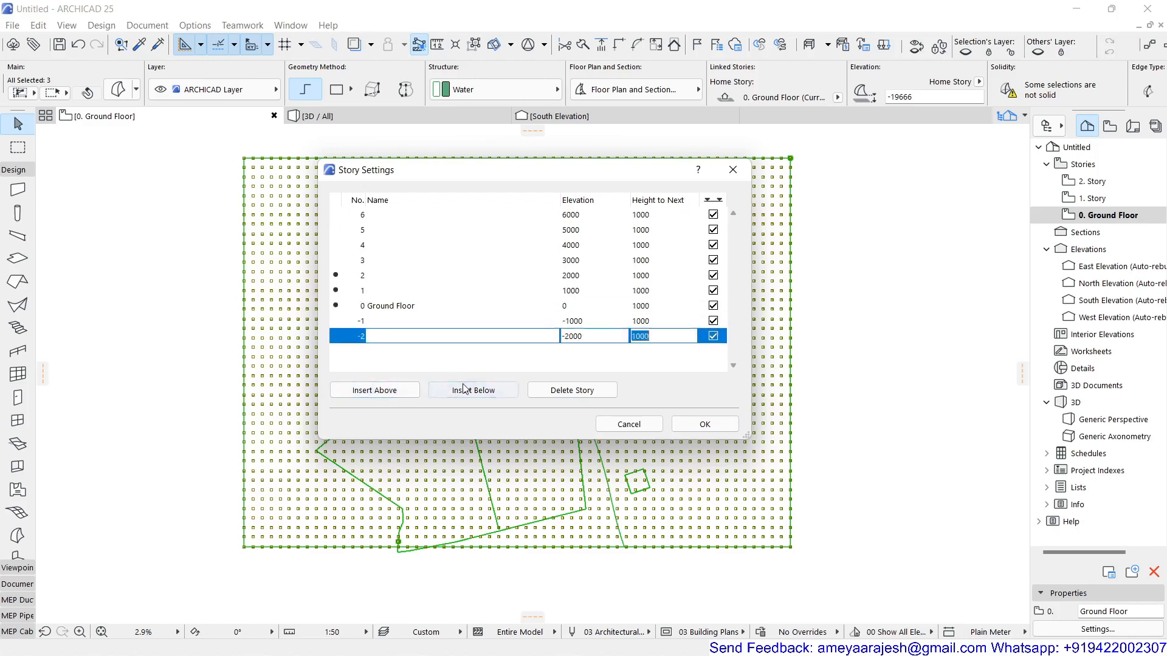
pyautogui.click(464, 390)
pyautogui.click(463, 390)
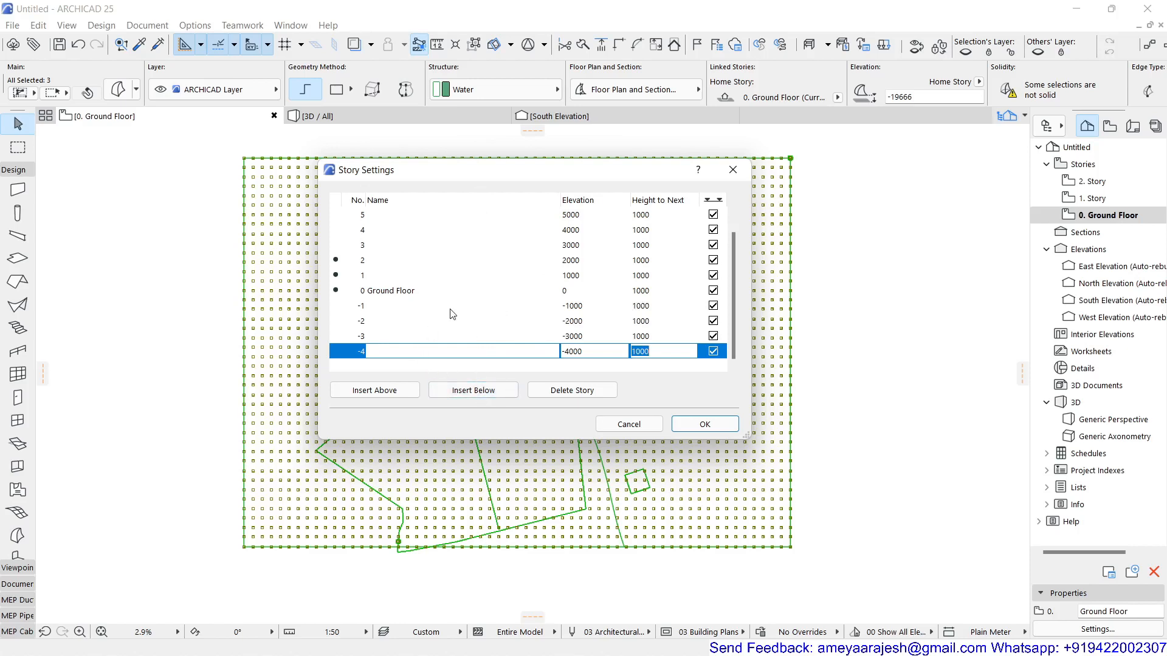
pyautogui.click(480, 392)
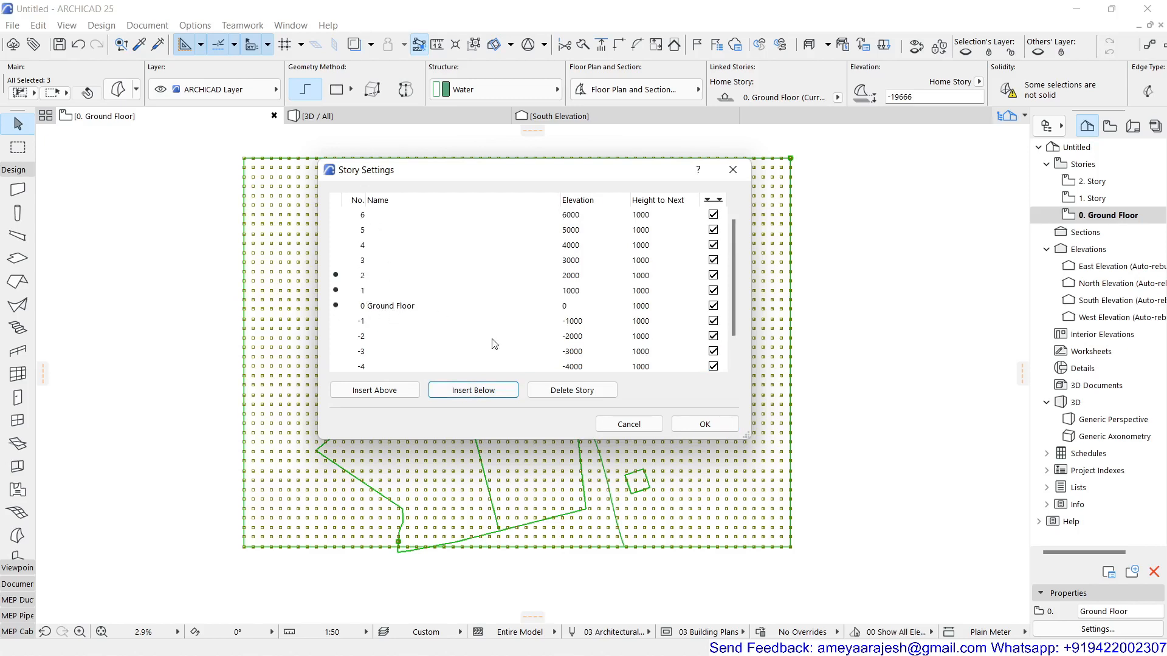
pyautogui.click(404, 394)
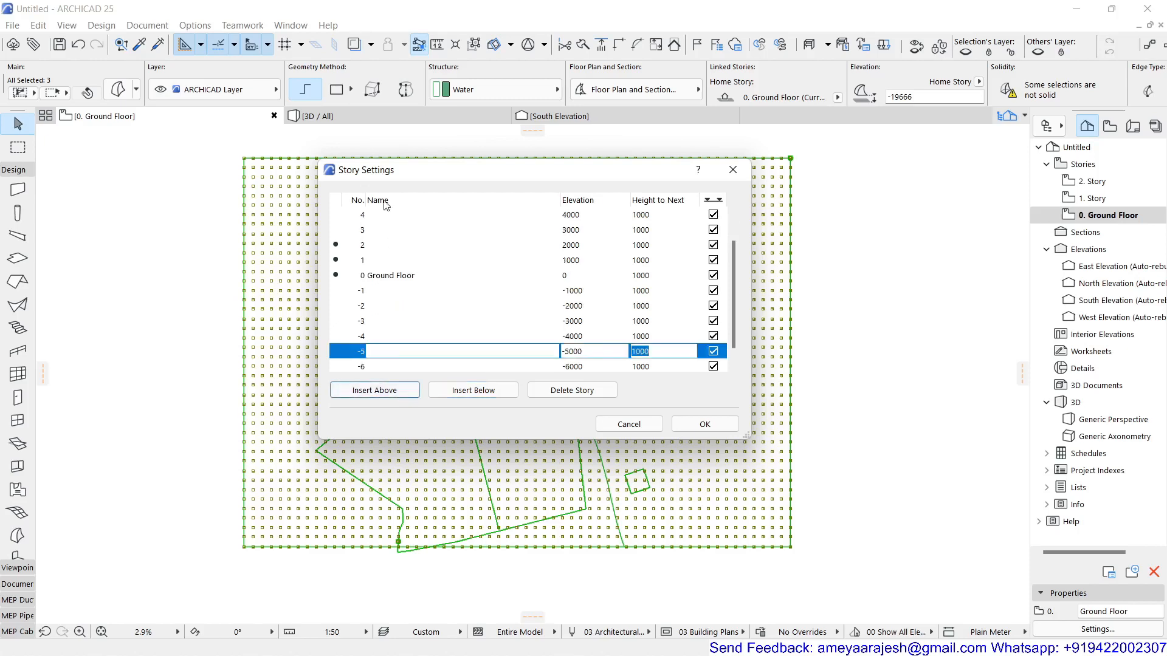
pyautogui.click(471, 390)
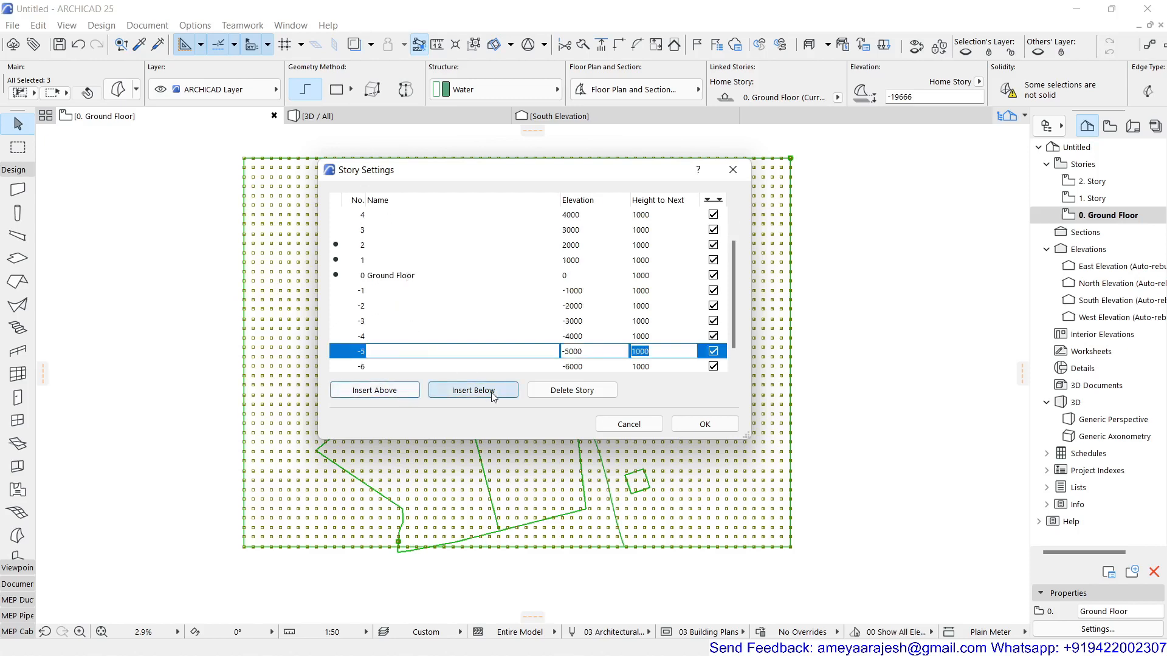
pyautogui.click(548, 394)
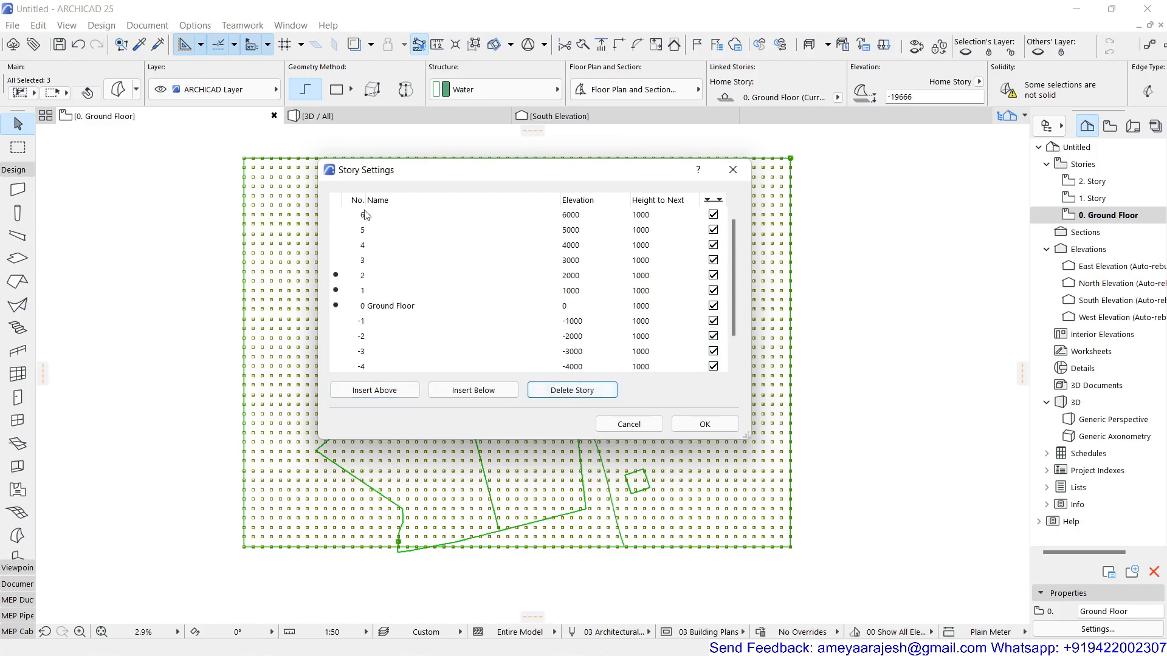
# - Insert story 7 above story 6 and apply the story settings with the Ground Floor selected
pyautogui.click(365, 215)
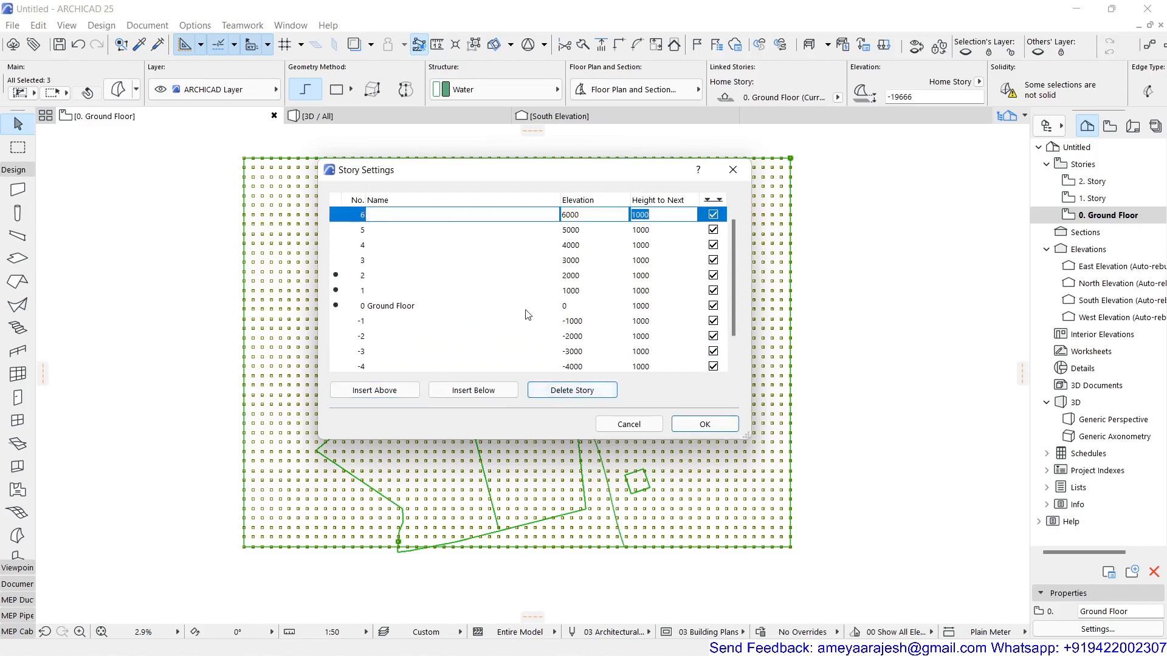
pyautogui.click(376, 390)
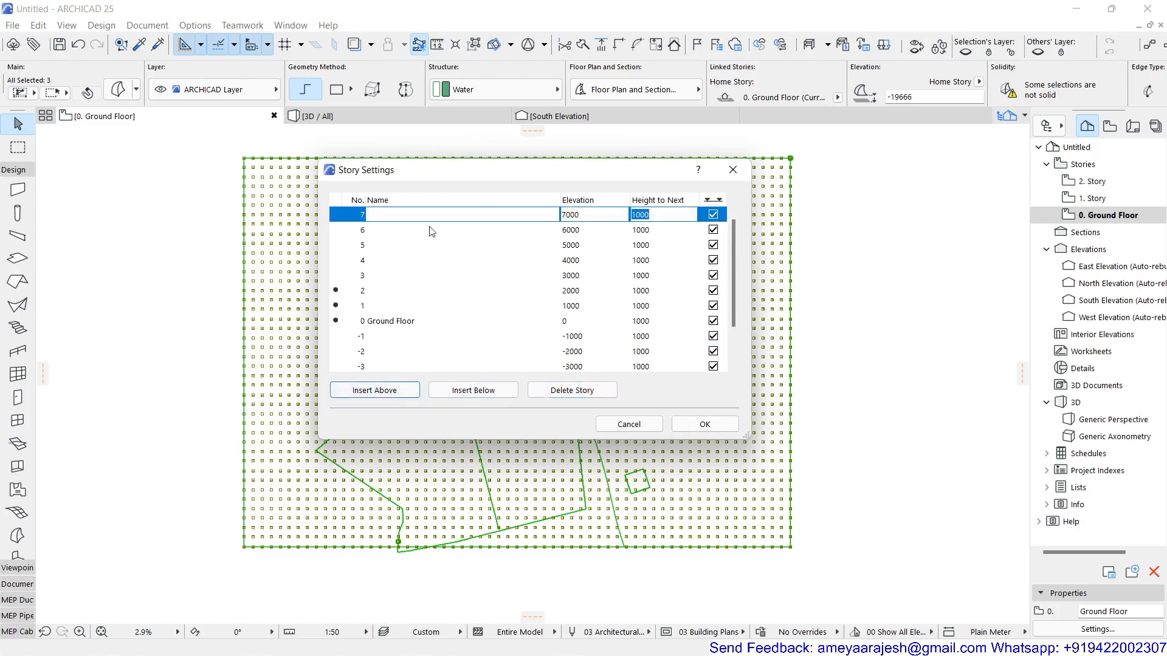
pyautogui.scroll(-3, 389, 285)
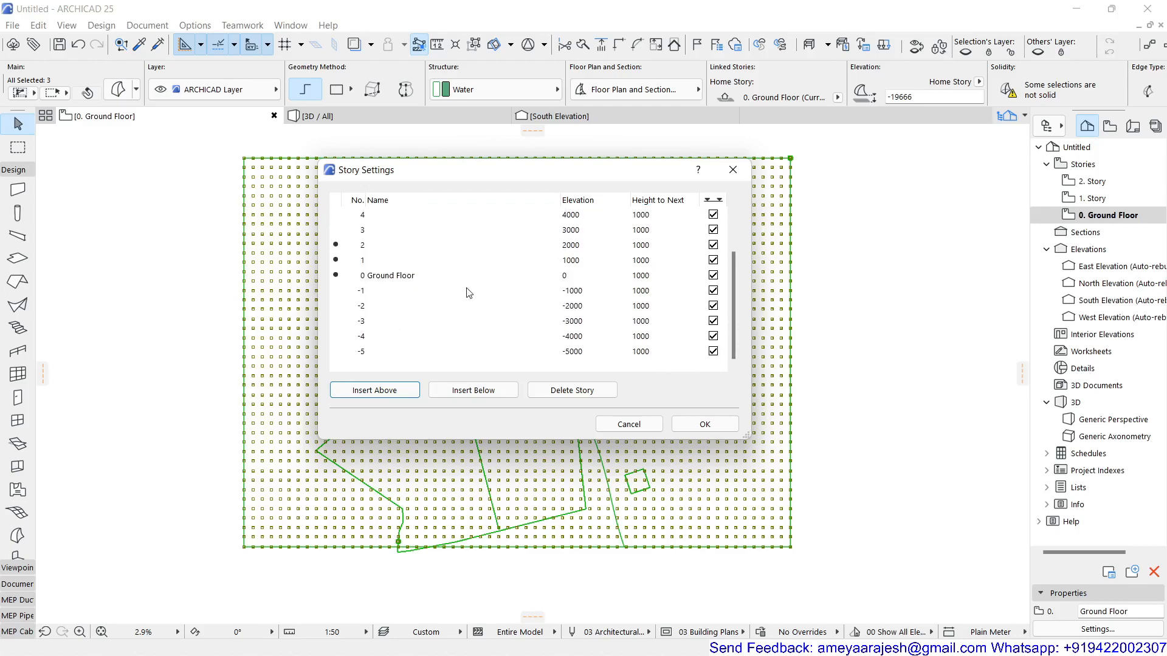
pyautogui.click(425, 276)
pyautogui.click(704, 425)
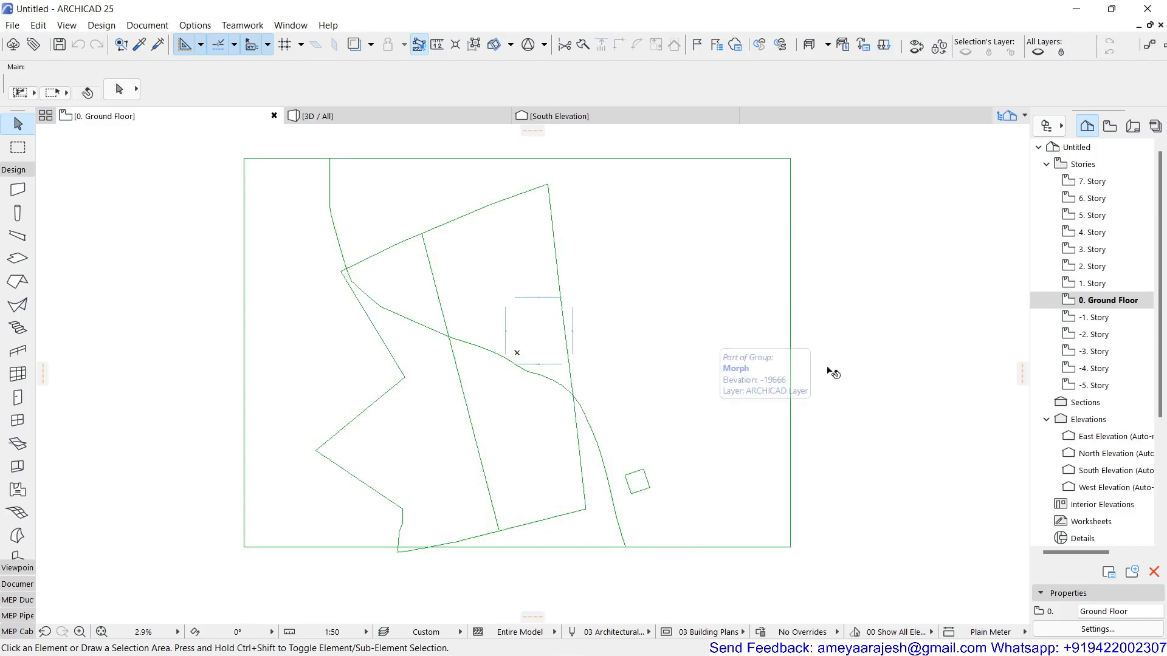
# - Examine the terrain's cut line on the plans of stories 1 through 7 and story -5
pyautogui.doubleClick(1087, 287)
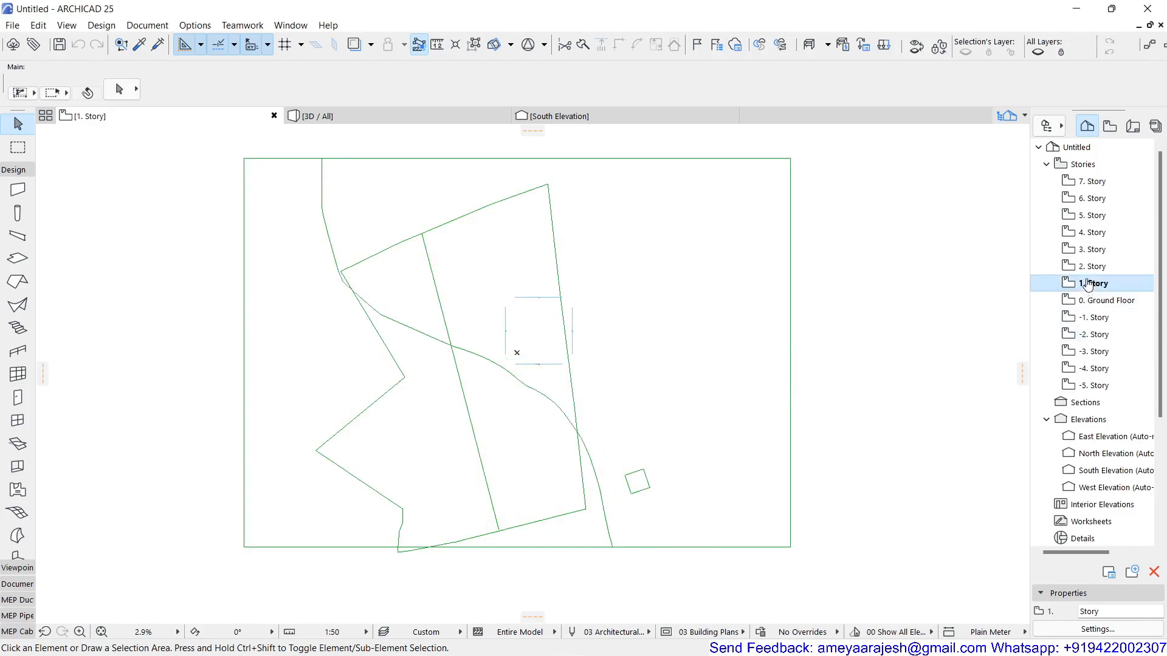
pyautogui.doubleClick(1087, 269)
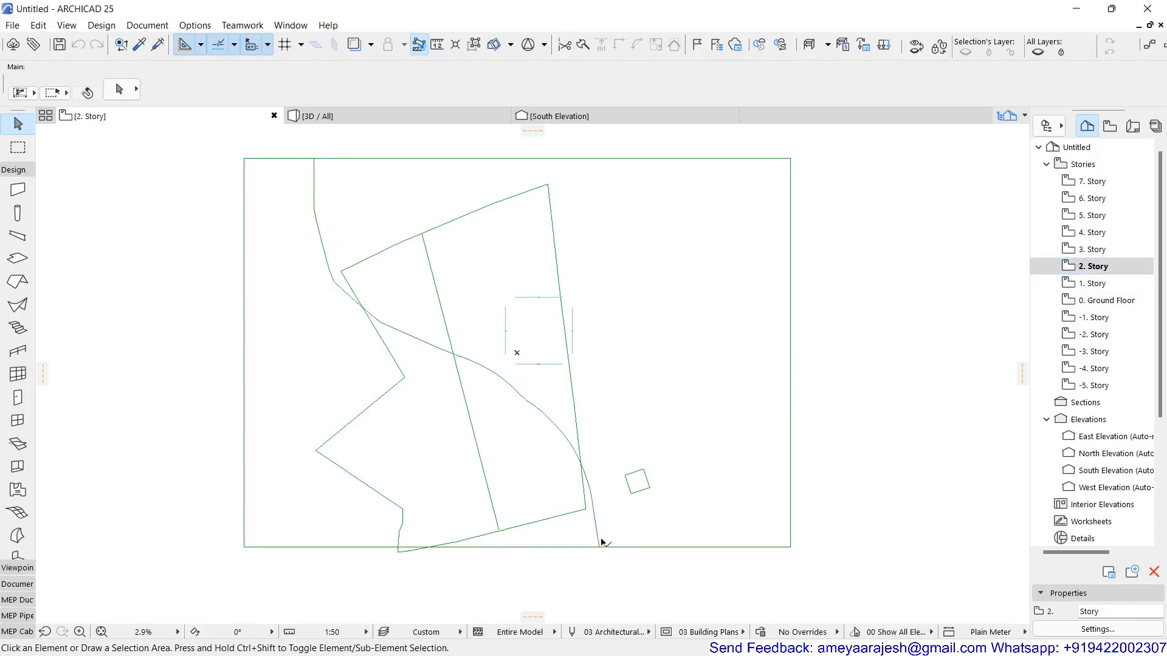
pyautogui.doubleClick(1088, 249)
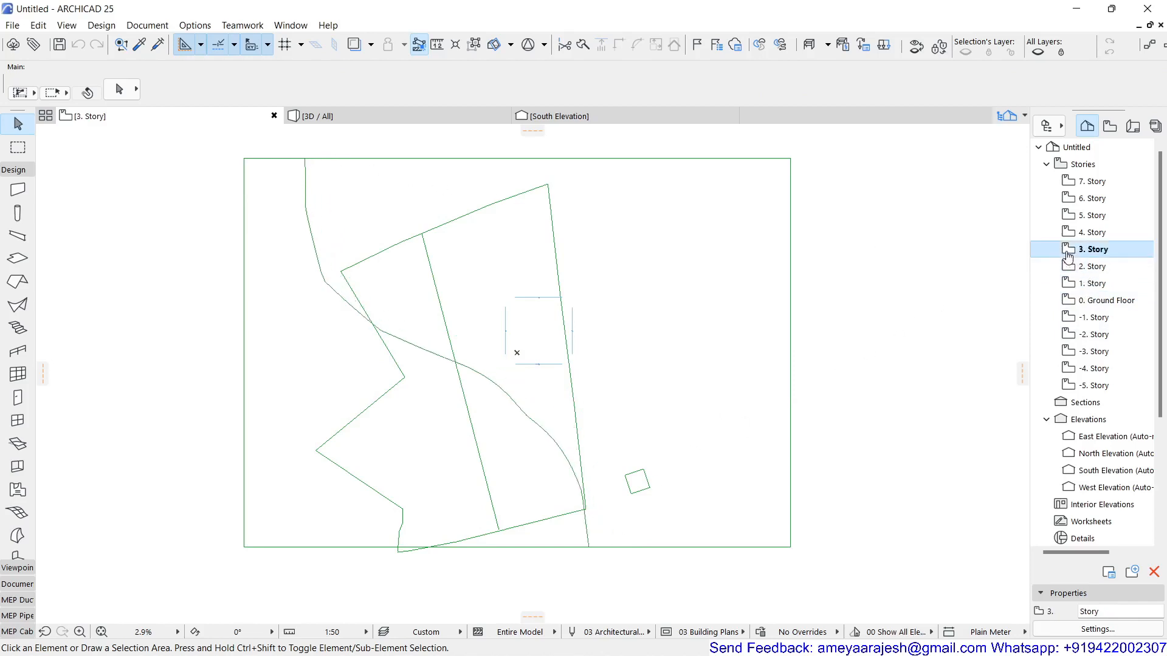
pyautogui.doubleClick(1066, 242)
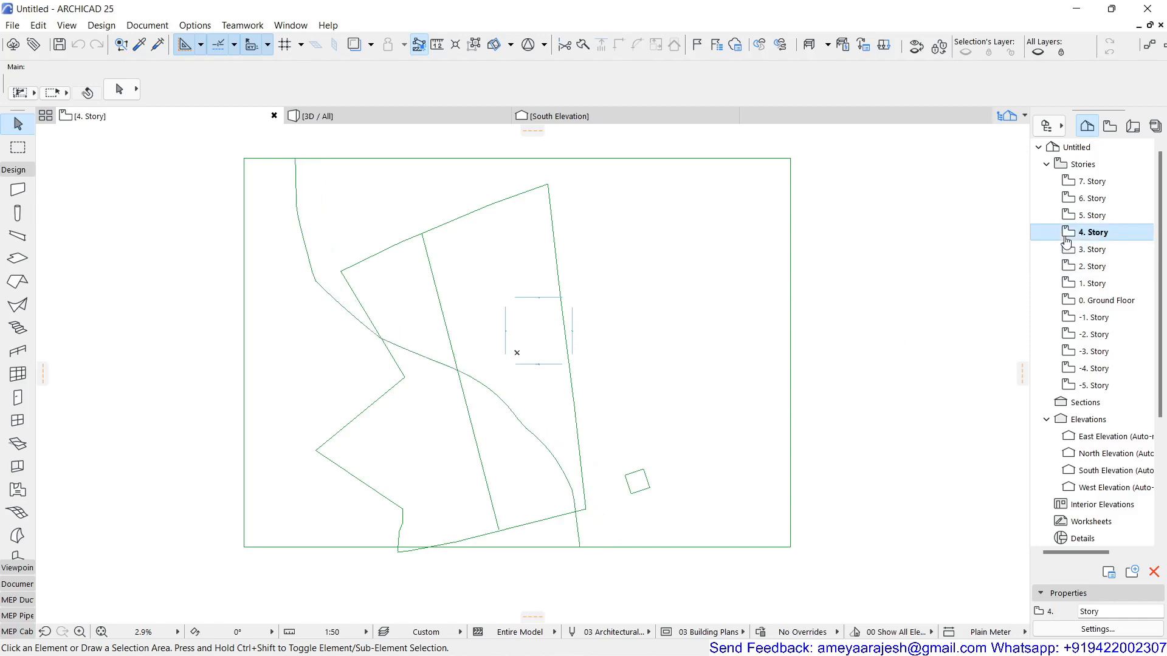
pyautogui.doubleClick(1067, 214)
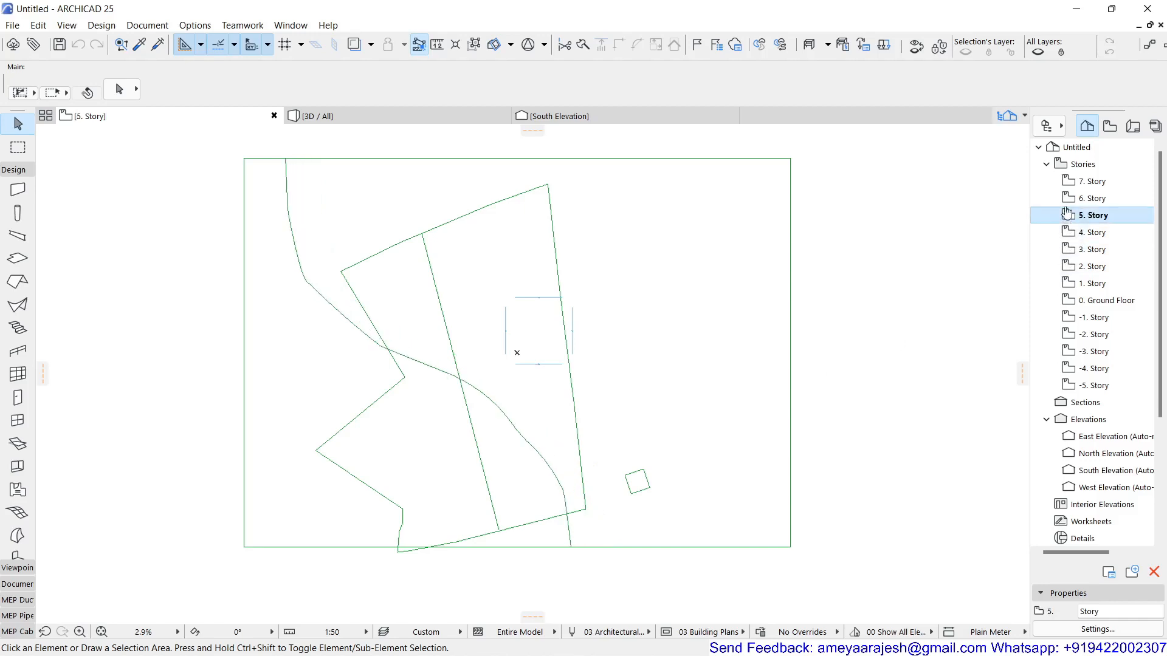
pyautogui.doubleClick(1068, 198)
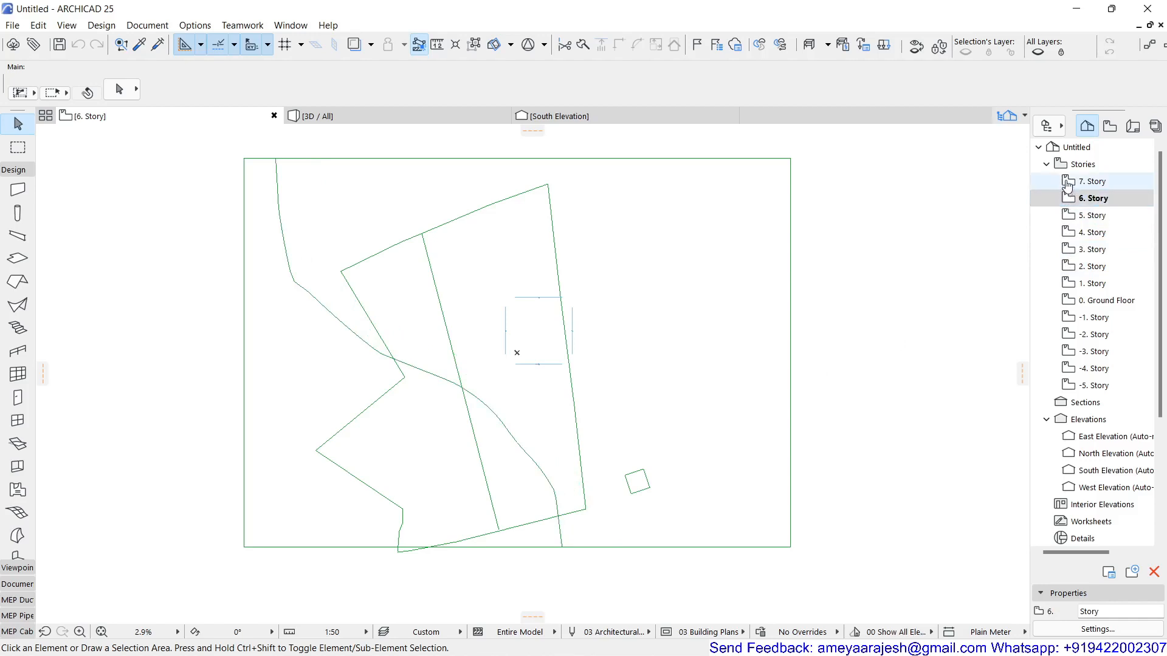
pyautogui.doubleClick(1068, 182)
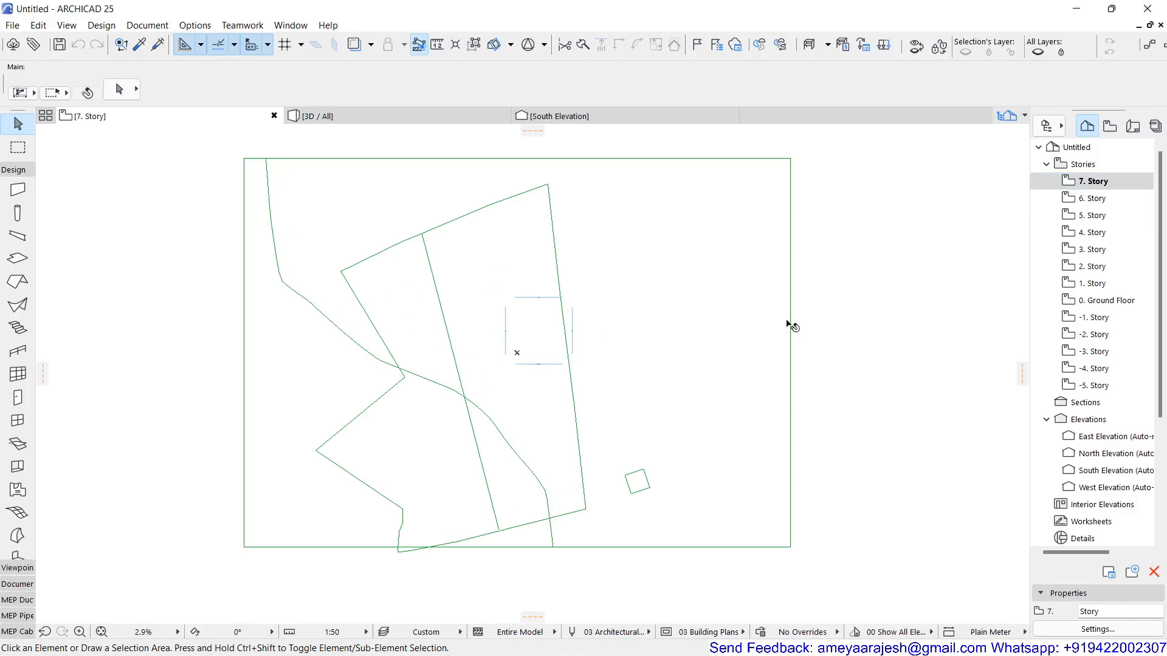
pyautogui.doubleClick(1082, 387)
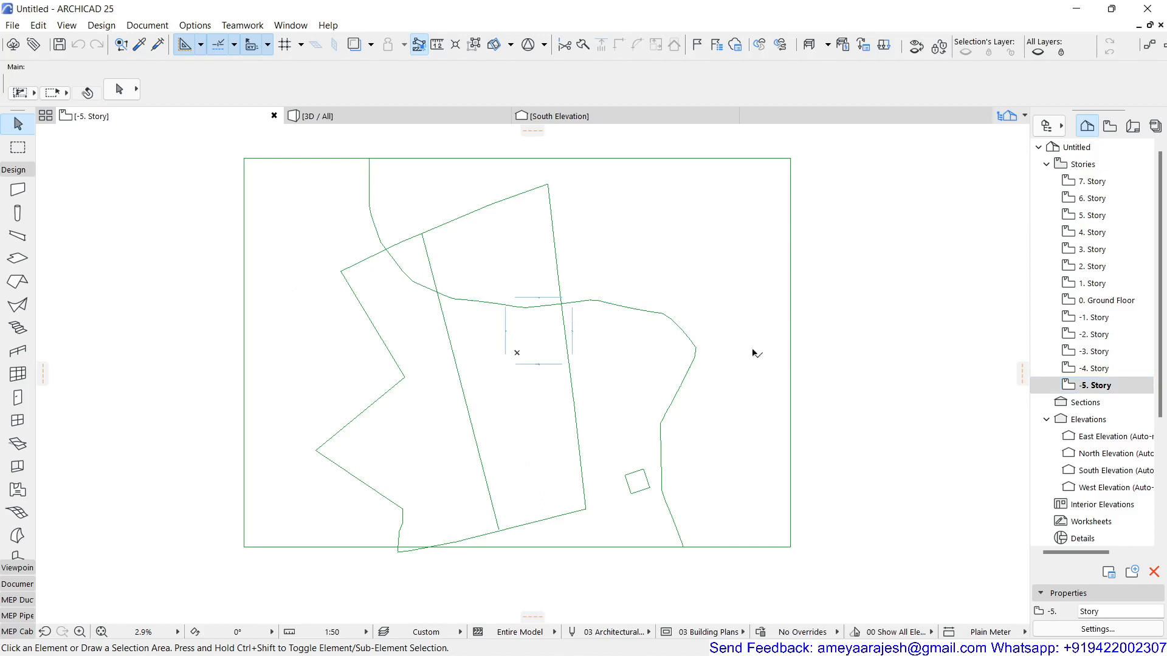
# - Insert seven more 1000 mm stories below story -5 in the Story Settings, down to story -12
pyautogui.rightClick(1116, 387)
pyautogui.click(1033, 594)
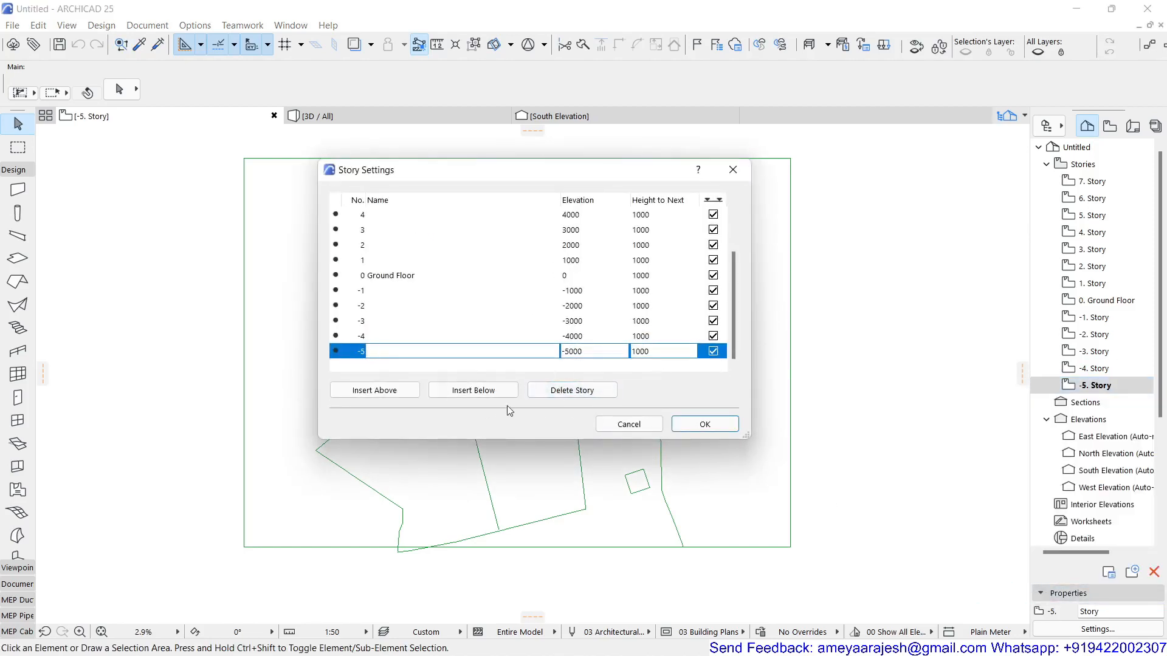
pyautogui.click(508, 395)
pyautogui.click(508, 395)
pyautogui.click(509, 395)
pyautogui.click(508, 395)
pyautogui.click(509, 395)
pyautogui.click(508, 395)
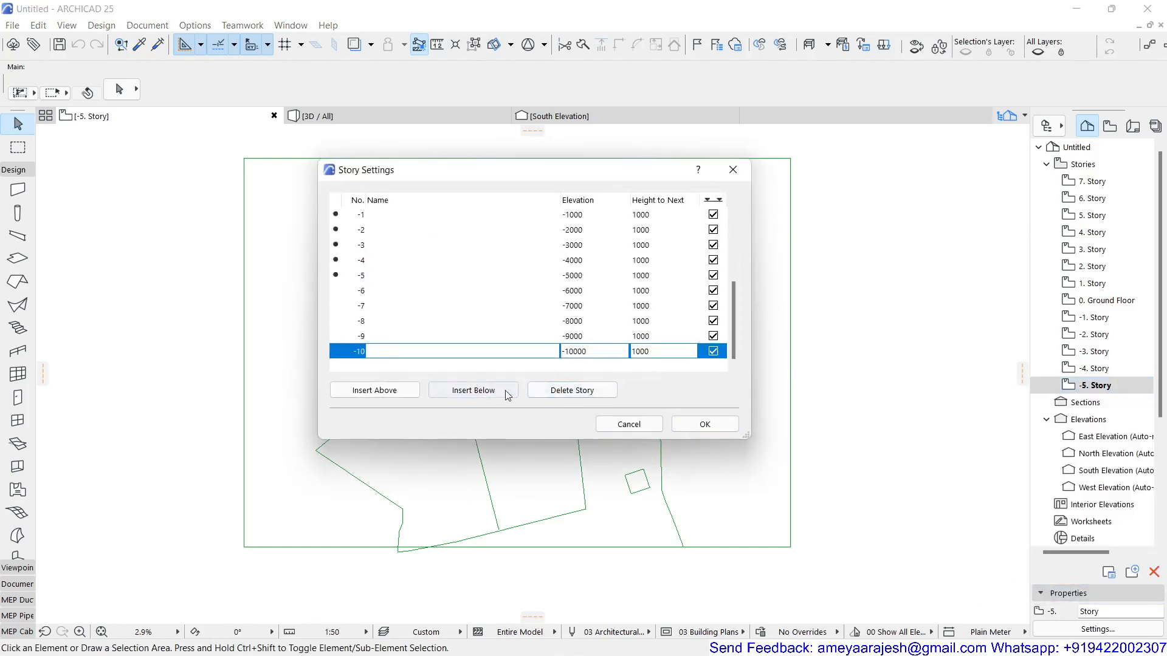
pyautogui.click(508, 395)
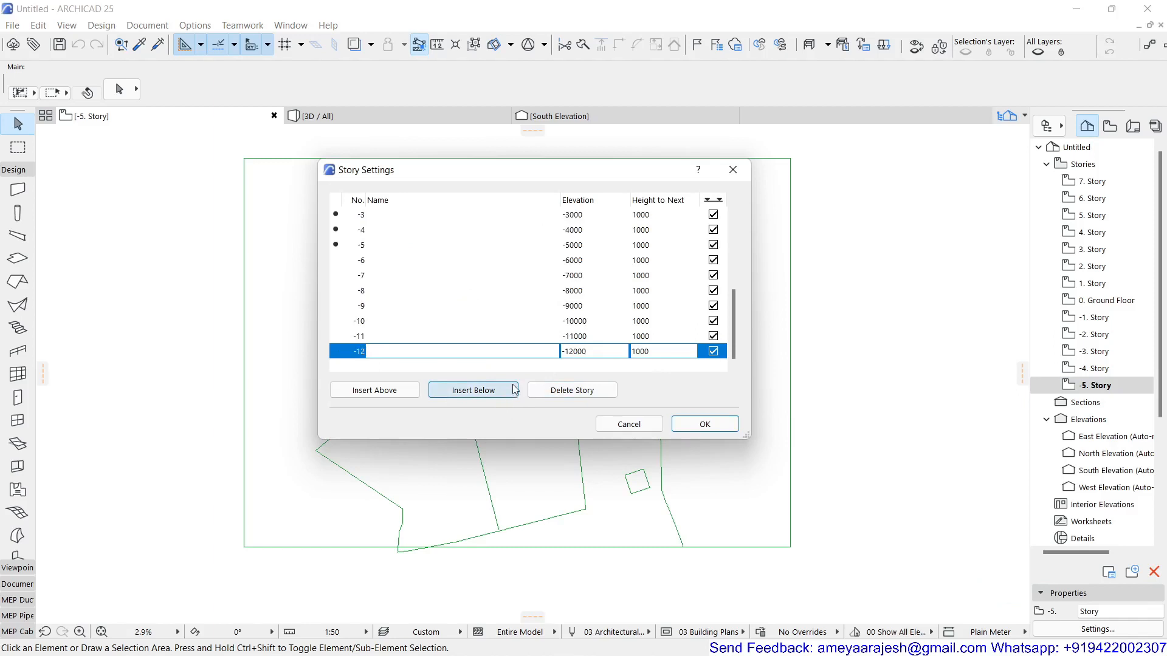
# - Insert five more 1000 mm stories above story 6, extending the list up to story 12, and apply the story settings
pyautogui.moveTo(732, 317); pyautogui.dragTo(741, 252)
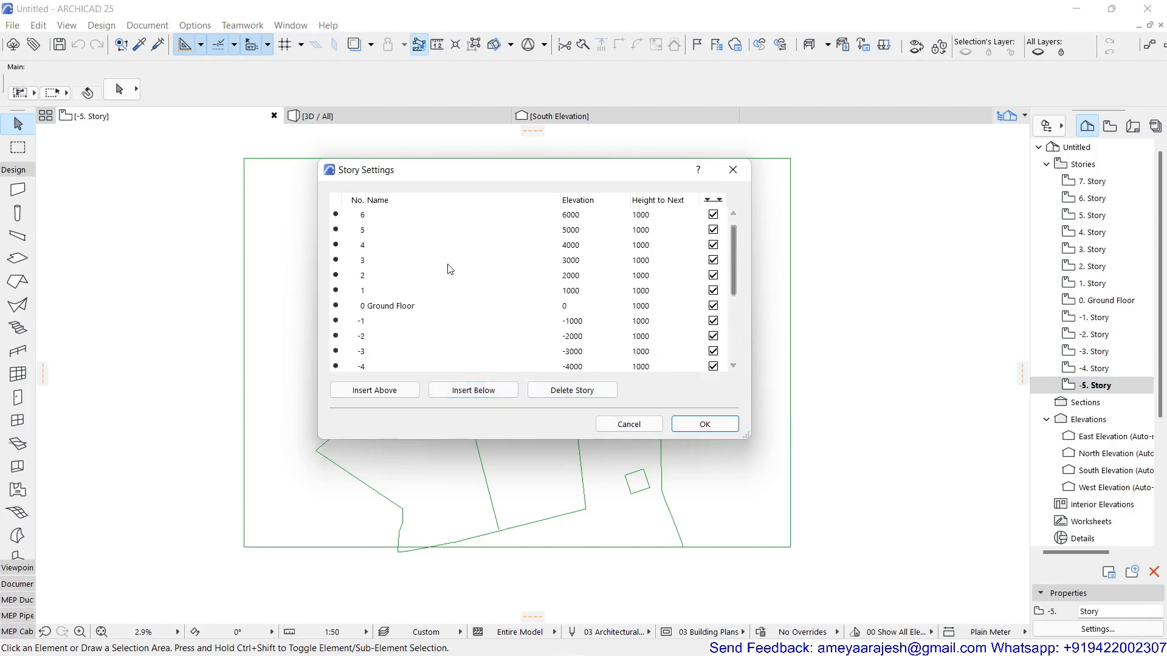
pyautogui.click(392, 217)
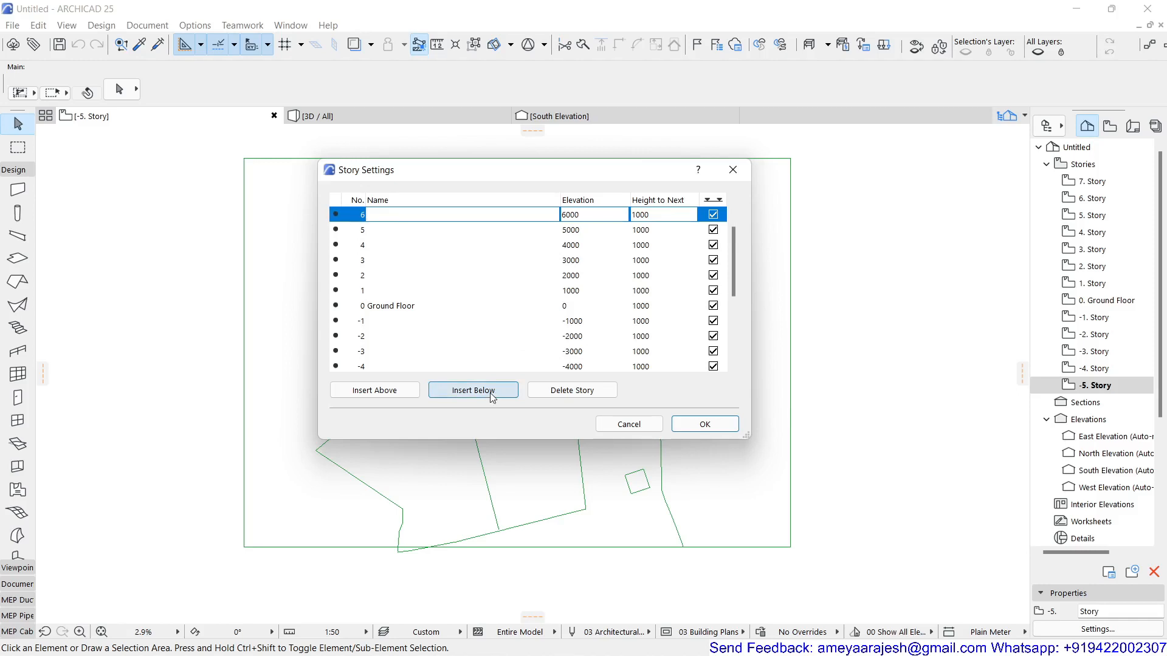
pyautogui.click(368, 391)
pyautogui.click(368, 390)
pyautogui.click(369, 391)
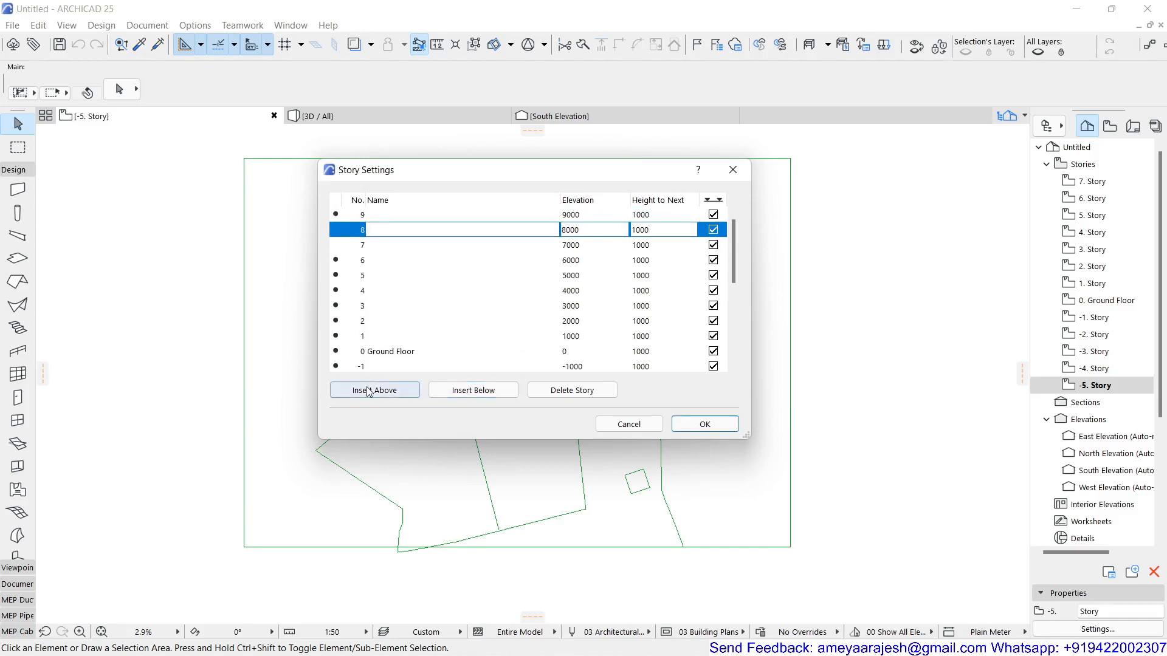
pyautogui.click(368, 390)
pyautogui.click(368, 391)
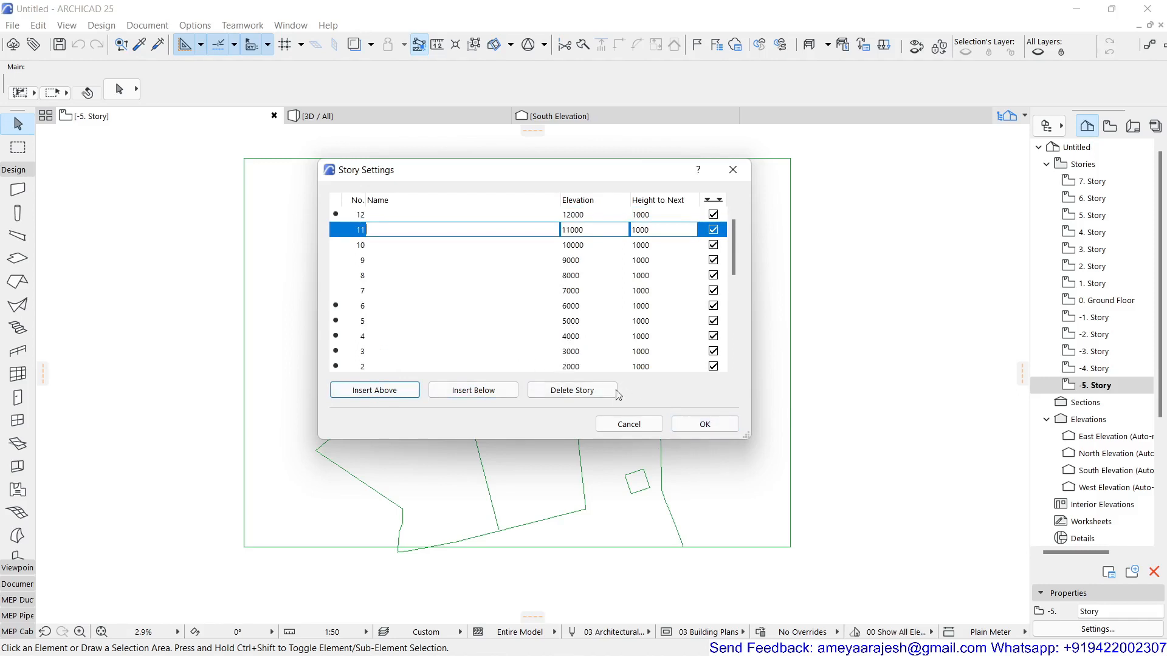
pyautogui.click(686, 424)
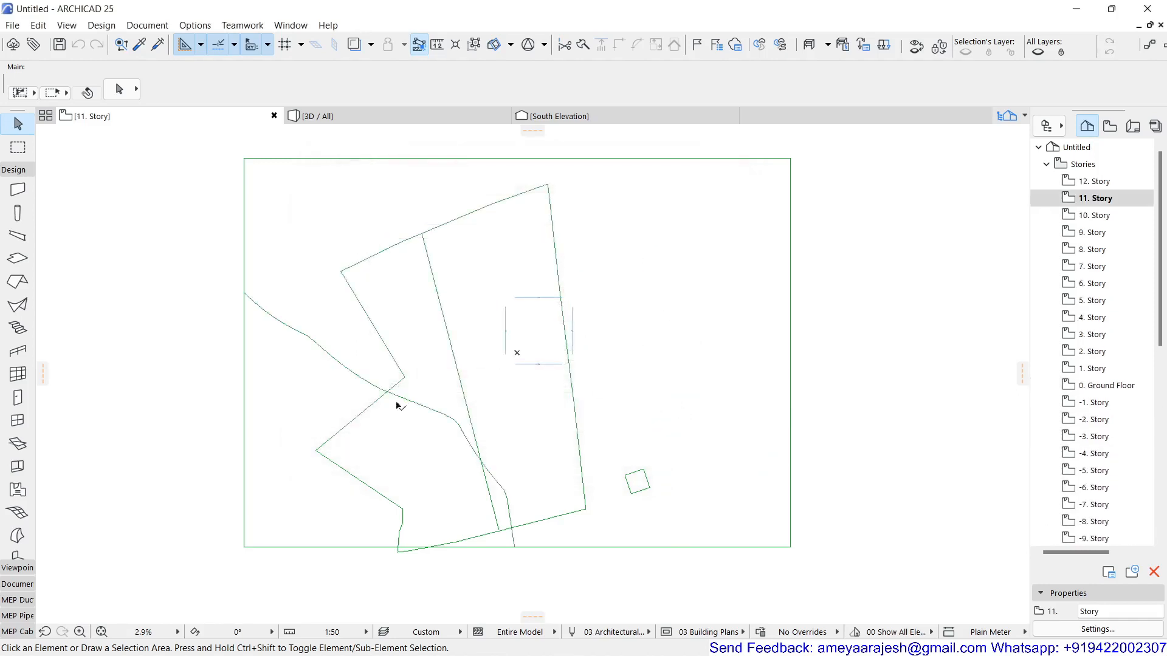
# - Open the plan of story -12 to examine the terrain's cut line there
pyautogui.scroll(-7, 1076, 453)
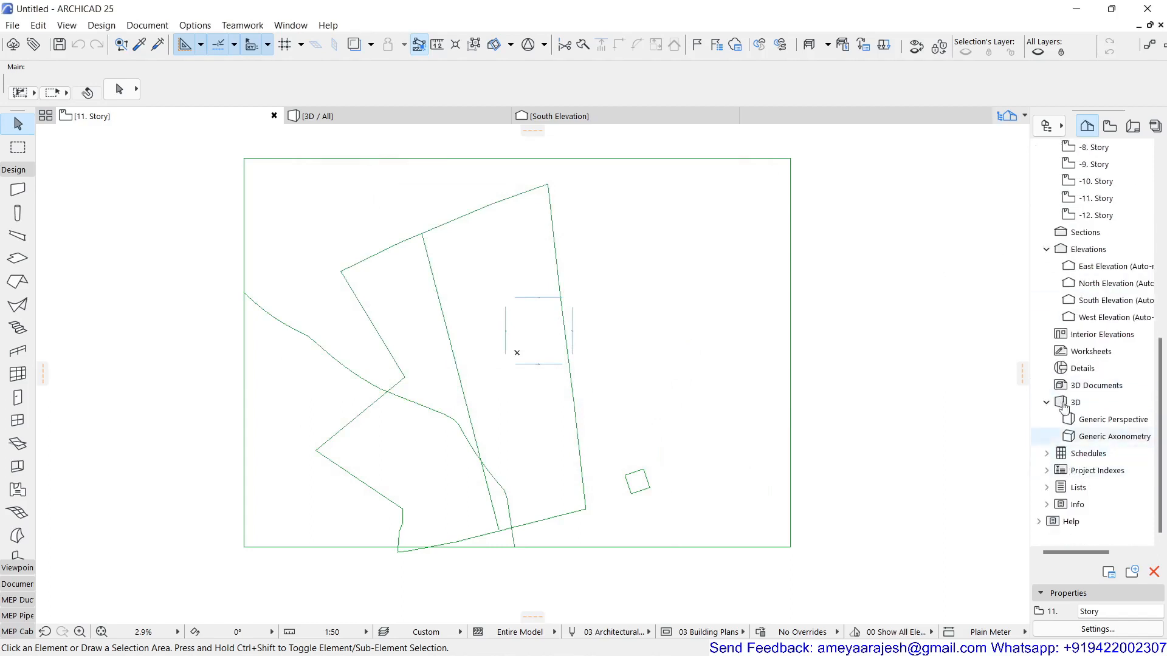
pyautogui.doubleClick(1091, 216)
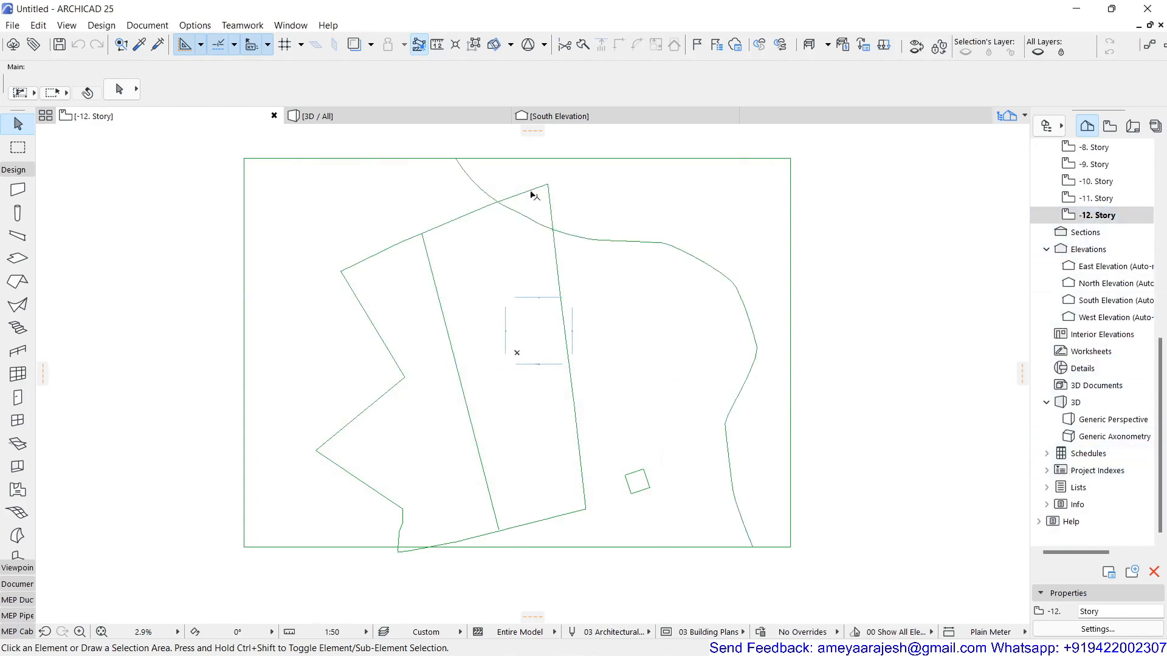
# - Insert two more stories below story -12 in the Story Settings, down to story -14, and apply the settings
pyautogui.rightClick(1108, 216)
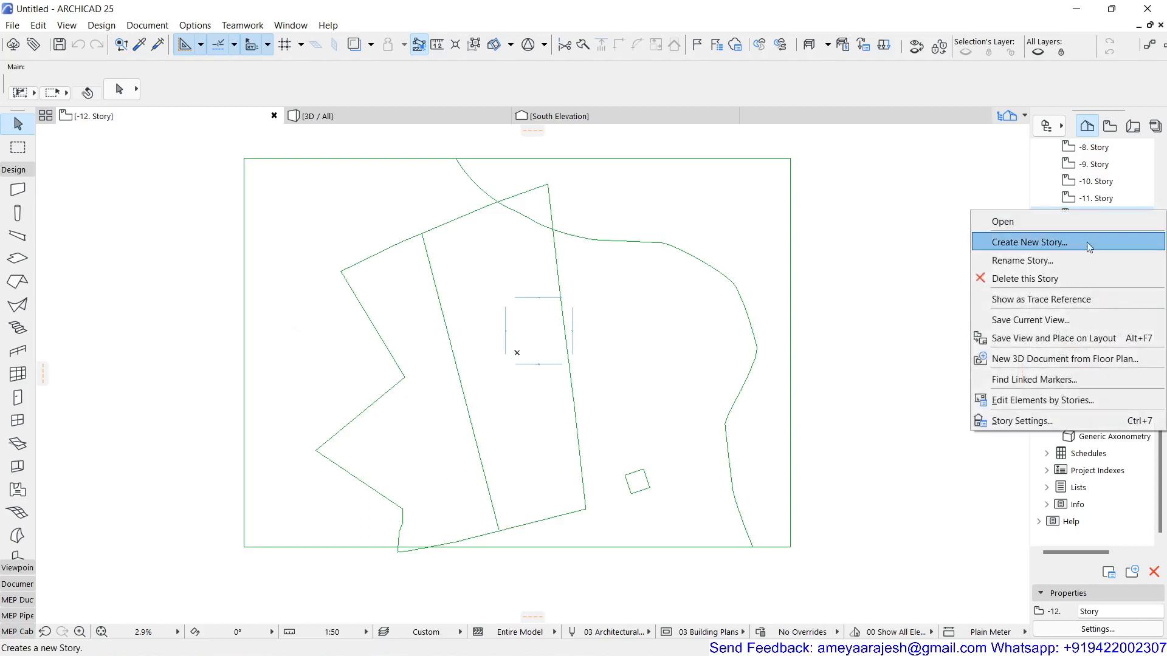
pyautogui.click(1062, 419)
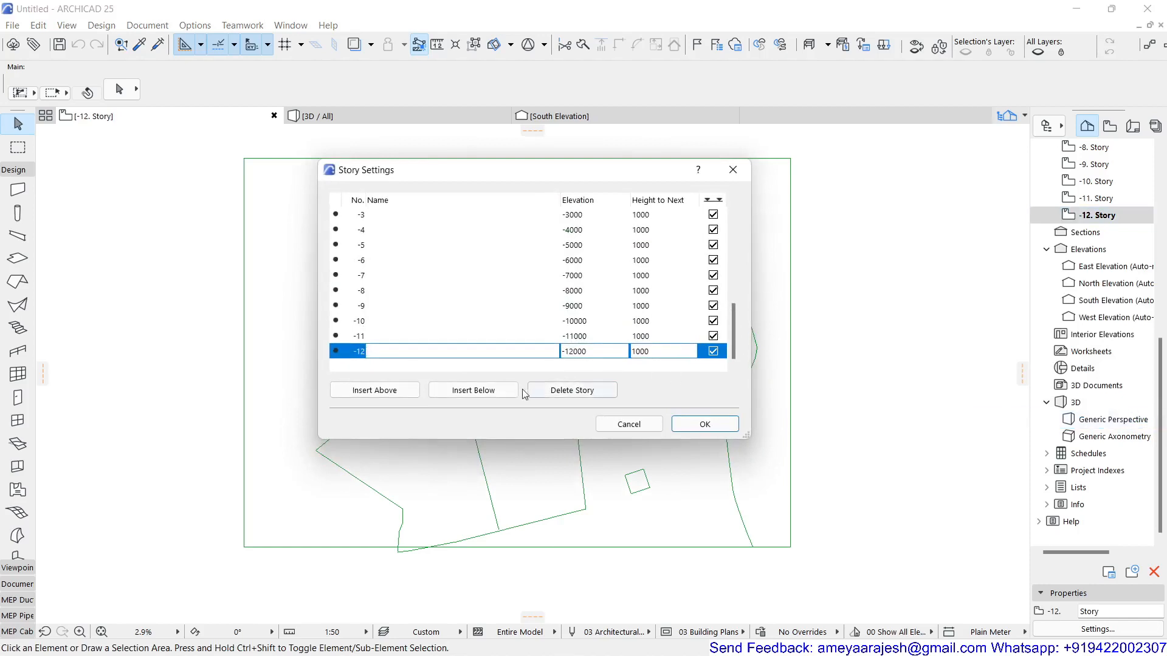
pyautogui.click(476, 390)
pyautogui.click(476, 392)
pyautogui.click(704, 424)
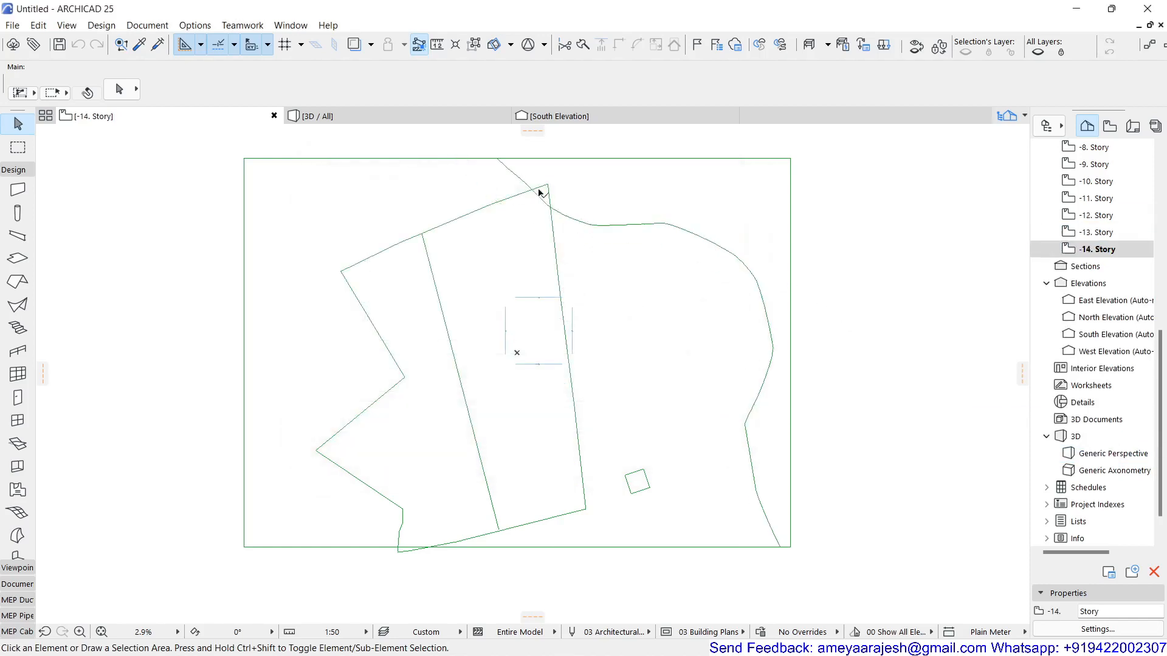
# - Examine the terrain's cut line on the plans of stories -14 and -13
pyautogui.scroll(6, 538, 192)
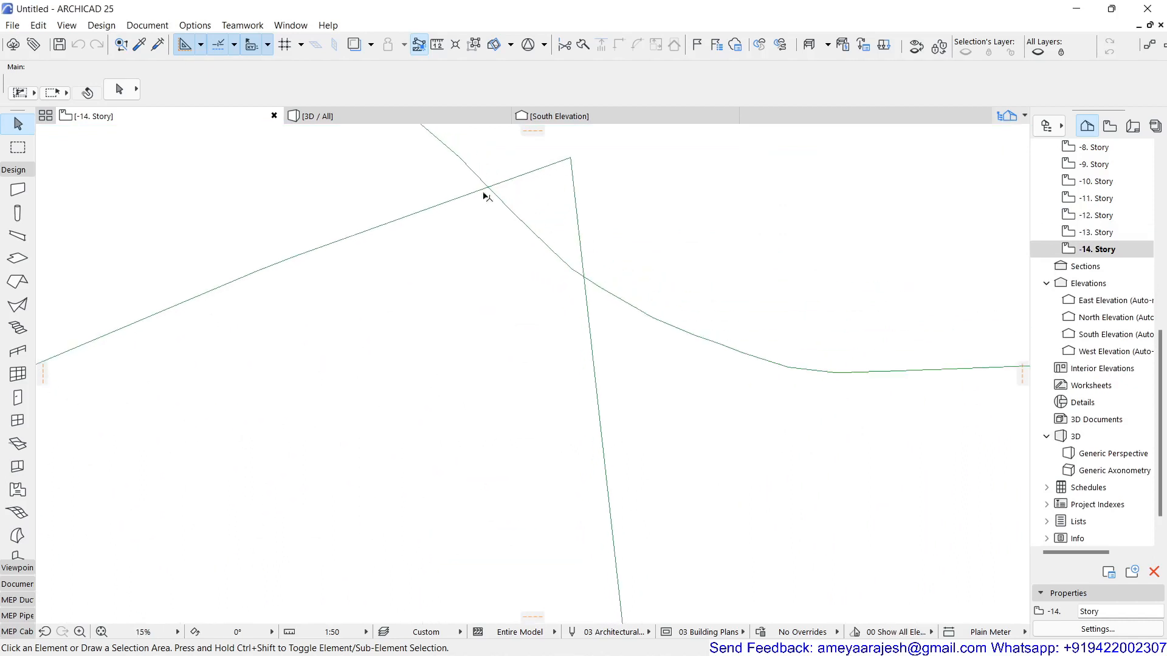
pyautogui.doubleClick(1084, 248)
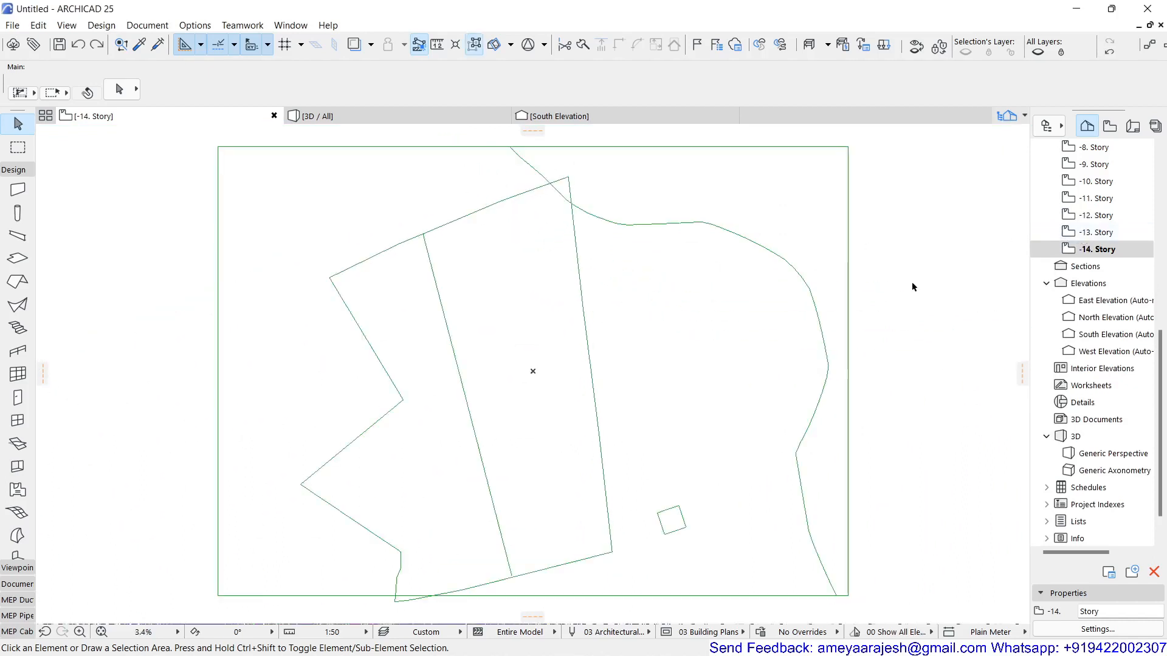
pyautogui.doubleClick(1091, 232)
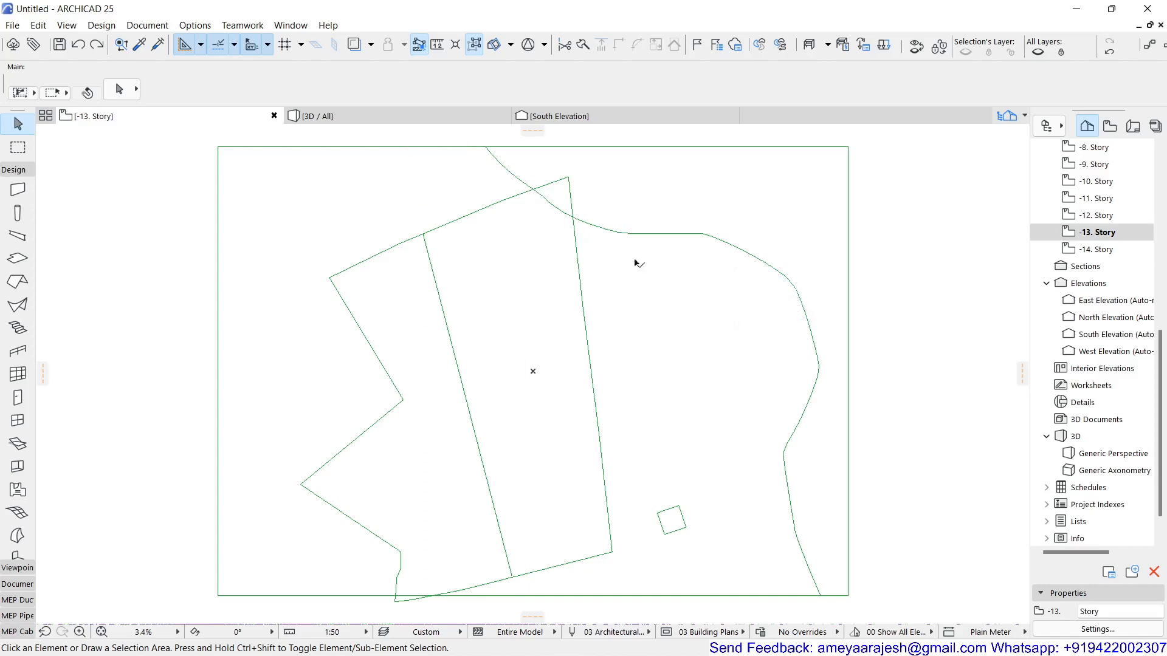
pyautogui.scroll(-2, 566, 276)
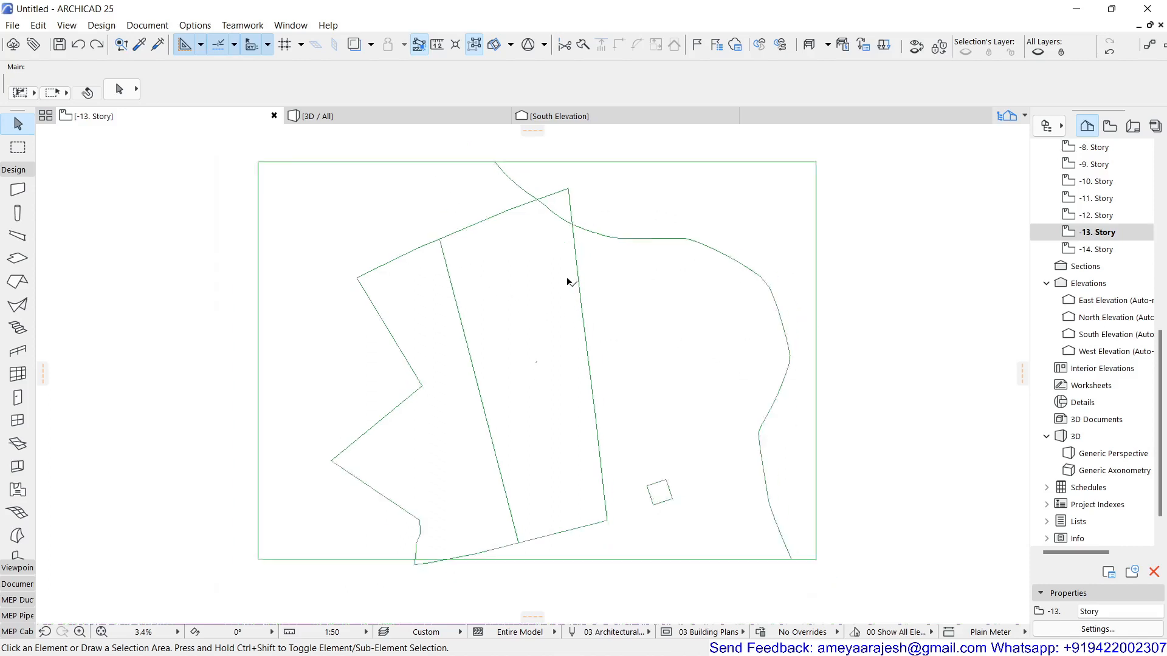
# - Draw a horizontal building section line across the full width of the terrain, through its lower part and the small square, looking upward
pyautogui.click(14, 170)
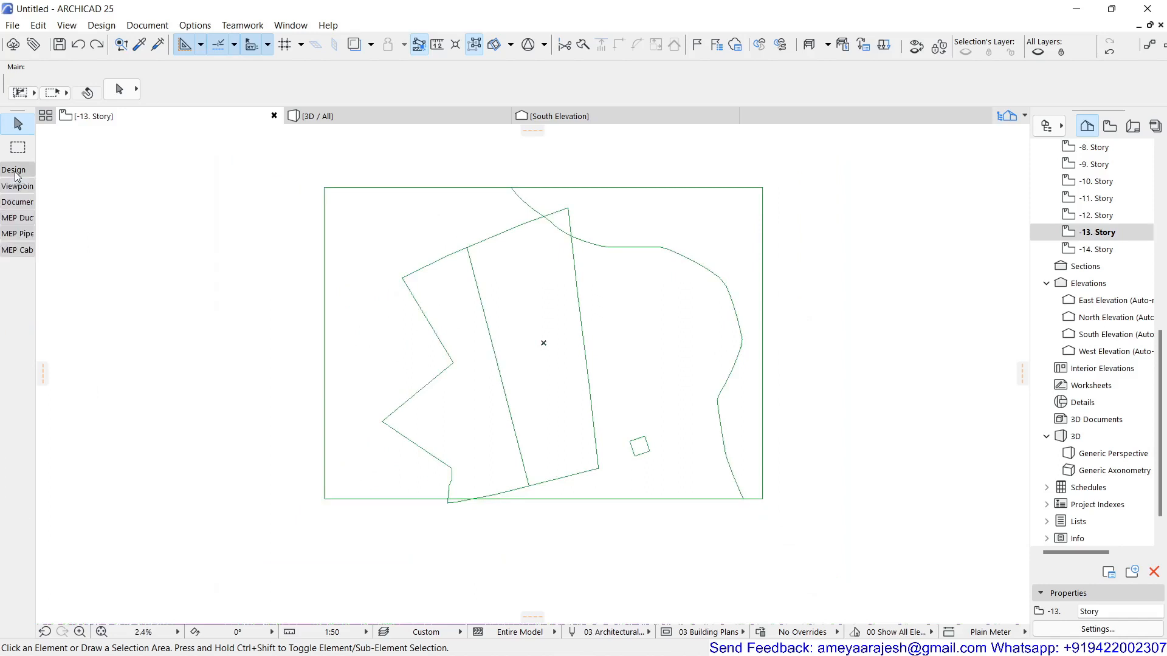
pyautogui.click(12, 203)
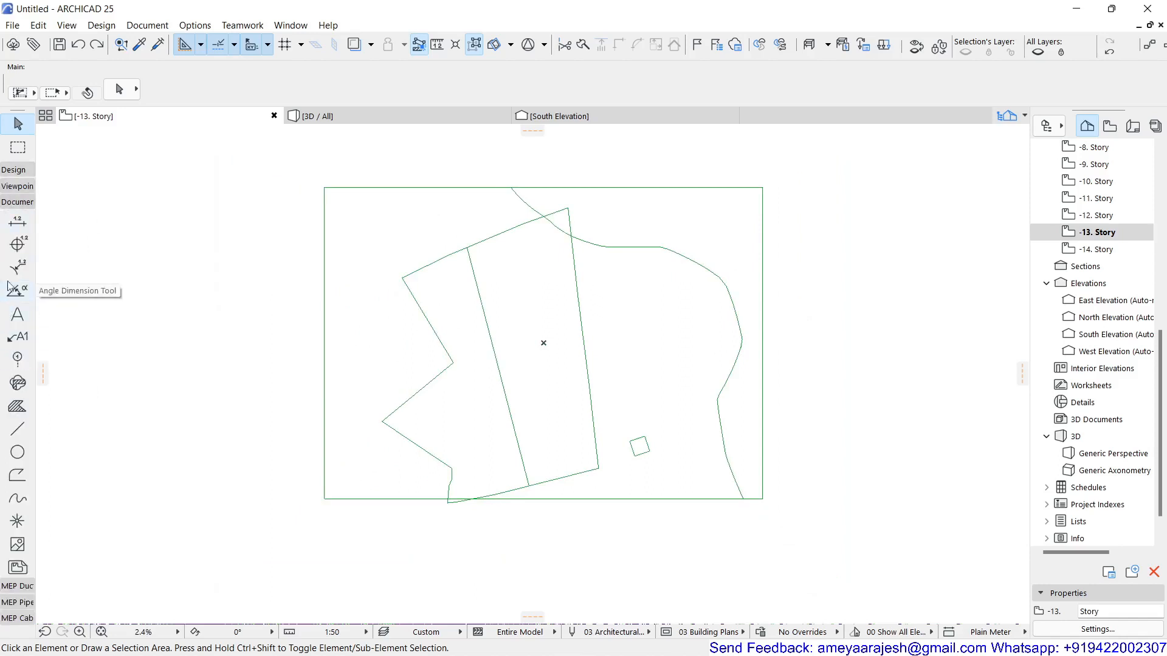
pyautogui.click(12, 186)
pyautogui.click(15, 206)
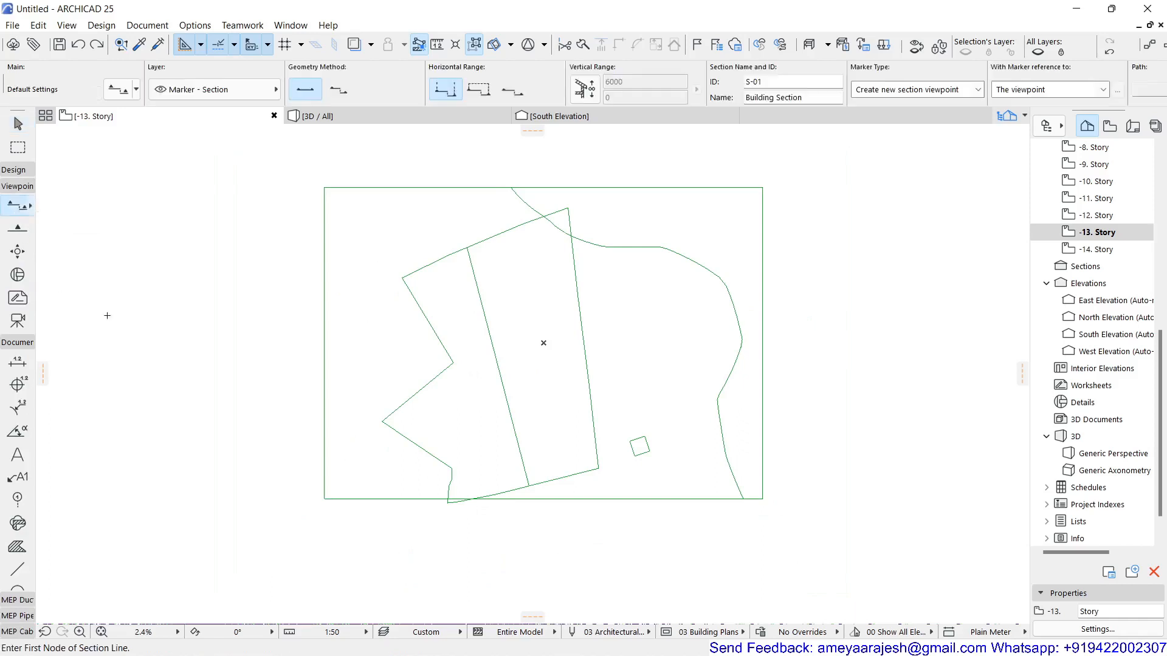
pyautogui.click(311, 449)
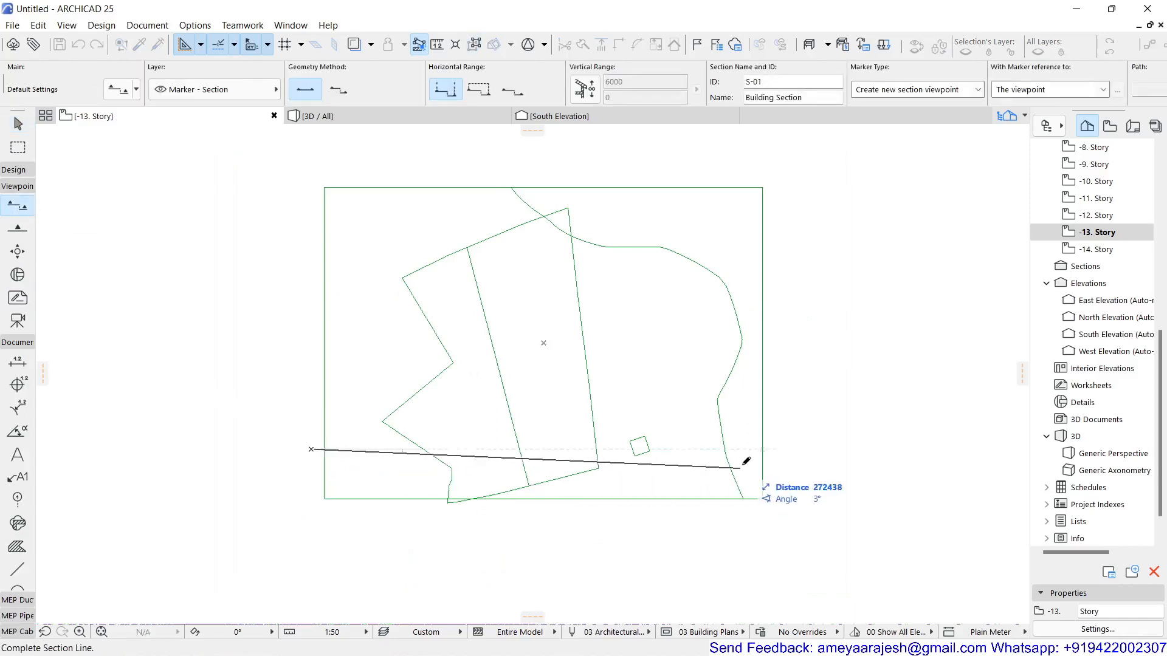
pyautogui.click(777, 449)
pyautogui.click(786, 419)
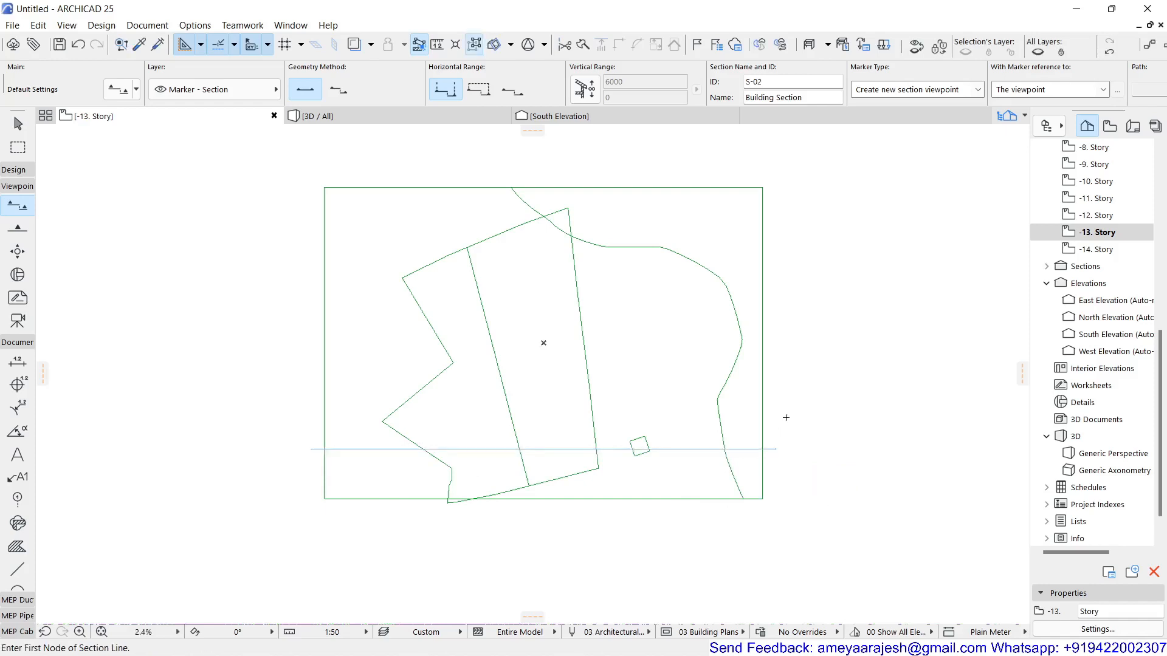
# - Open the S-01 building section and examine where the story levels cut the terrain along the slope
pyautogui.click(1047, 266)
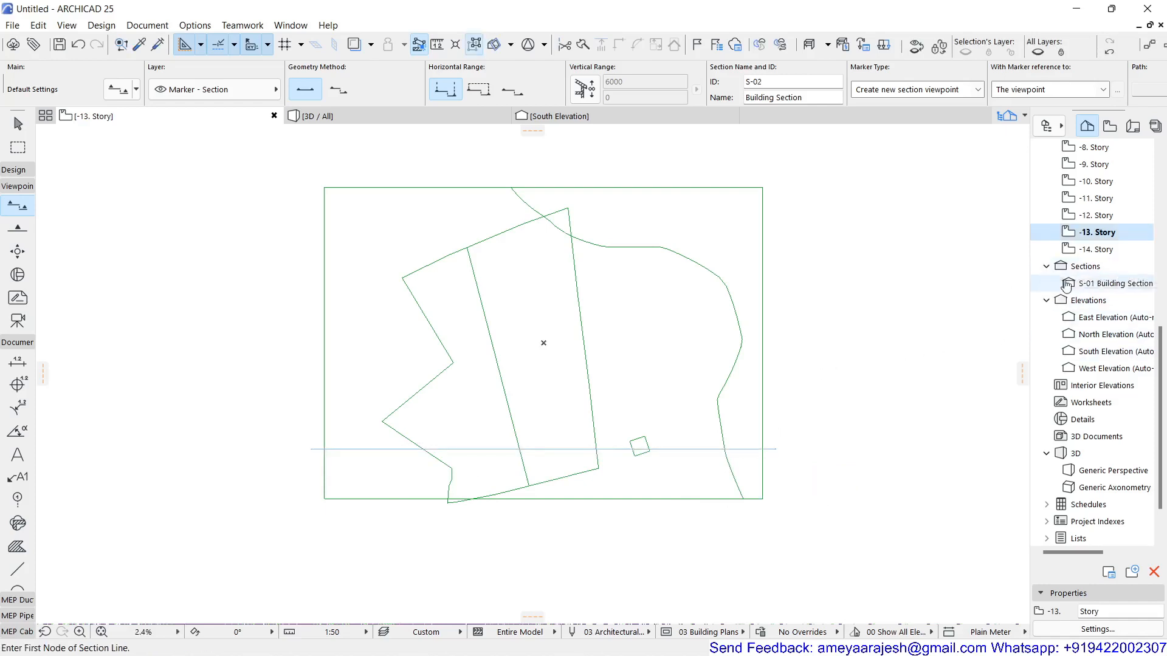
pyautogui.click(1115, 283)
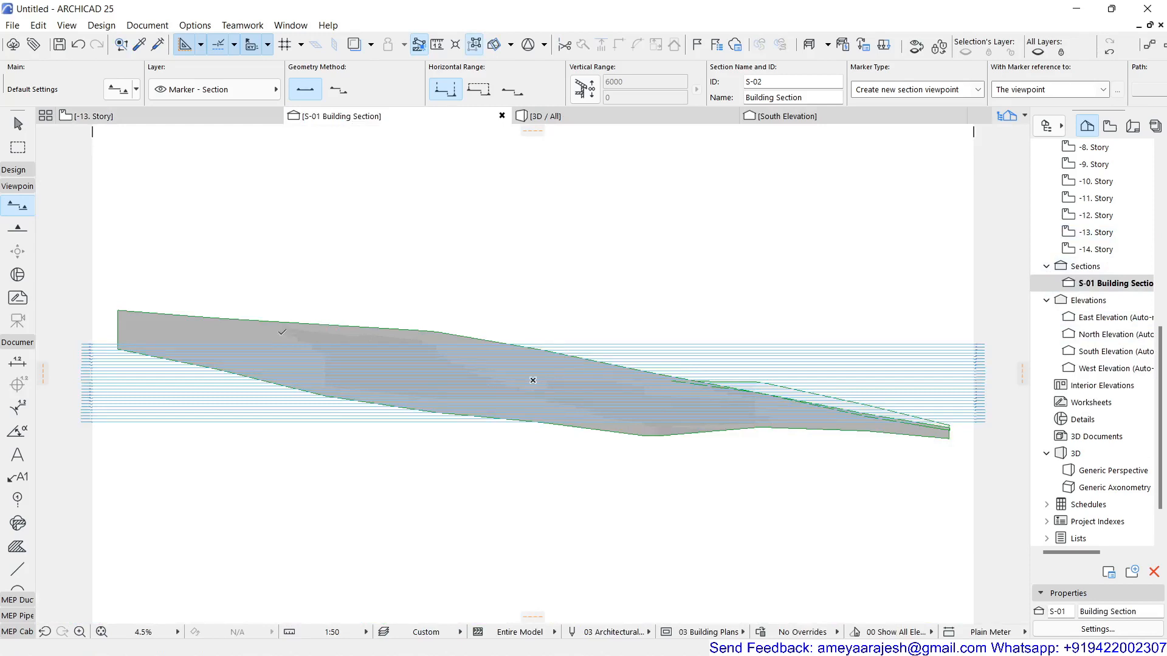
pyautogui.scroll(3, 294, 325)
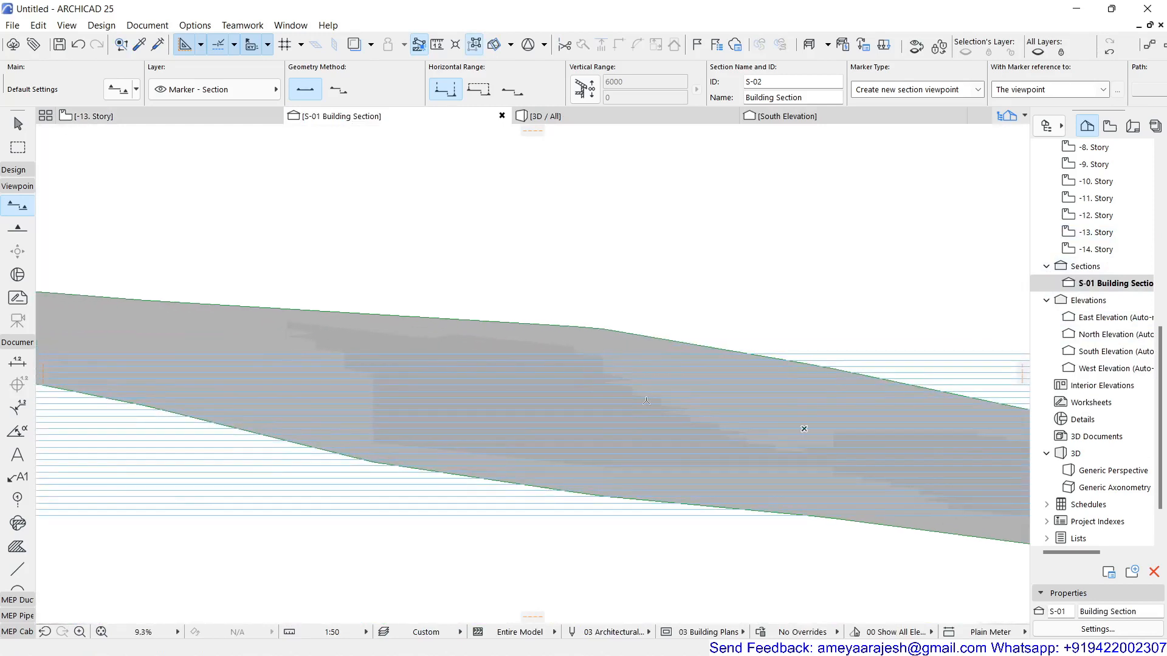
pyautogui.moveTo(646, 401); pyautogui.dragTo(156, 393, button='middle')
pyautogui.scroll(2, 632, 422)
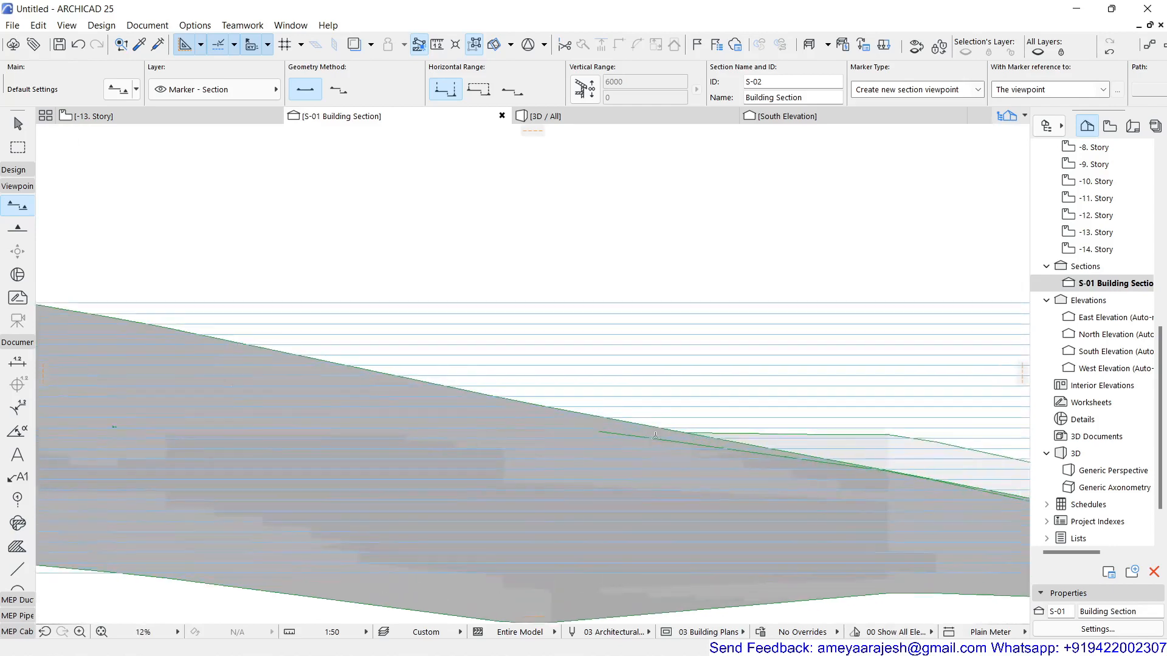
pyautogui.moveTo(655, 435); pyautogui.dragTo(191, 383, button='middle')
pyautogui.scroll(1, 191, 382)
pyautogui.scroll(-2, 620, 431)
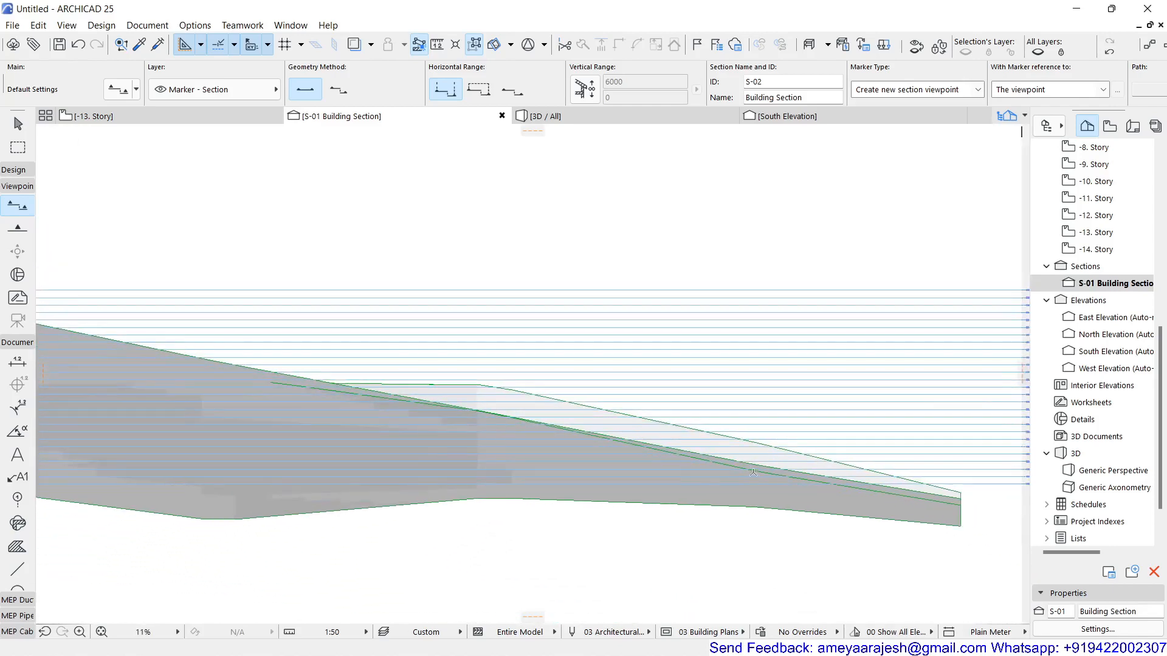
pyautogui.scroll(3, 695, 471)
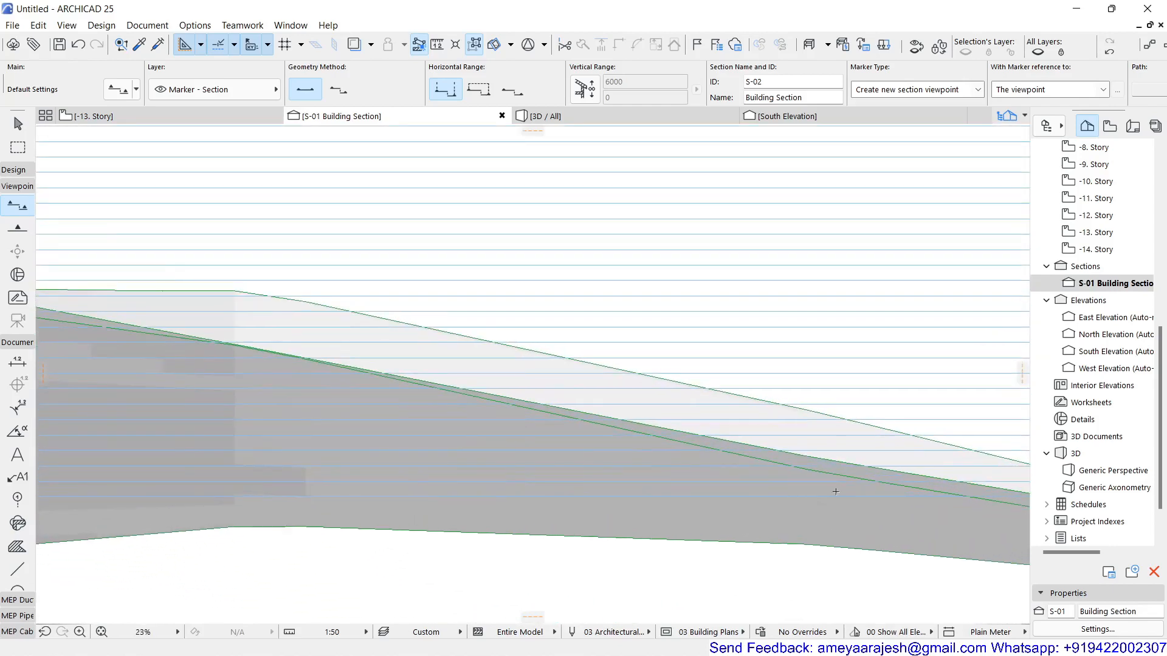
pyautogui.scroll(-2, 365, 375)
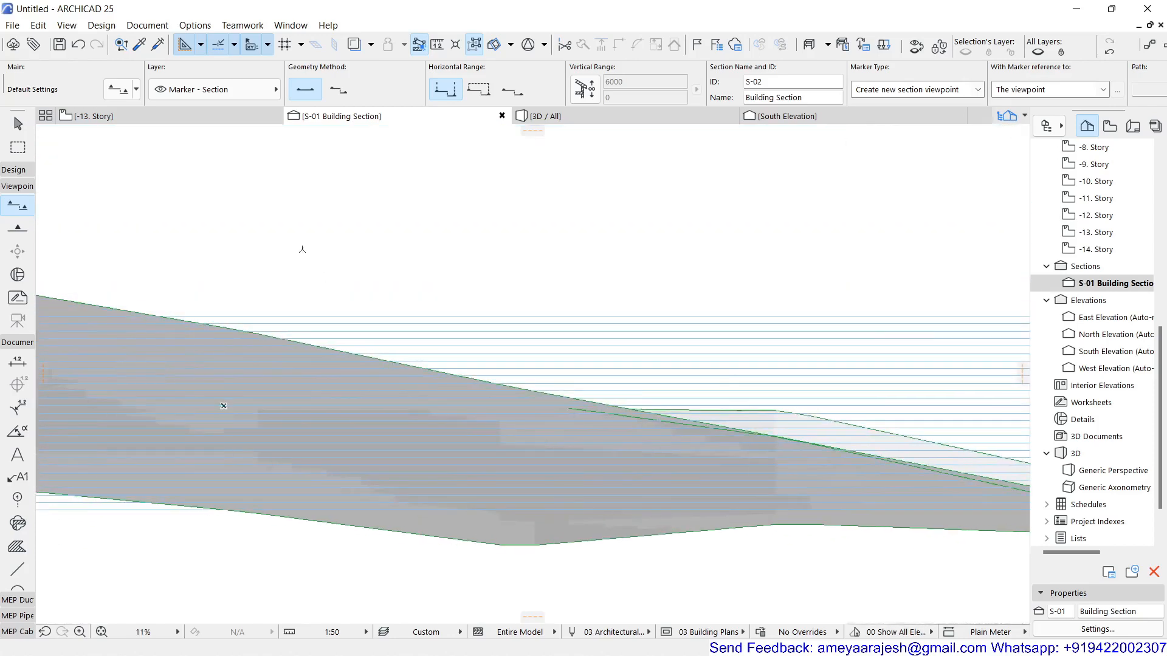
# - Return to the floor plans, compare the terrain's cut lines on stories -12, -11 and -14, and leave the Section tool
pyautogui.click(218, 117)
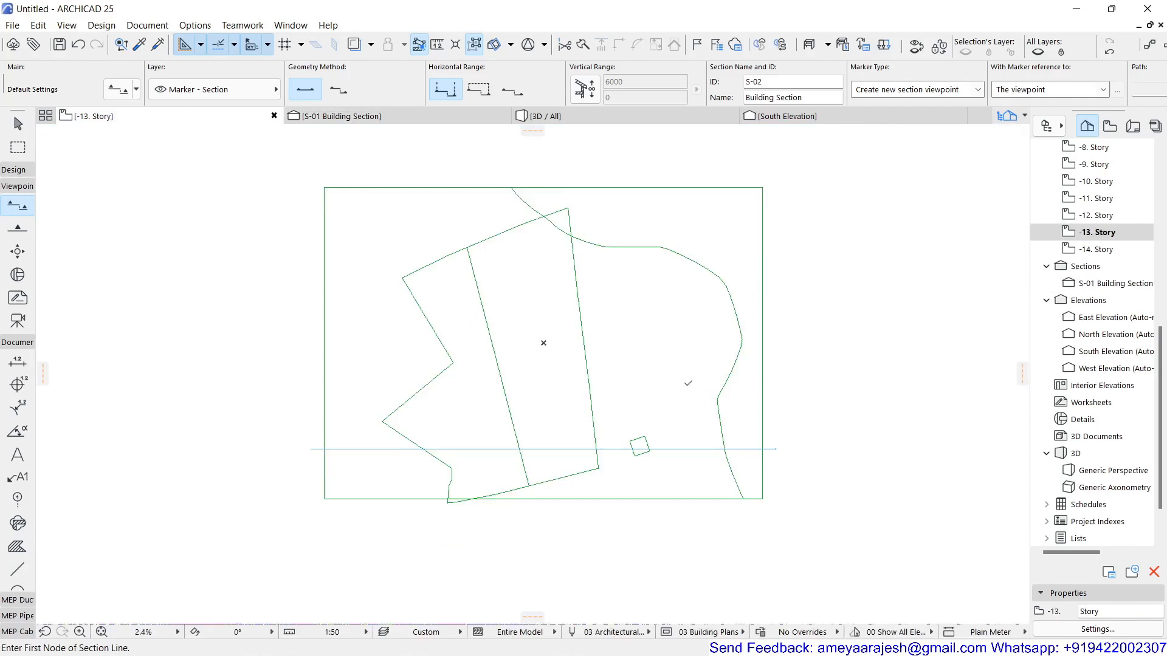
pyautogui.doubleClick(1107, 215)
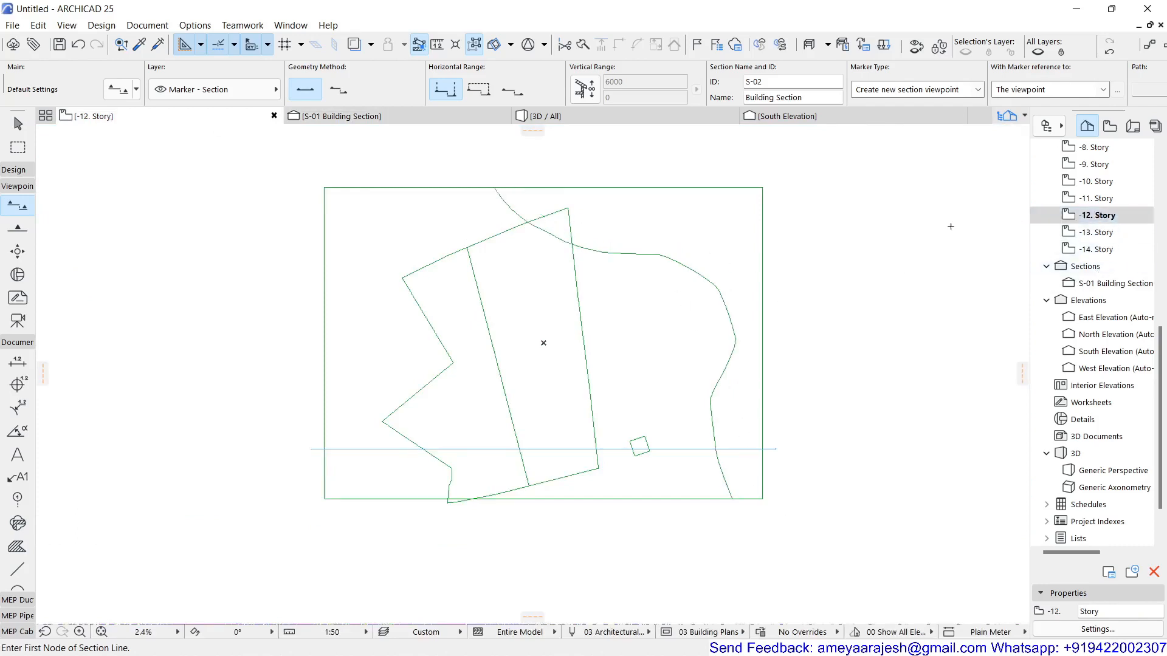
pyautogui.doubleClick(1100, 198)
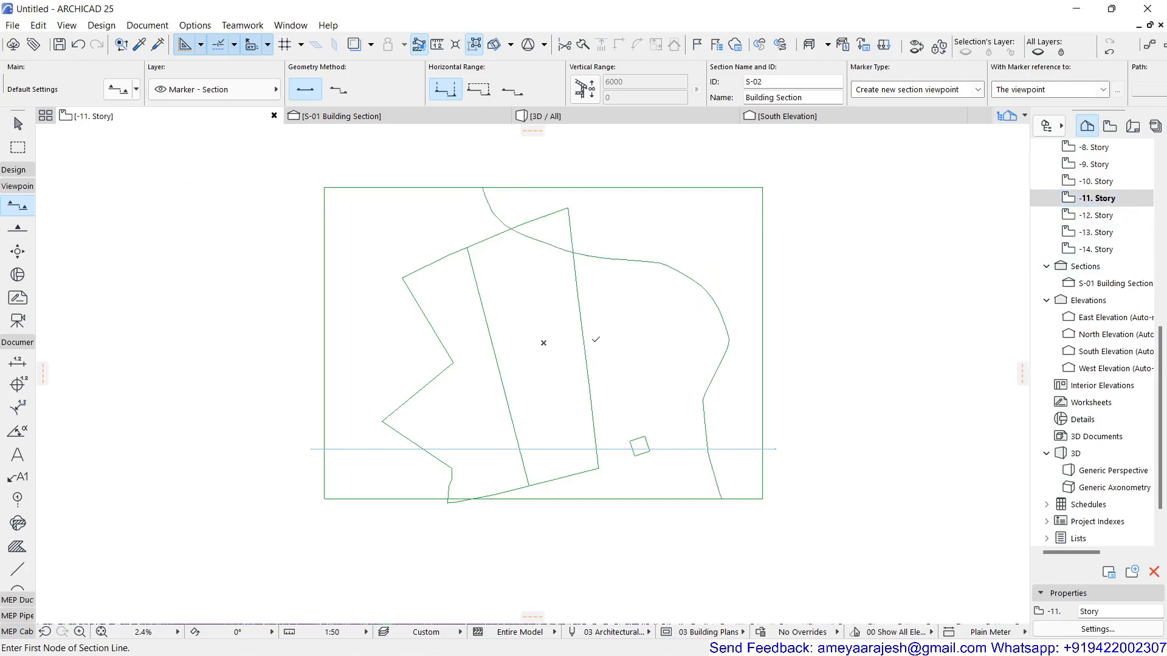
pyautogui.doubleClick(1088, 251)
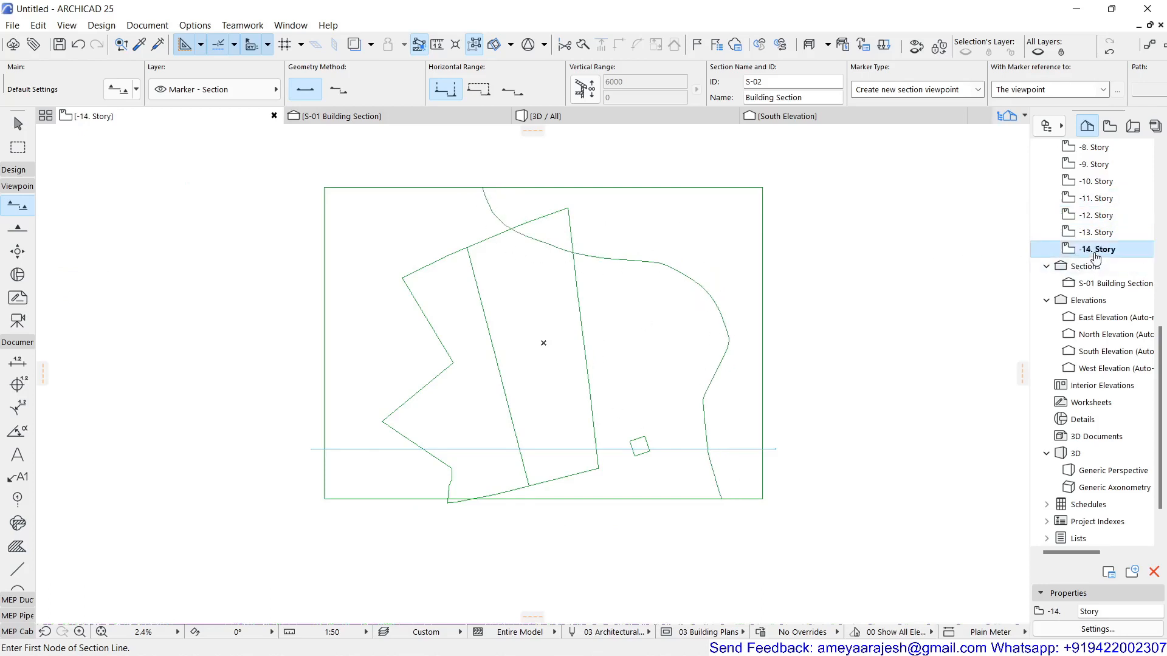
pyautogui.press('Escape')
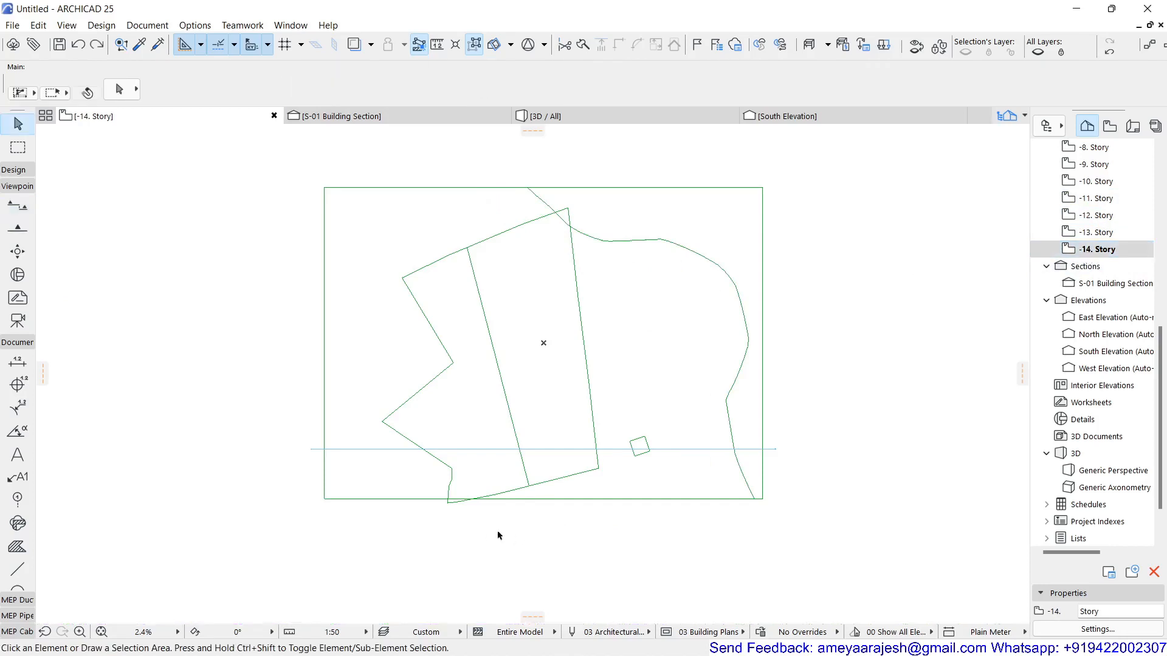
# - Move the angular outline morph overlapping the terrain to the - Hidden layer
pyautogui.click(450, 505)
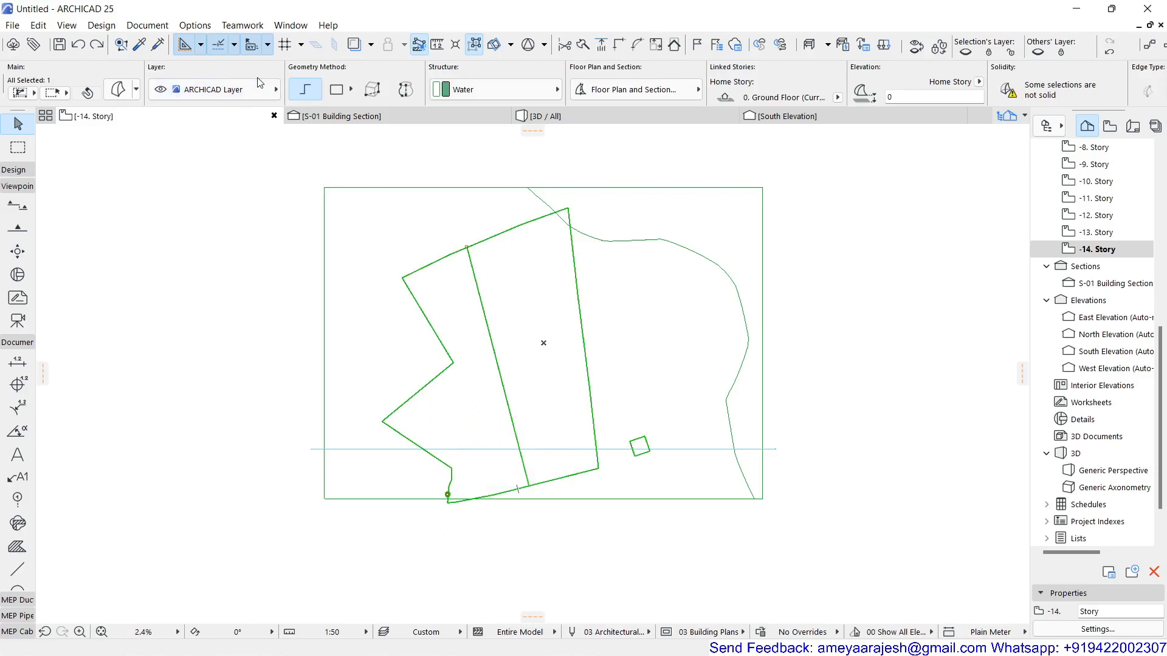
pyautogui.click(213, 89)
pyautogui.click(366, 98)
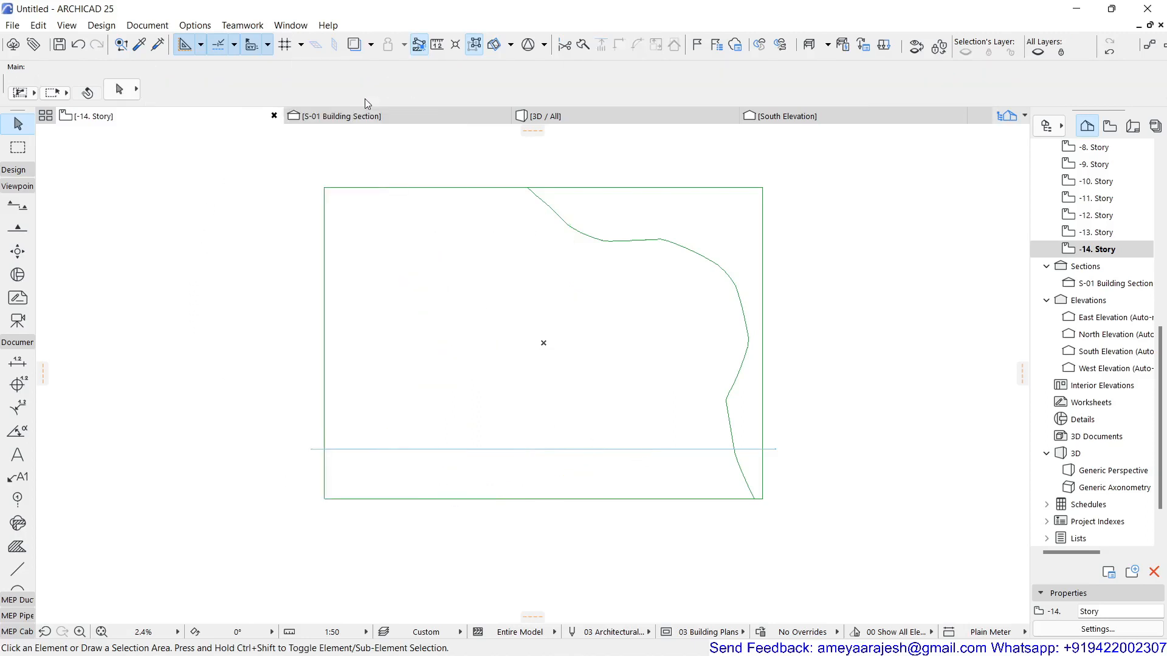
# - Assign the rectangular terrain morph to the Morph - General layer and deselect it
pyautogui.click(322, 193)
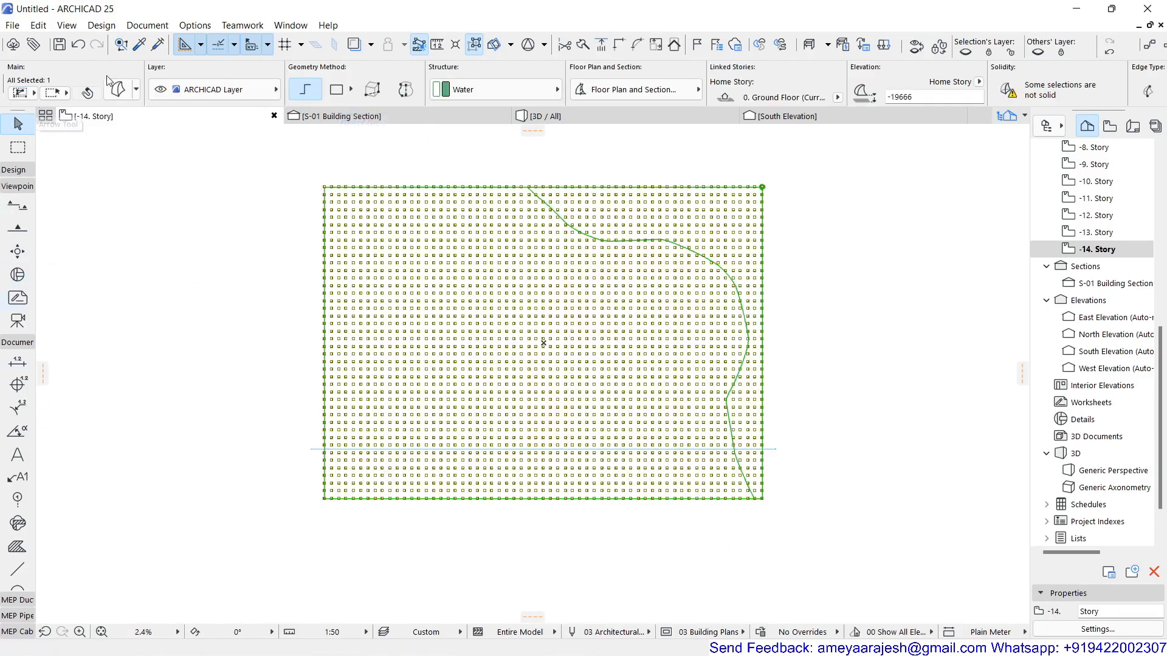
pyautogui.click(243, 91)
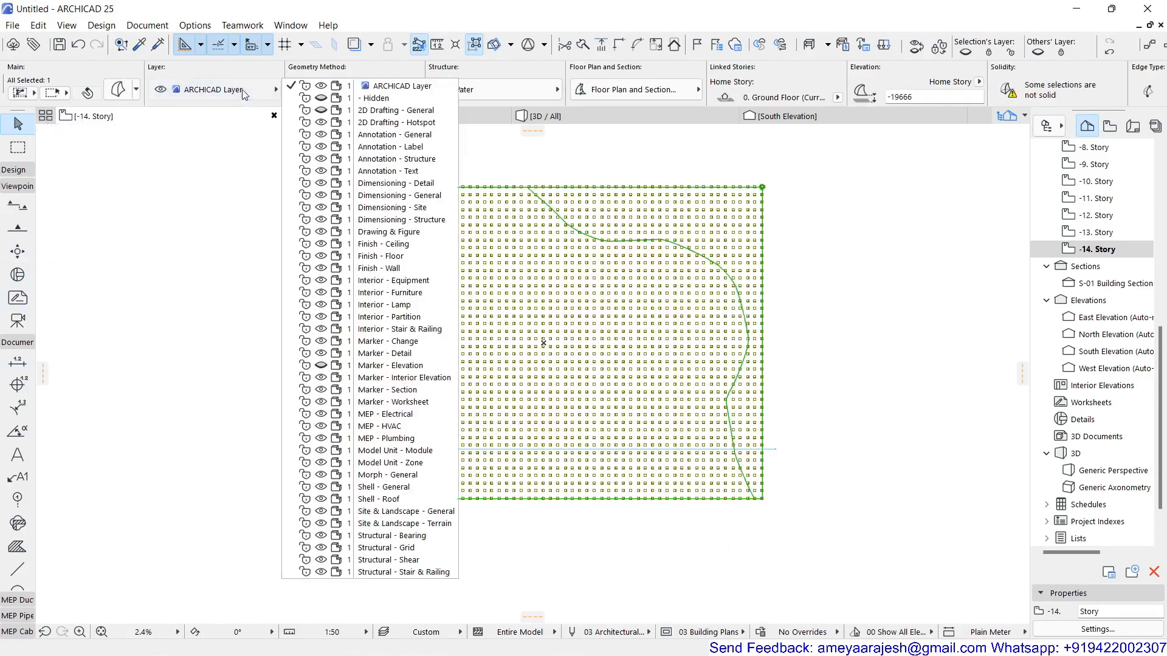
pyautogui.click(426, 478)
pyautogui.click(843, 317)
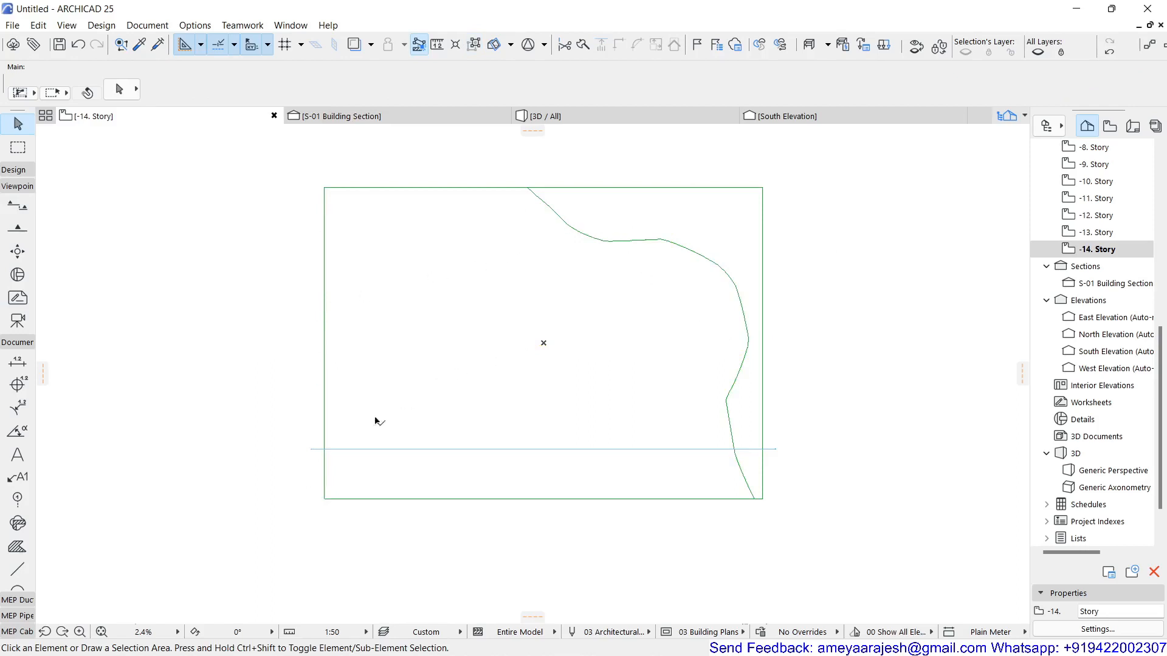
# - Trace the area between the contour and the terrain's border on story -14 with solid drafting lines, using the Line tool and Magic Wand
pyautogui.click(17, 569)
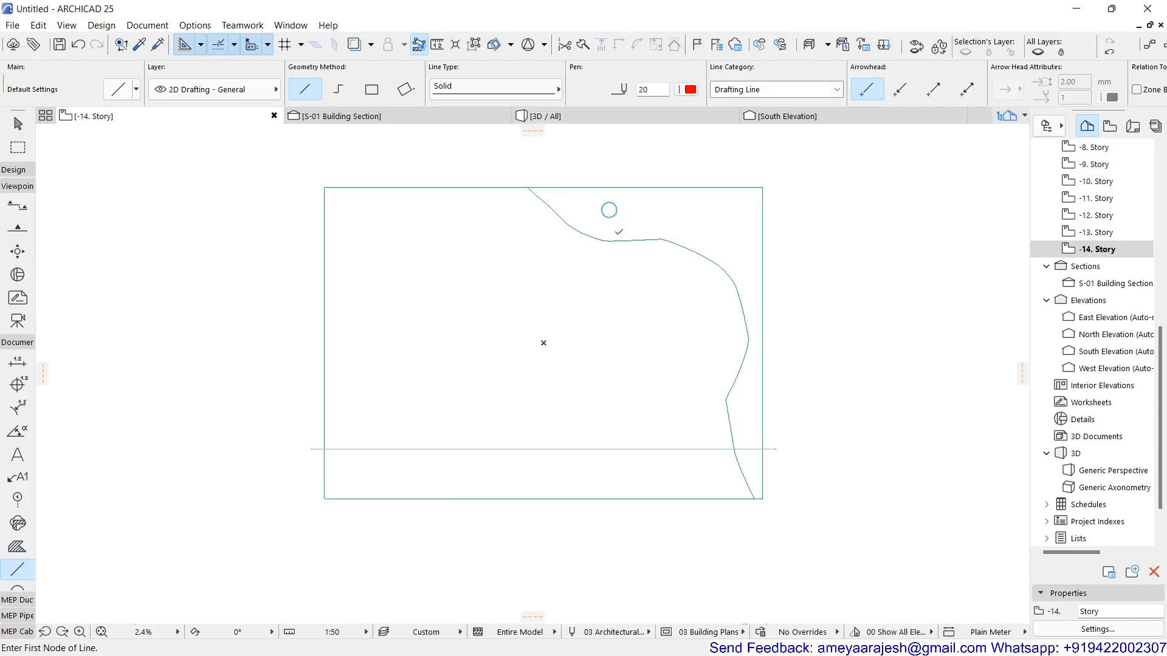
pyautogui.scroll(2, 619, 231)
pyautogui.scroll(2, 621, 231)
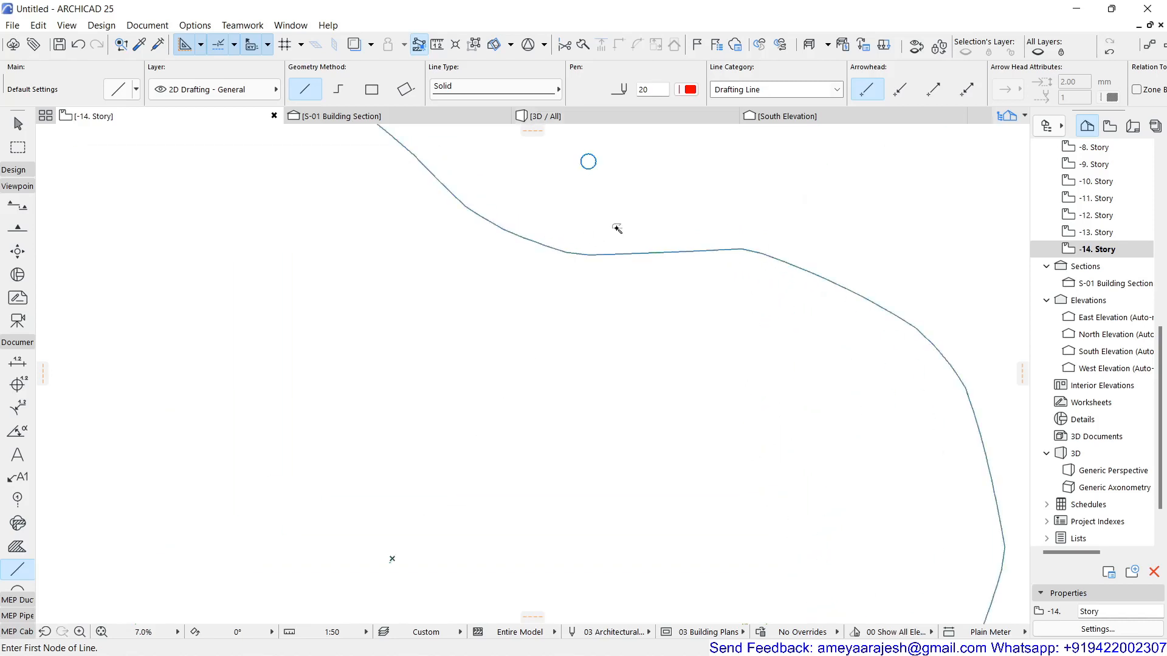
pyautogui.scroll(-4, 617, 229)
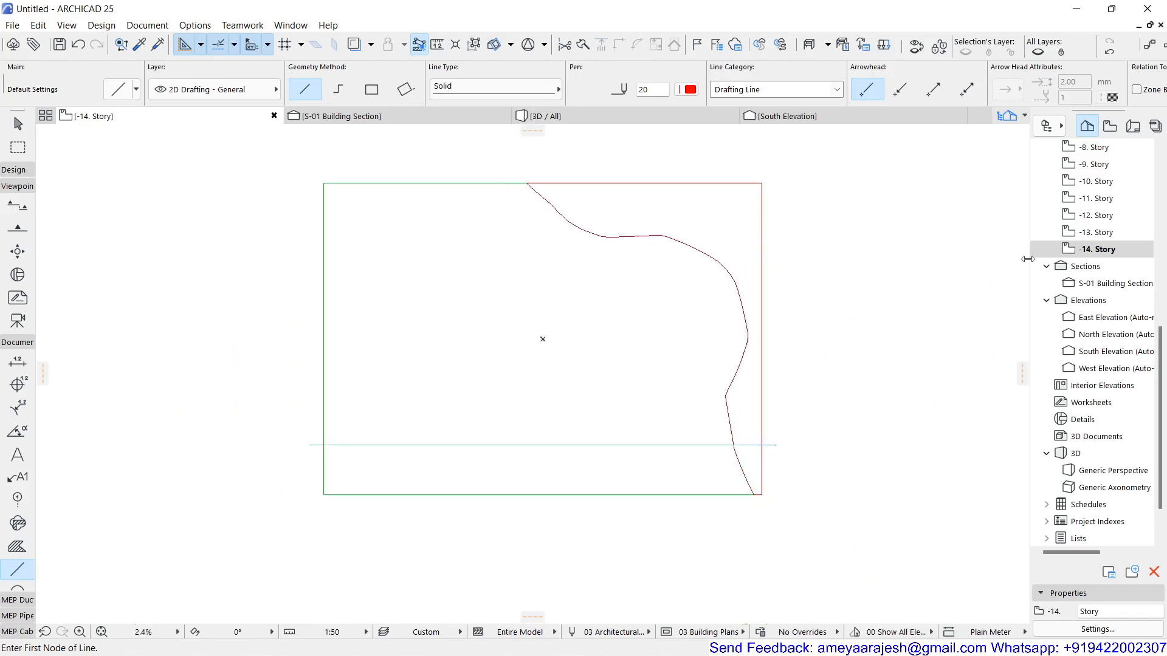
# - Trace the same contour-bounded area on the plan of story -13 with the Magic Wand, and open story -12
pyautogui.click(1075, 234)
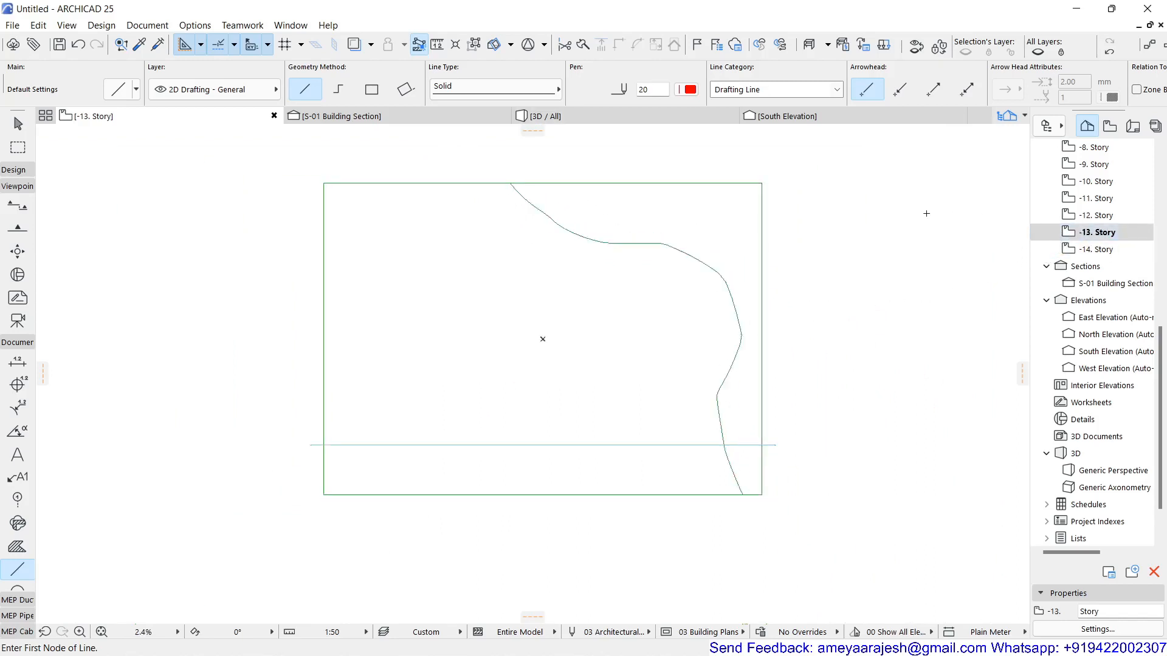
pyautogui.scroll(3, 664, 214)
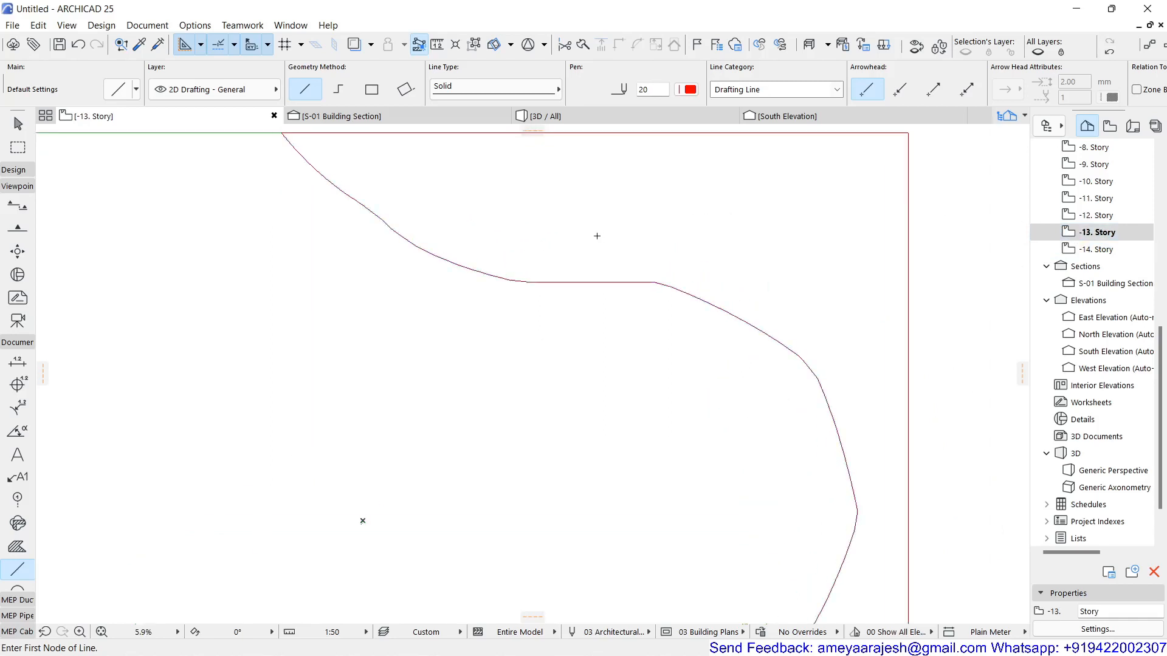
pyautogui.hotkey('ctrl', 'Up')
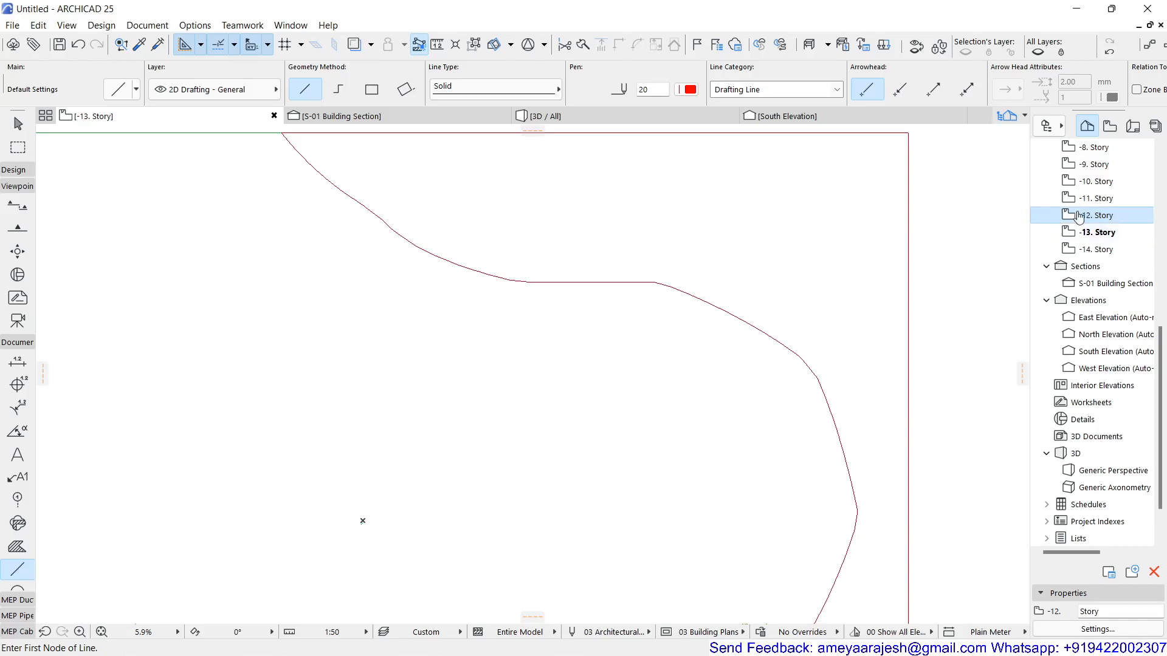
# - Trace the contour-bounded area on the plan of story -12 with solid drafting lines using the Magic Wand
pyautogui.scroll(-3, 748, 244)
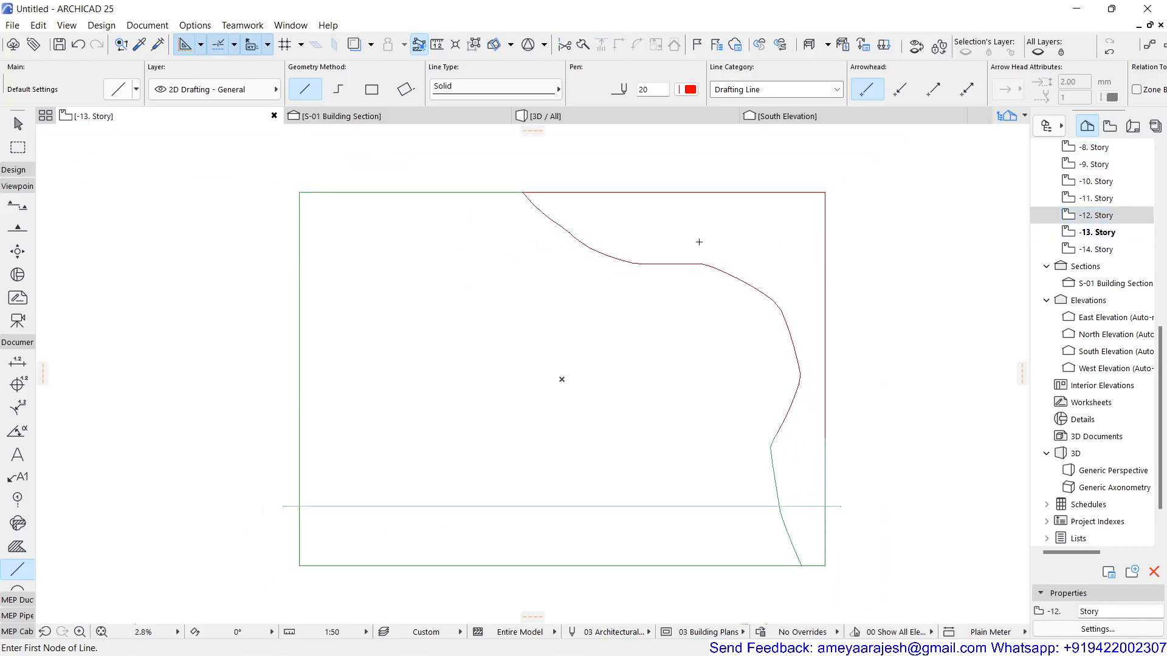
pyautogui.doubleClick(1082, 223)
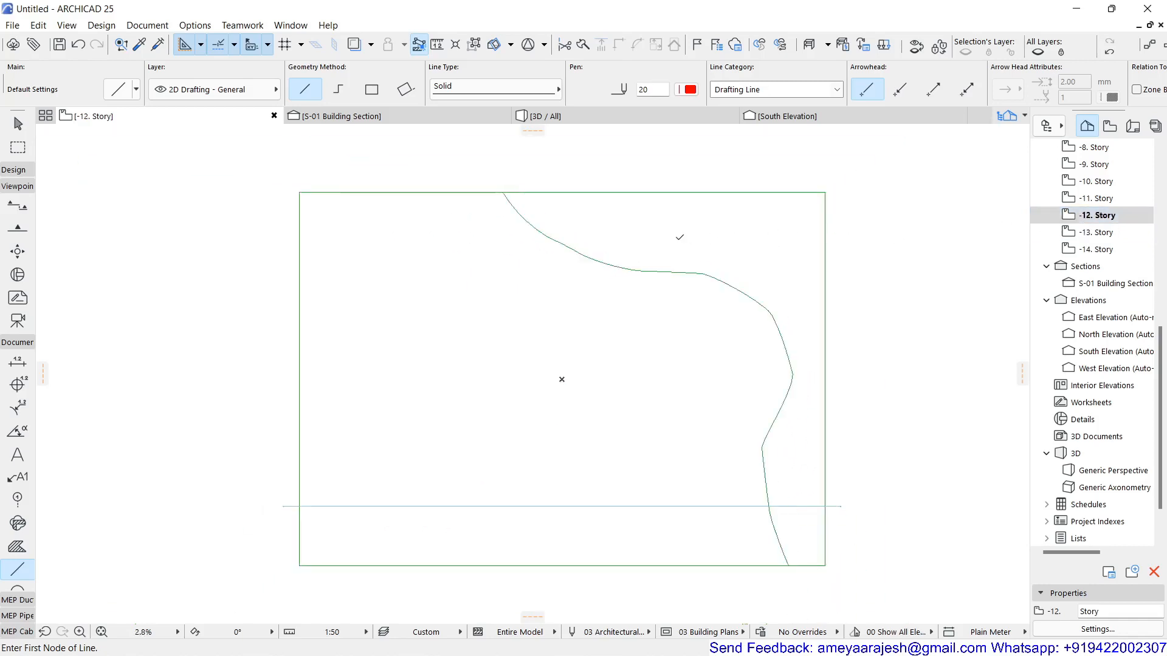
pyautogui.press('space')
pyautogui.scroll(3, 679, 240)
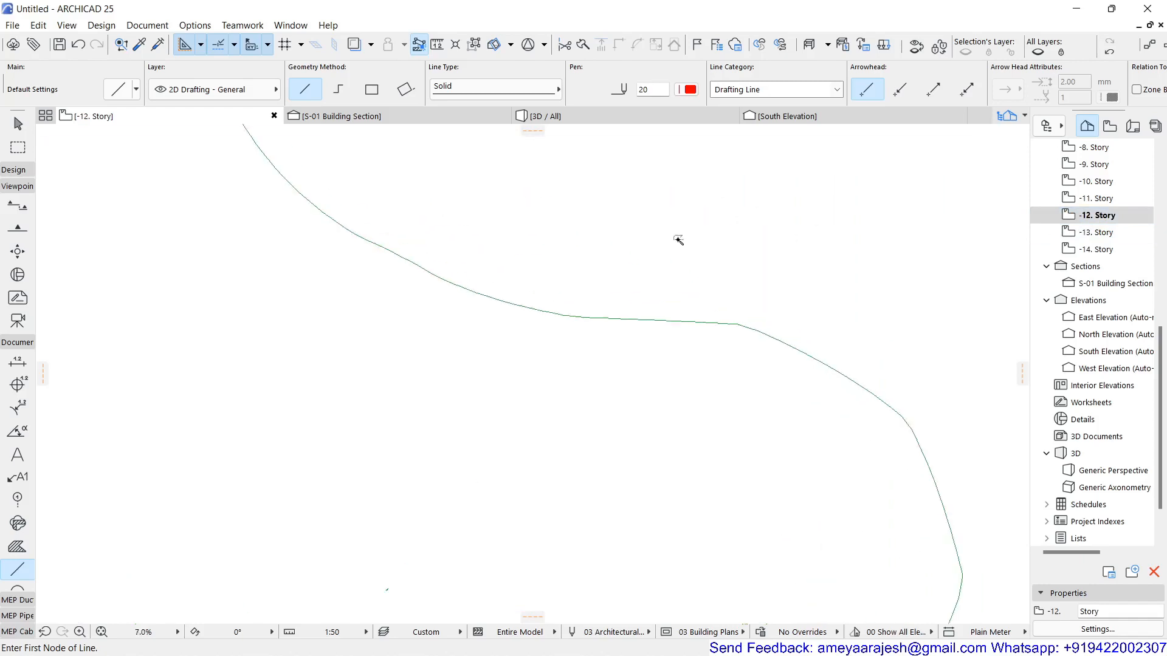
# - Open story -11 and trace its contour-bounded area with the Magic Wand
pyautogui.doubleClick(1097, 198)
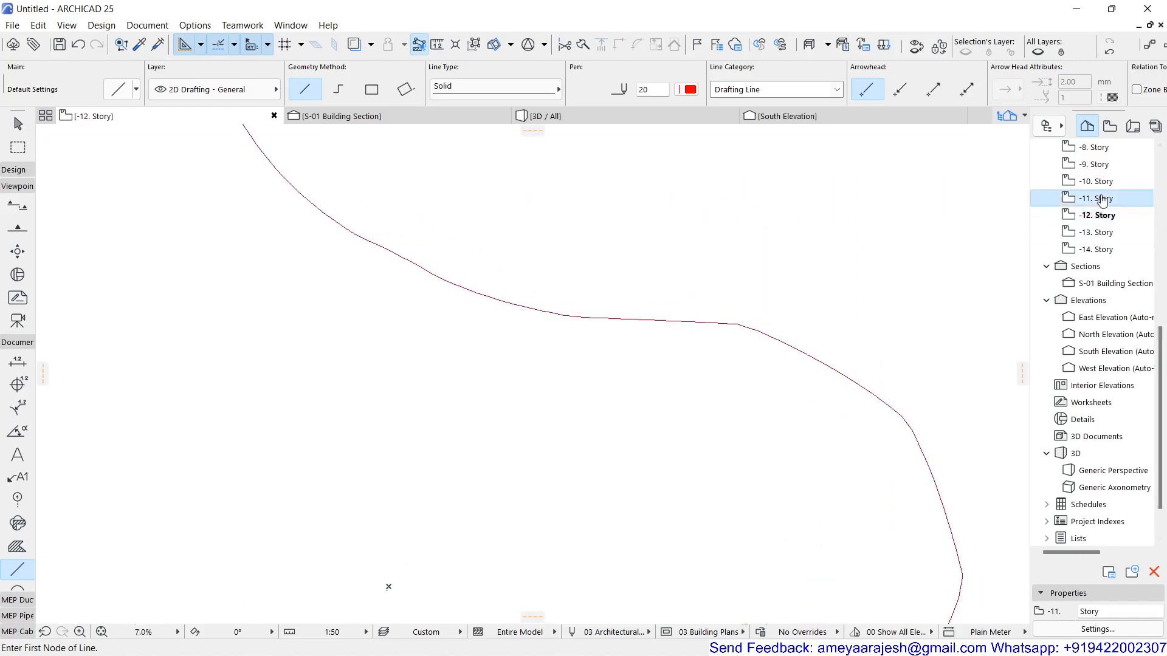
pyautogui.scroll(-3, 847, 247)
pyautogui.scroll(3, 808, 247)
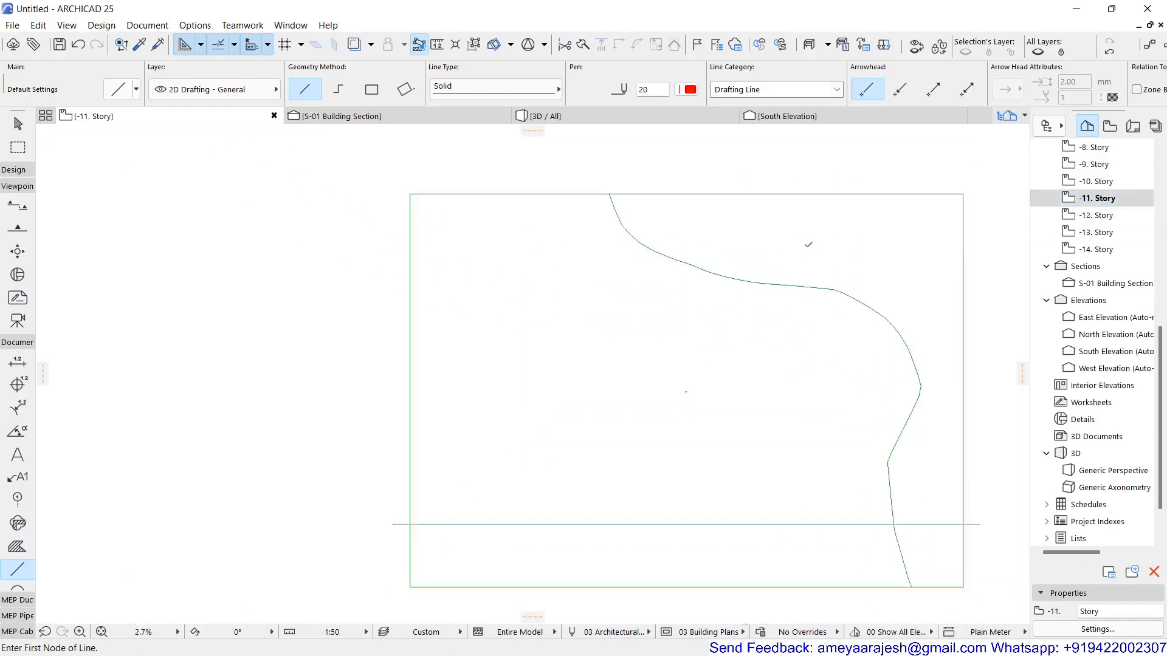
pyautogui.press('space')
pyautogui.click(807, 248)
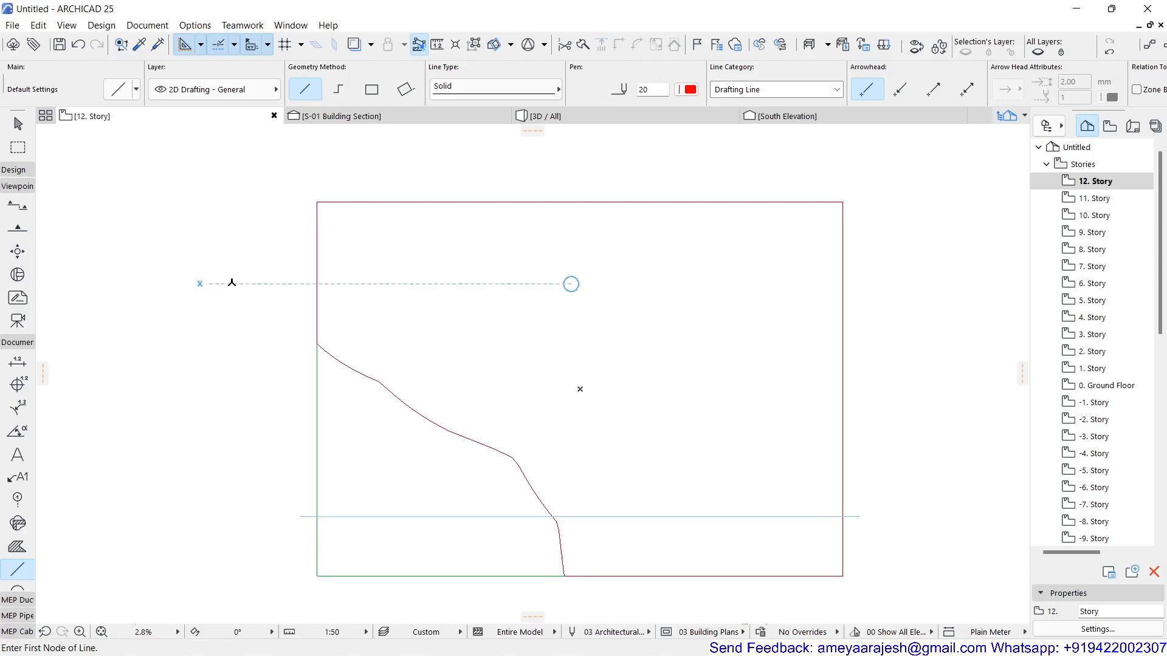
# - Select all elements on the plan of story 12 and hide the terrain morph's Morph - General layer
pyautogui.press('Escape')
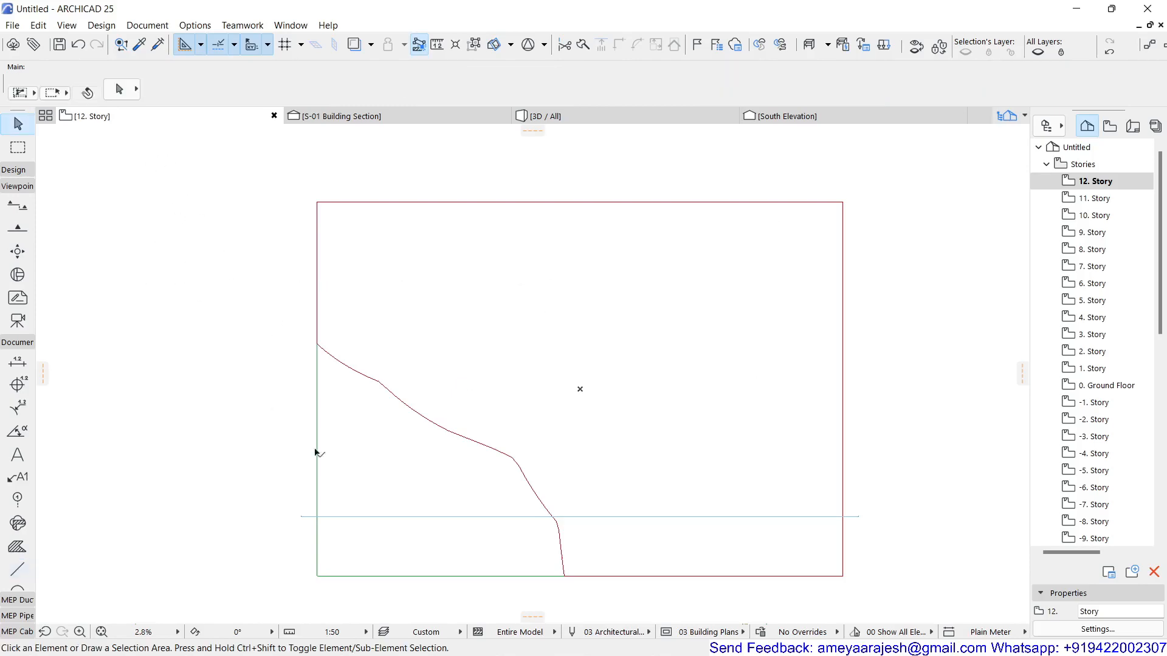
pyautogui.hotkey('ctrl', 'a')
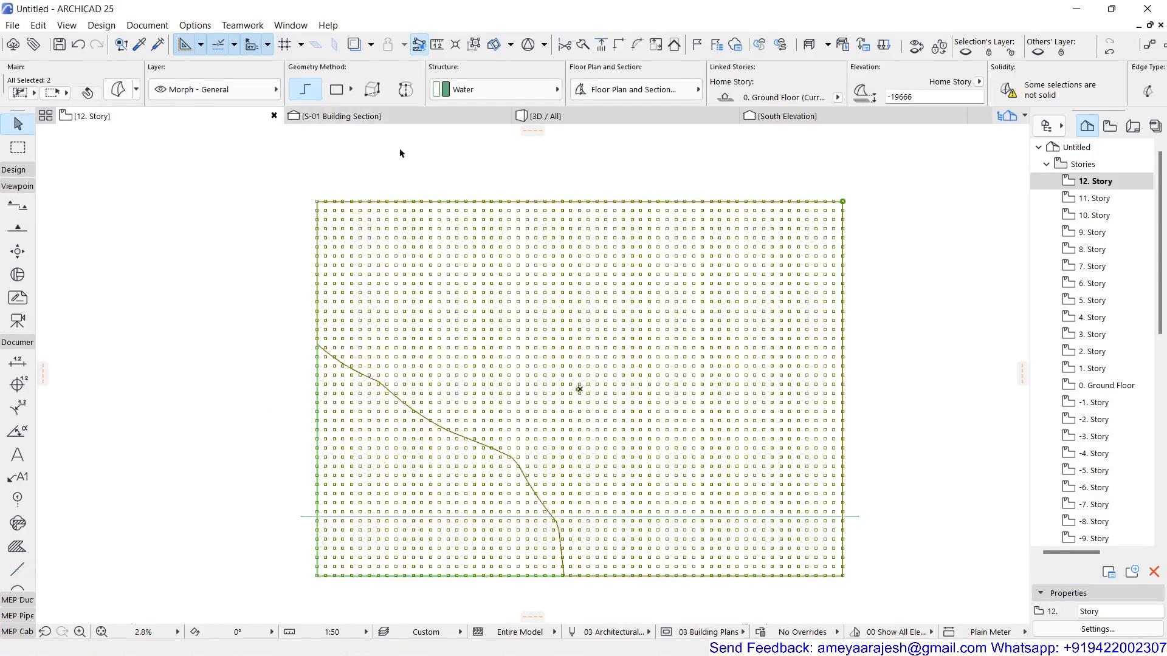
pyautogui.click(966, 53)
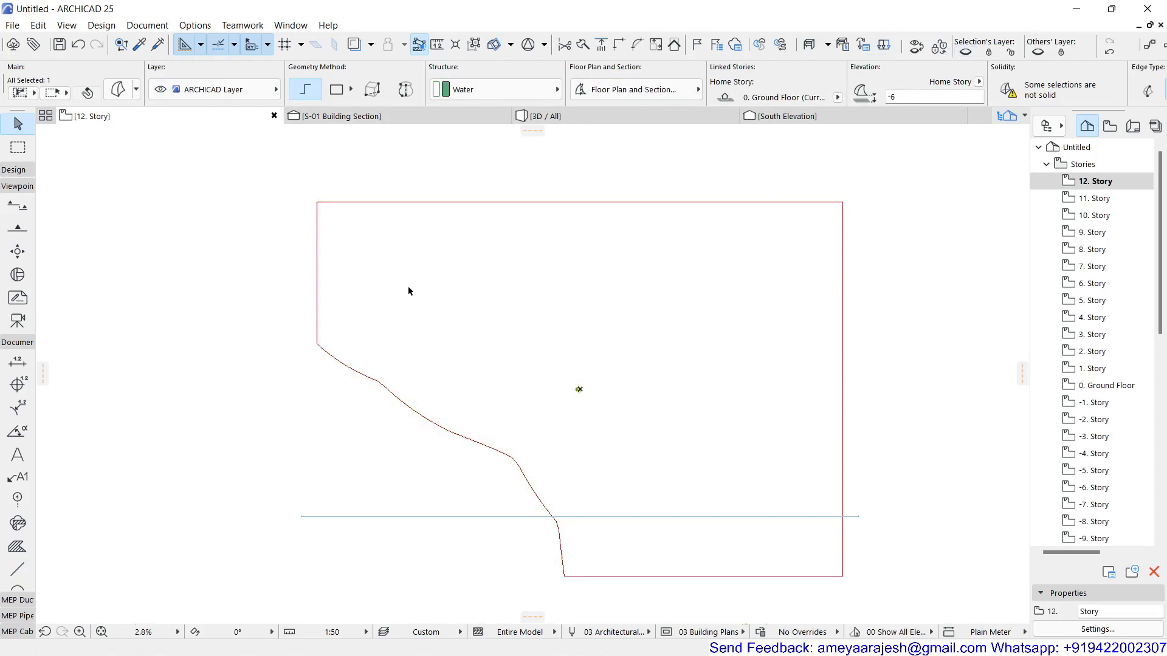
# - Suspend grouping and delete the traced lines along the upper border and the upper parts of both side borders on story 12
pyautogui.click(475, 44)
pyautogui.click(890, 176)
pyautogui.moveTo(877, 184); pyautogui.dragTo(335, 292)
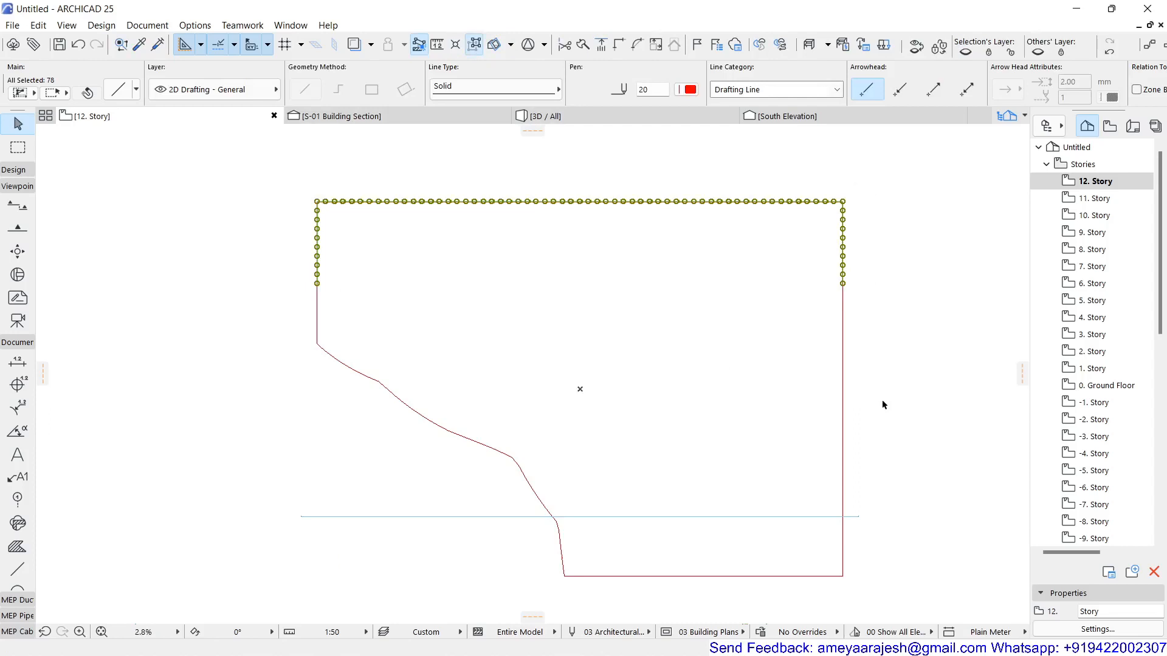
pyautogui.press('Delete')
pyautogui.moveTo(876, 274); pyautogui.dragTo(805, 571)
pyautogui.click(709, 485)
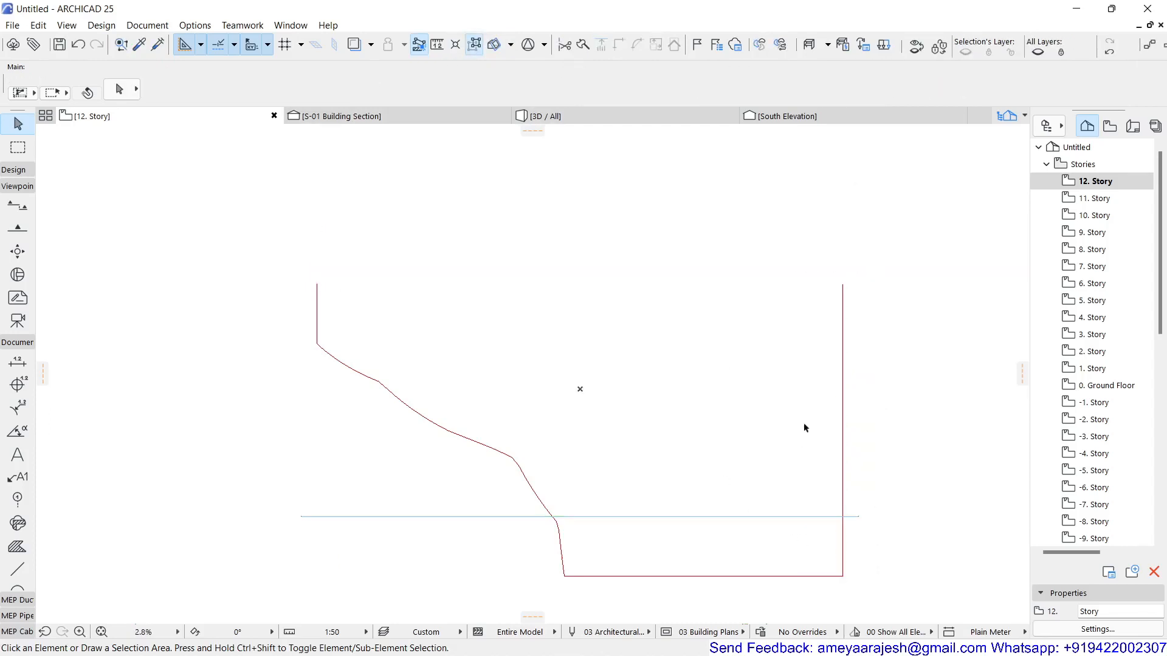
pyautogui.moveTo(808, 260); pyautogui.dragTo(888, 571)
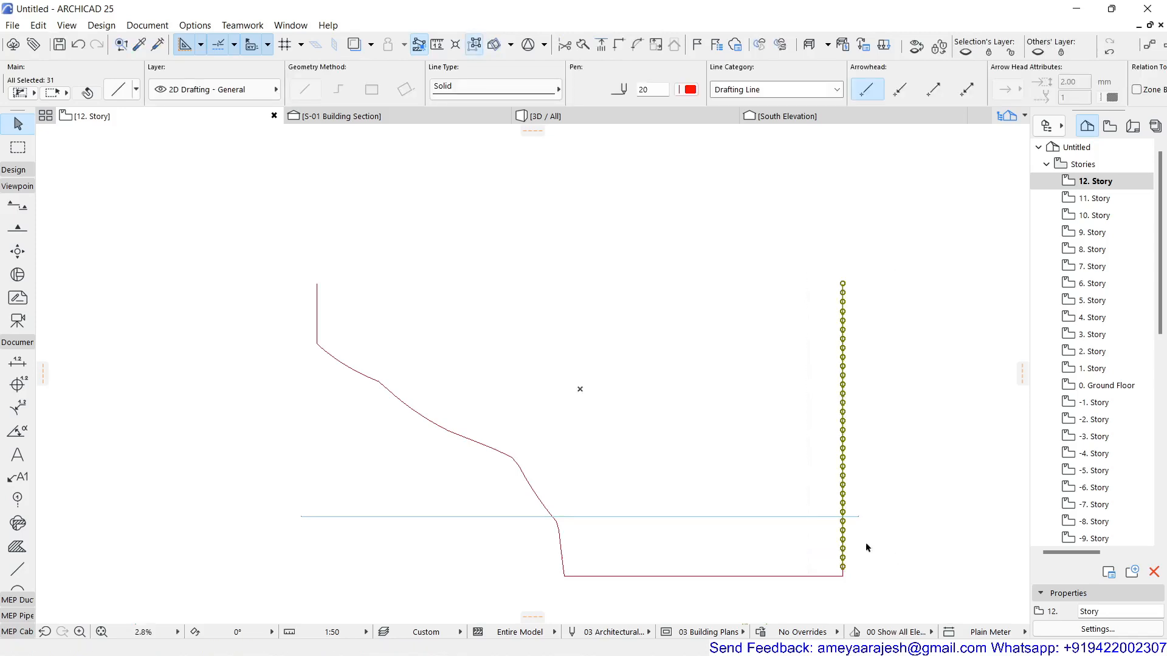
pyautogui.click(618, 393)
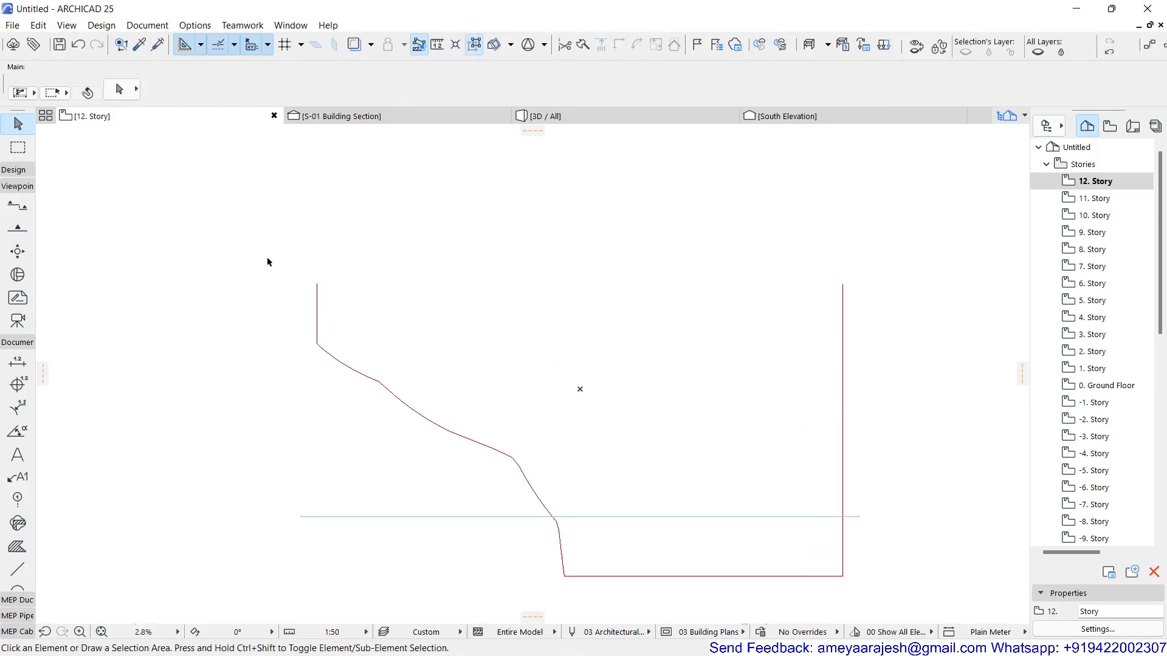
# - Delete the remaining traced line segments of the left and right borders on story 12
pyautogui.moveTo(265, 258); pyautogui.dragTo(357, 344)
pyautogui.press('Delete')
pyautogui.moveTo(833, 272); pyautogui.dragTo(871, 572)
pyautogui.press('Delete')
pyautogui.scroll(5, 842, 574)
pyautogui.click(844, 562)
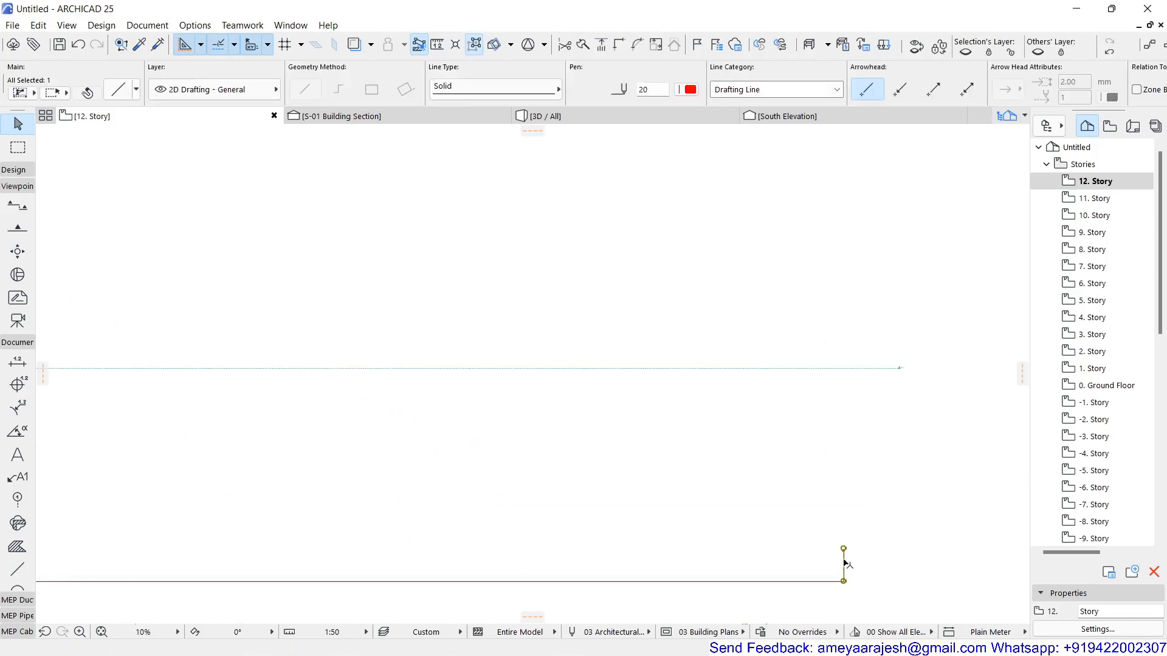
pyautogui.press('Delete')
# - Delete the traced lower border lines on story 12 from the contour's end to the right corner
pyautogui.scroll(-4, 885, 498)
pyautogui.scroll(-1, 885, 502)
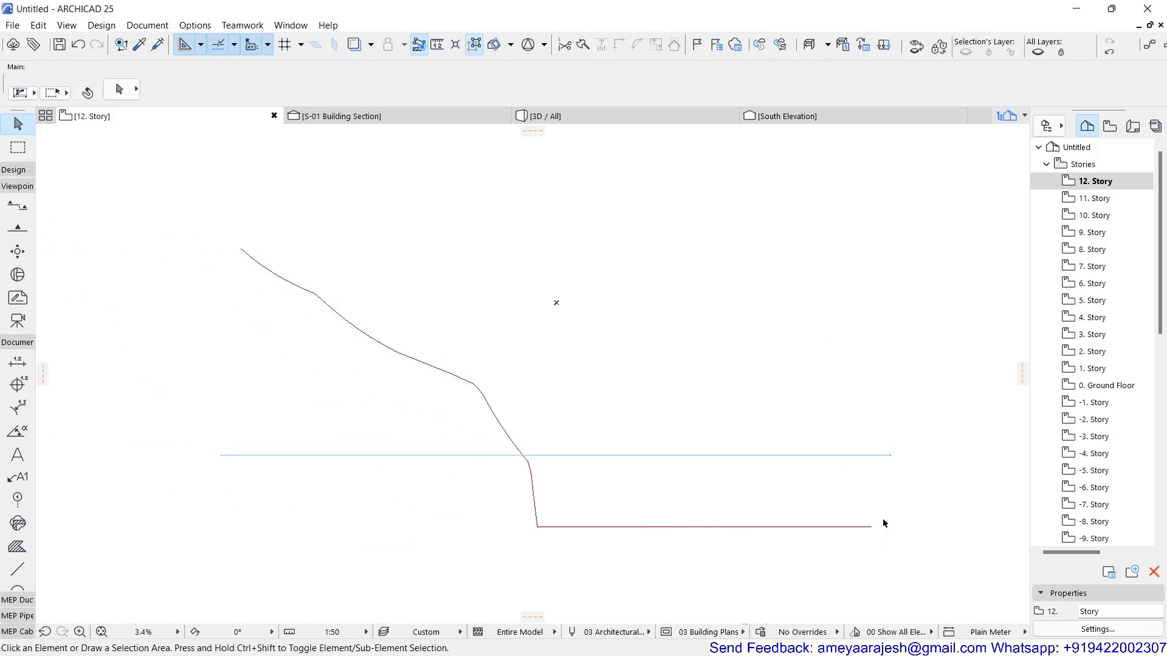
pyautogui.moveTo(900, 507); pyautogui.dragTo(542, 576)
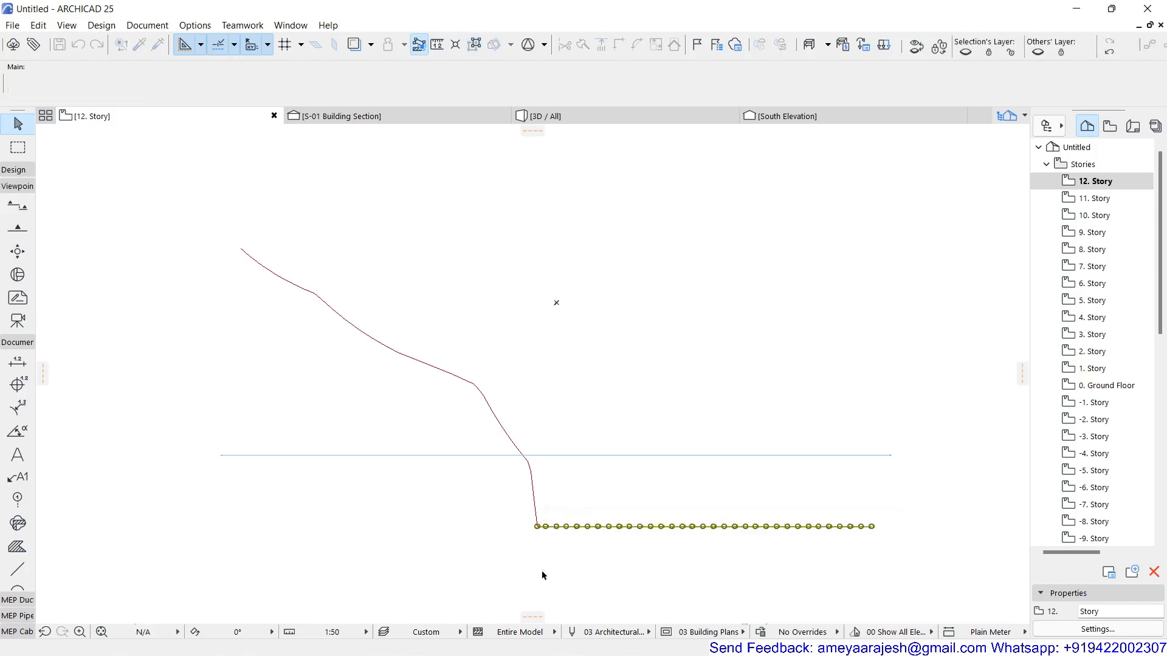
pyautogui.press('Delete')
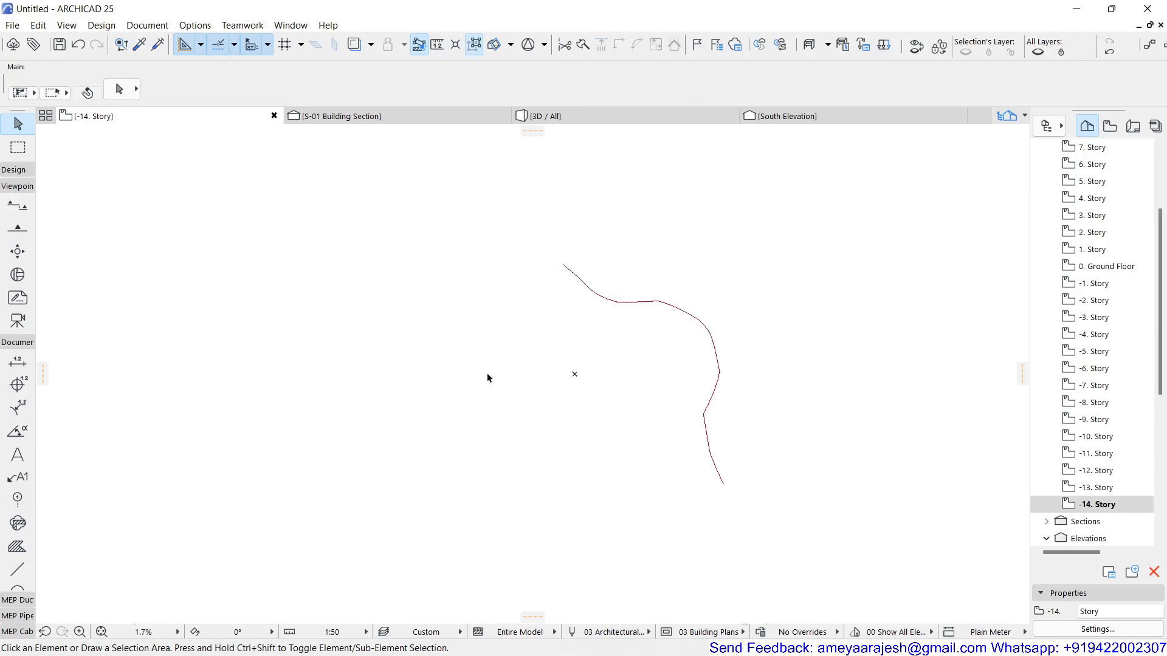
# - Set the Morph tool's default layer to Contours - 3D, with story -14 as the current plan
pyautogui.click(3, 170)
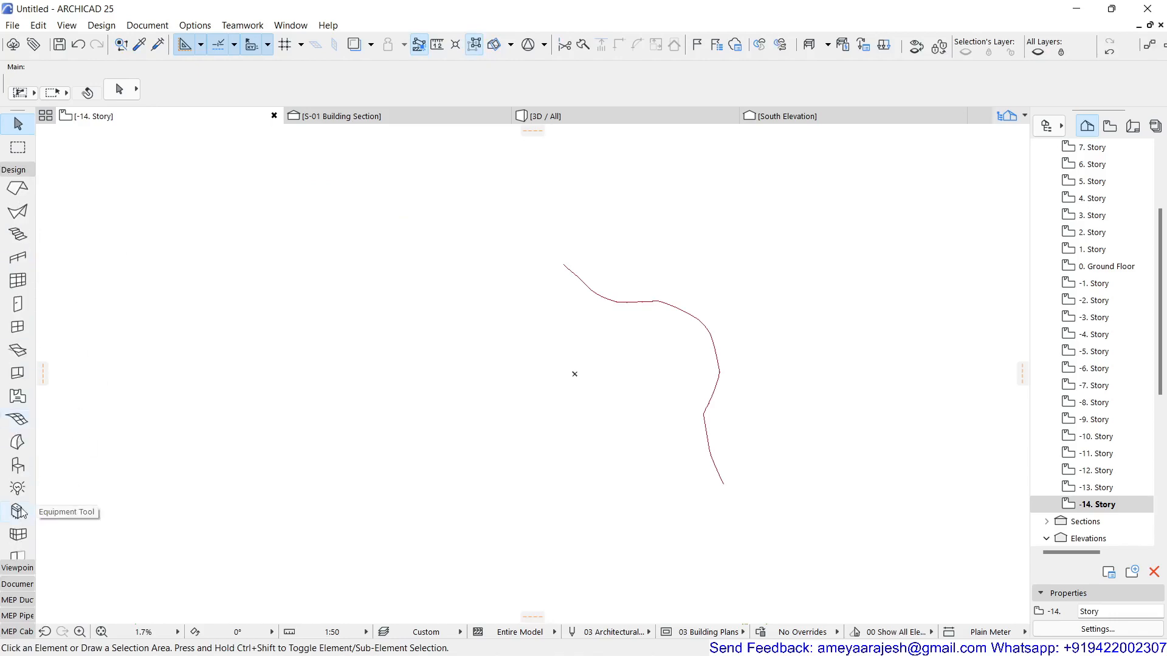
pyautogui.doubleClick(17, 441)
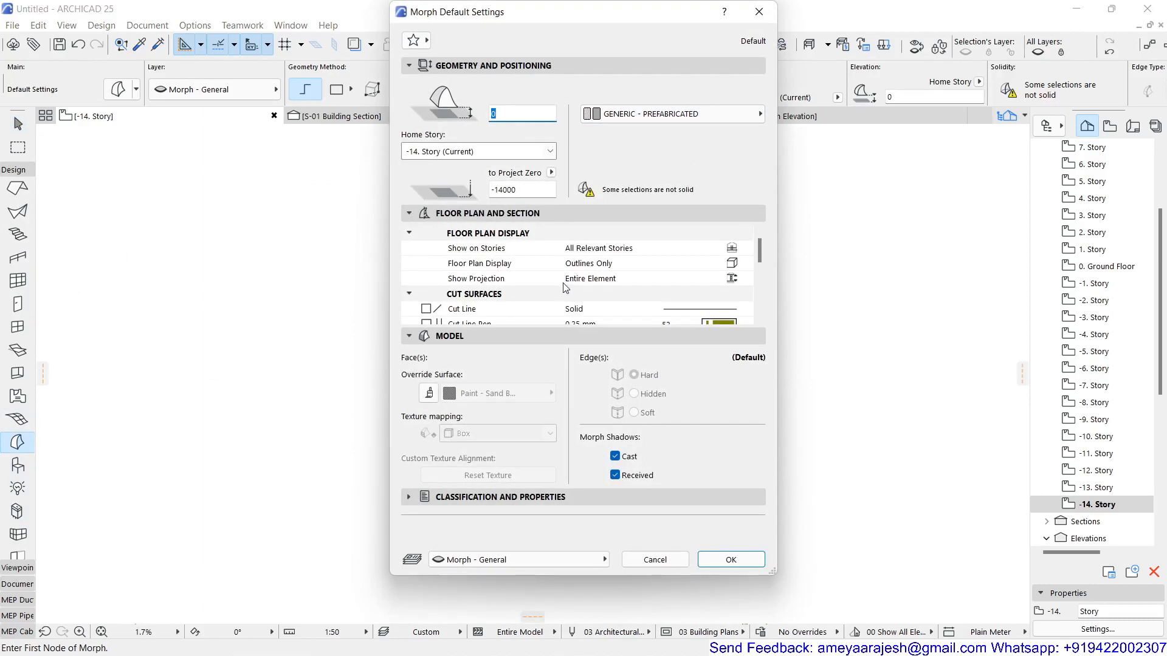
pyautogui.scroll(-5, 565, 288)
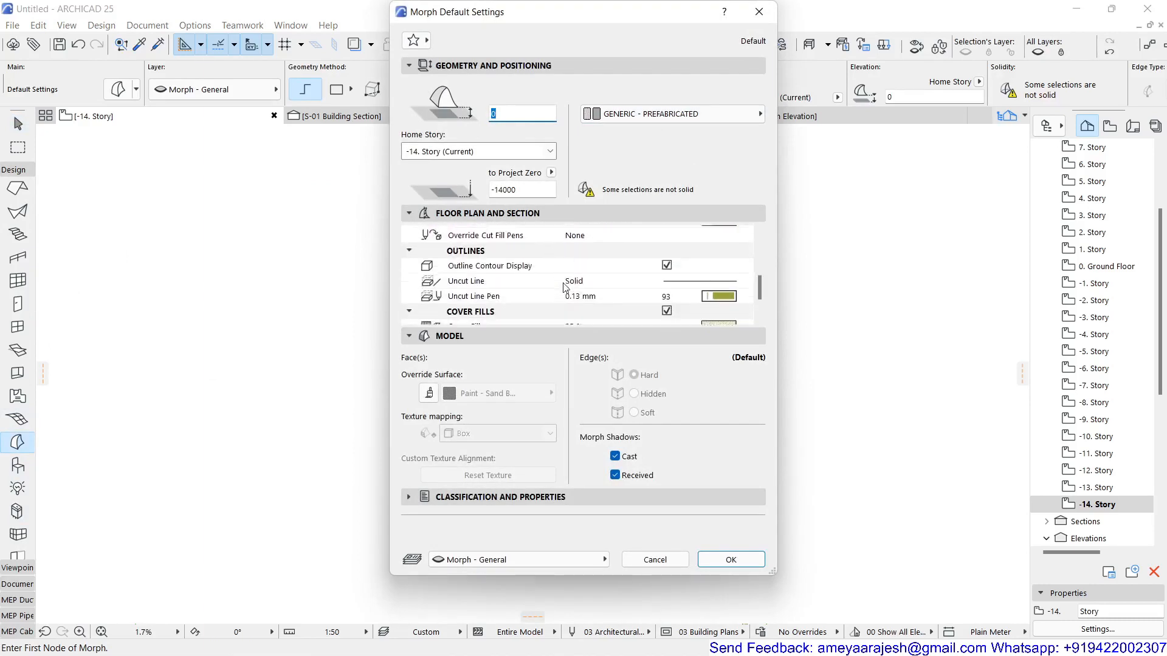
pyautogui.scroll(-2, 556, 284)
pyautogui.scroll(3, 534, 263)
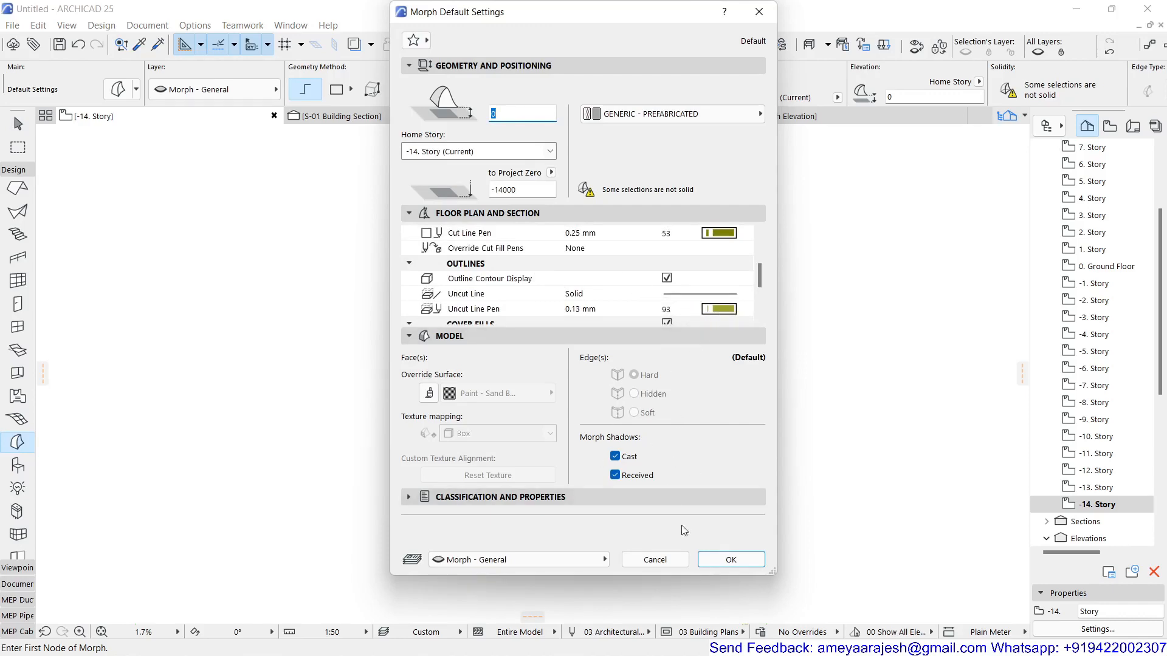
pyautogui.click(589, 558)
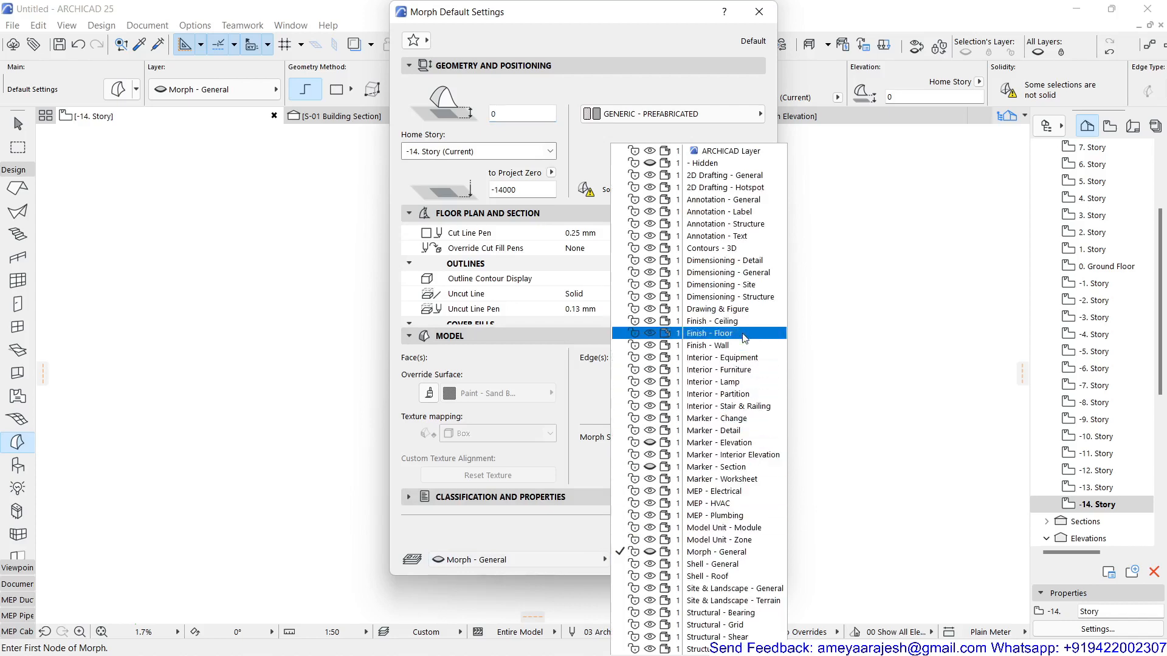
pyautogui.click(745, 249)
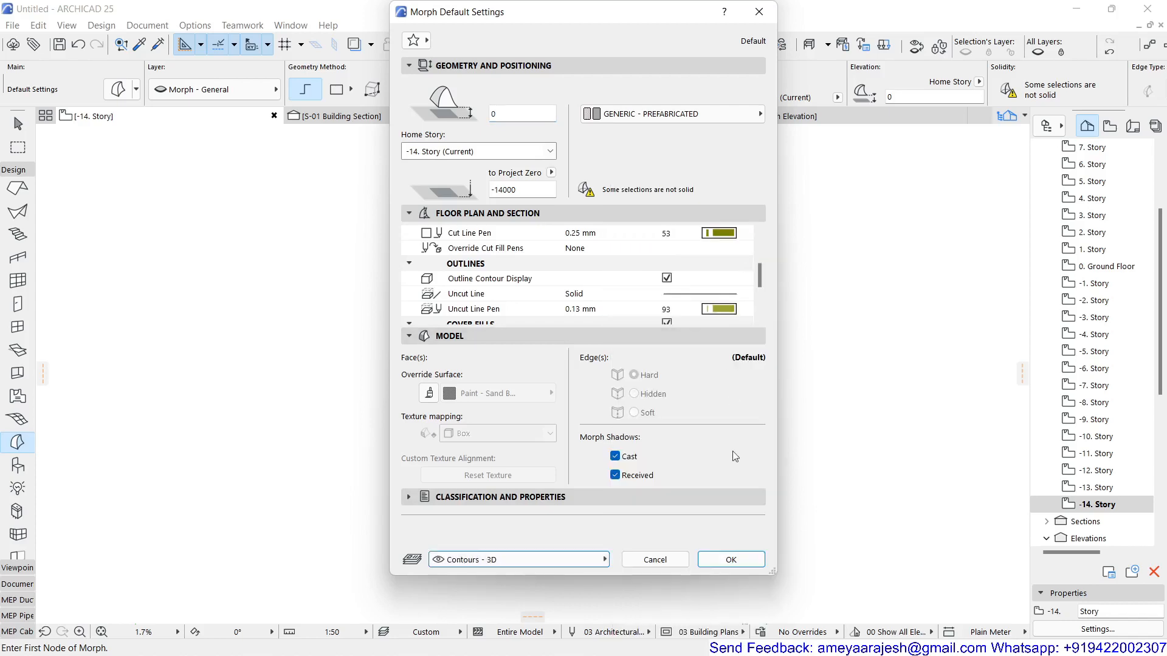
pyautogui.click(746, 558)
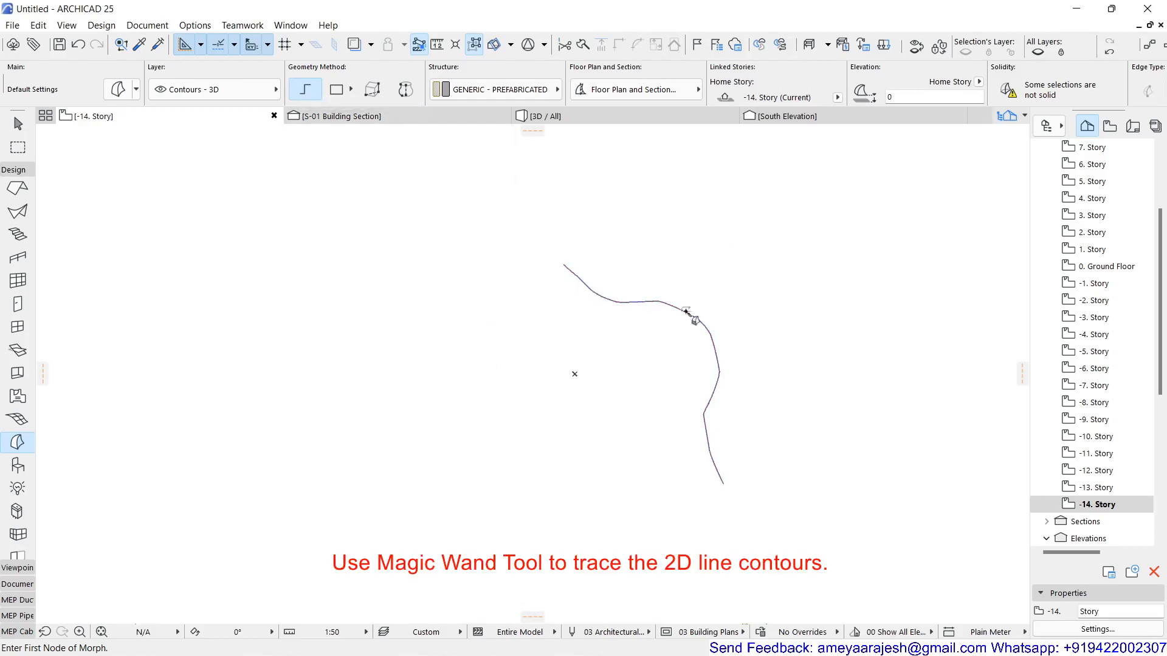
# - Trace the 2D contour lines on stories -13 to -9 as morphs with the Magic Wand, one story after another
pyautogui.click(1097, 488)
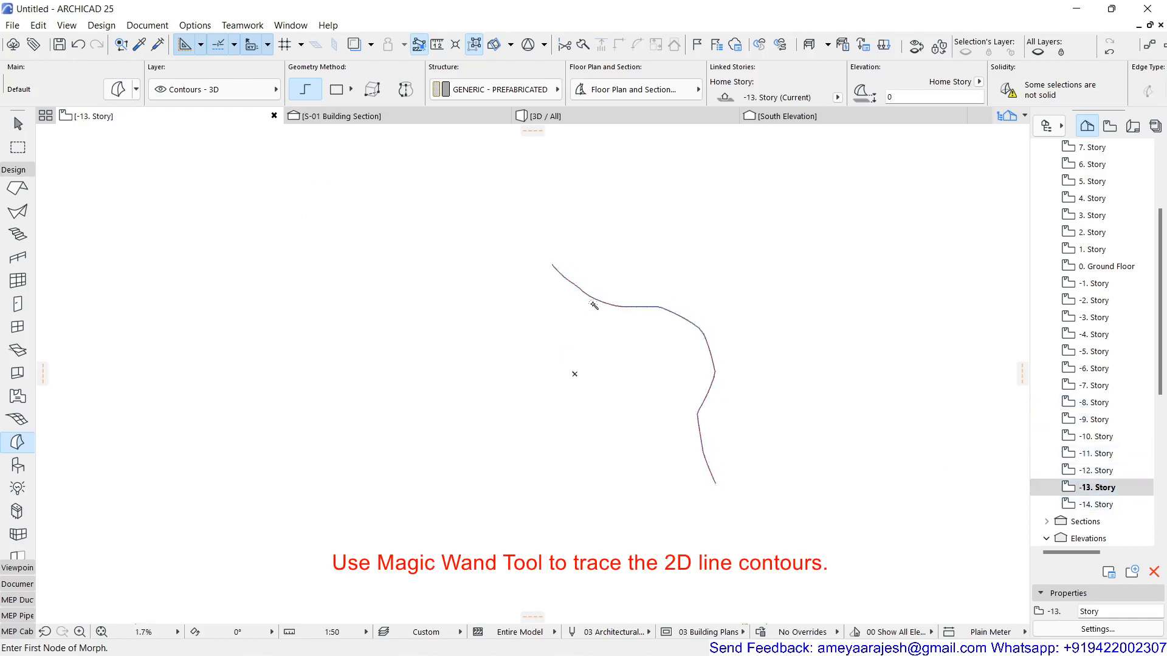
pyautogui.click(1097, 471)
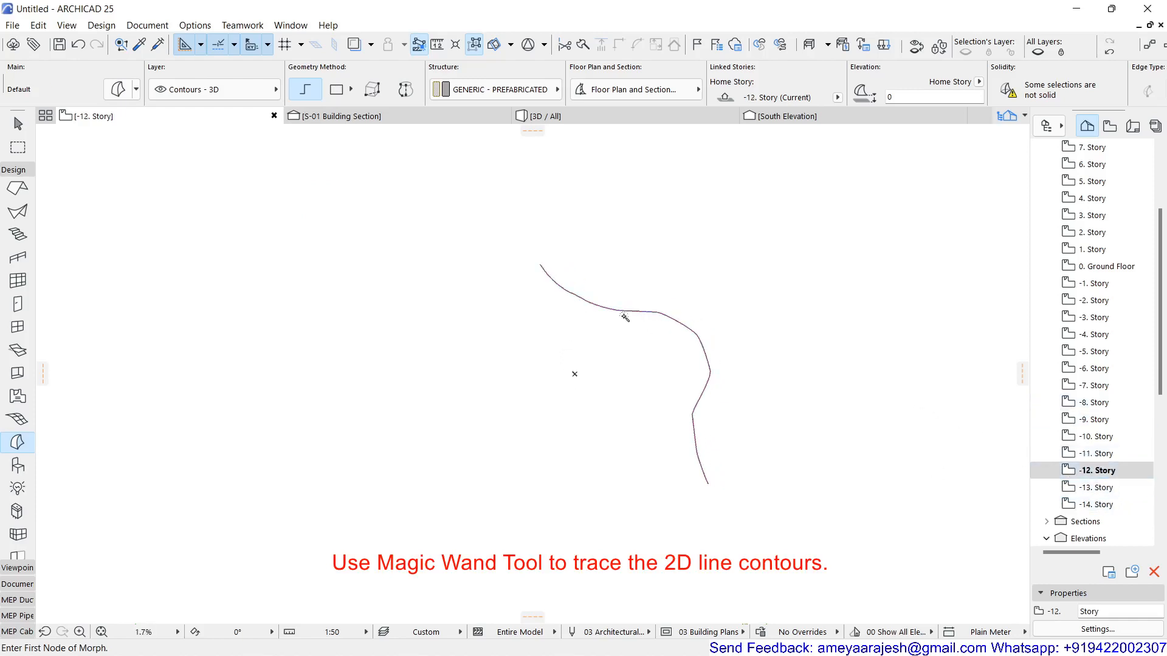
pyautogui.click(1097, 454)
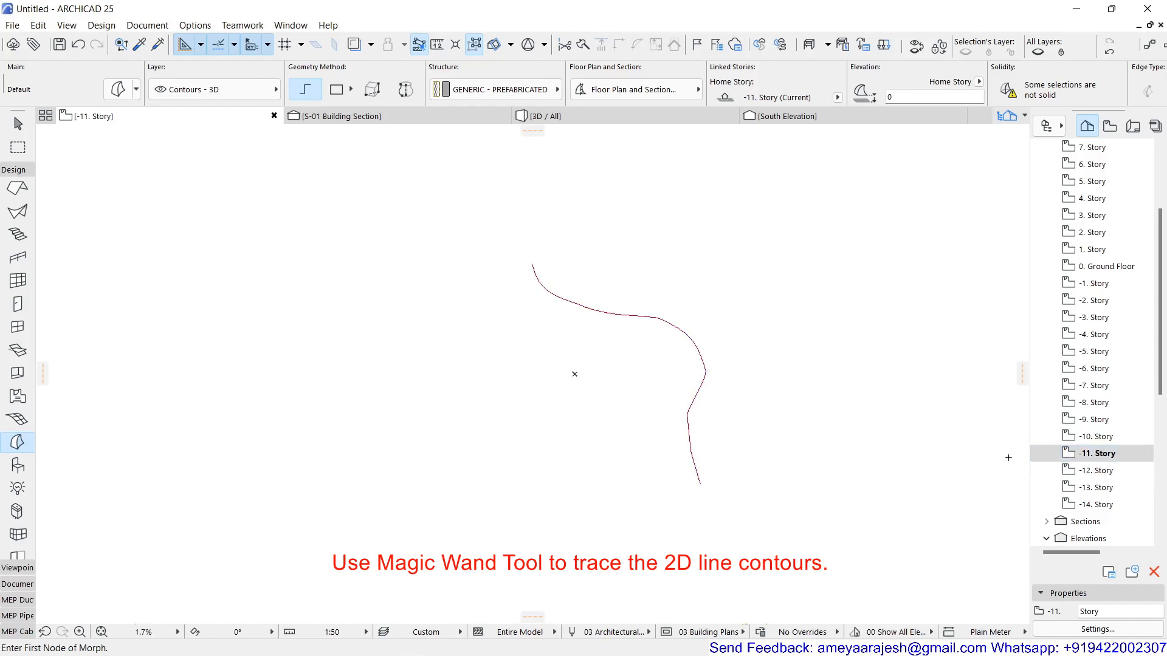
pyautogui.click(1097, 437)
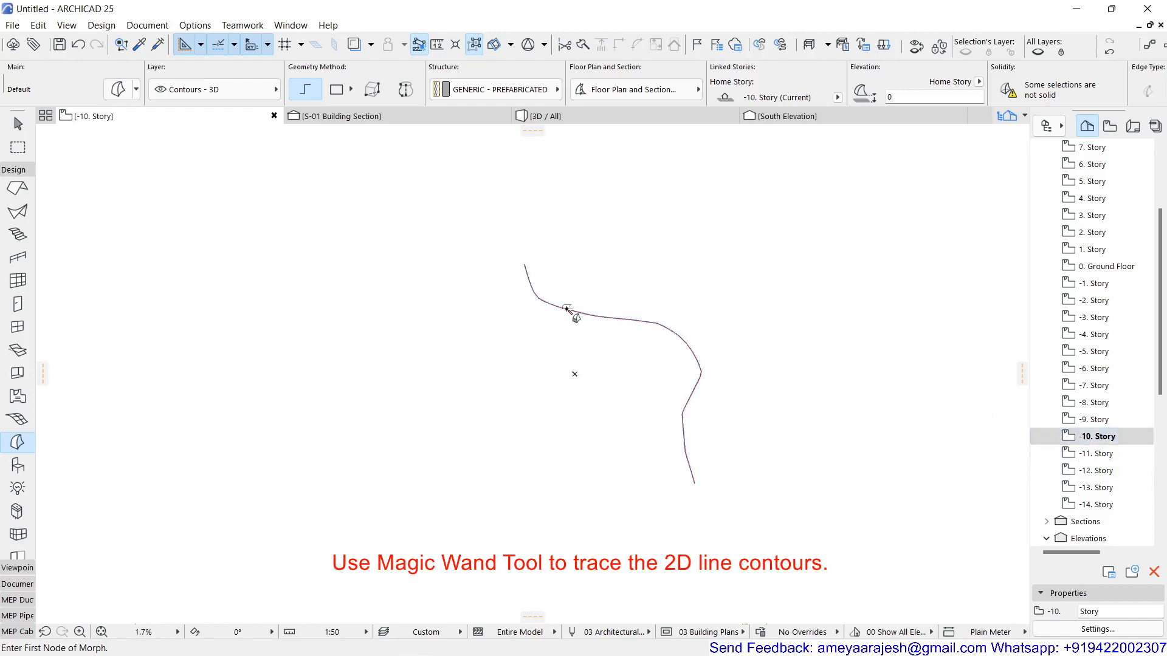
pyautogui.click(1097, 420)
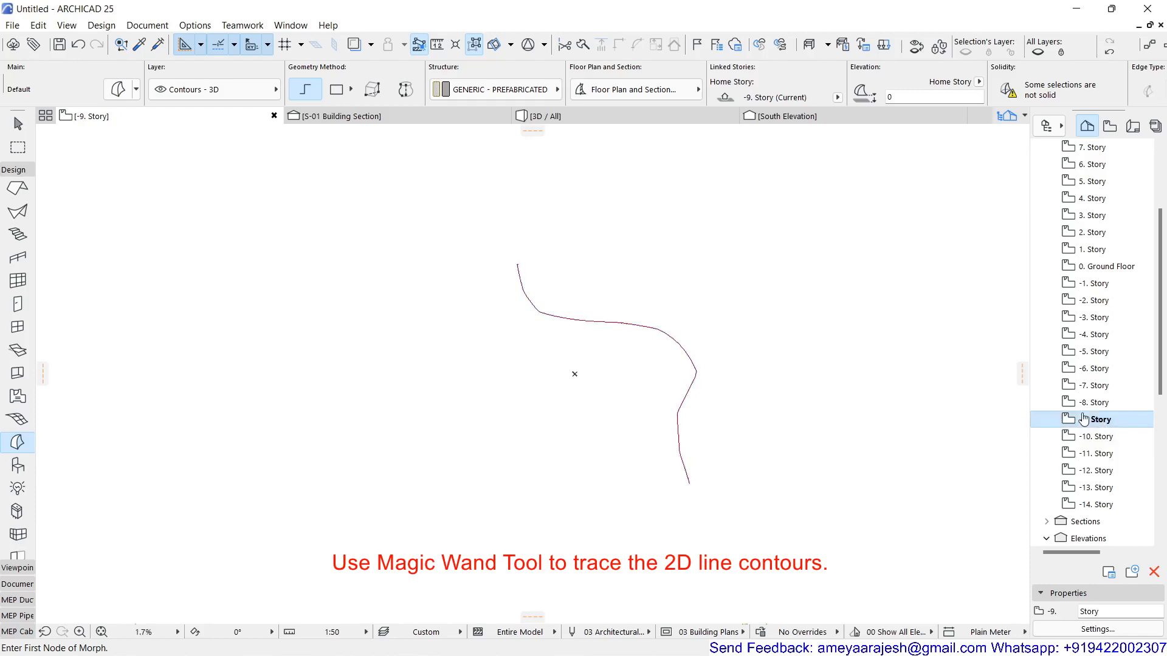
# - Continue up through stories -8 to -3, tracing each plan's contour line as a morph with the Magic Wand
pyautogui.click(1094, 403)
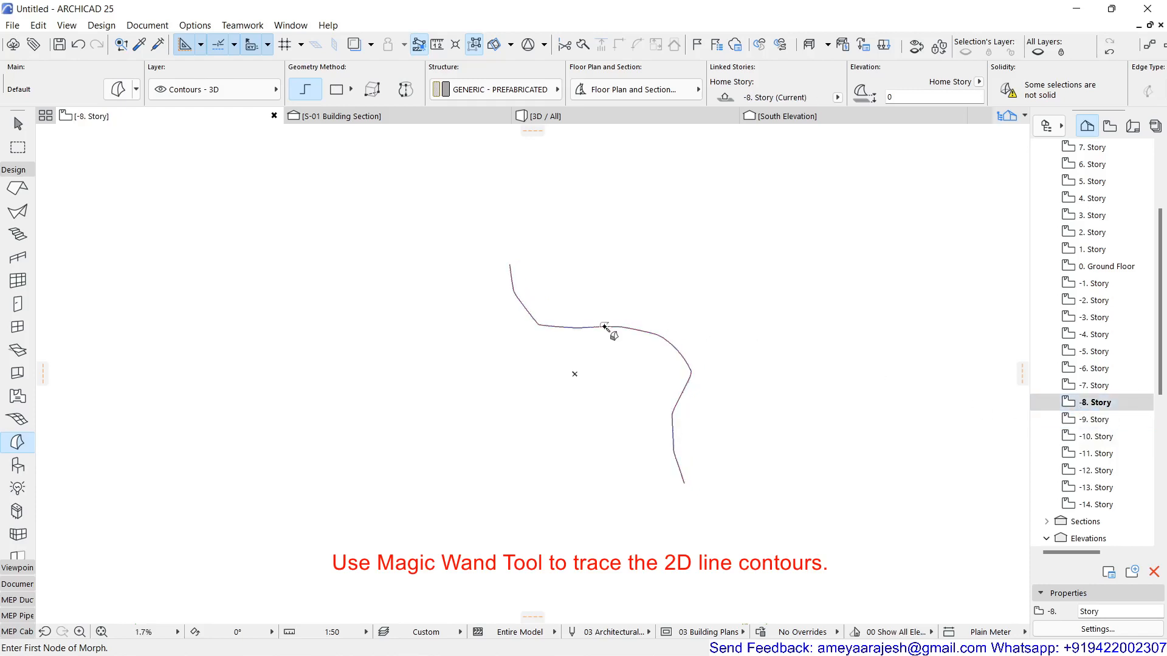
pyautogui.click(1094, 386)
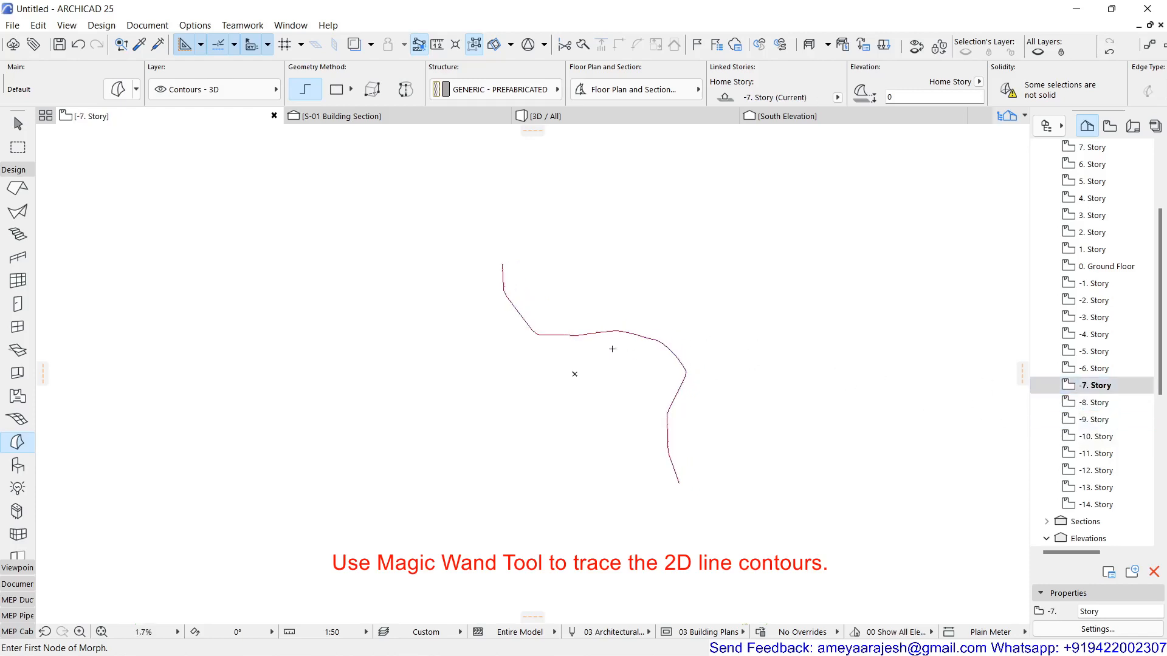
pyautogui.click(1081, 372)
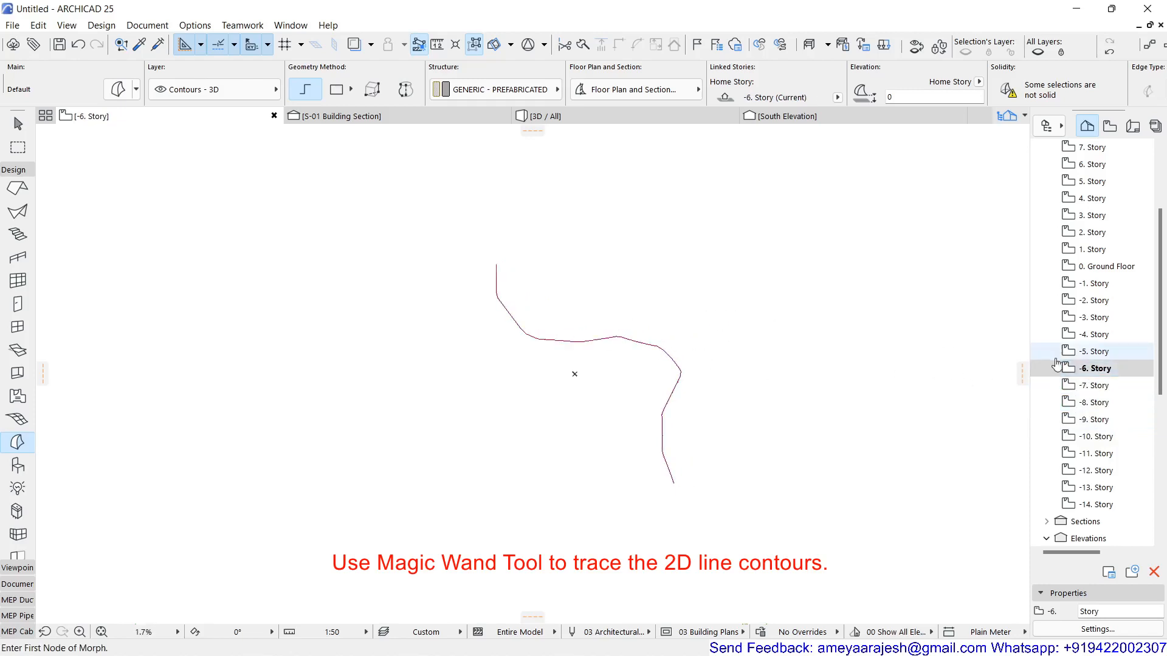
pyautogui.click(1084, 352)
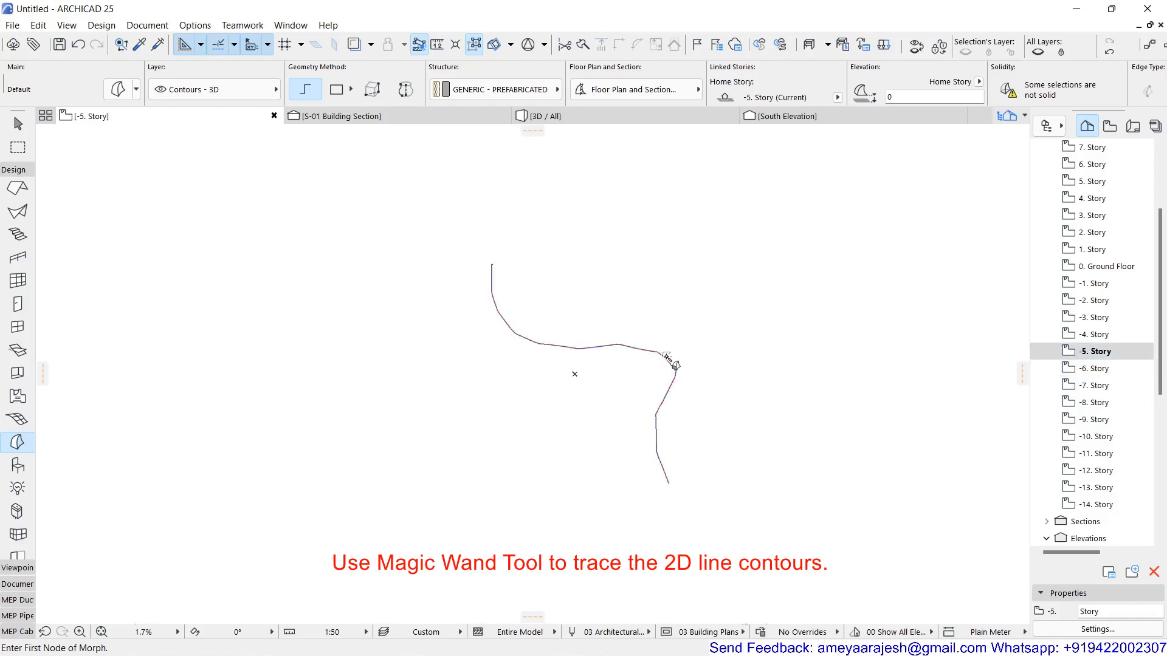
pyautogui.click(1097, 336)
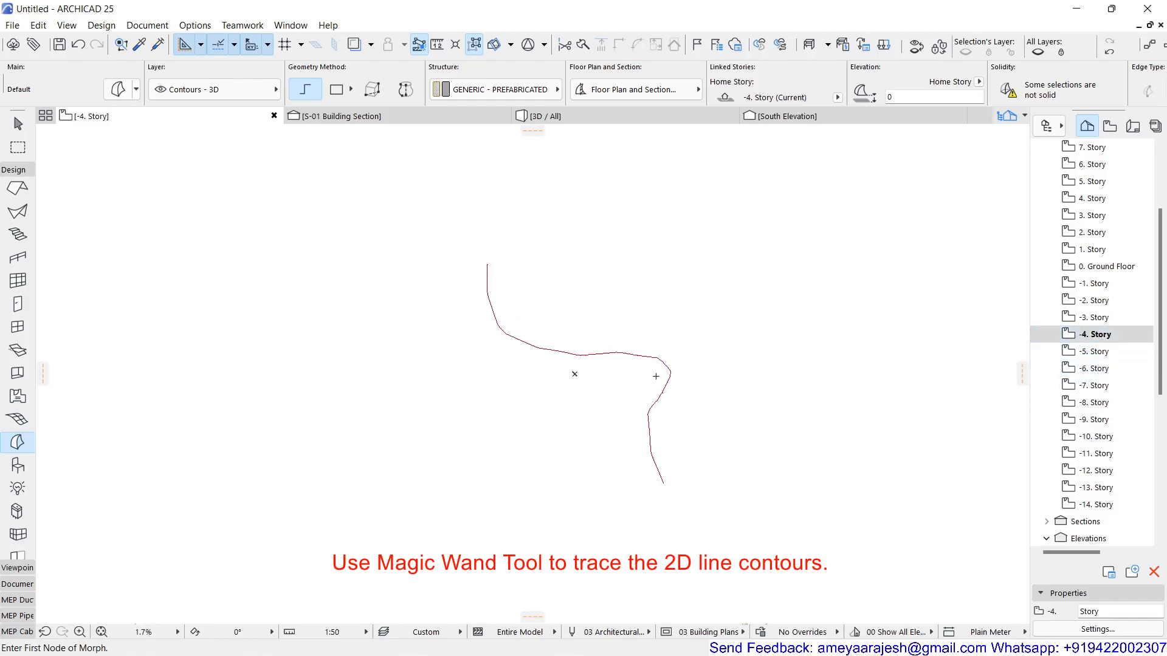
pyautogui.click(1094, 317)
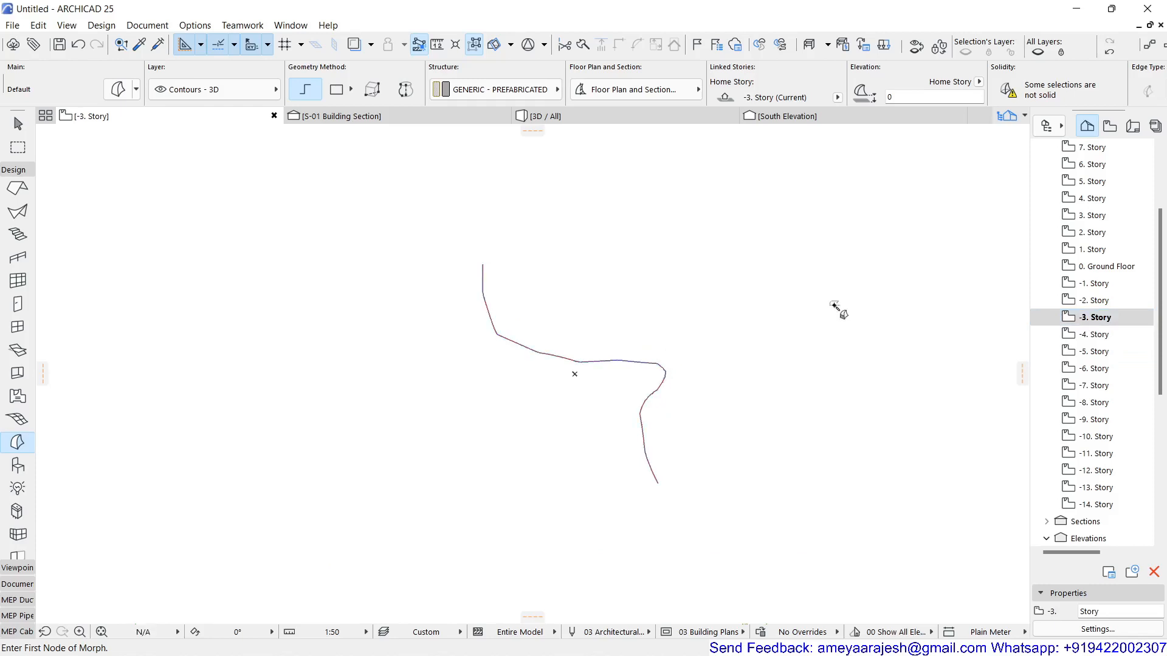
# - Trace the 2D contour lines on stories -2, -1 and the Ground Floor as morphs with the Magic Wand
pyautogui.click(1076, 304)
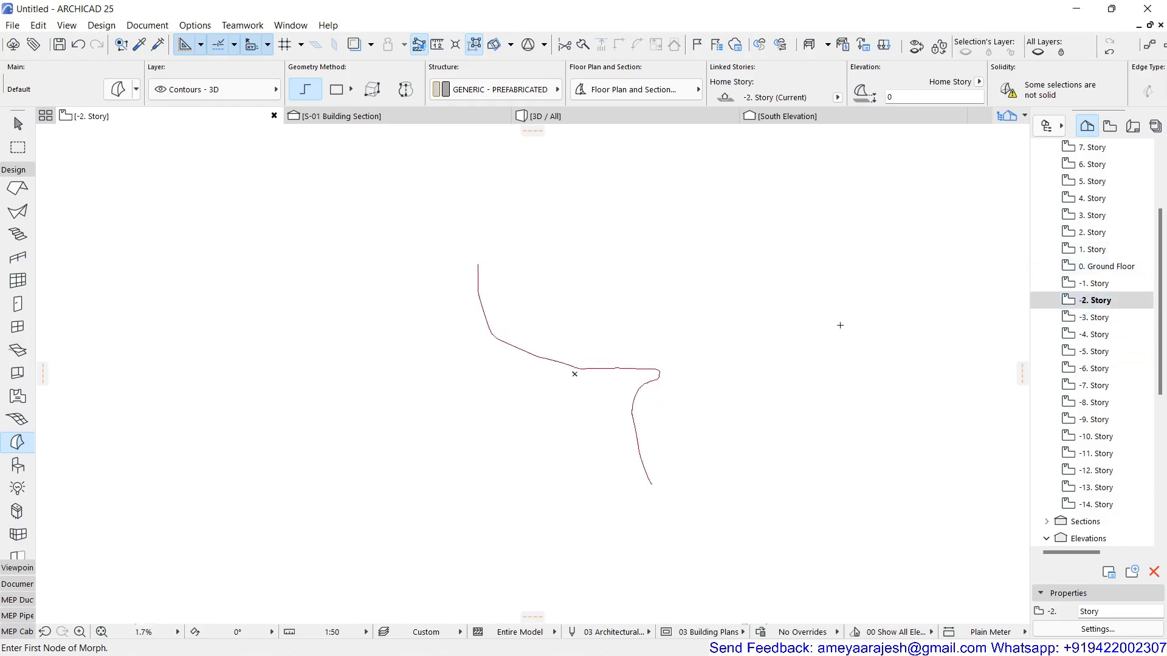
pyautogui.click(1087, 284)
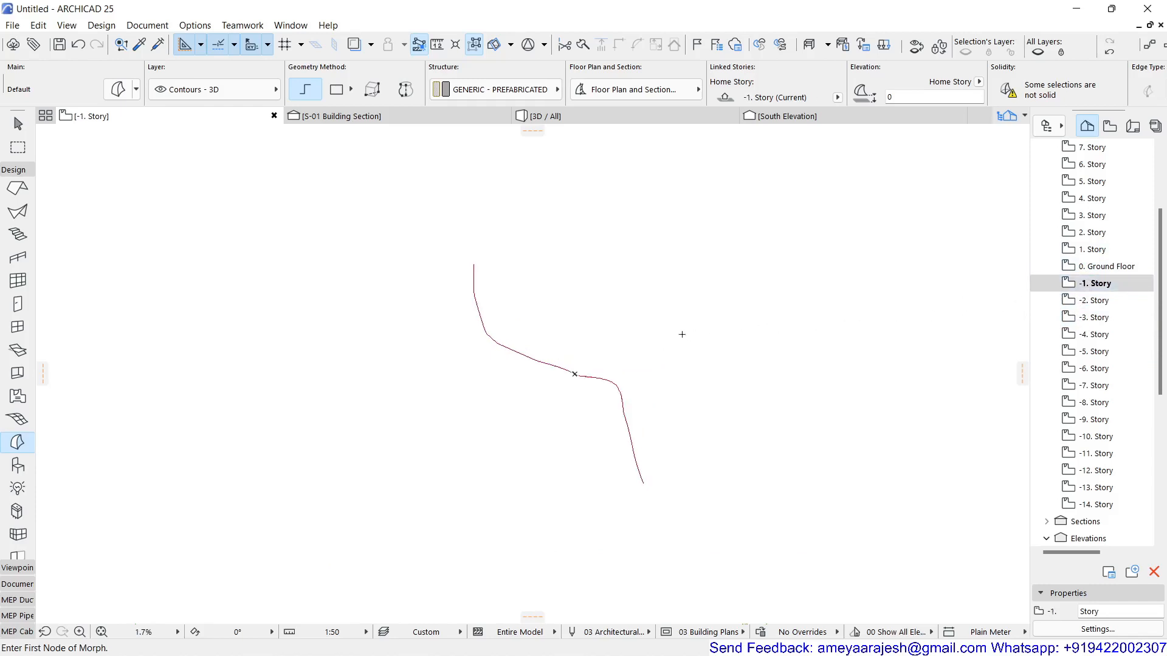
pyautogui.click(1127, 272)
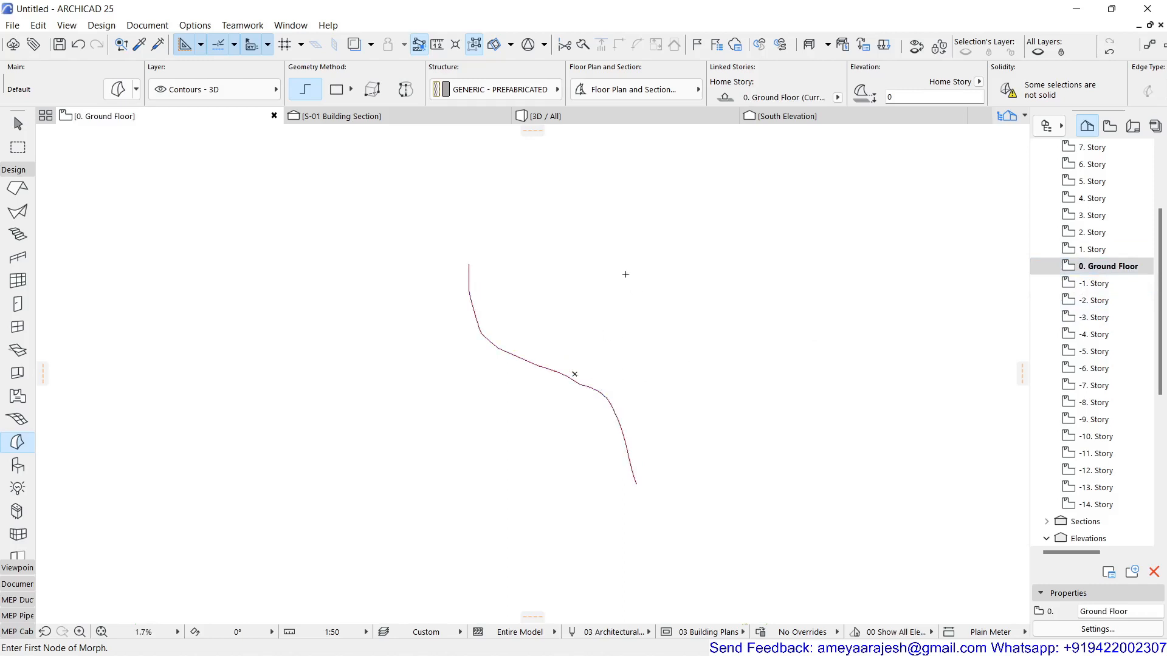
# - Switch to the 3D view, clear the selection and look through the model's layer list for the imported terrain's layer
pyautogui.click(586, 117)
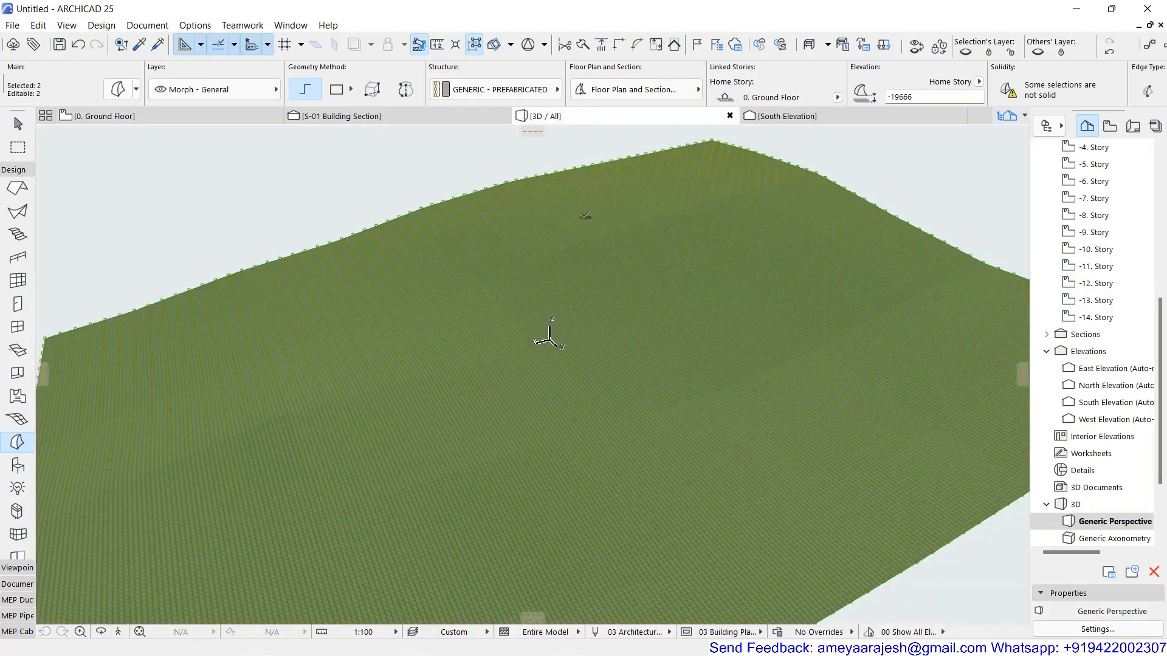
pyautogui.press('Escape')
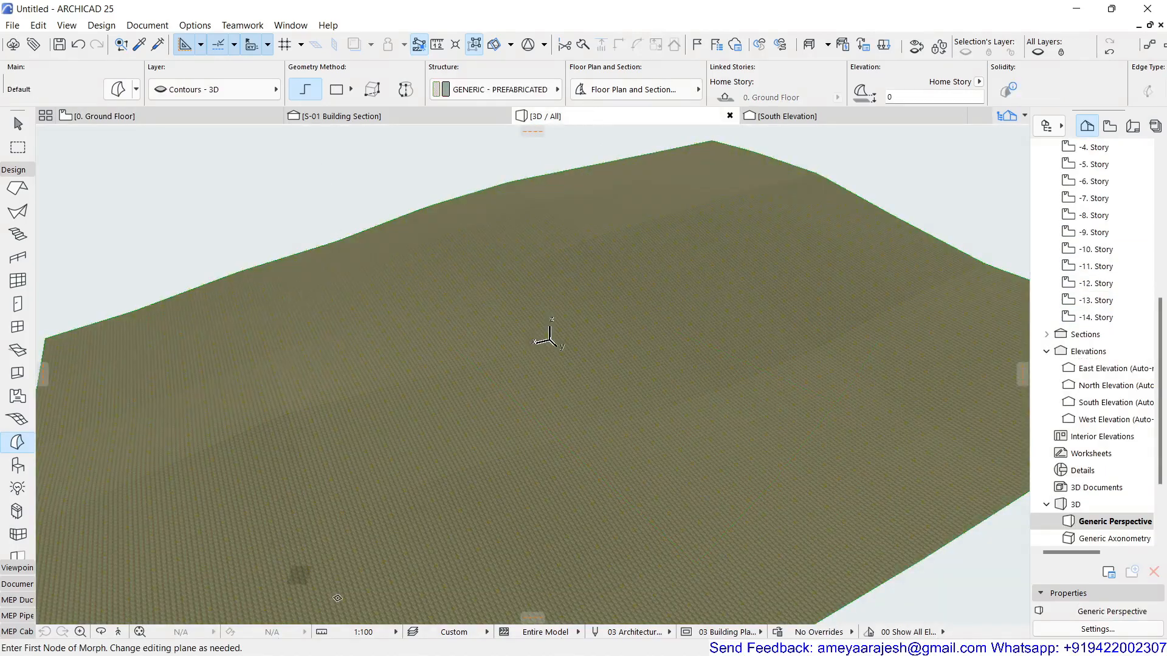
pyautogui.click(413, 632)
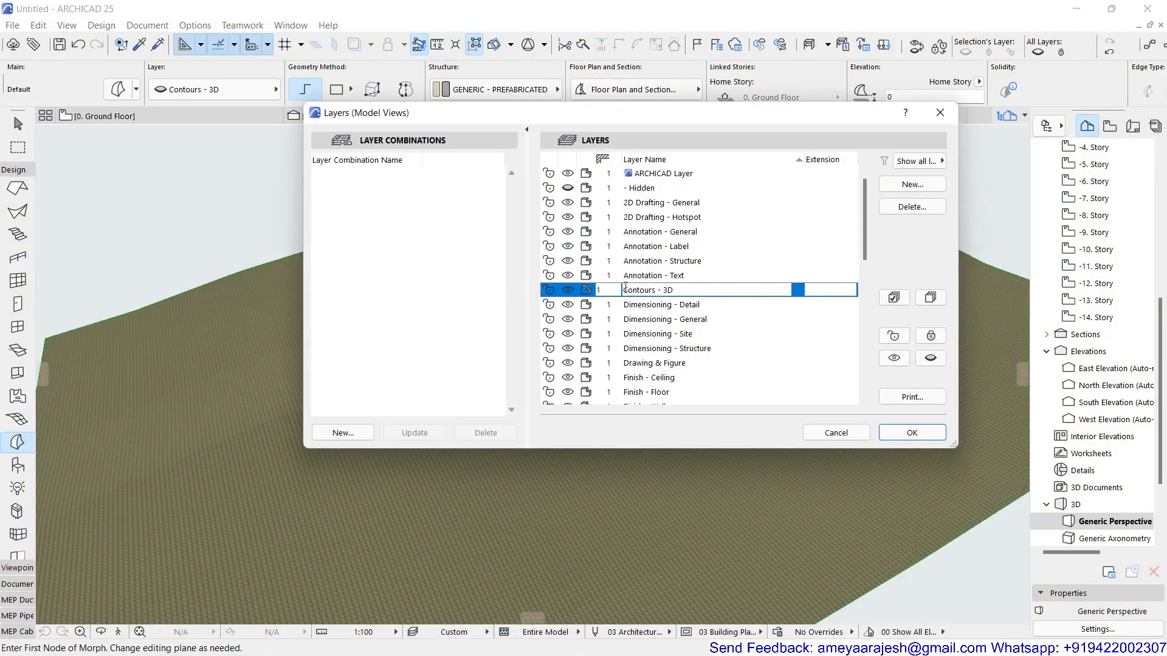
pyautogui.moveTo(863, 203); pyautogui.dragTo(877, 363)
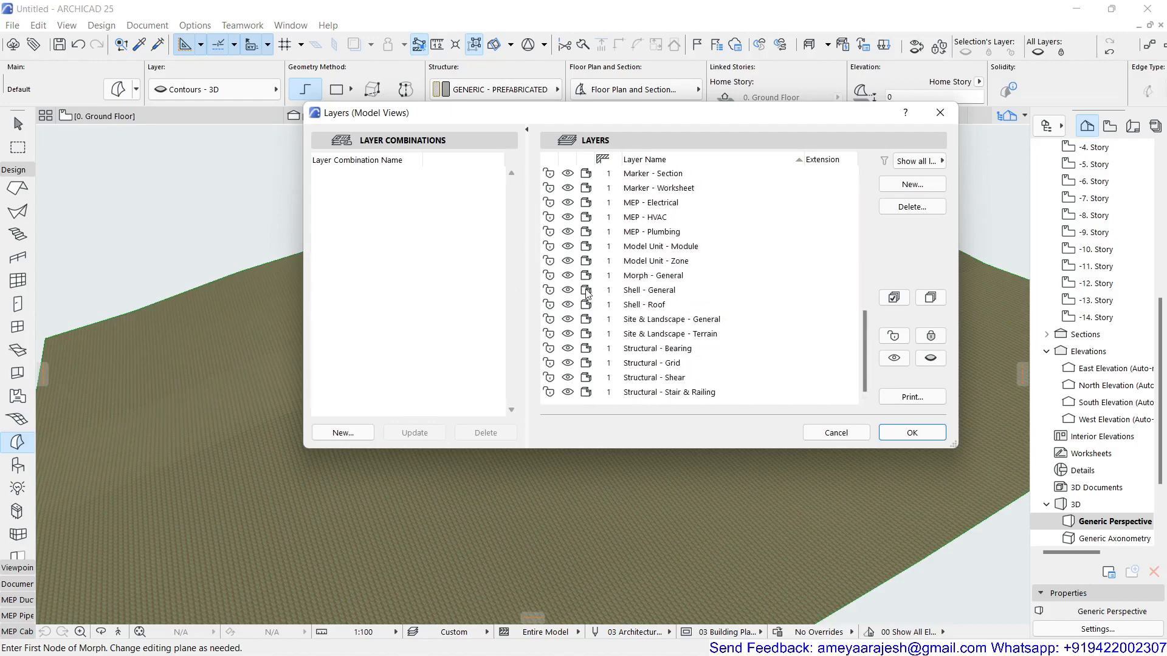
pyautogui.scroll(1, 587, 294)
pyautogui.scroll(1, 587, 294)
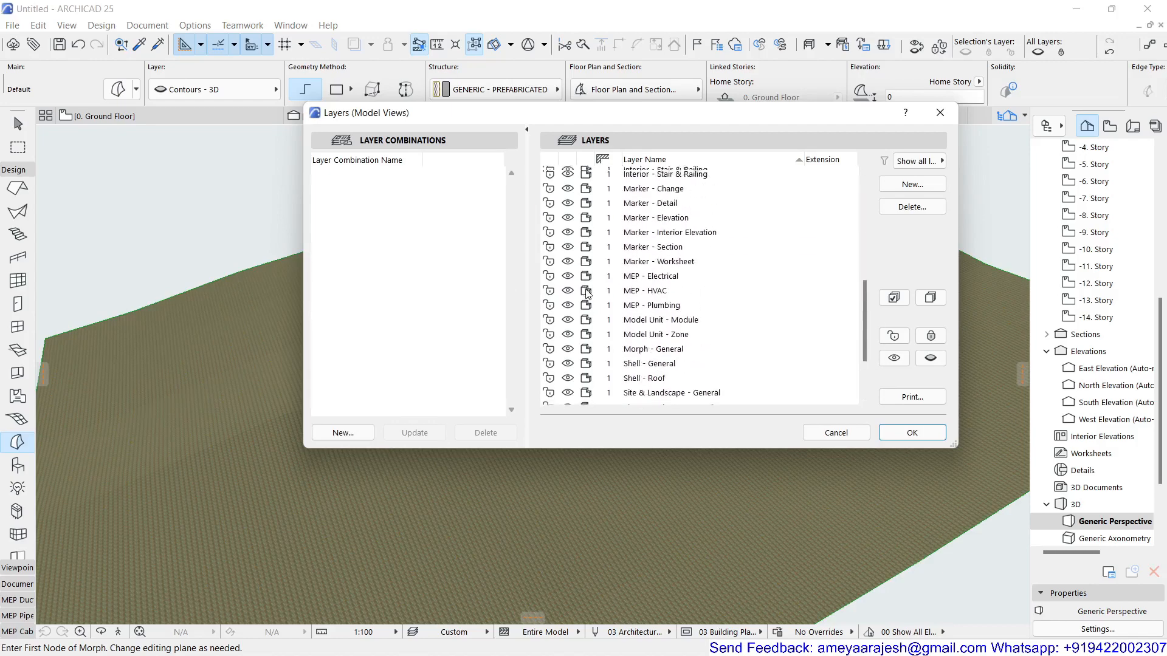
pyautogui.scroll(5, 588, 294)
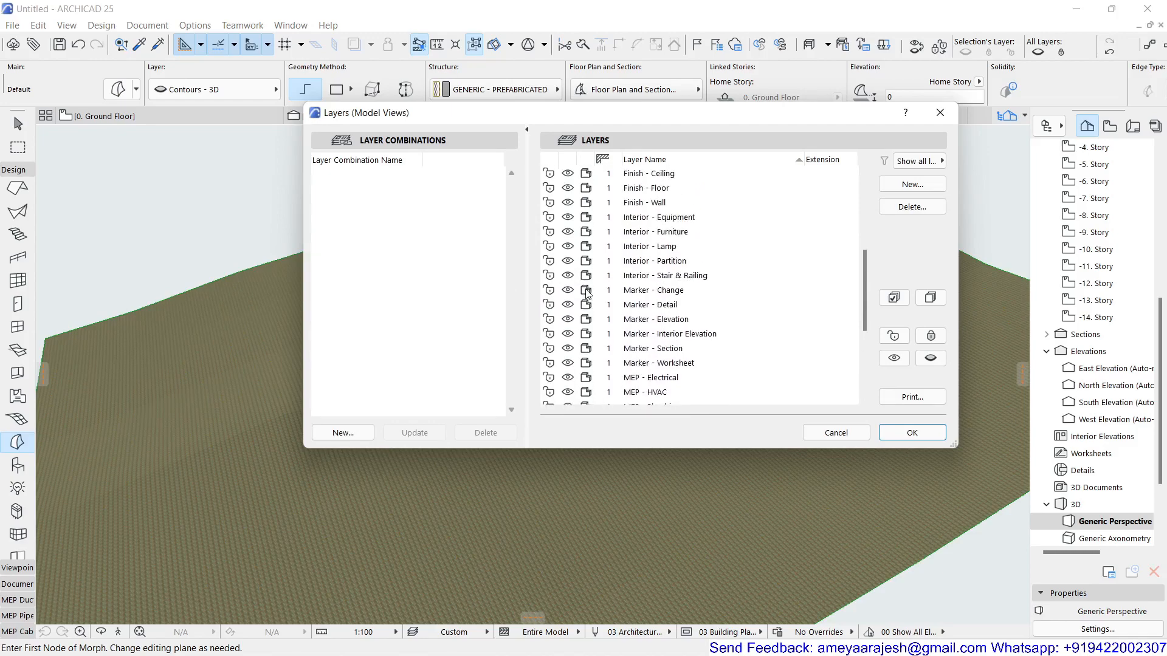
pyautogui.scroll(1, 587, 294)
pyautogui.scroll(1, 712, 359)
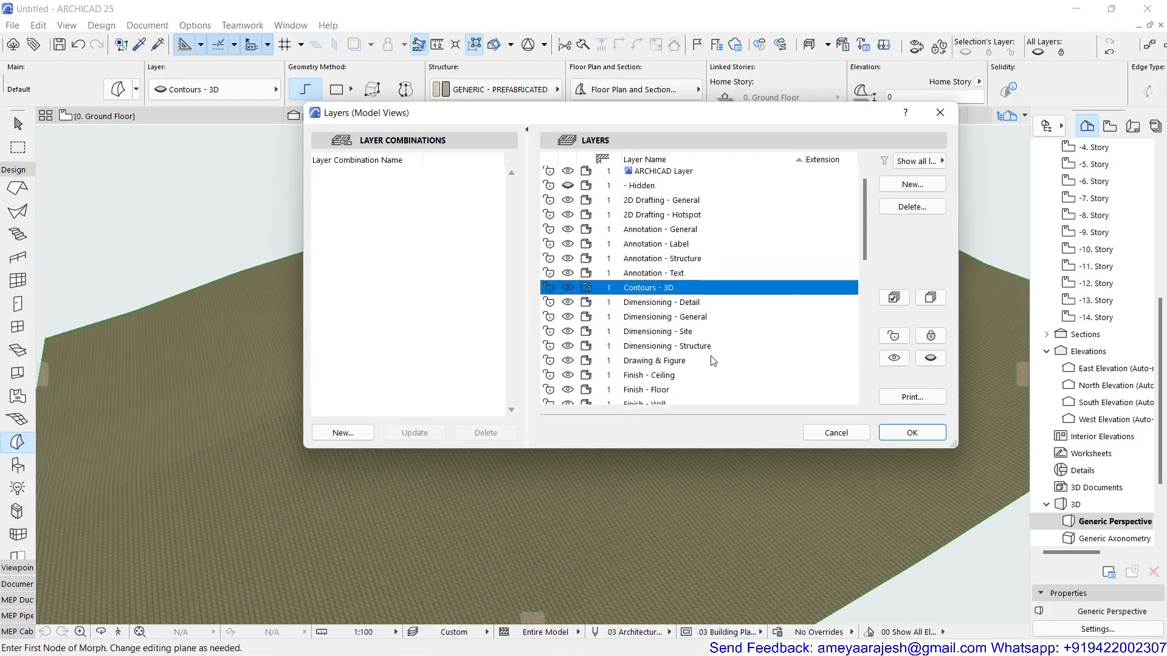
pyautogui.click(912, 432)
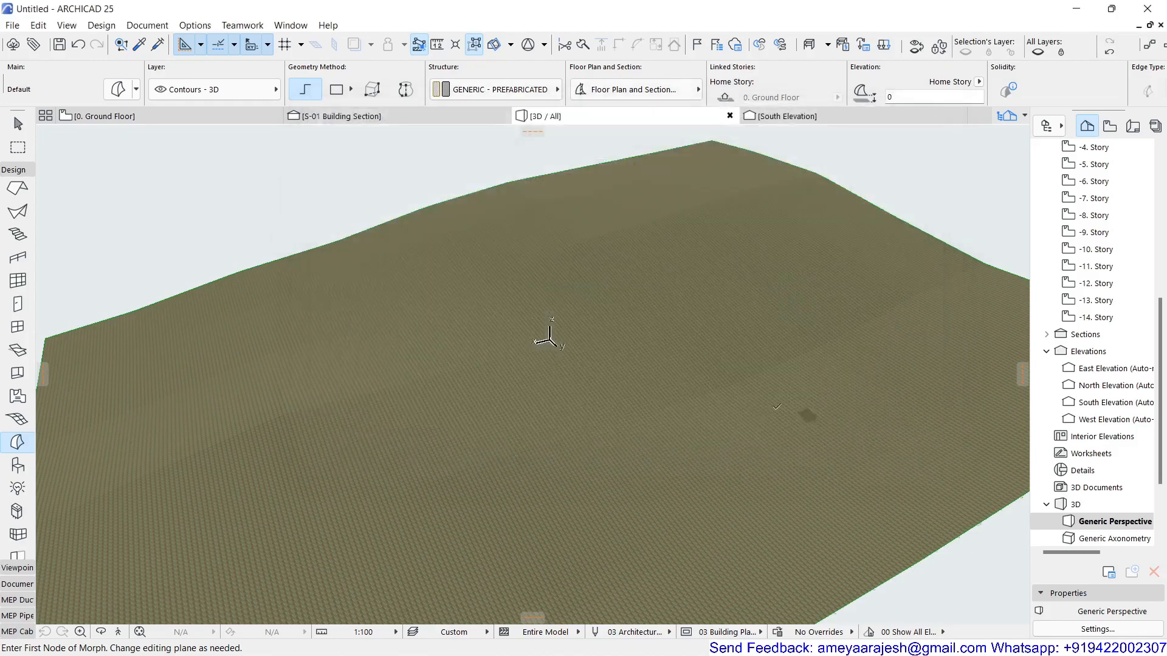
# - Hide the Morph - General layer of the imported terrain in 3D and inspect the contour morphs from several sides
pyautogui.click(18, 124)
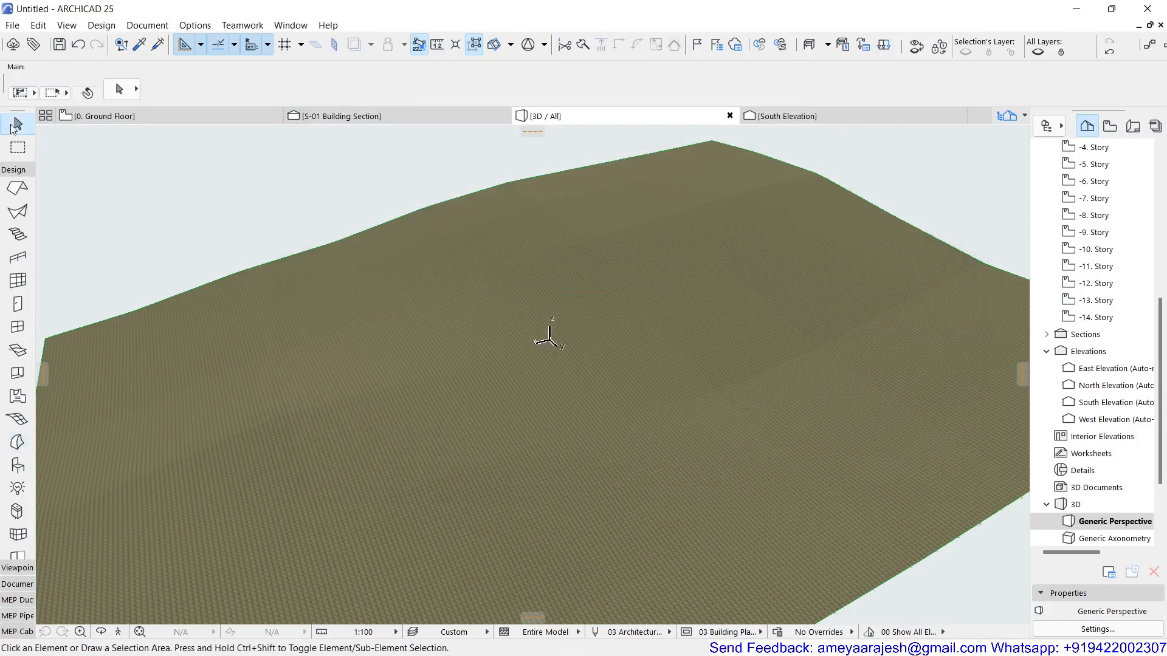
pyautogui.click(226, 292)
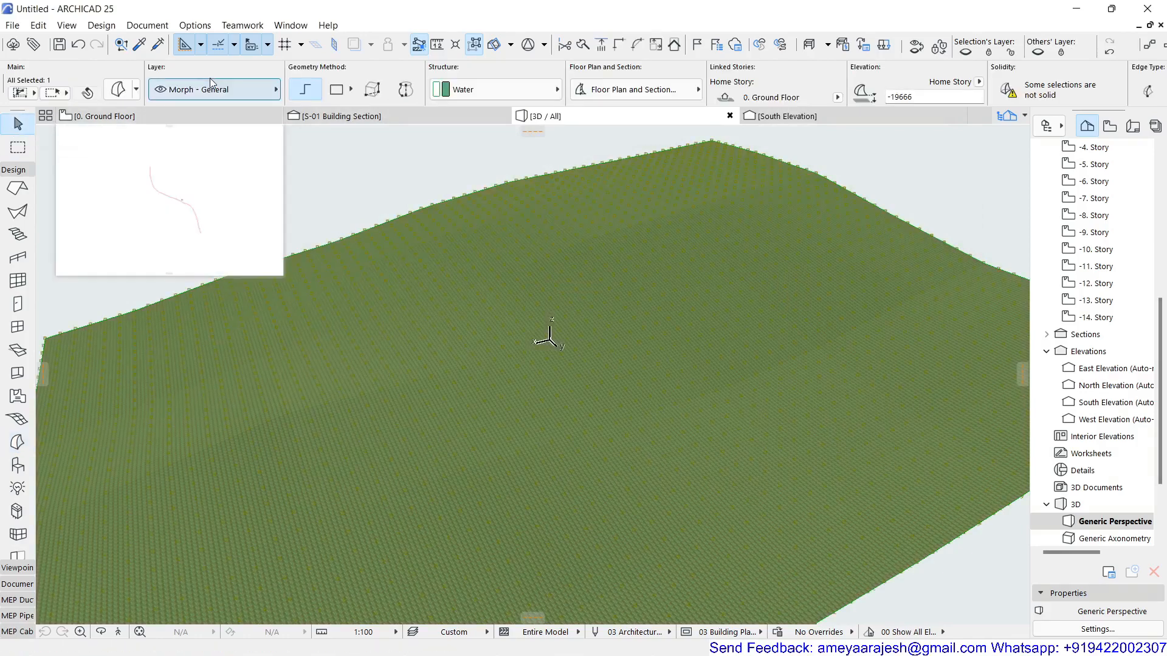
pyautogui.click(964, 53)
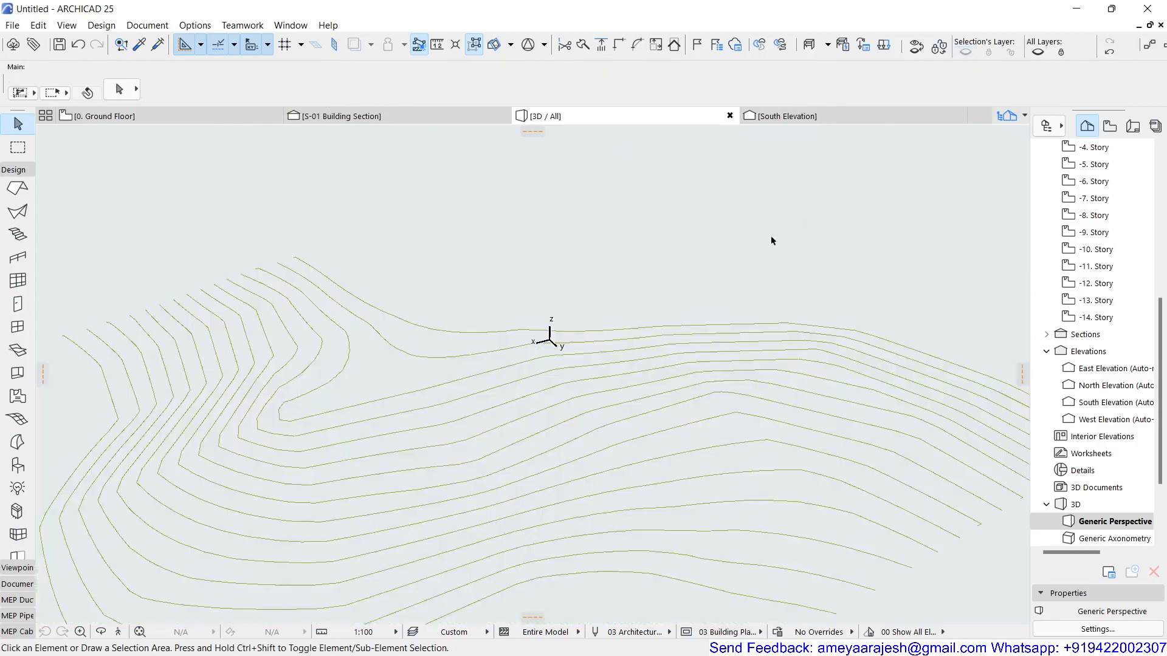
pyautogui.scroll(3, 500, 498)
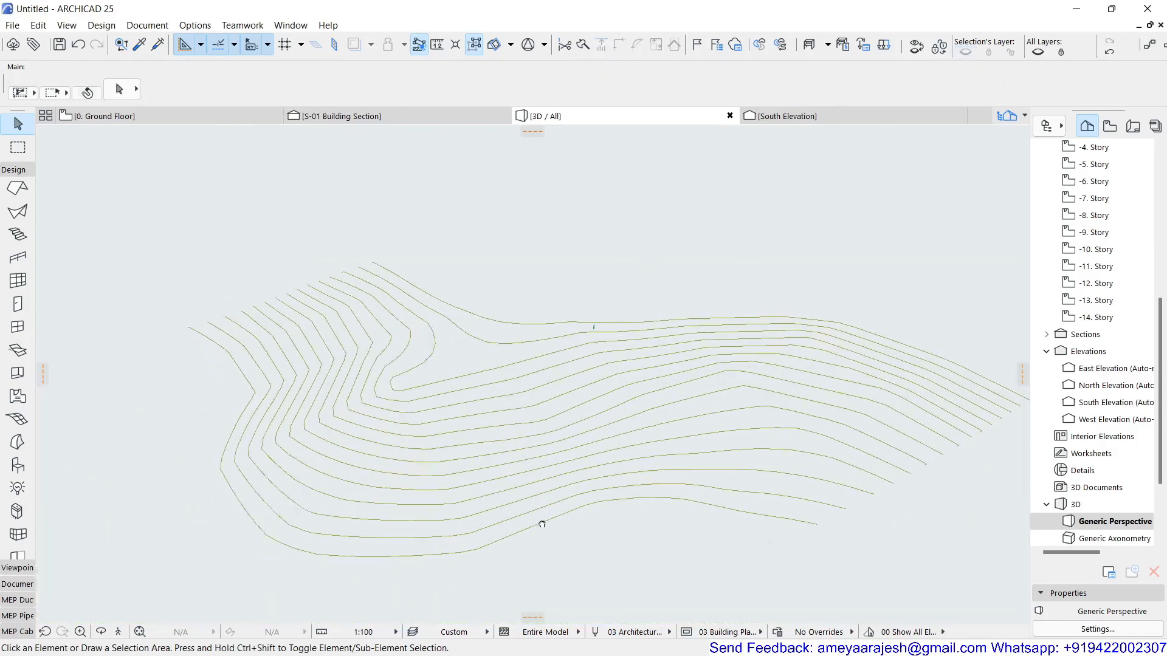
pyautogui.keyDown('shift'); pyautogui.moveTo(435, 500); pyautogui.dragTo(588, 417, button='middle'); pyautogui.keyUp('shift')
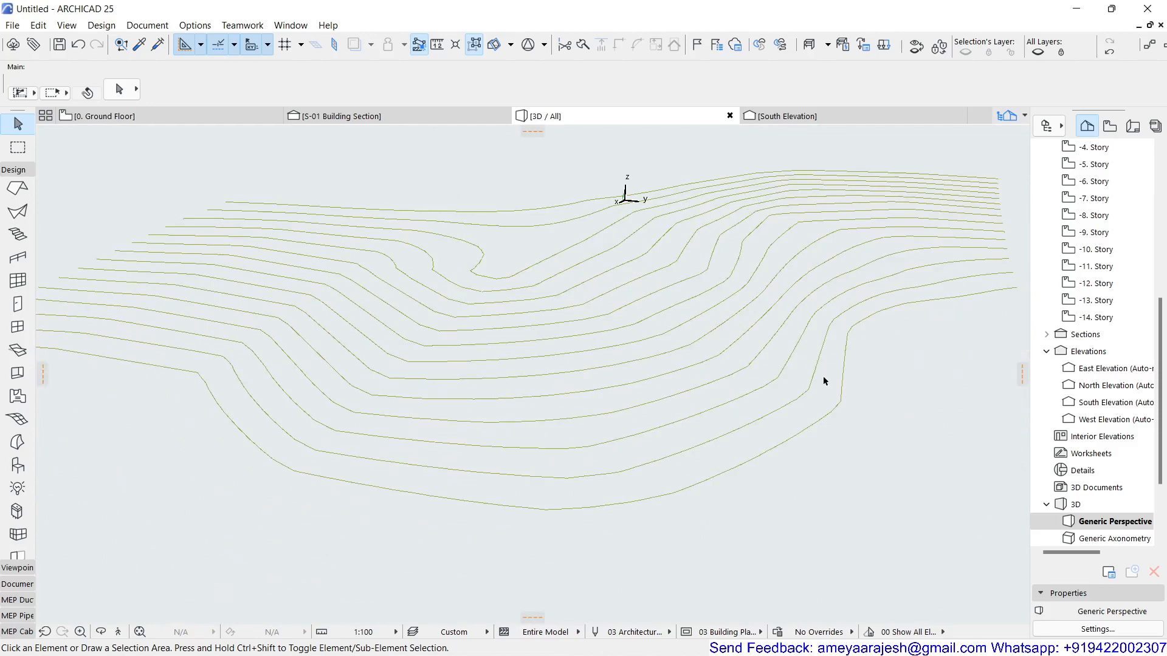
pyautogui.keyDown('shift'); pyautogui.moveTo(823, 381); pyautogui.dragTo(494, 480, button='middle'); pyautogui.keyUp('shift')
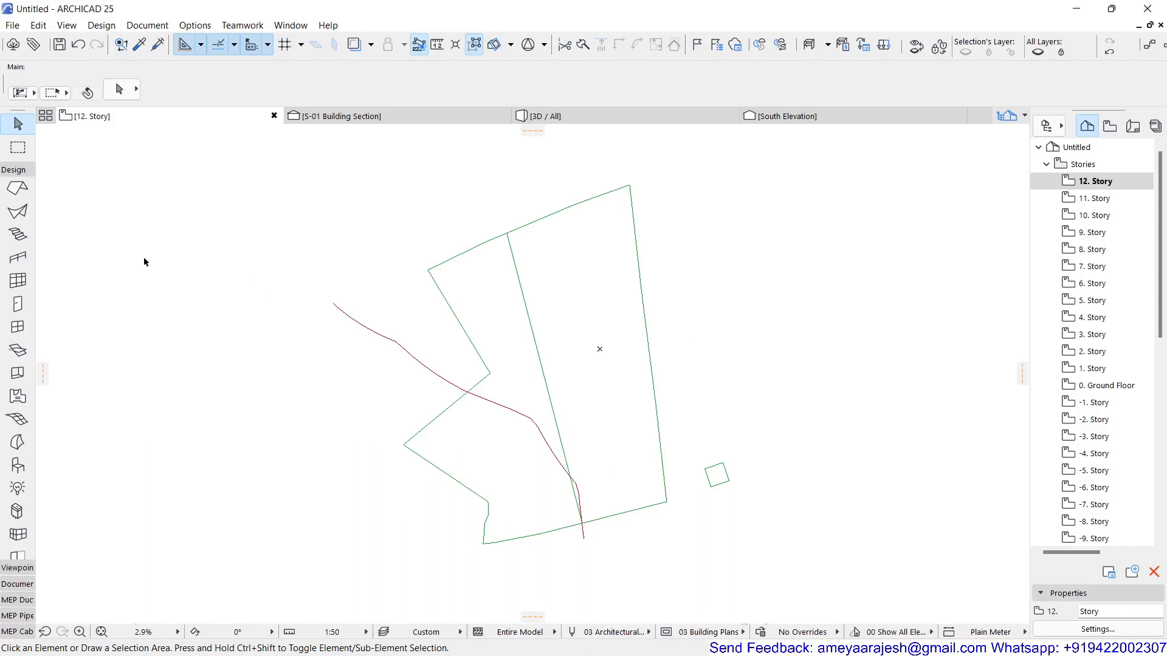
# - Hide the 2D Drafting - General and Contours - 3D layers on the story 12 plan by picking the contour elements
pyautogui.click(349, 319)
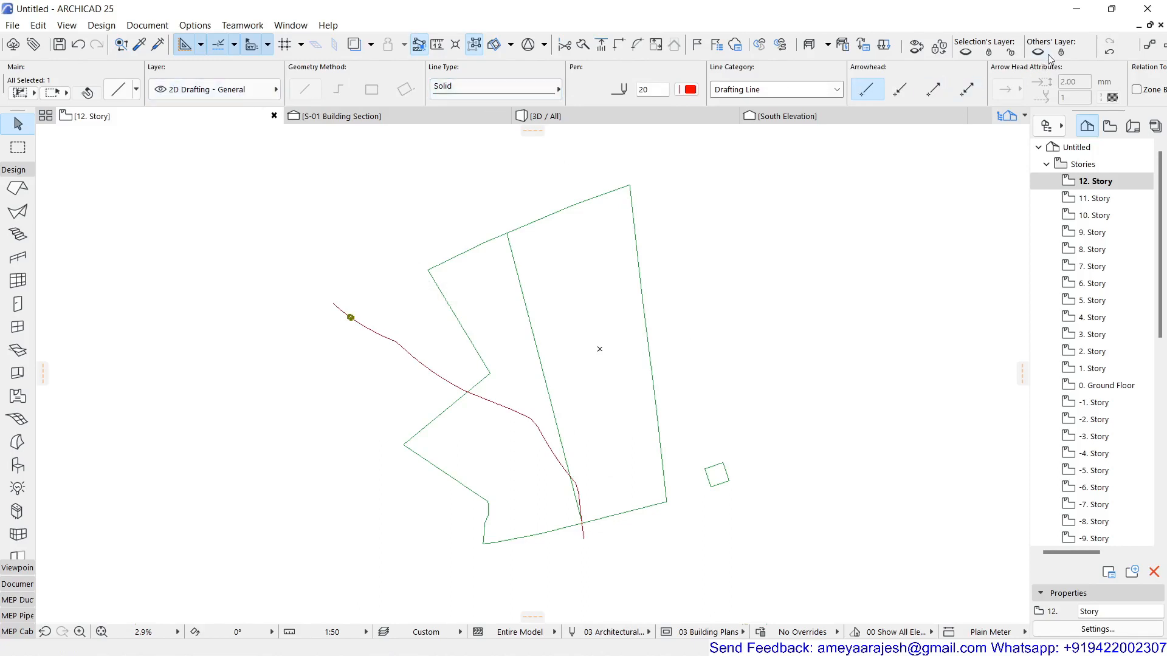
pyautogui.click(966, 55)
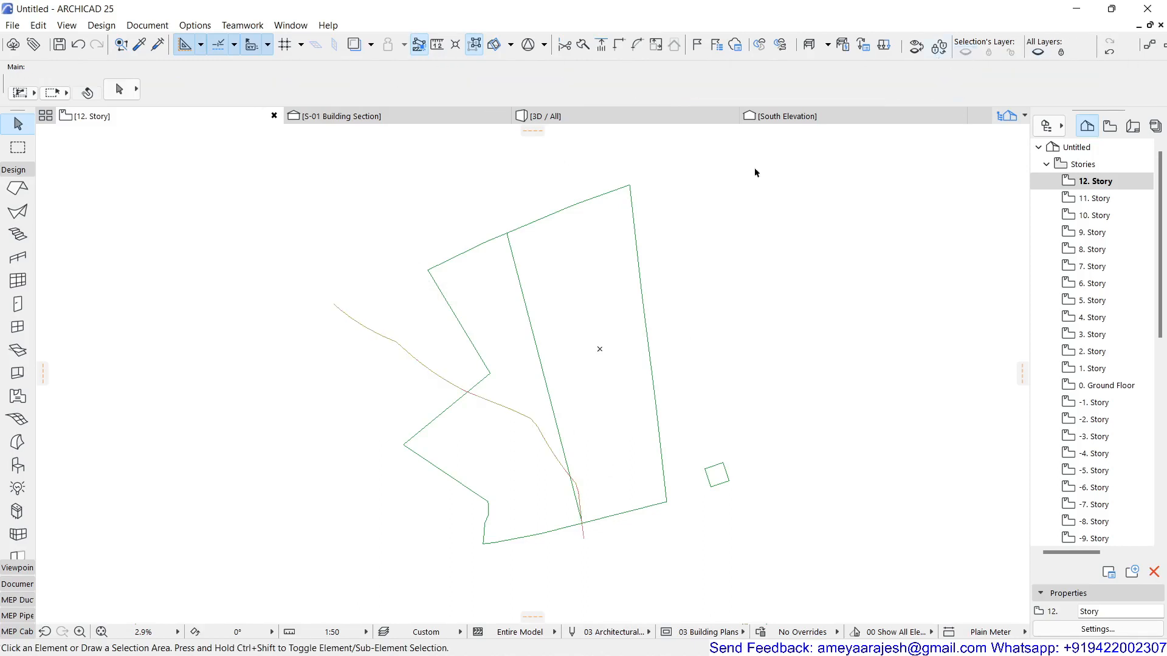
pyautogui.click(402, 345)
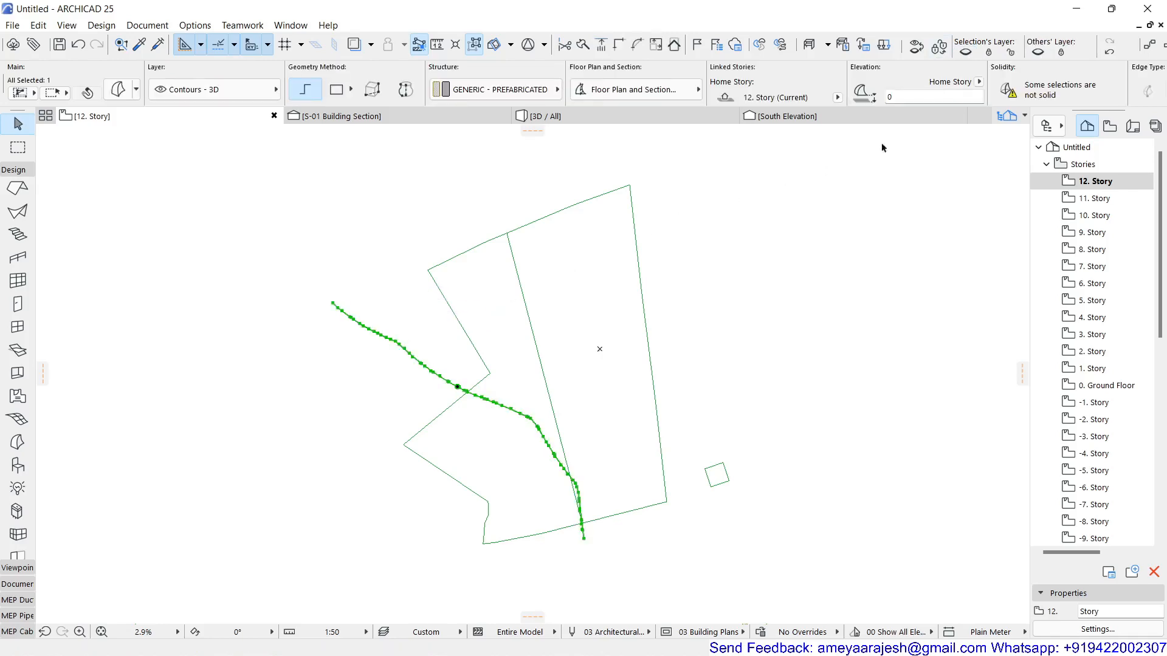
pyautogui.click(966, 53)
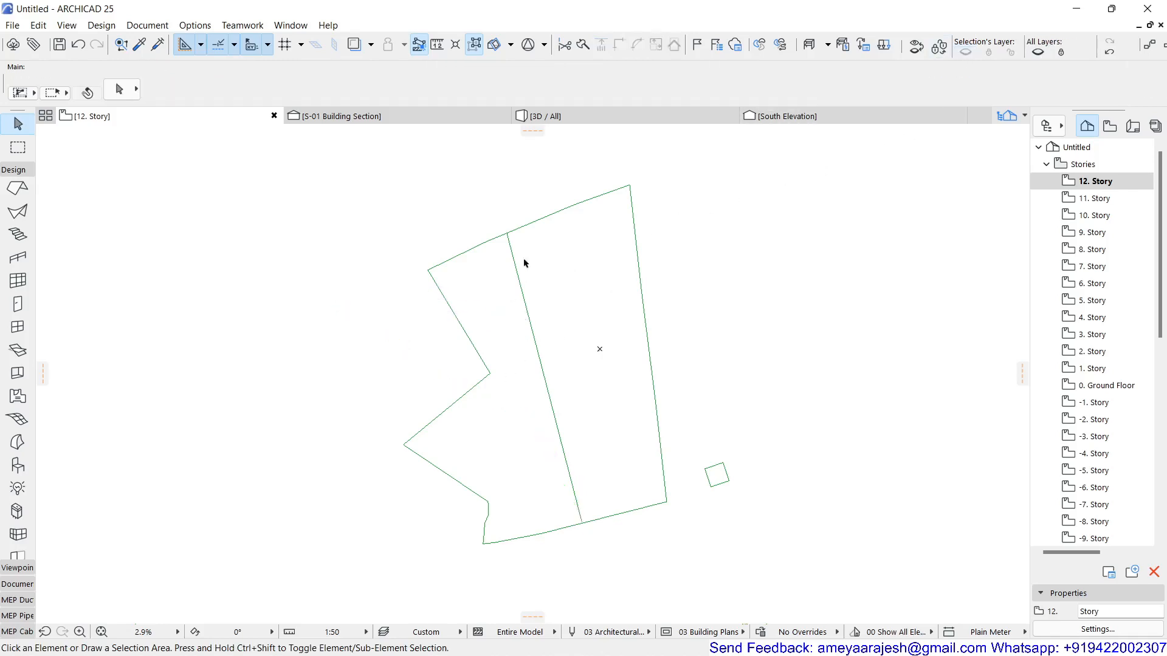
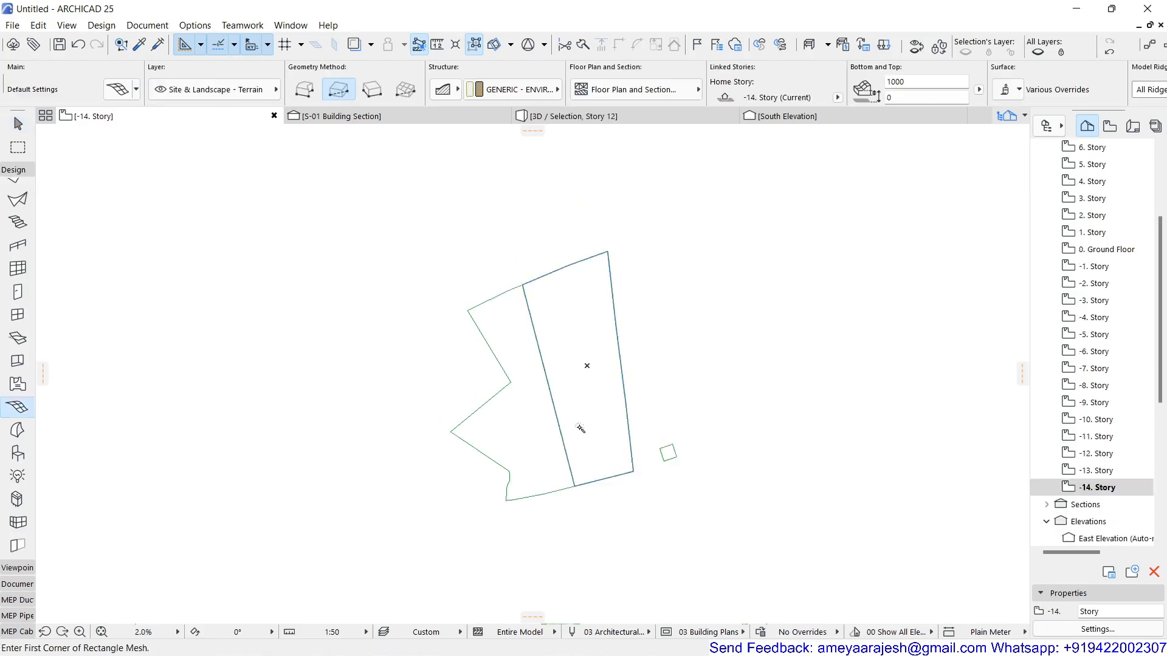
# - Create a mesh on story -14 from the long, narrow plot outline with the Magic Wand and view it alone in 3D
pyautogui.click(580, 428)
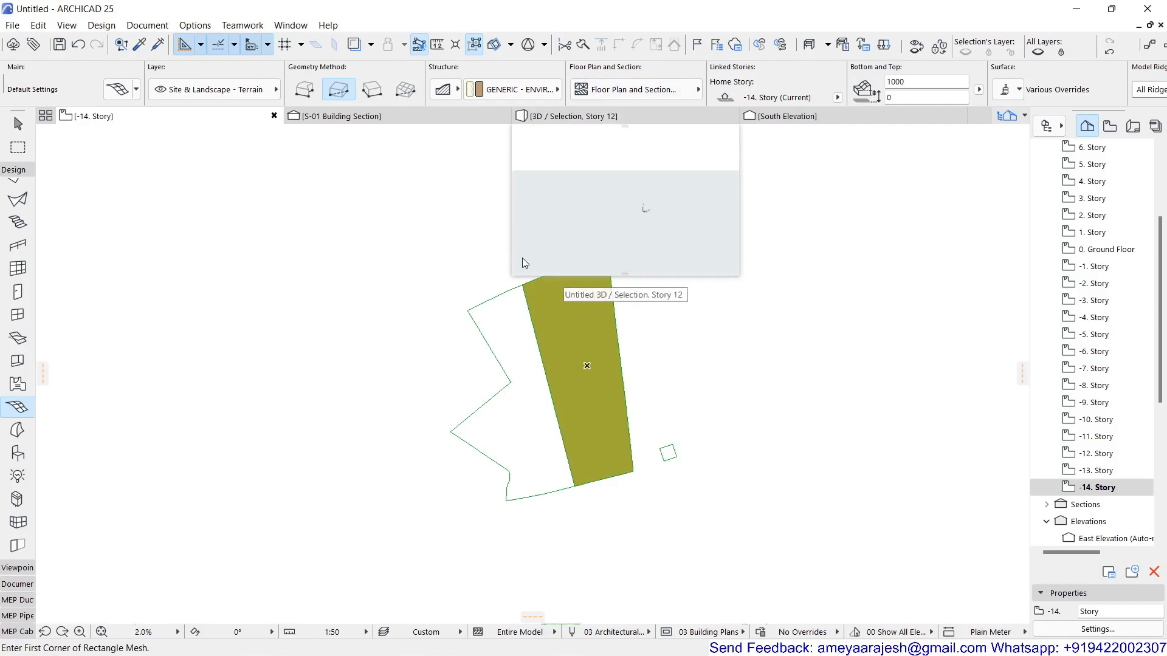
pyautogui.press('Escape')
pyautogui.click(559, 337)
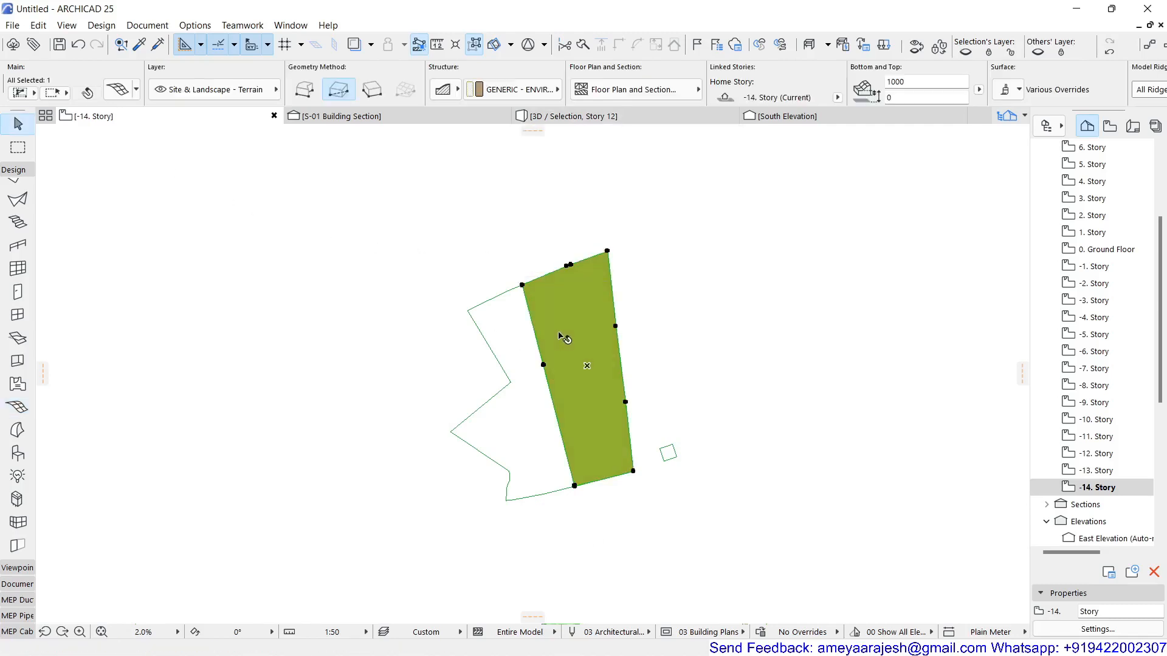
pyautogui.press('F5')
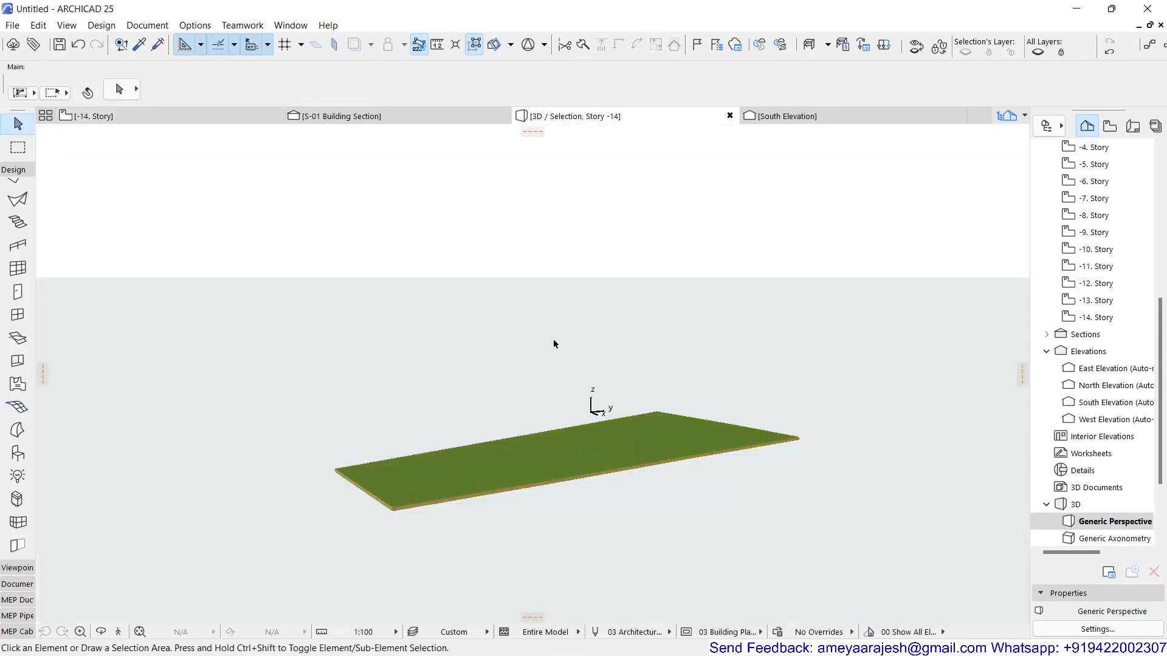
pyautogui.keyDown('shift'); pyautogui.moveTo(490, 471); pyautogui.dragTo(239, 471, button='middle'); pyautogui.keyUp('shift')
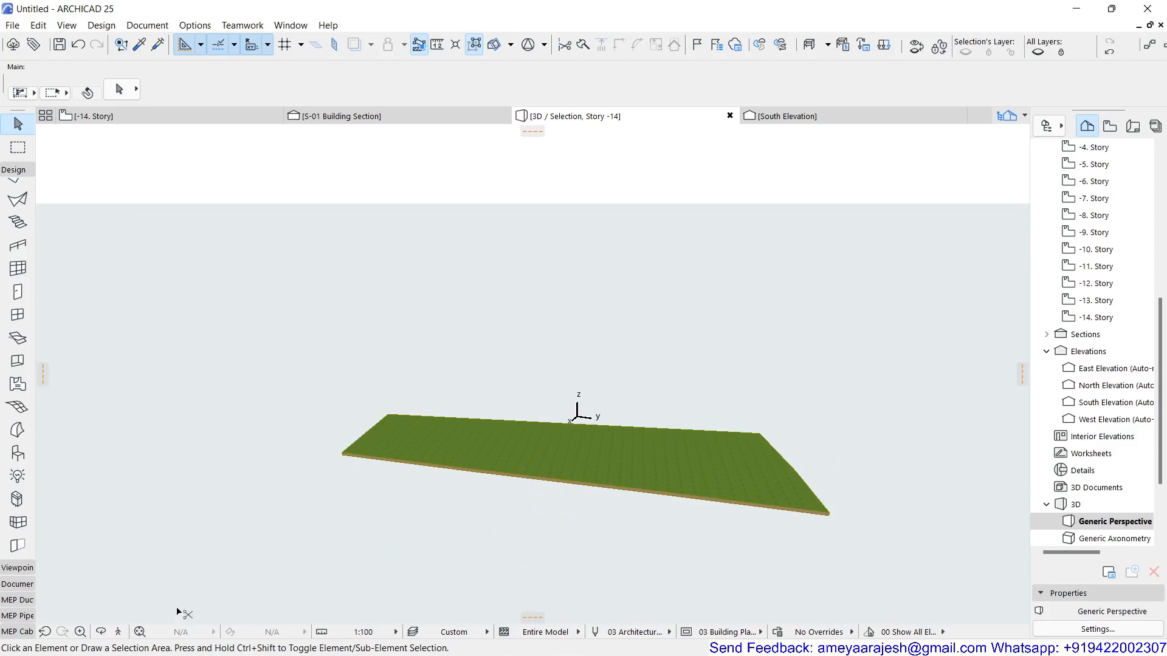
# - Display all elements in 3D, turn on the Contours - 3D layer and inspect the mesh against the contours
pyautogui.press('F5')
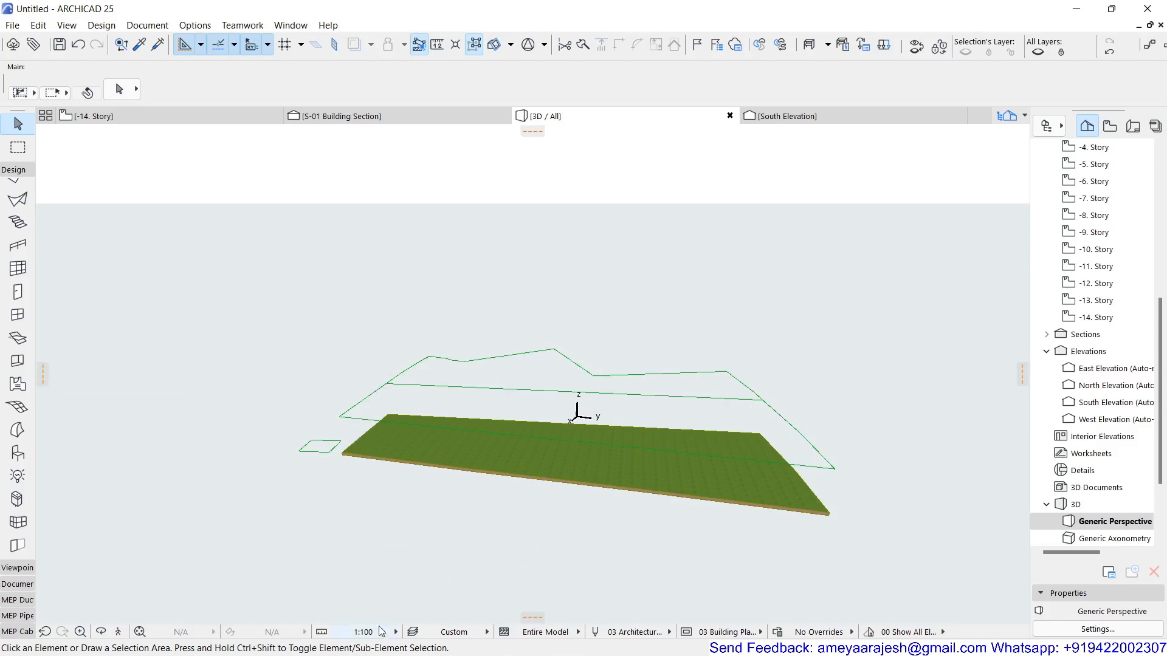
pyautogui.click(413, 632)
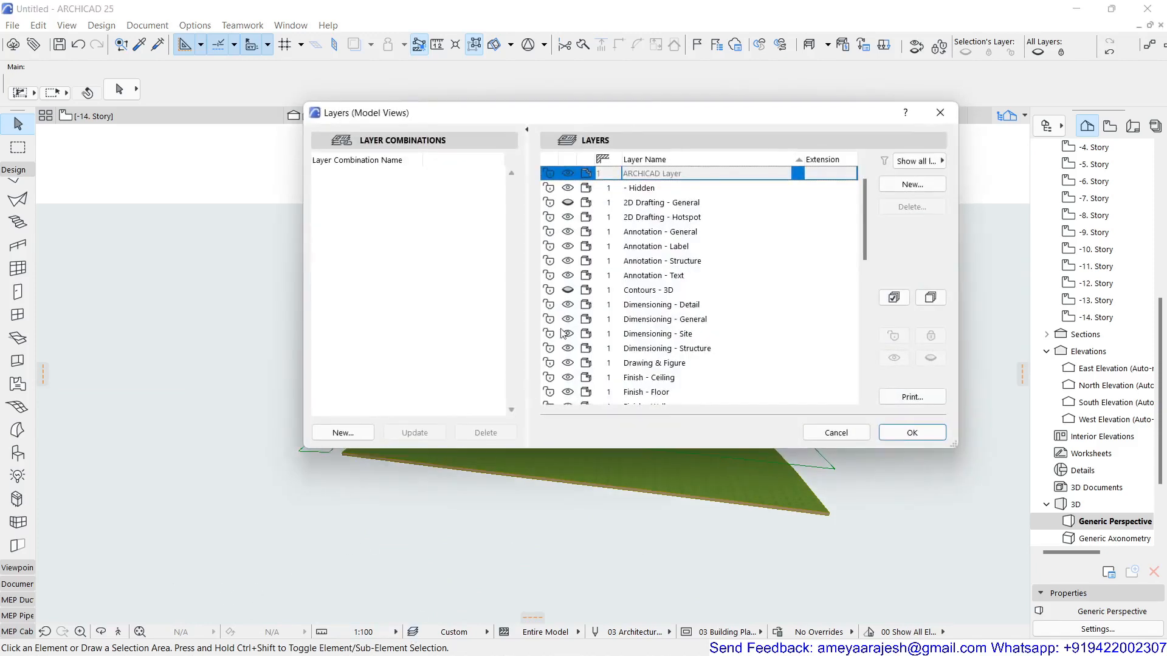
pyautogui.click(567, 291)
pyautogui.click(940, 440)
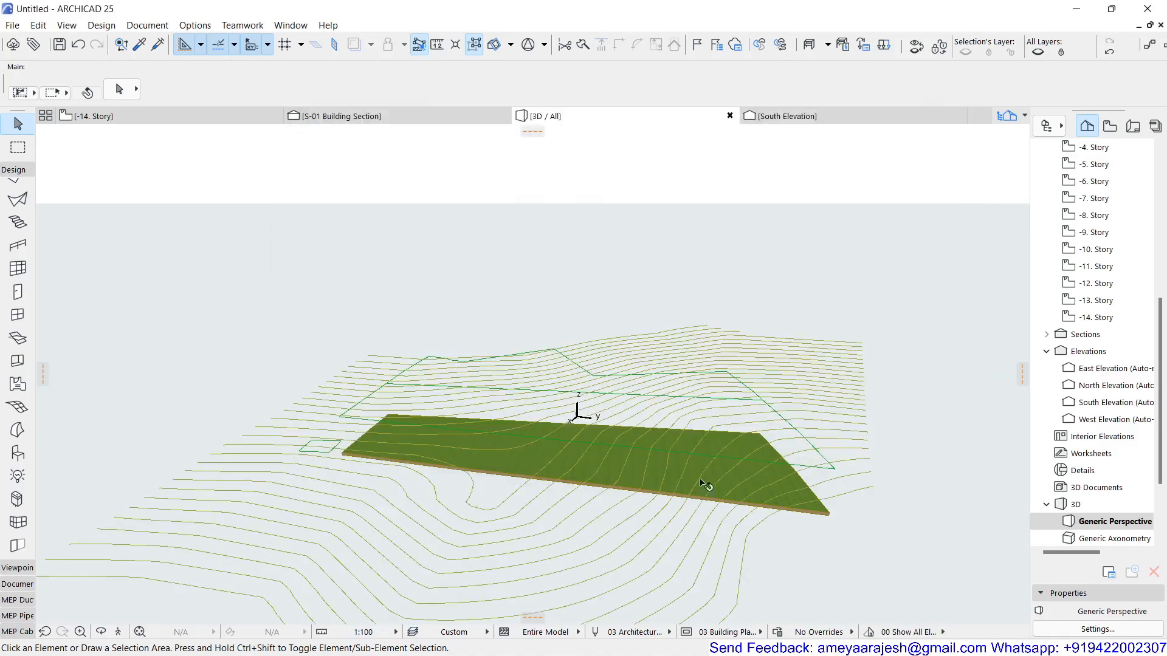
pyautogui.keyDown('shift'); pyautogui.moveTo(631, 567); pyautogui.dragTo(388, 466, button='middle'); pyautogui.keyUp('shift')
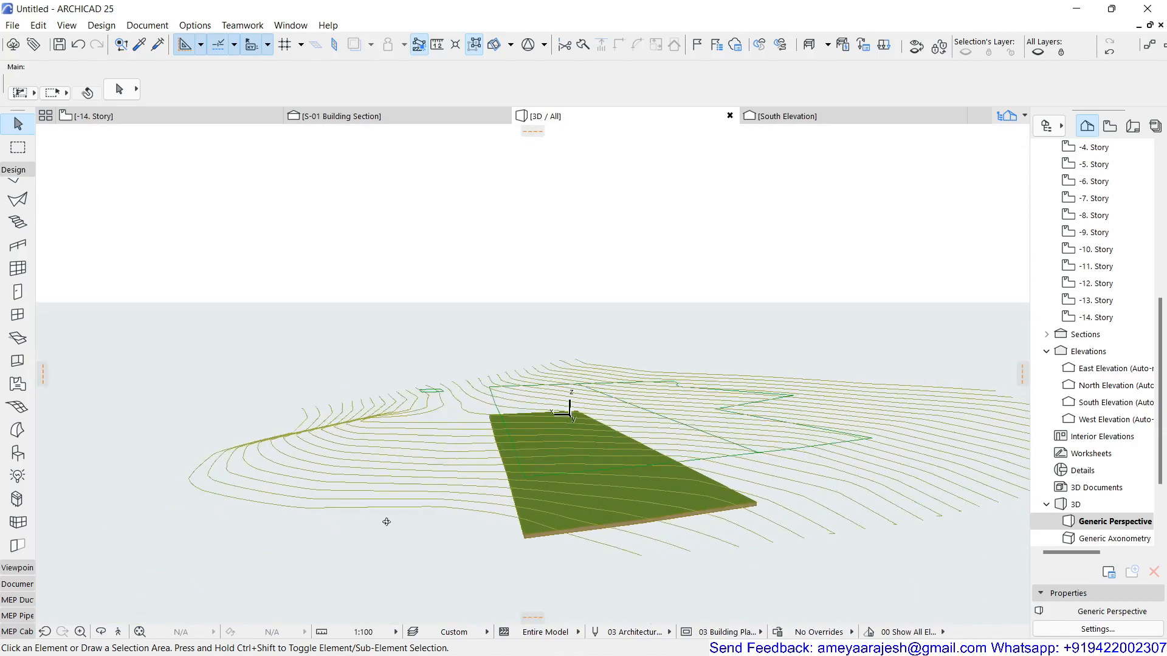
pyautogui.moveTo(386, 522)
pyautogui.keyDown('shift'); pyautogui.mouseDown(button='middle')
pyautogui.moveTo(690, 511)
pyautogui.moveTo(751, 519)
pyautogui.moveTo(674, 547)
pyautogui.moveTo(686, 587)
pyautogui.mouseUp(button='middle'); pyautogui.keyUp('shift')
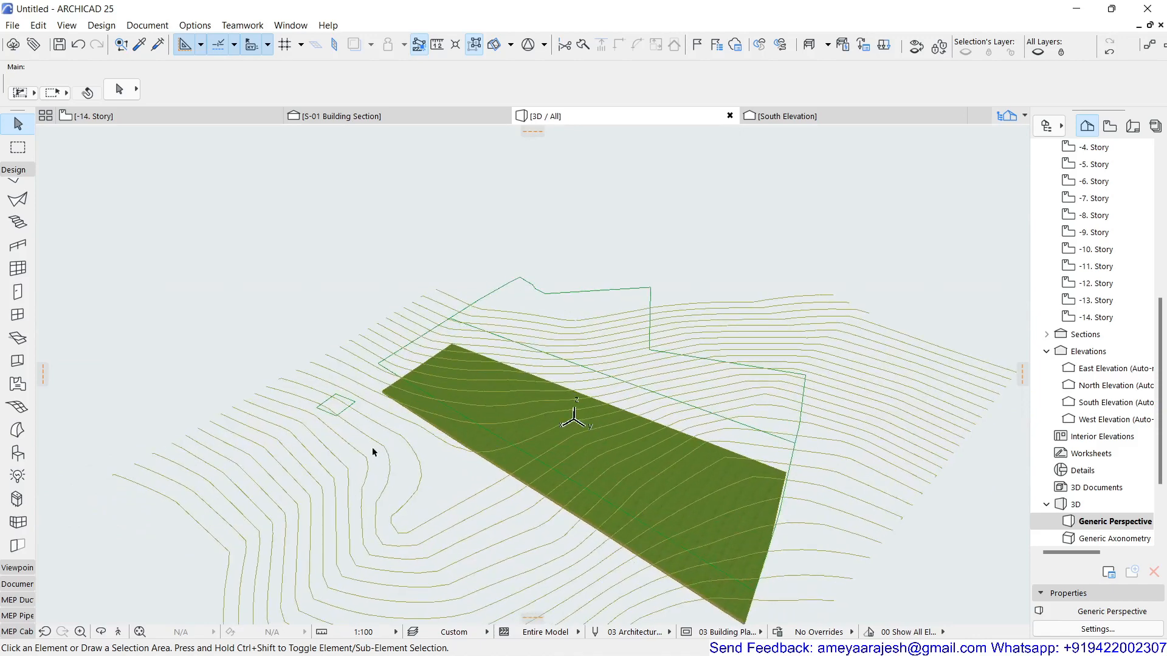
# - Return to the story -14 floor plan and make the Contours - 3D layer visible there
pyautogui.click(151, 122)
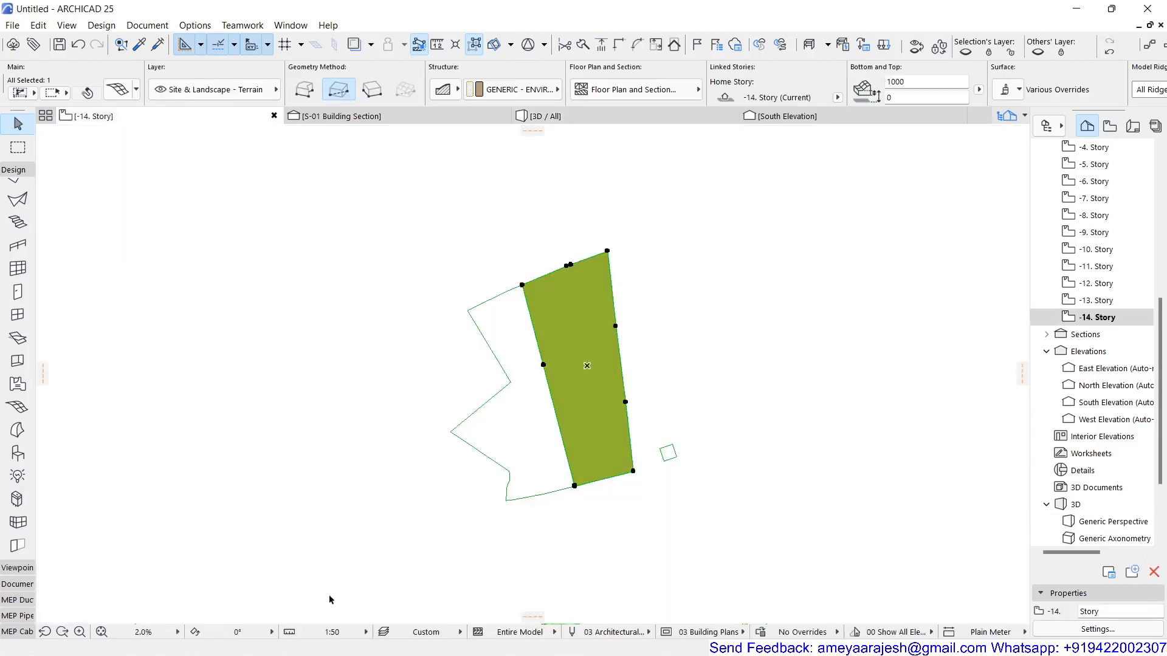
pyautogui.click(382, 634)
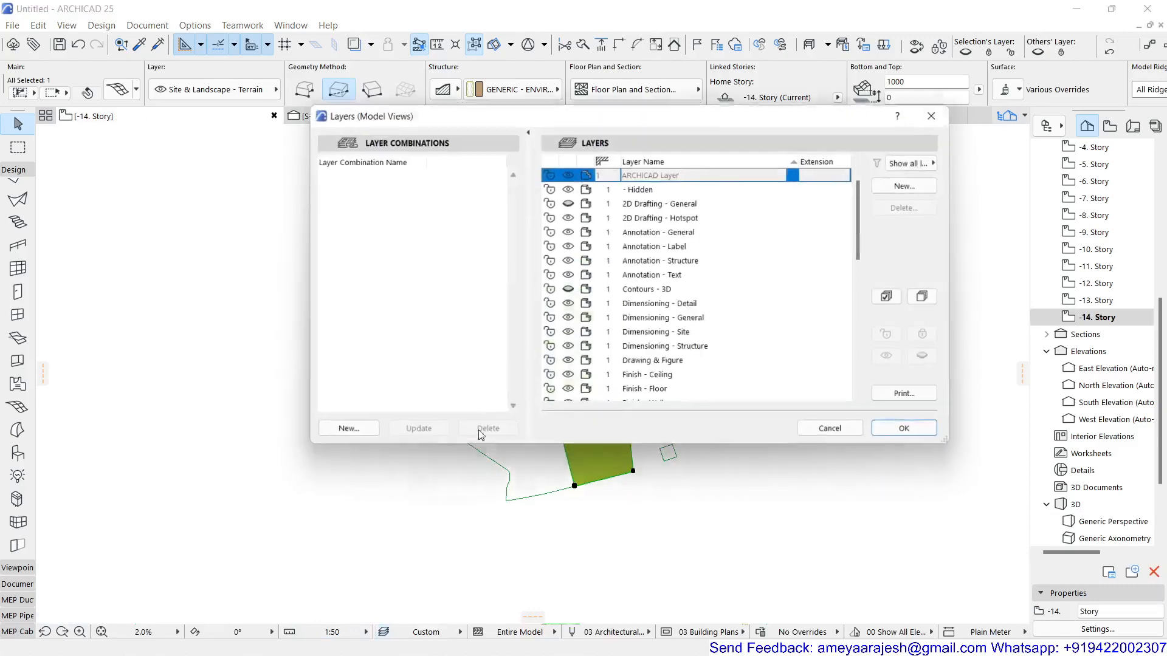
pyautogui.click(566, 291)
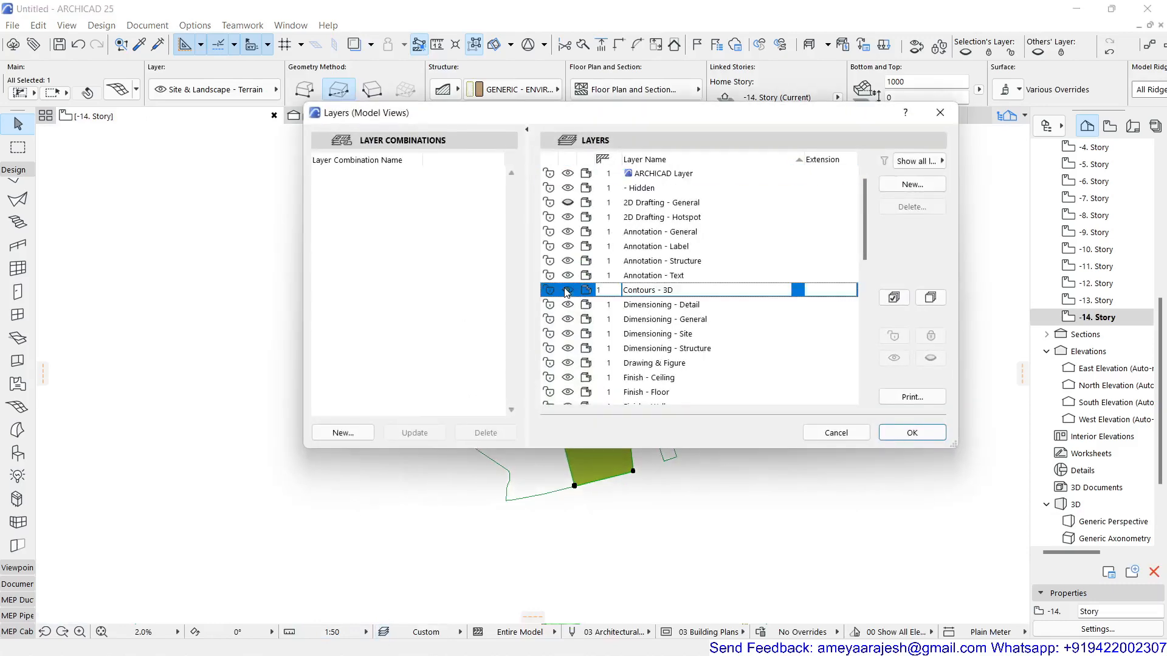
pyautogui.click(898, 433)
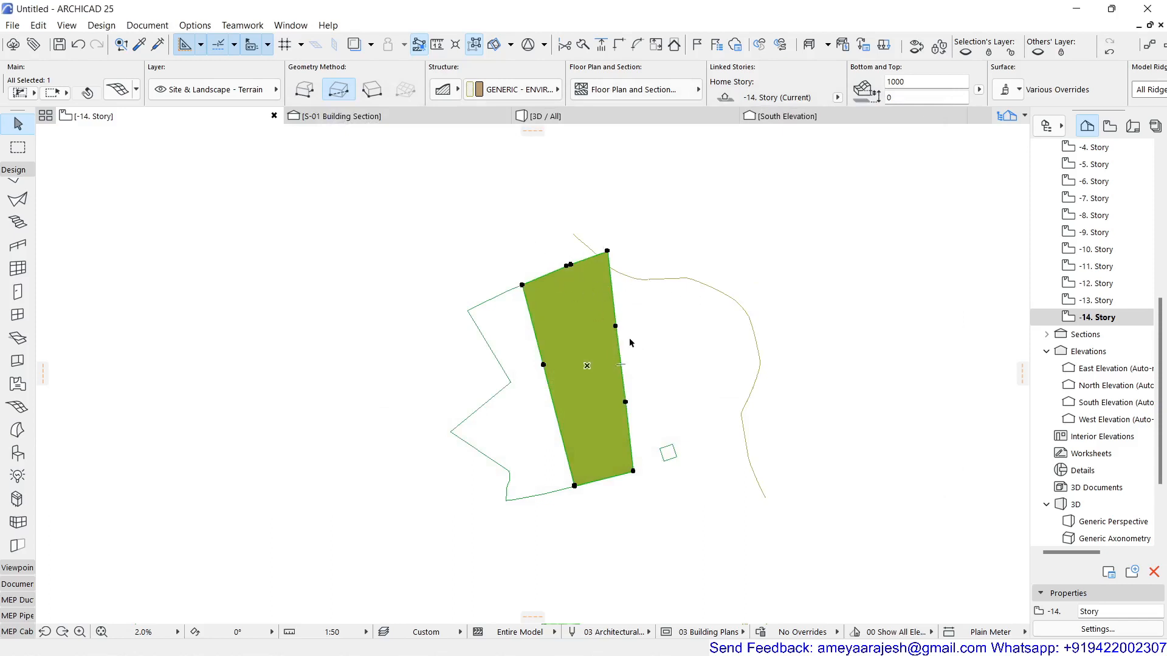
# - Set the story -14 site mesh's Show on Stories option to All Stories in its selection settings
pyautogui.scroll(3, 595, 254)
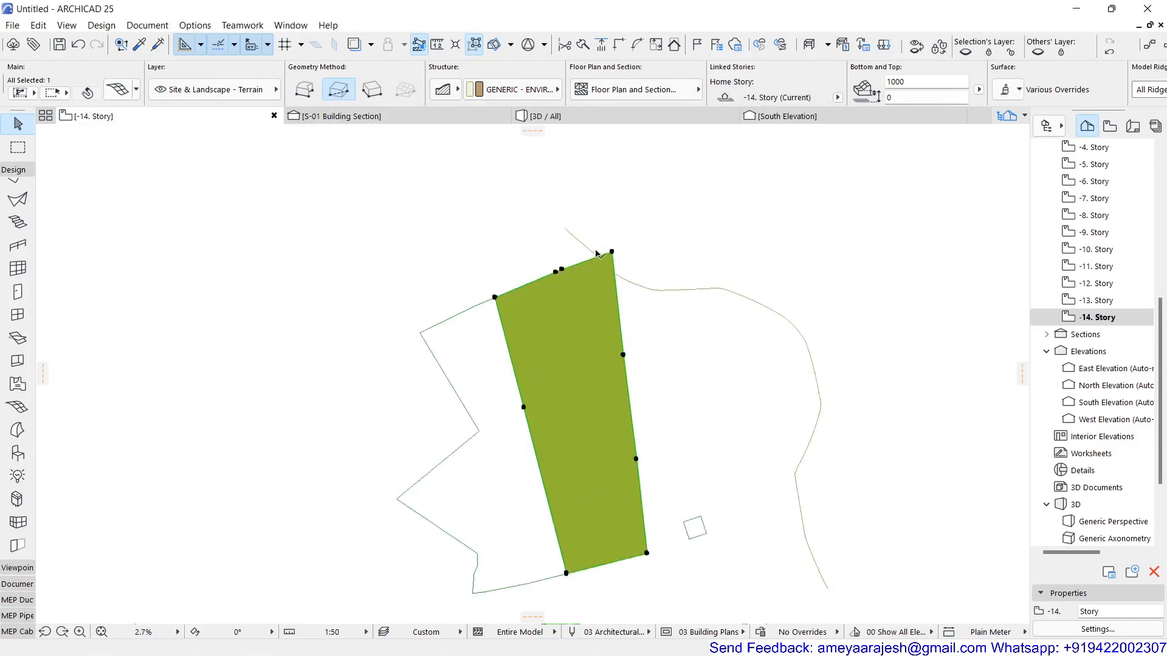
pyautogui.doubleClick(1097, 302)
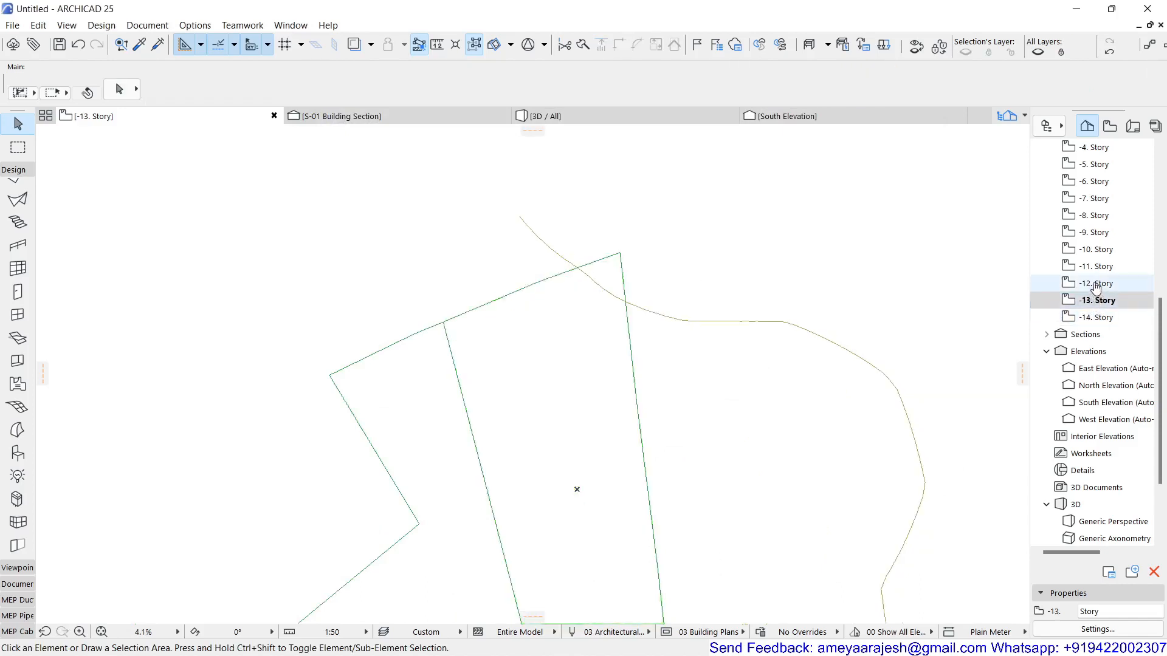
pyautogui.doubleClick(1097, 317)
pyautogui.click(560, 327)
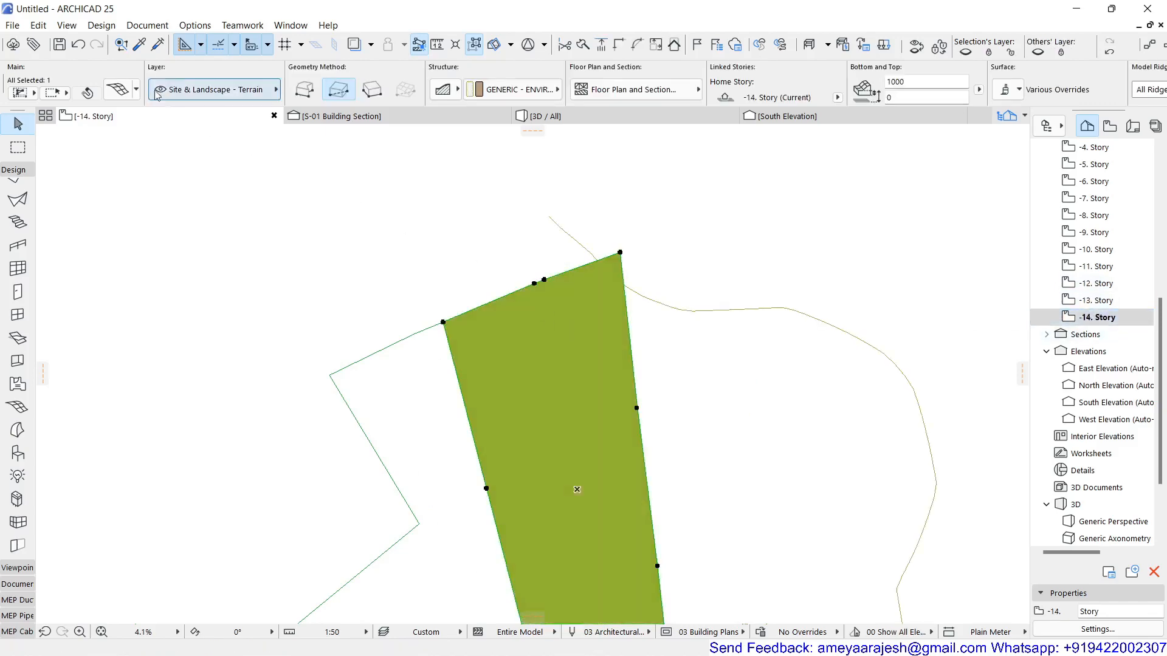
pyautogui.click(128, 90)
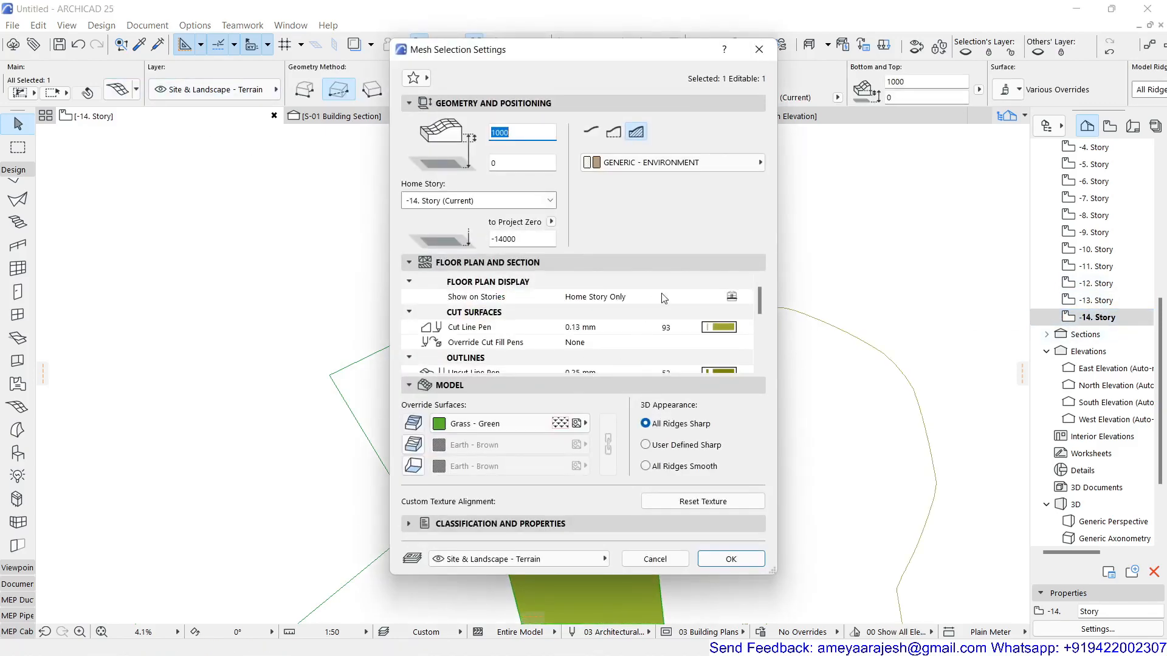
pyautogui.click(748, 297)
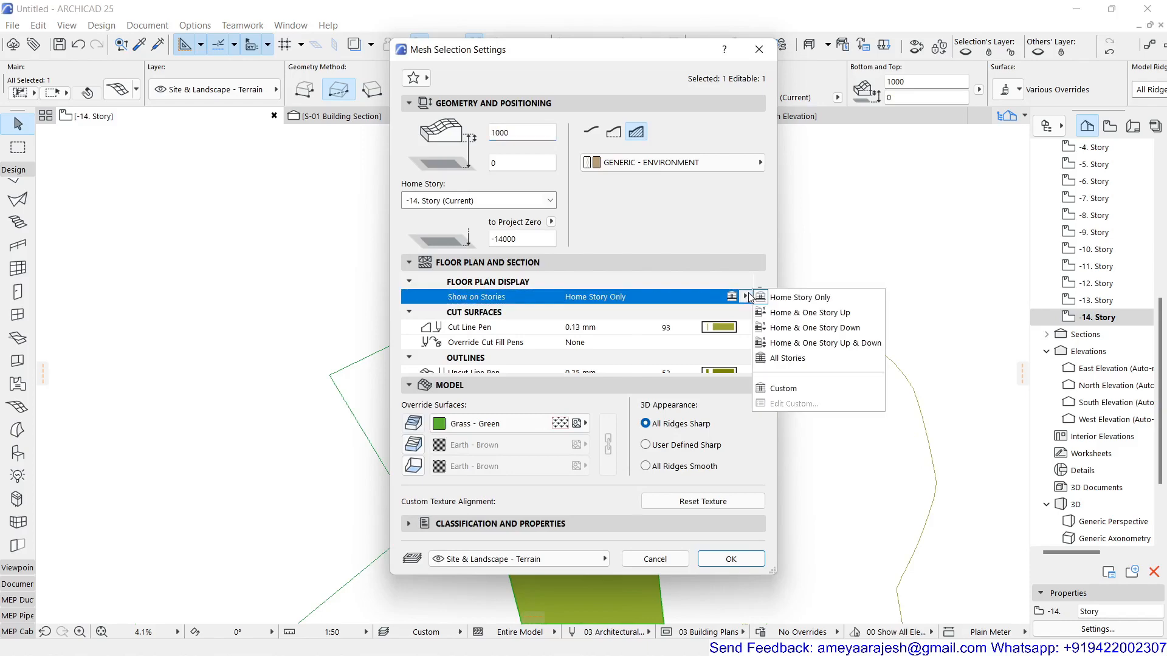
pyautogui.click(799, 358)
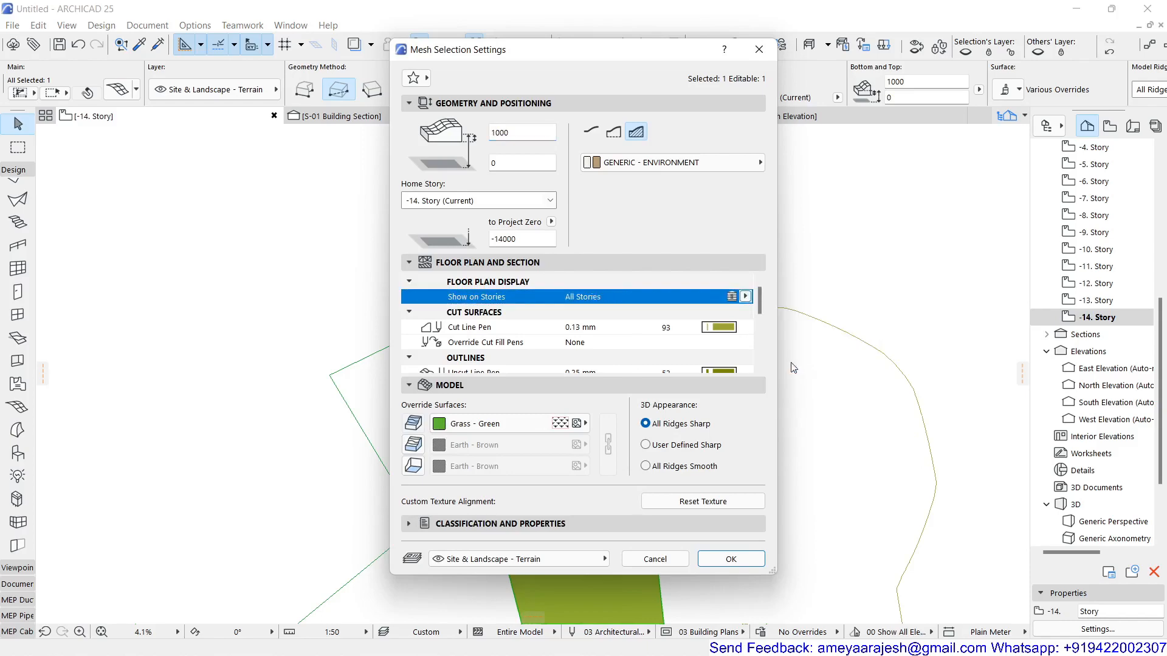
pyautogui.click(731, 559)
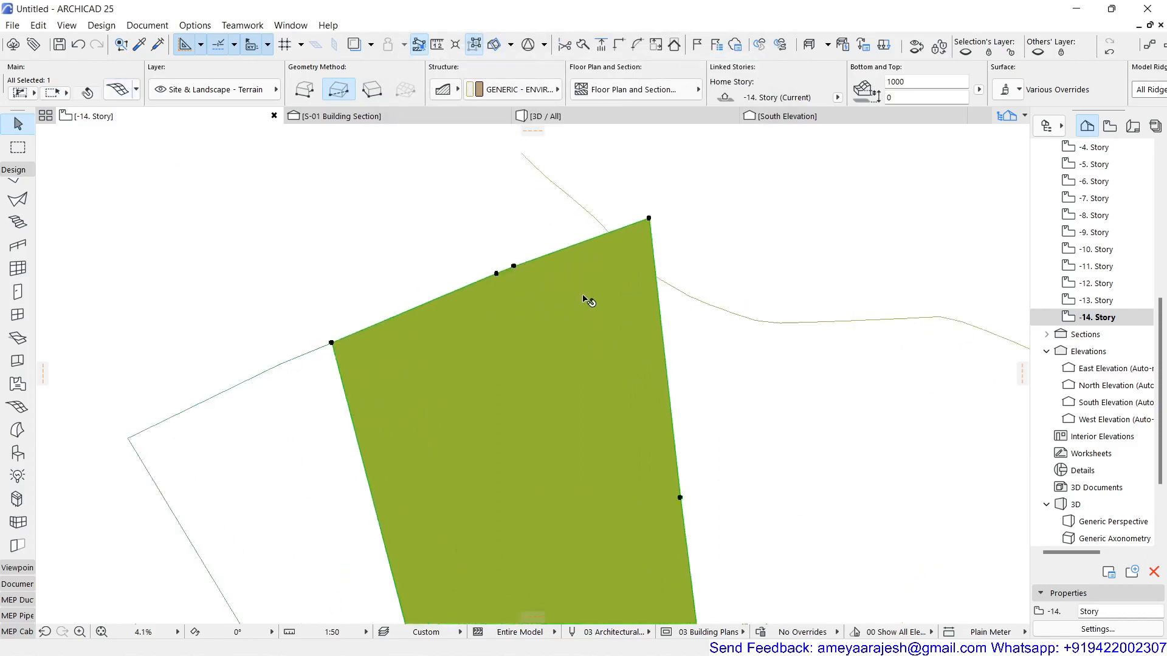
# - Activate the Mesh tool with the selected site mesh's settings, ready at the mesh corner crossed by the contour
pyautogui.scroll(5, 586, 300)
pyautogui.scroll(-5, 626, 325)
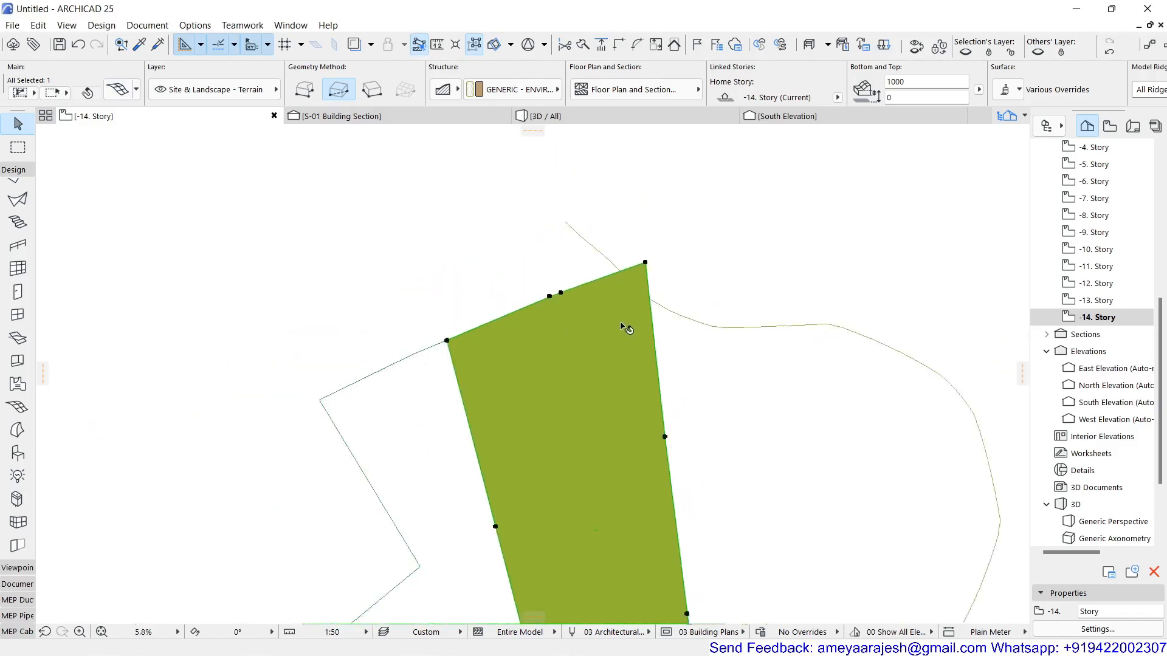
pyautogui.scroll(-3, 668, 362)
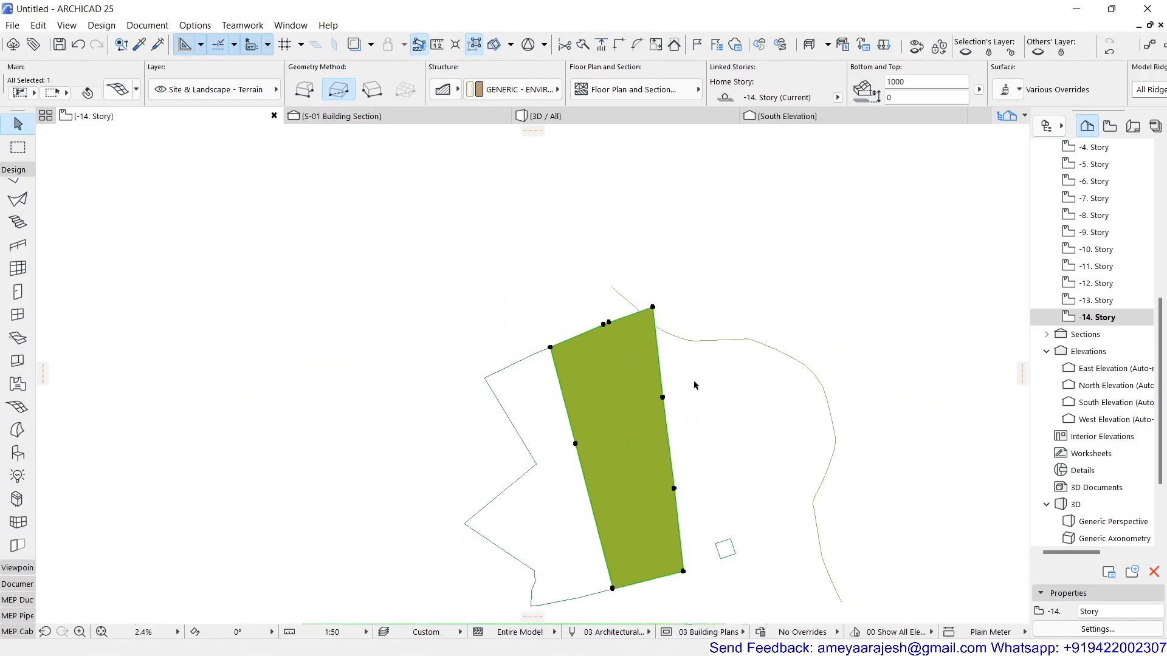
pyautogui.moveTo(693, 381); pyautogui.dragTo(631, 344, button='middle')
pyautogui.scroll(3, 606, 317)
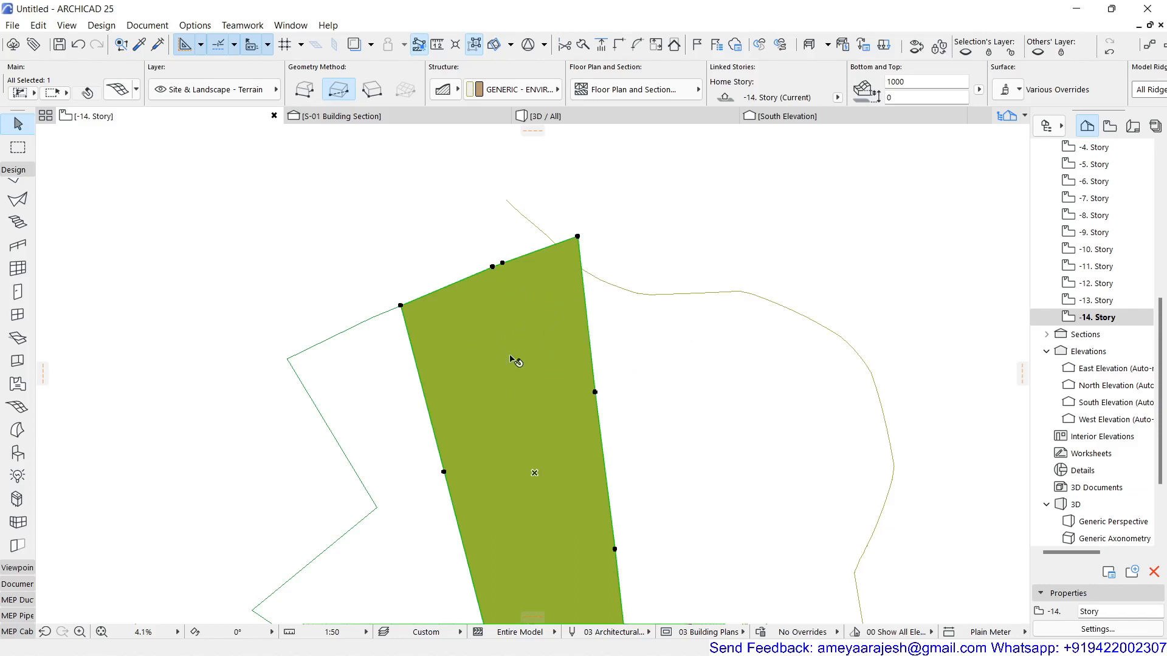
pyautogui.keyDown('alt'); pyautogui.click(490, 318); pyautogui.keyUp('alt')
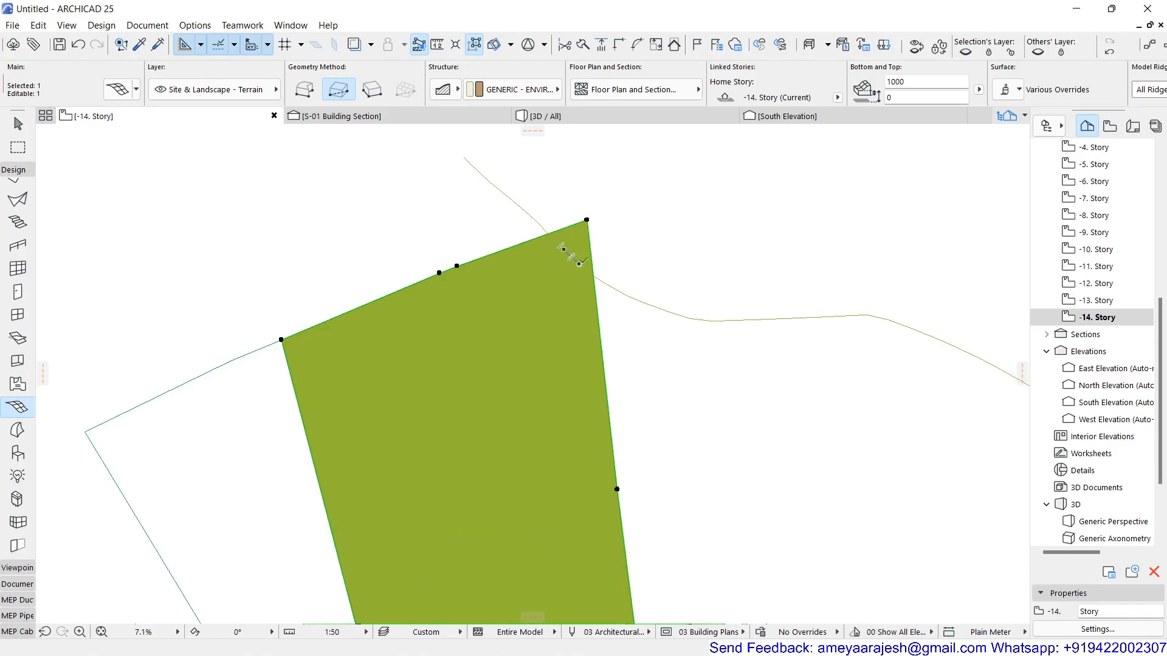
pyautogui.scroll(3, 582, 261)
pyautogui.scroll(3, 582, 267)
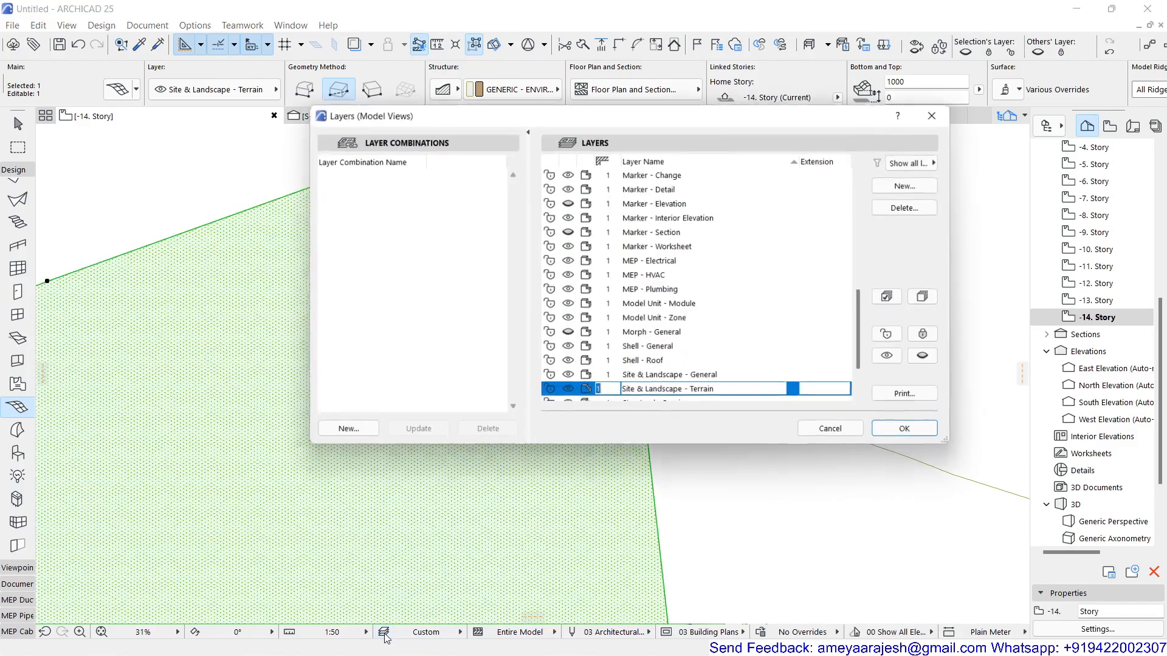
# - Show the 2D Drafting - General layer and hide the Contours - 3D layer
pyautogui.click(383, 632)
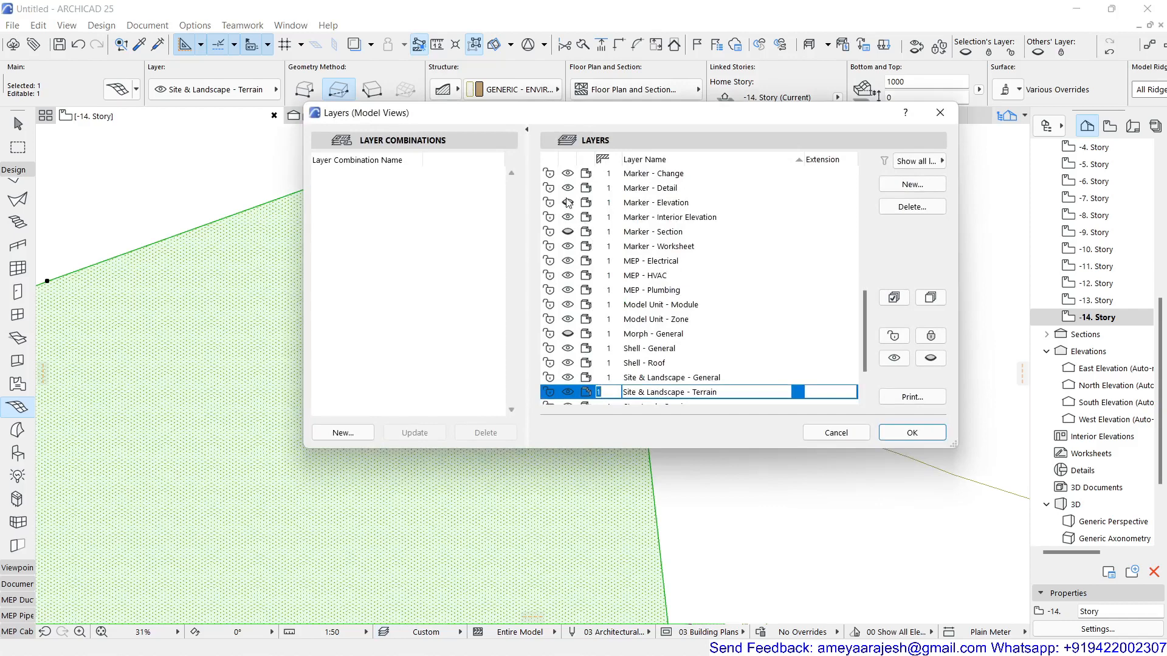
pyautogui.scroll(8, 567, 202)
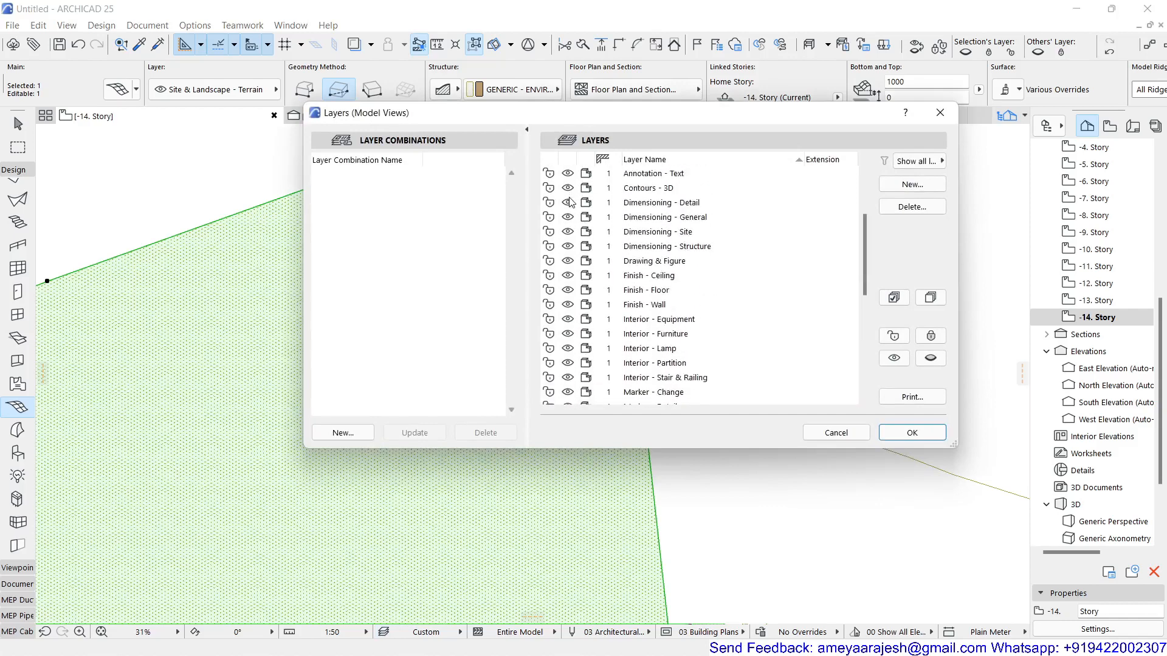
pyautogui.scroll(2, 572, 202)
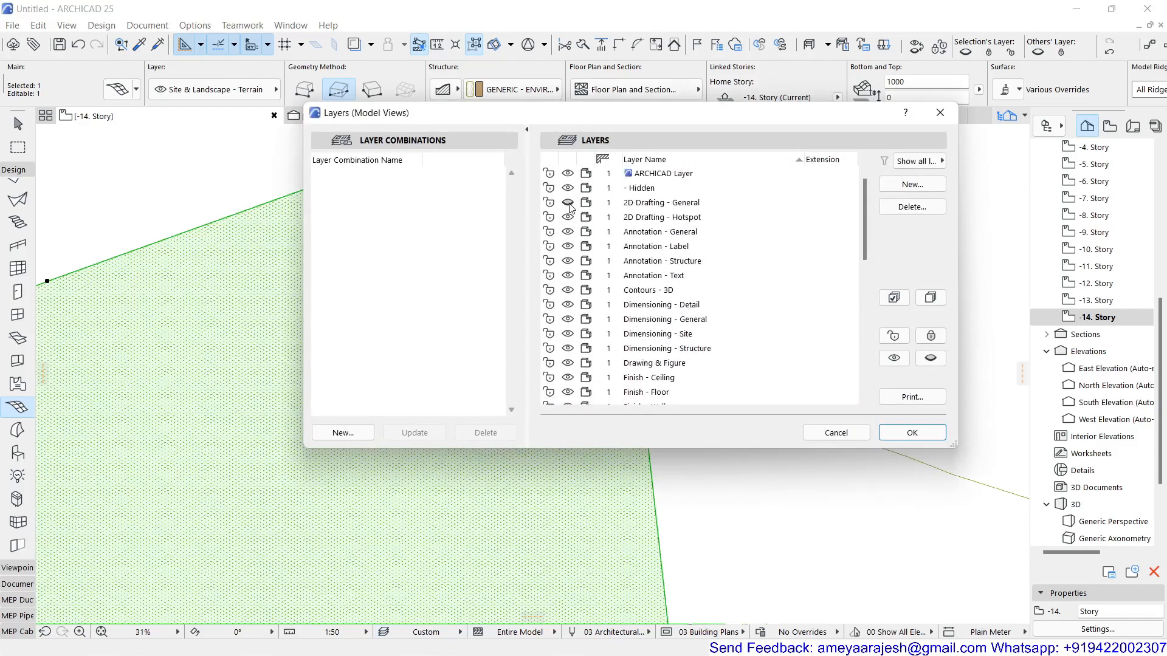
pyautogui.click(570, 206)
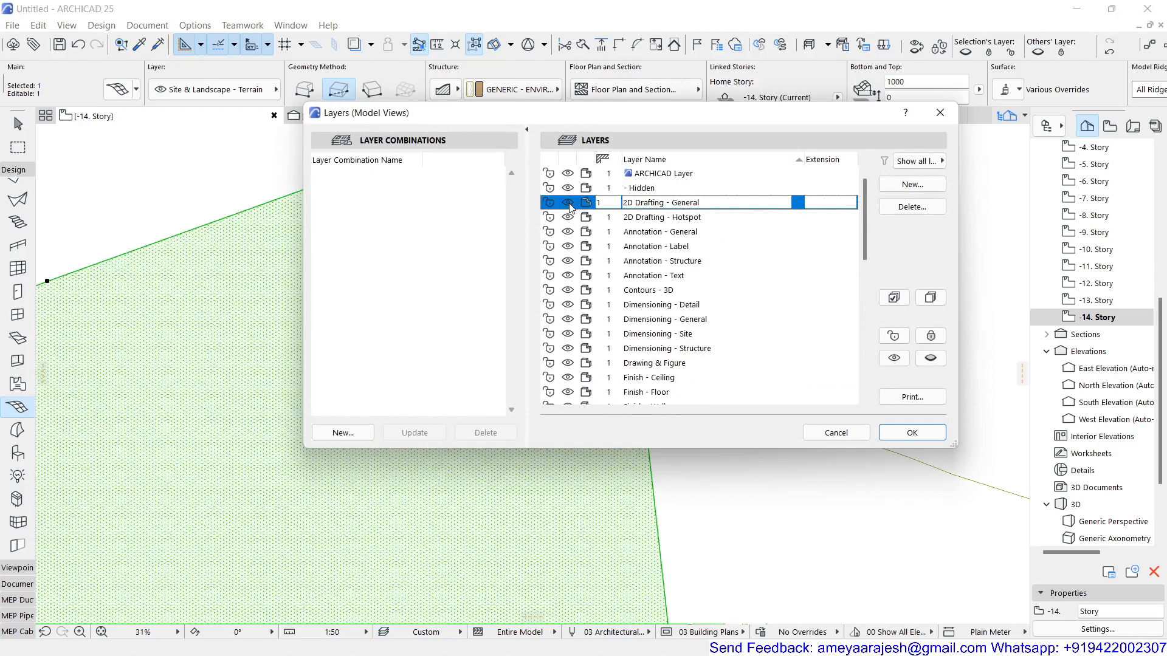
pyautogui.scroll(-4, 588, 281)
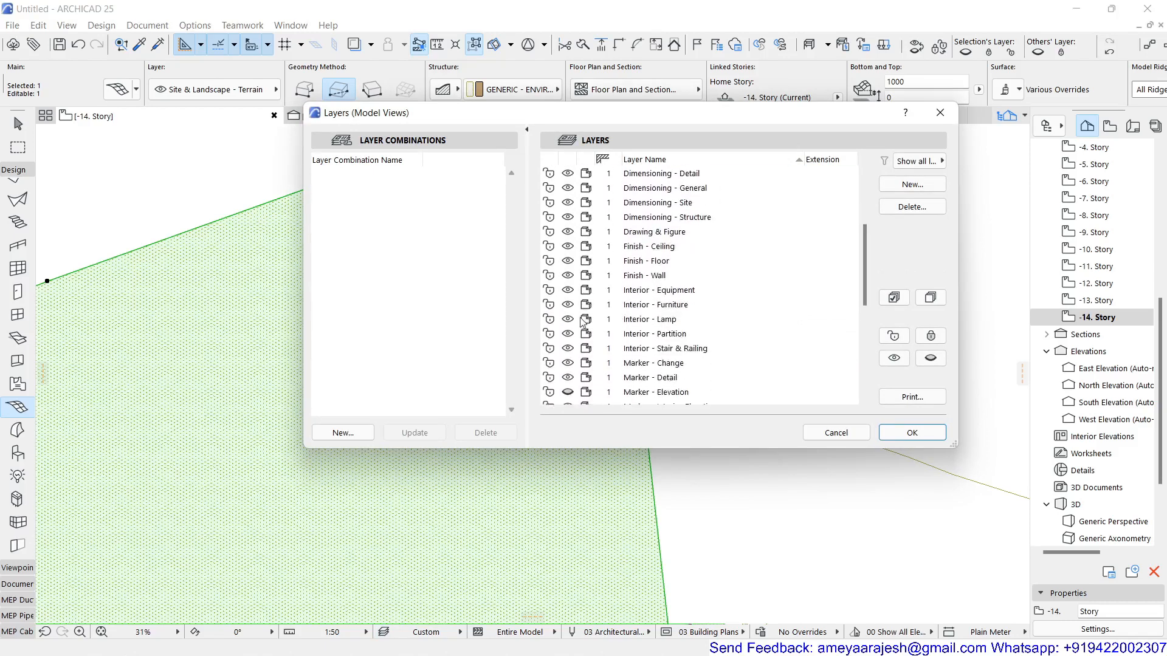
pyautogui.click(567, 388)
pyautogui.scroll(-2, 571, 392)
pyautogui.scroll(4, 572, 392)
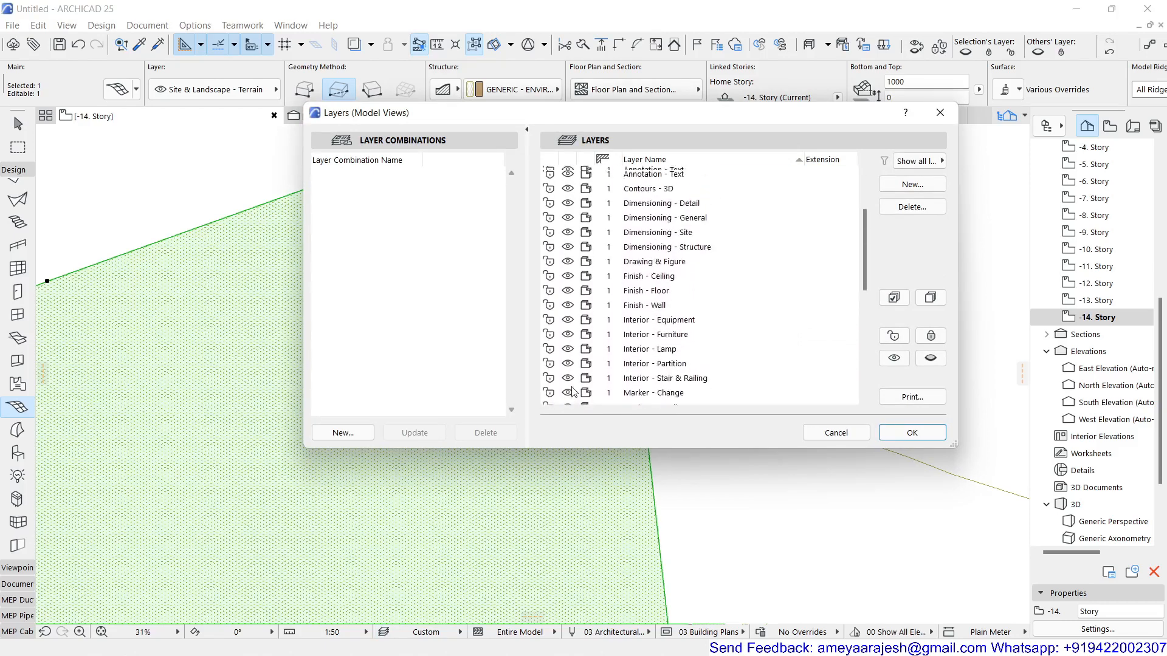
pyautogui.click(568, 203)
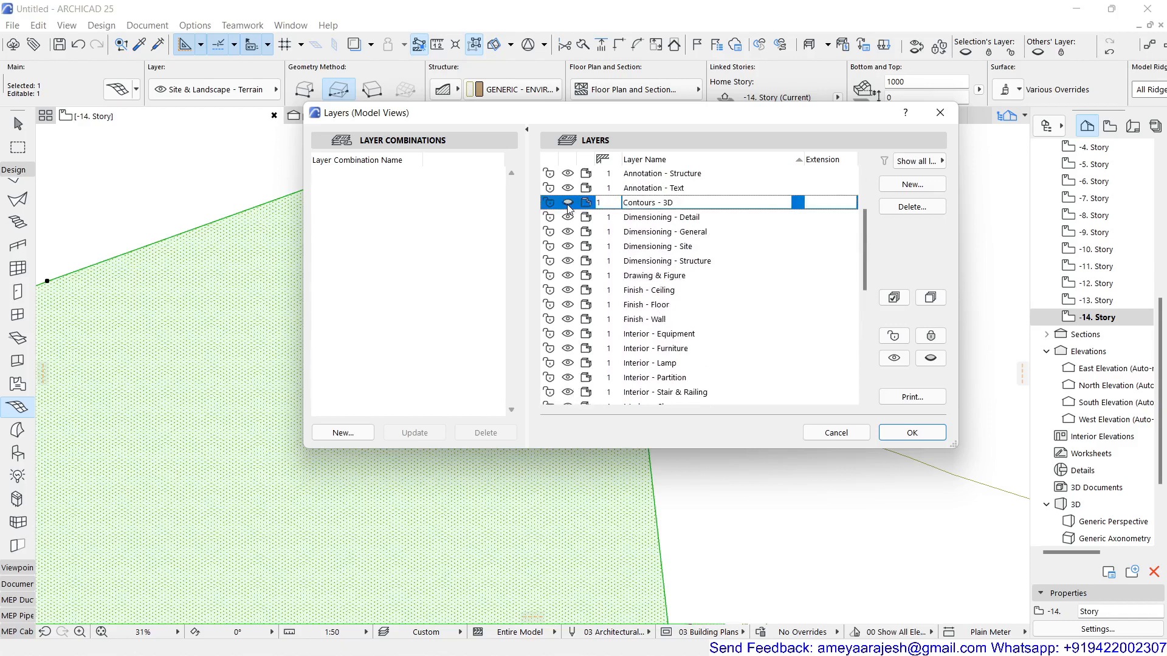
pyautogui.click(888, 433)
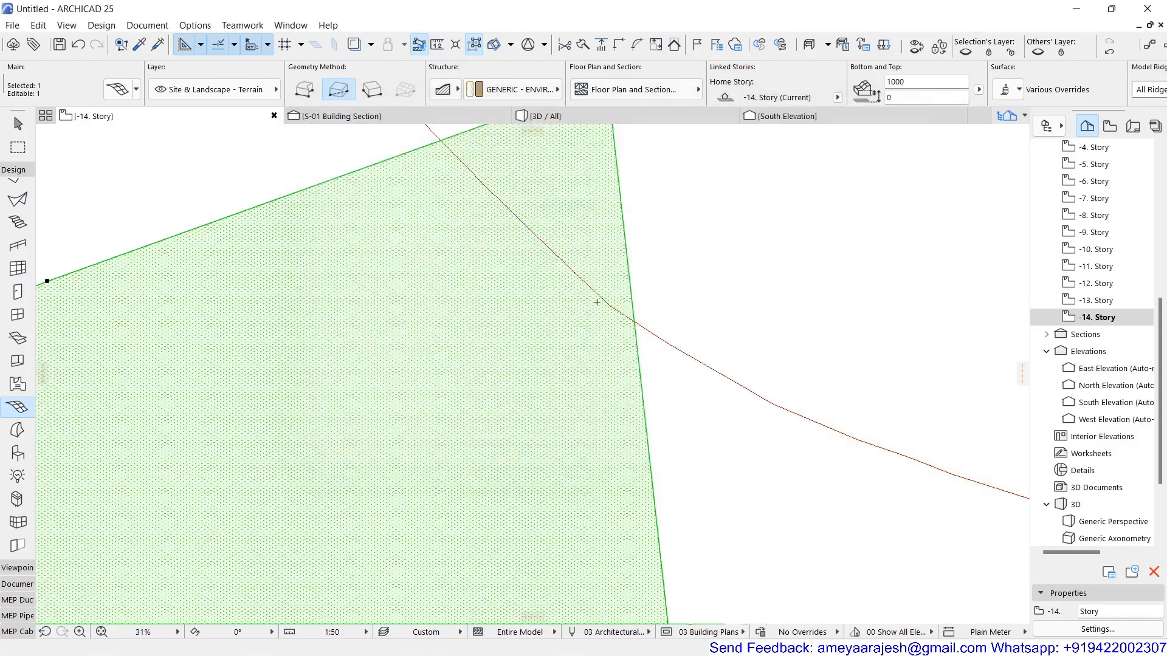
# - Add new mesh points along the story -14 contour line with the Magic Wand, using No Surface Fitting
pyautogui.click(577, 272)
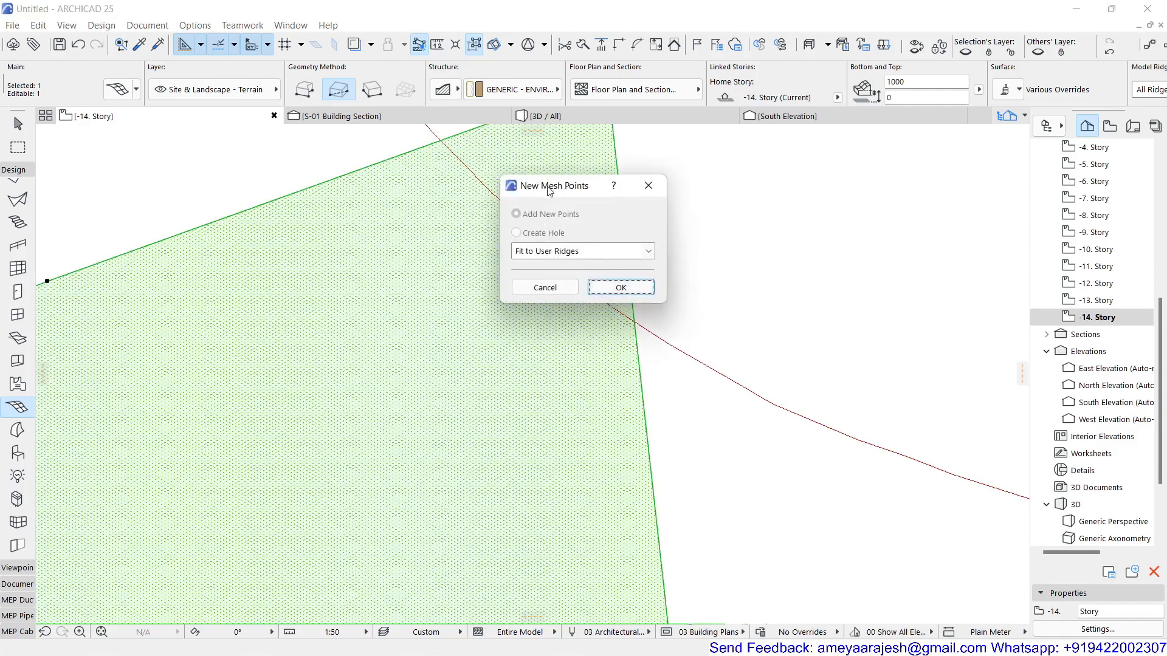
pyautogui.click(546, 255)
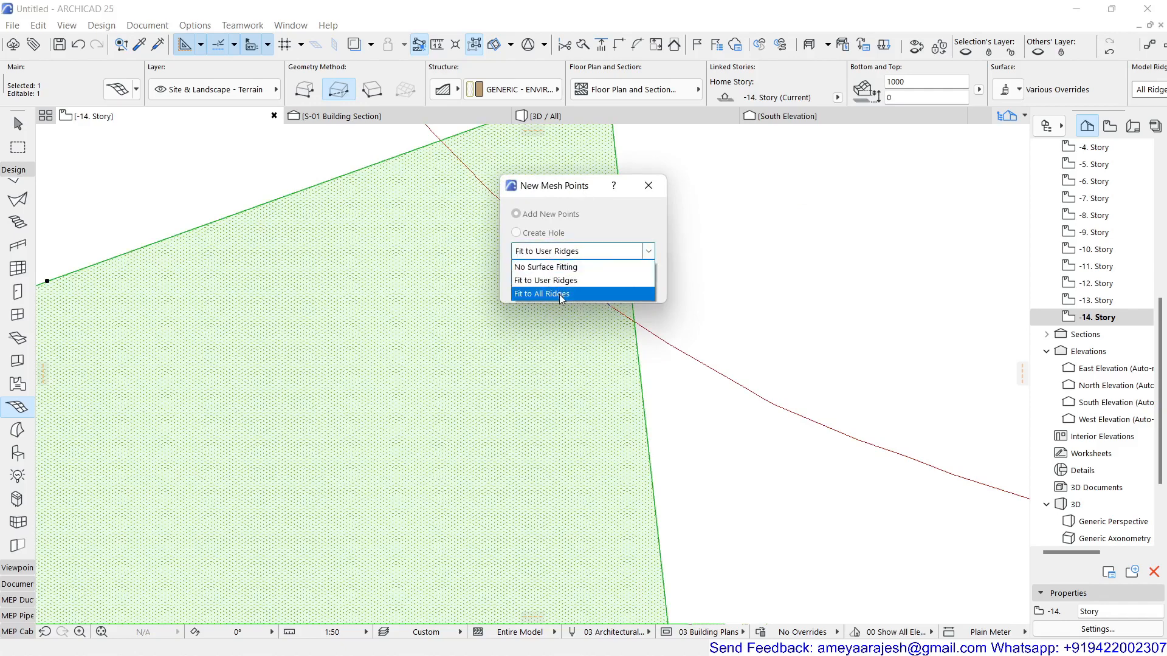
pyautogui.click(559, 267)
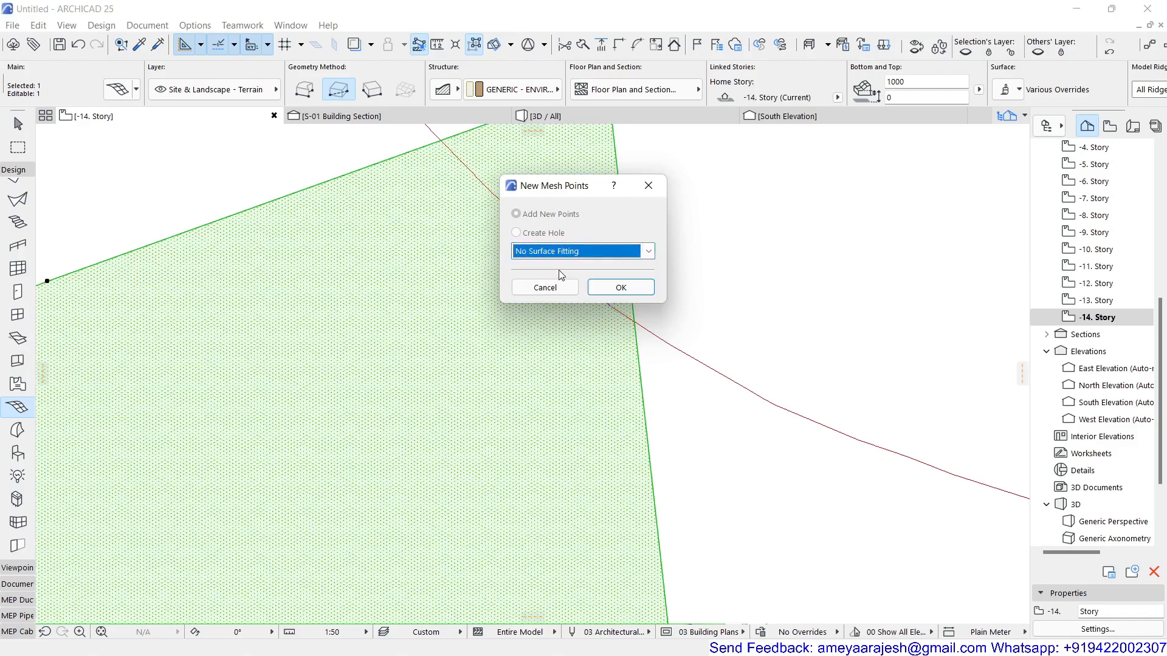
pyautogui.click(617, 289)
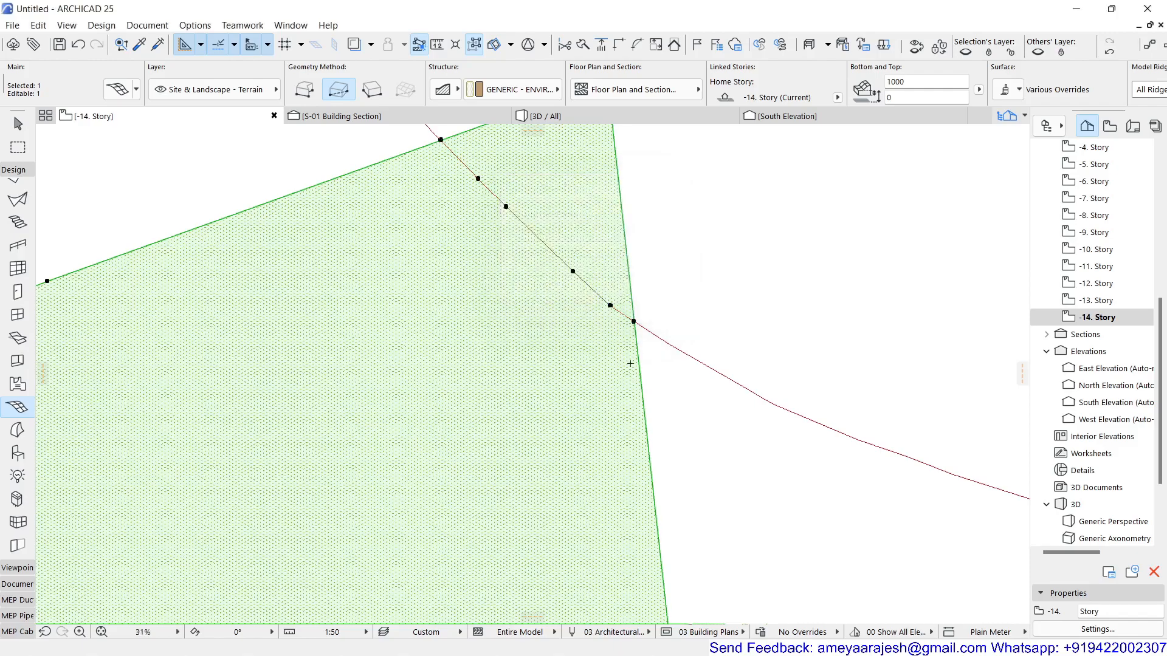
pyautogui.scroll(-3, 640, 377)
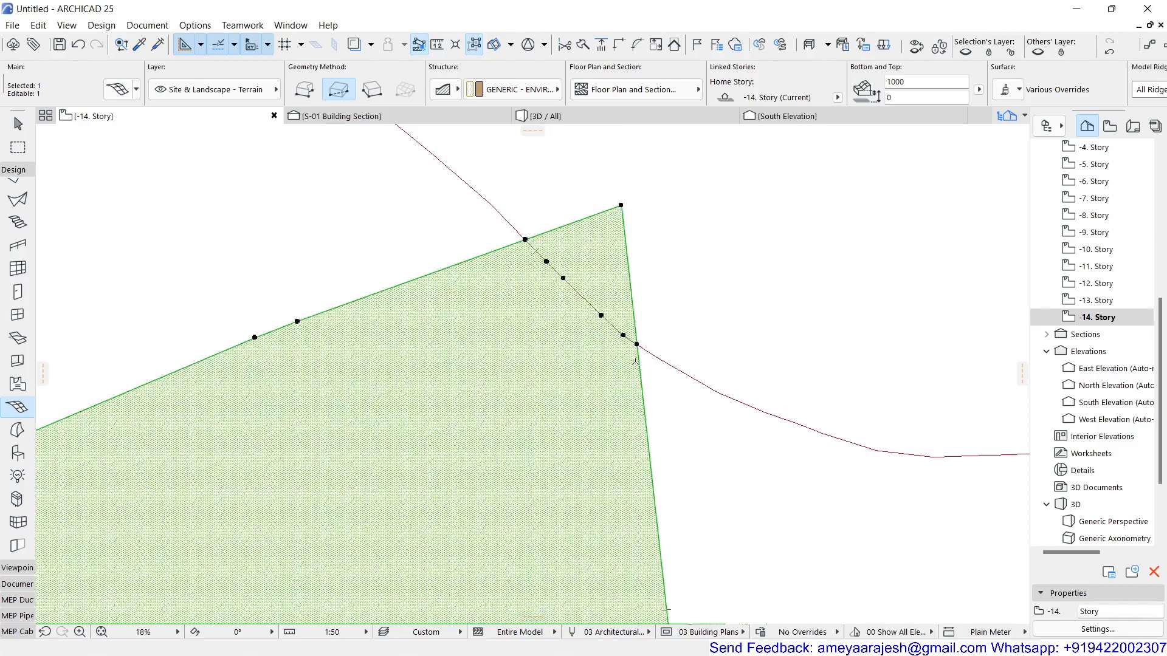
# - On the story -13 plan, add new points to the site mesh along that story's contour with the Magic Wand, using No Surface Fitting
pyautogui.doubleClick(1097, 301)
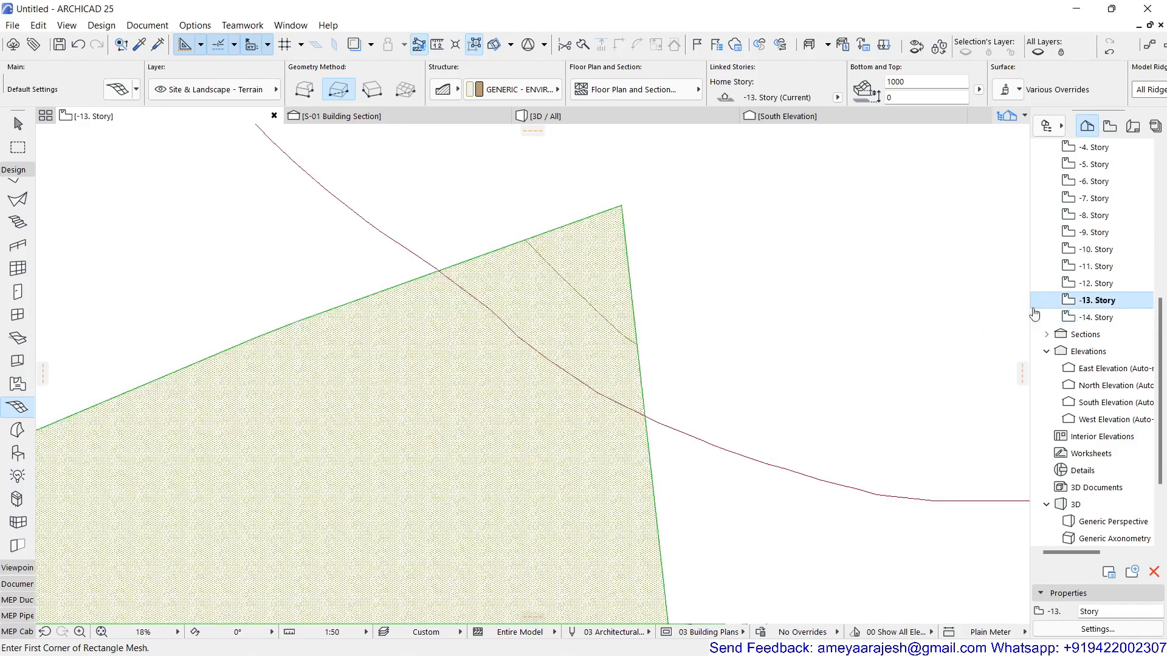
pyautogui.press('Escape')
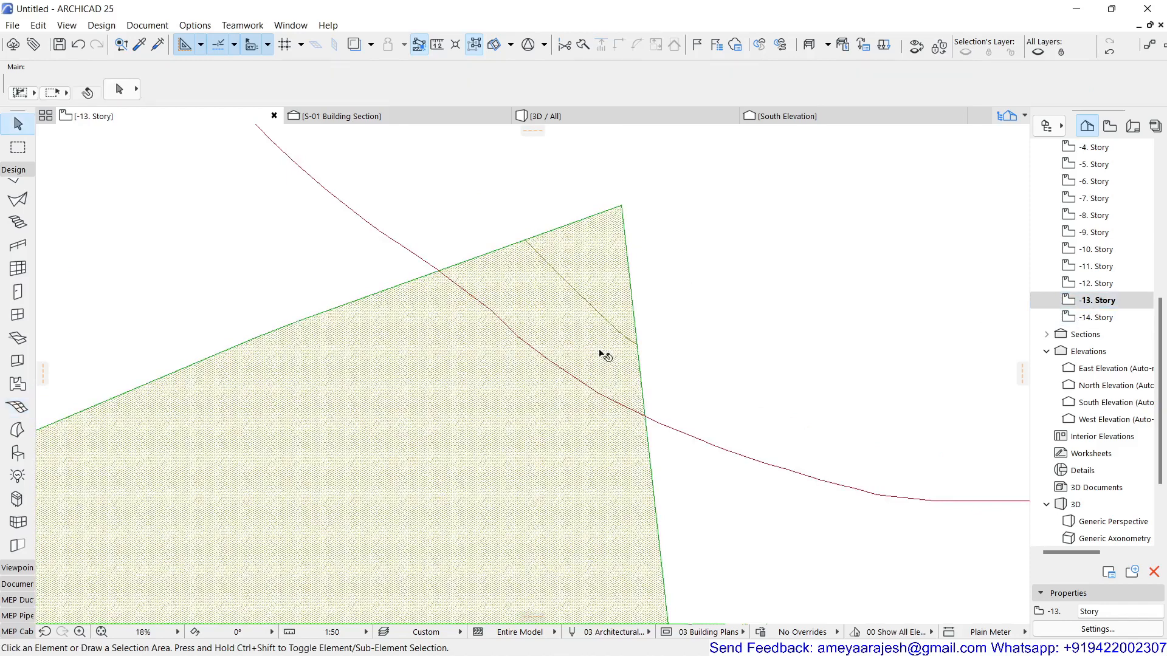
pyautogui.click(604, 353)
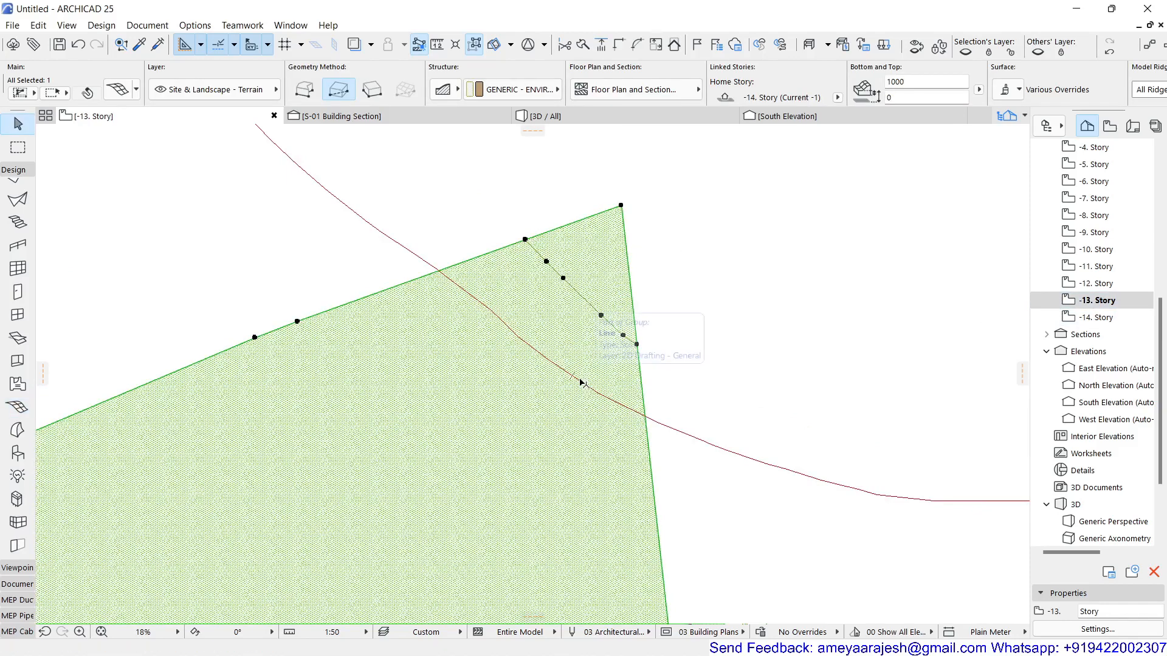
pyautogui.keyDown('alt'); pyautogui.click(590, 353); pyautogui.keyUp('alt')
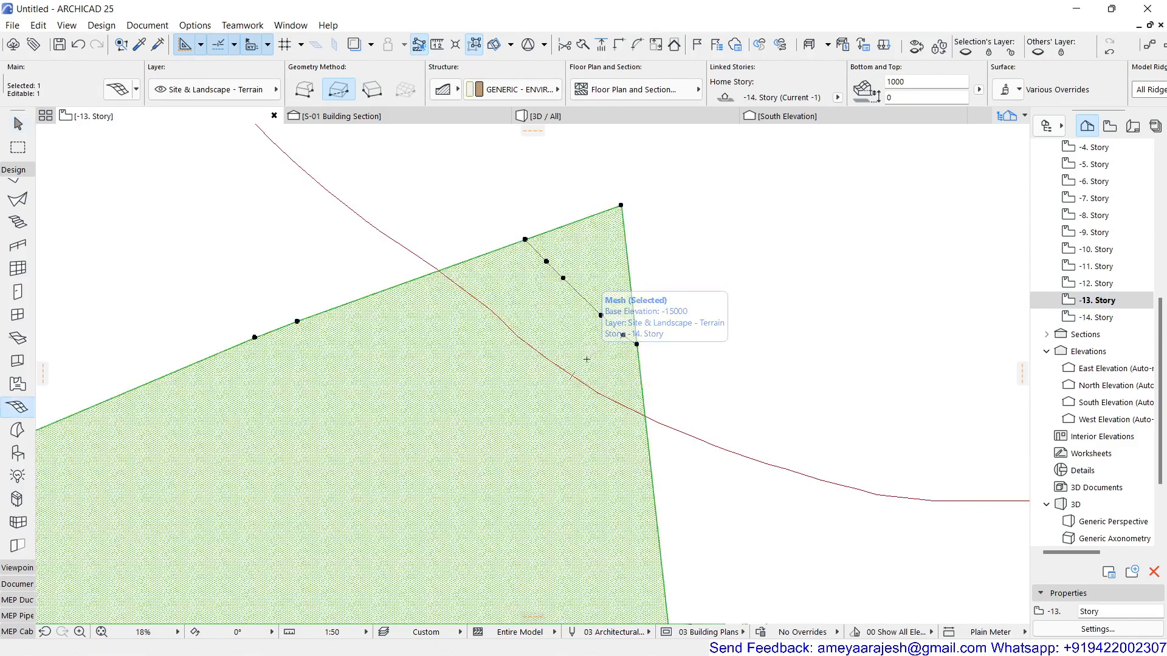
pyautogui.doubleClick(585, 383)
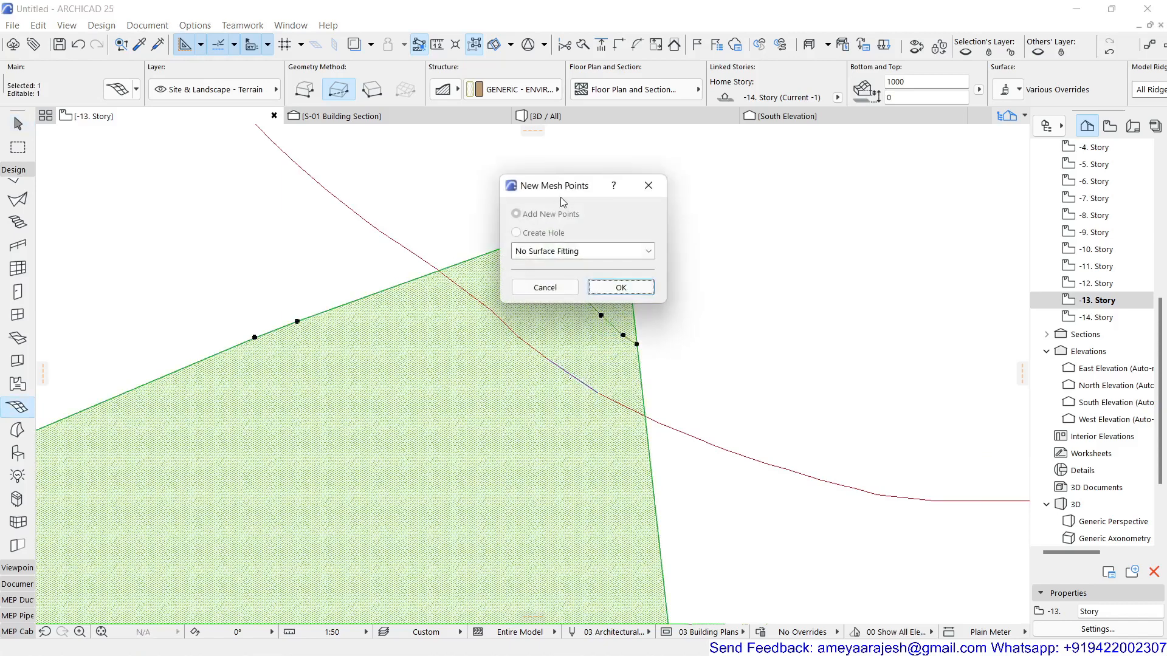
pyautogui.click(607, 287)
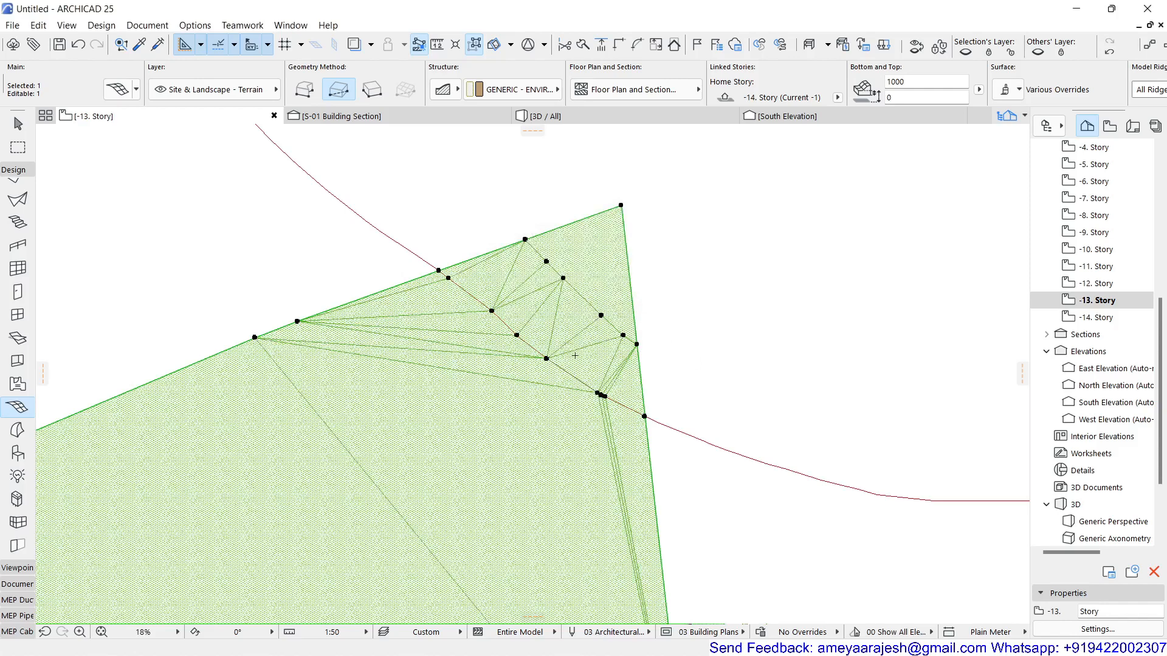
# - View all elements in 3D and examine the mesh's reshaped corner against the contour lines
pyautogui.click(585, 119)
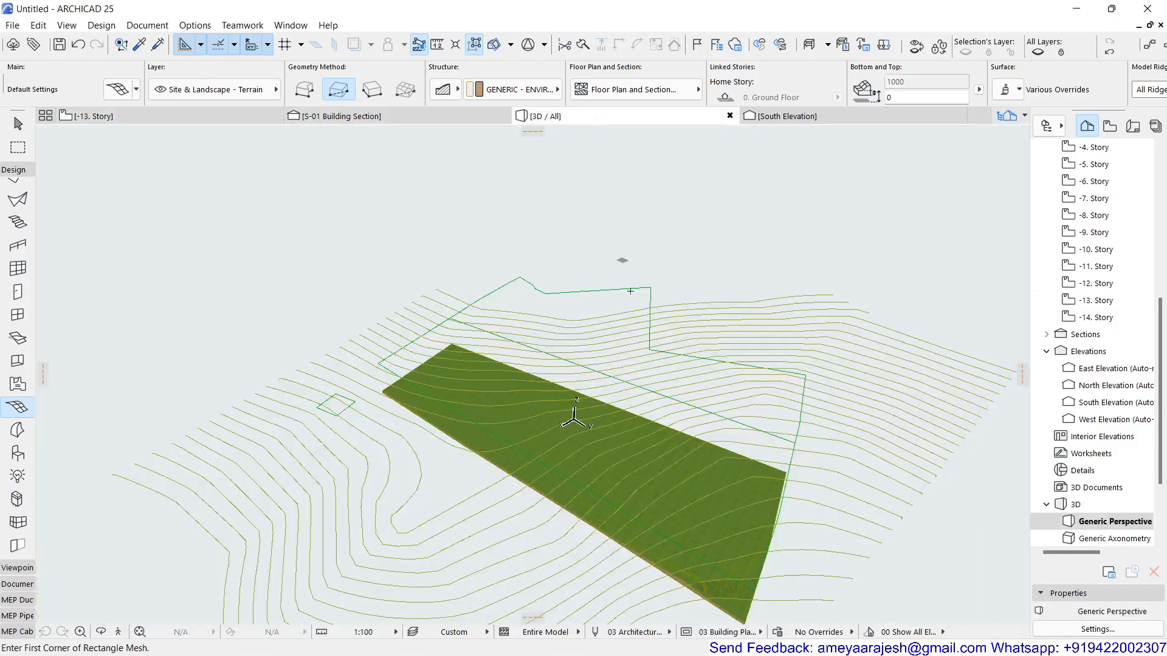
pyautogui.moveTo(692, 527); pyautogui.dragTo(647, 423, button='middle')
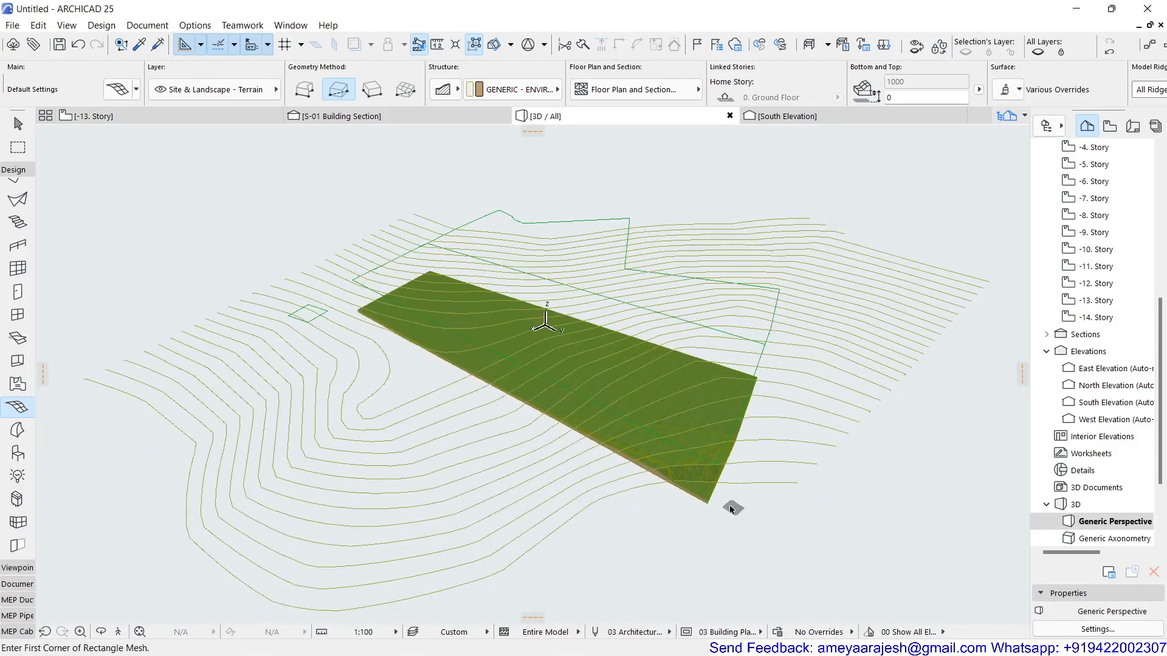
pyautogui.keyDown('shift'); pyautogui.moveTo(732, 509); pyautogui.dragTo(346, 456, button='middle'); pyautogui.keyUp('shift')
pyautogui.scroll(4, 503, 405)
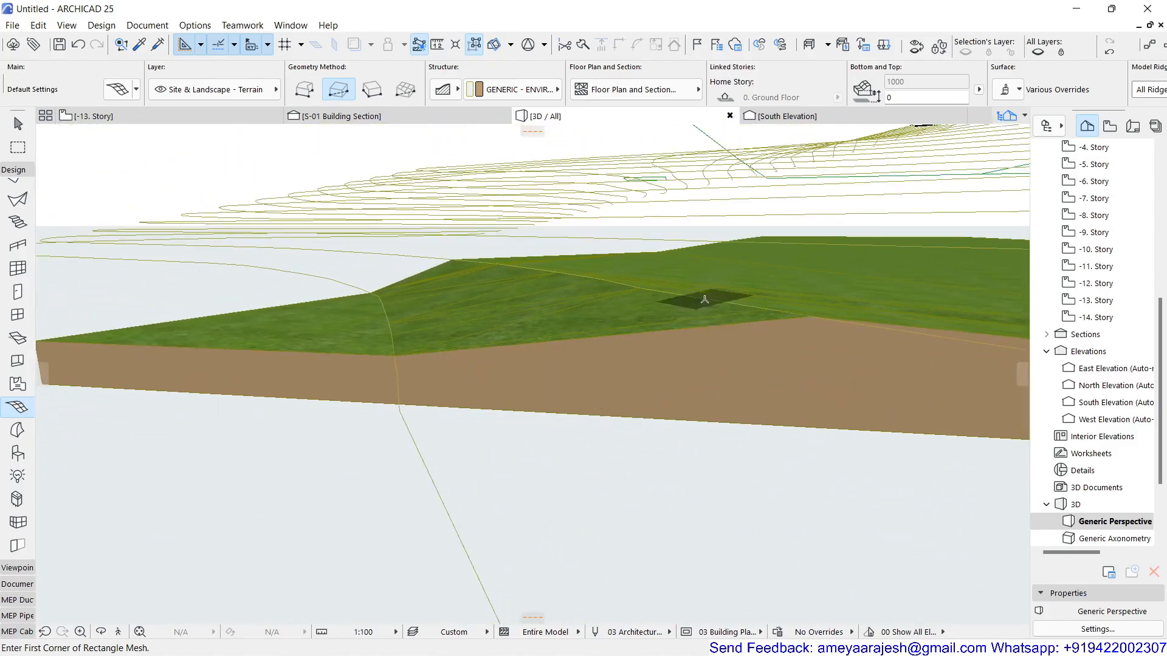
pyautogui.keyDown('shift'); pyautogui.moveTo(622, 356); pyautogui.dragTo(357, 302, button='middle'); pyautogui.keyUp('shift')
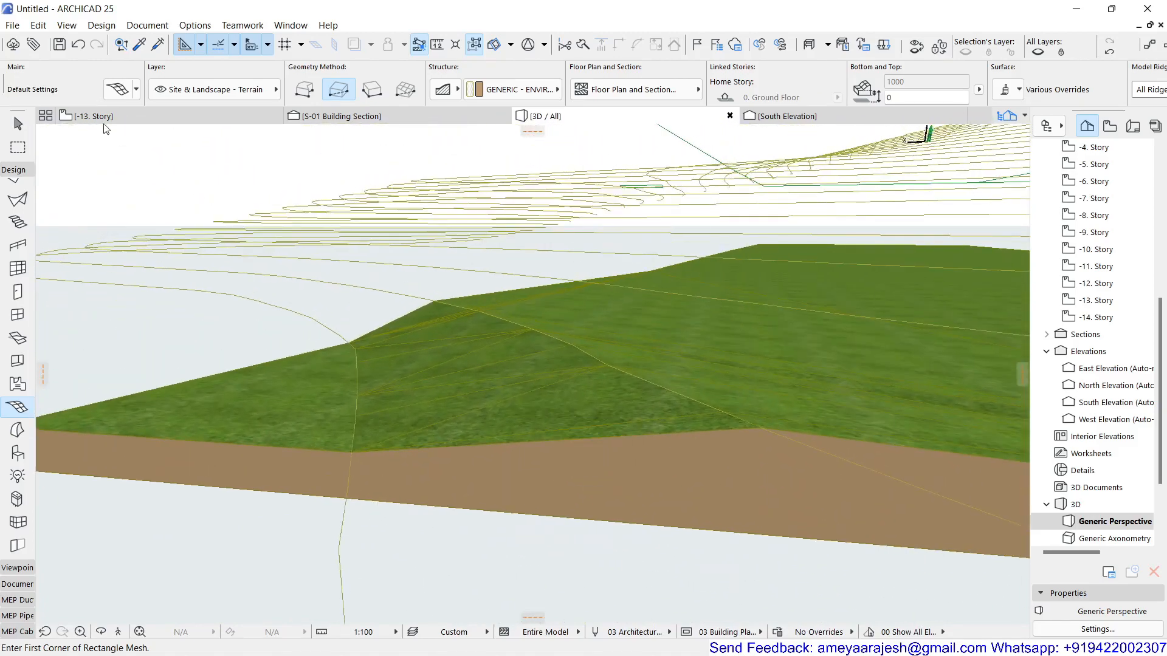
# - On the story -12 plan, add new points to the site mesh along that story's contour with the Magic Wand, using No Surface Fitting, and check it in 3D
pyautogui.click(131, 119)
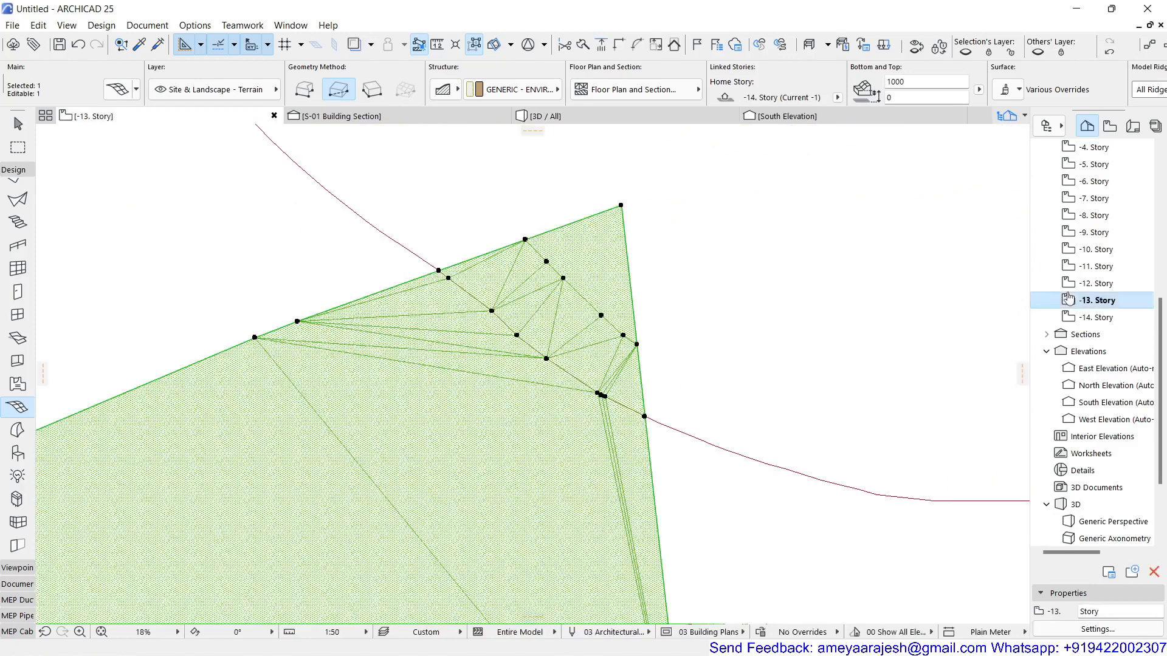
pyautogui.doubleClick(1094, 283)
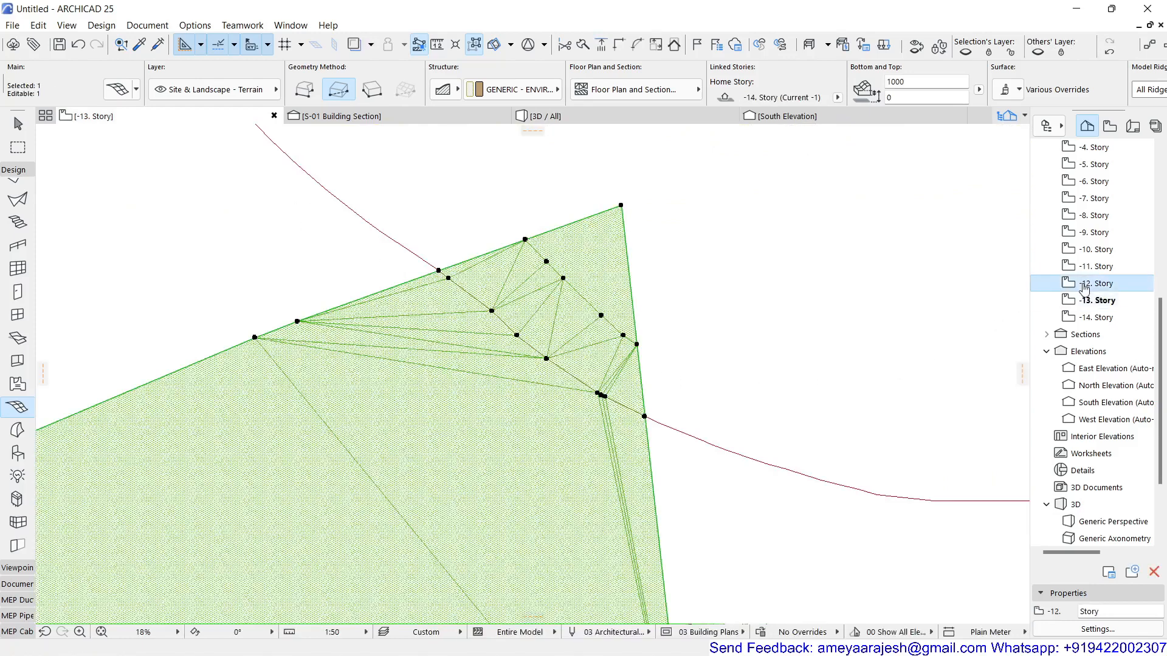
pyautogui.press('Escape')
pyautogui.click(476, 450)
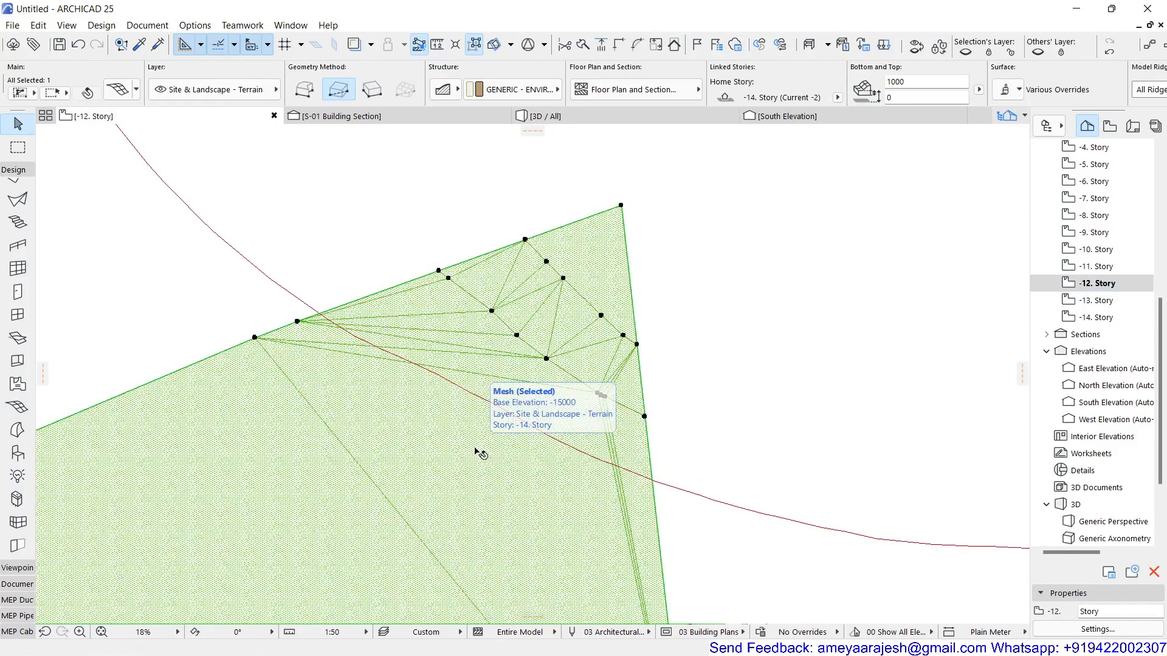
pyautogui.keyDown('alt'); pyautogui.click(475, 448); pyautogui.keyUp('alt')
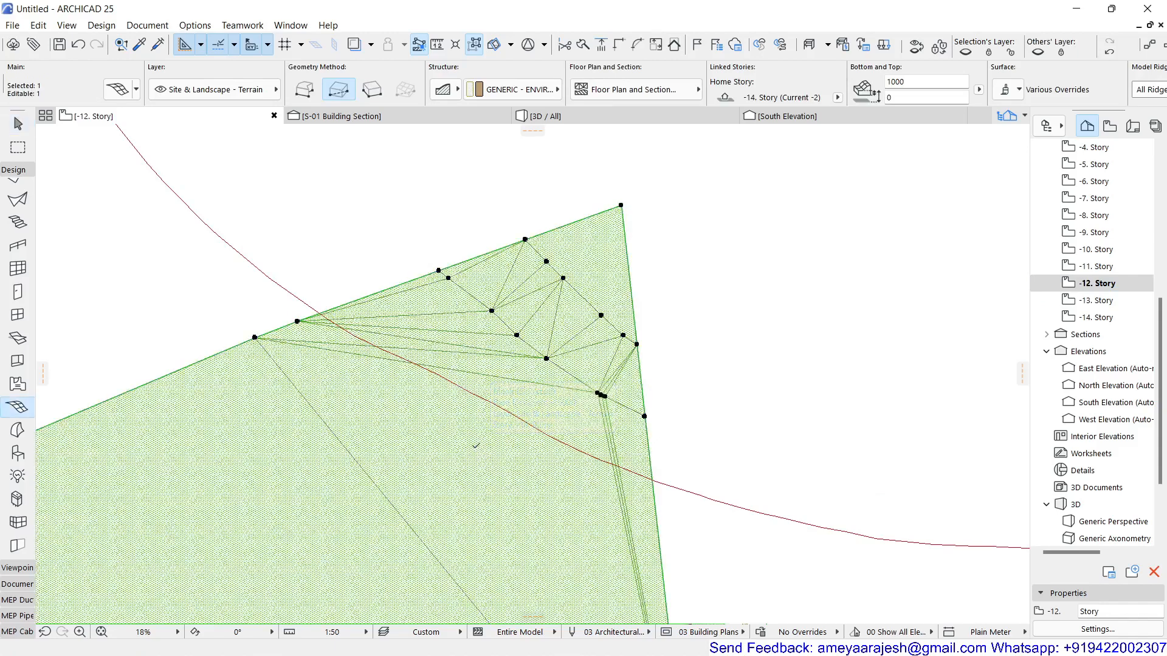
pyautogui.doubleClick(529, 423)
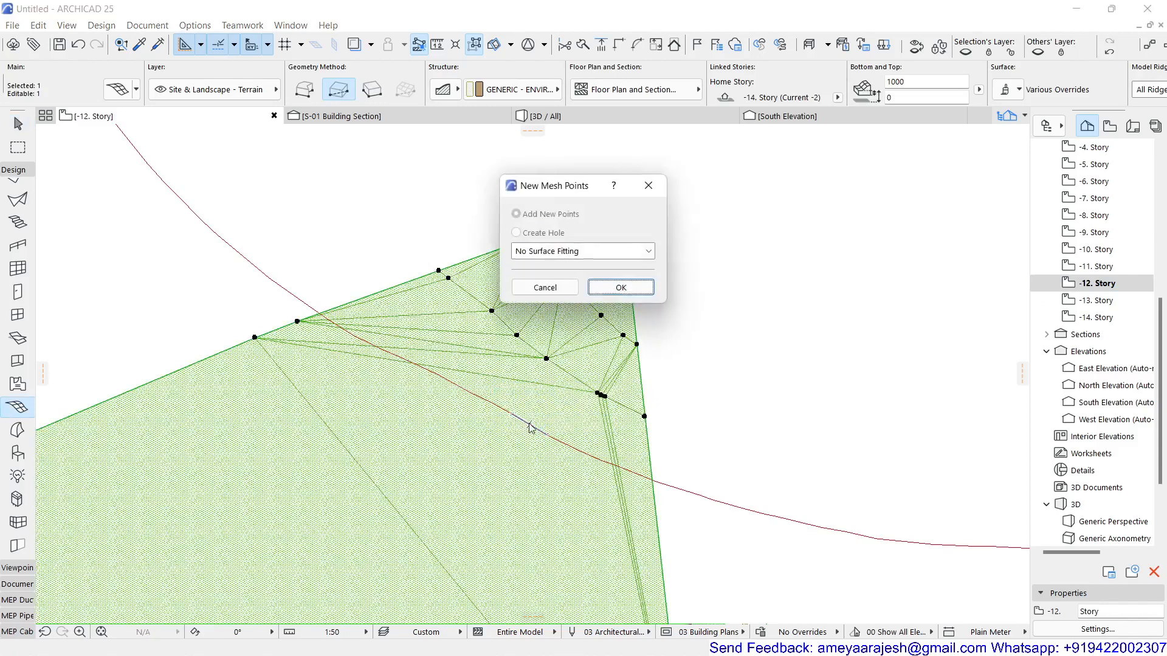
pyautogui.click(608, 288)
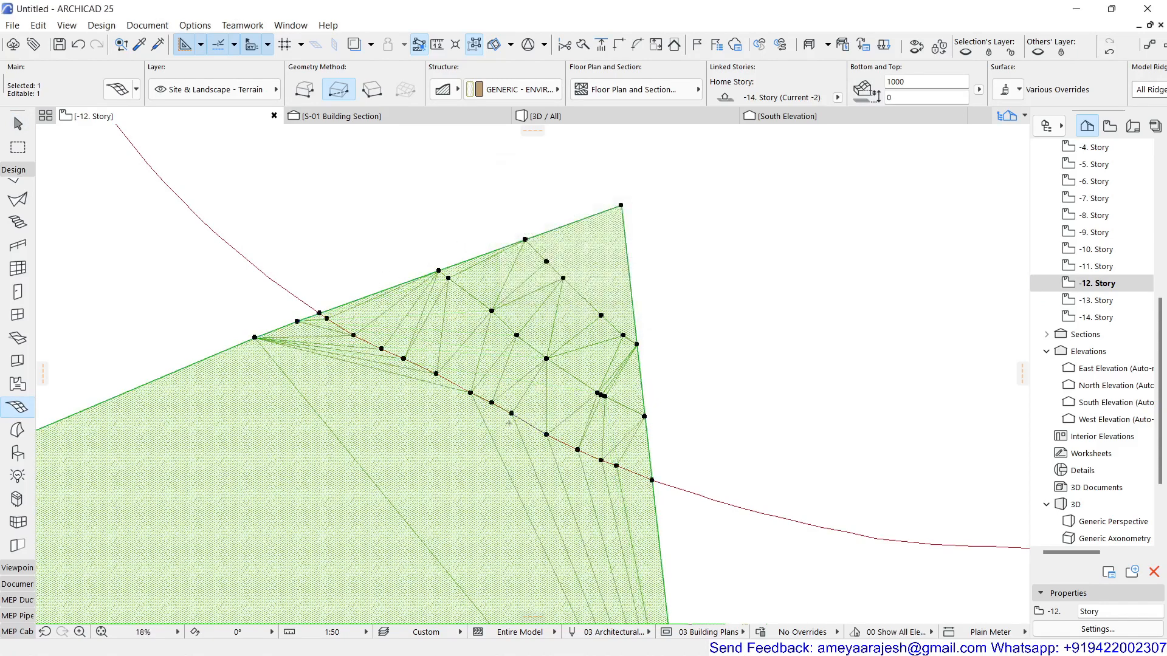
pyautogui.click(622, 121)
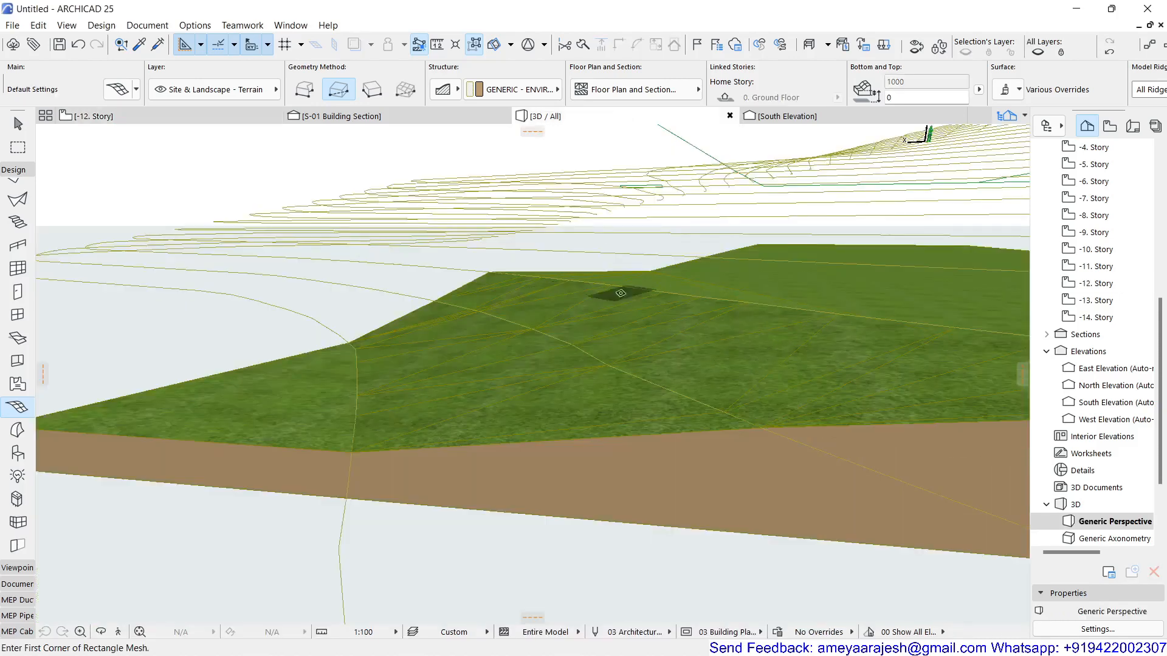
# - Add new site mesh points along the story -11 contour on that story's plan with the Magic Wand, using No Surface Fitting
pyautogui.click(219, 117)
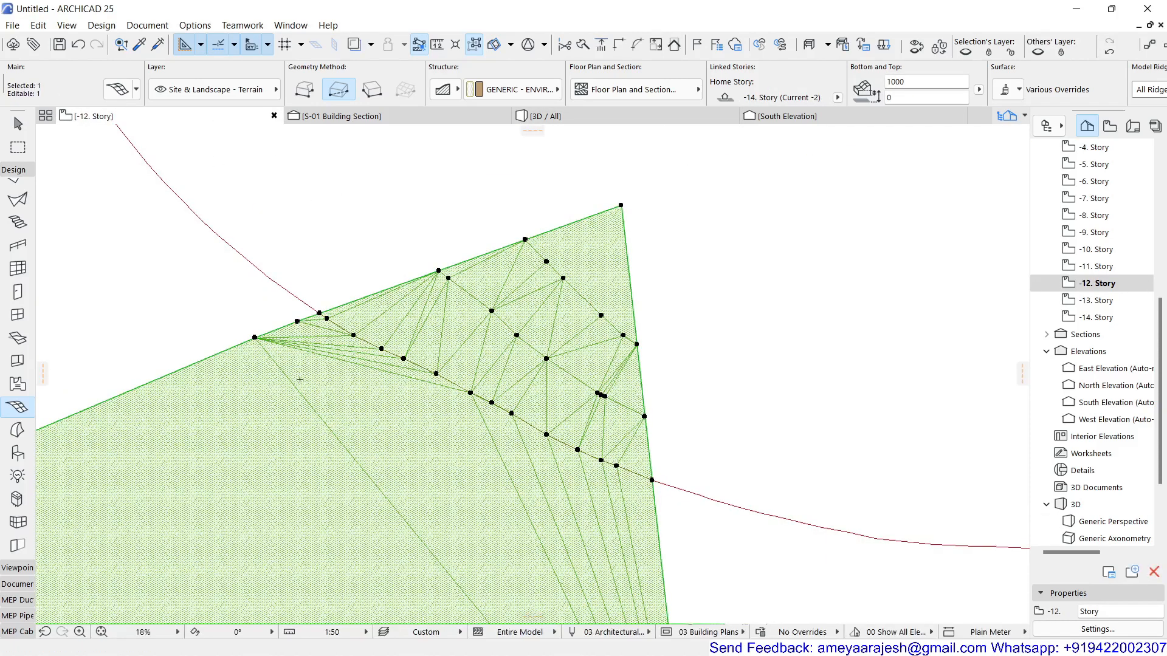
pyautogui.doubleClick(1097, 266)
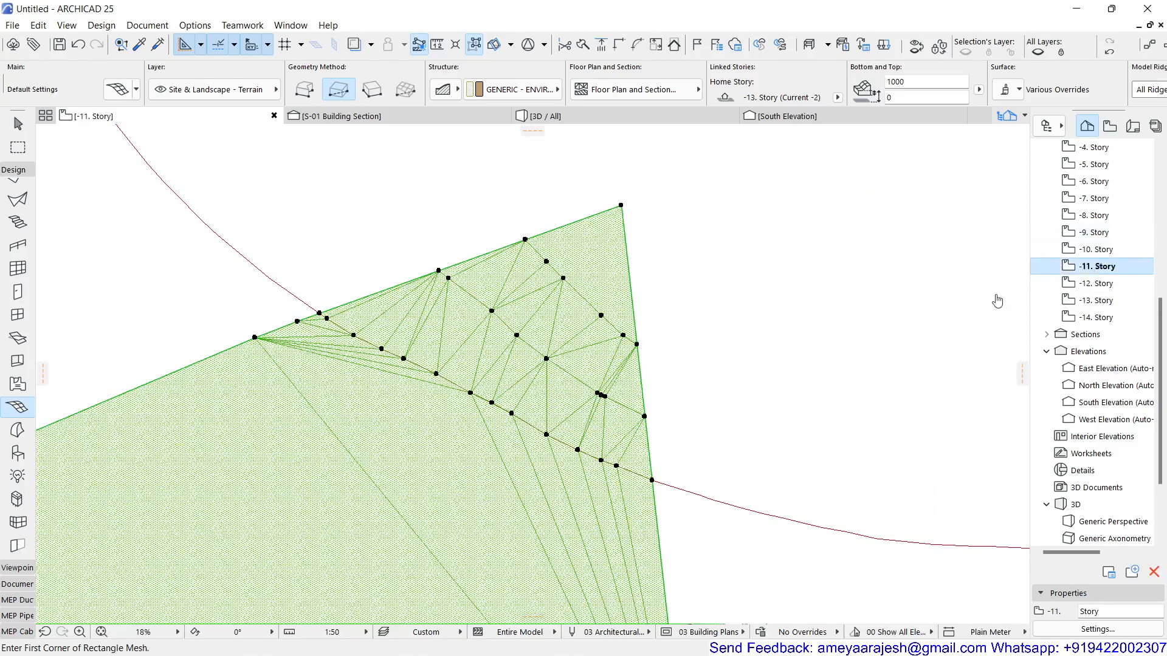
pyautogui.press('Escape')
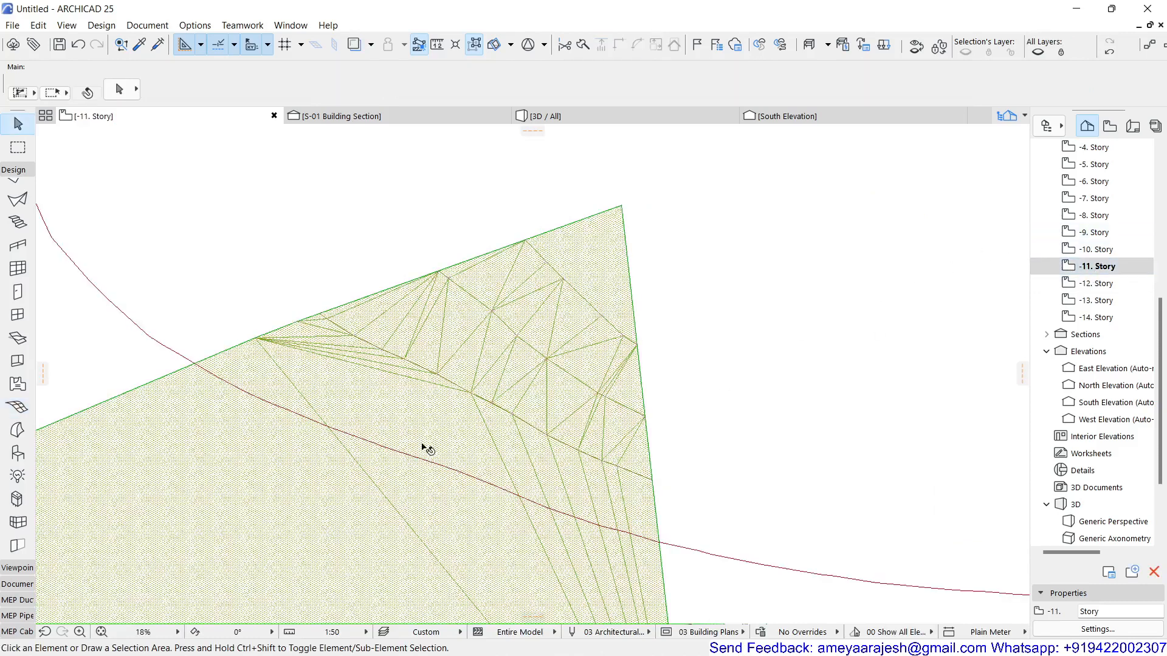
pyautogui.click(422, 444)
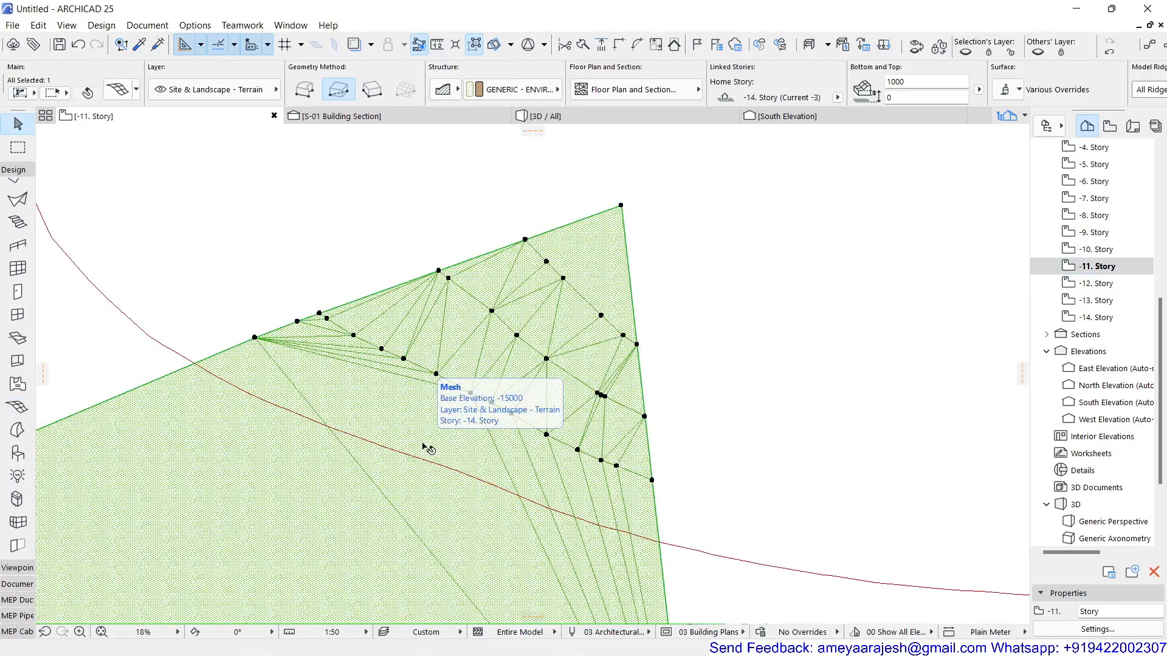
pyautogui.press('w')
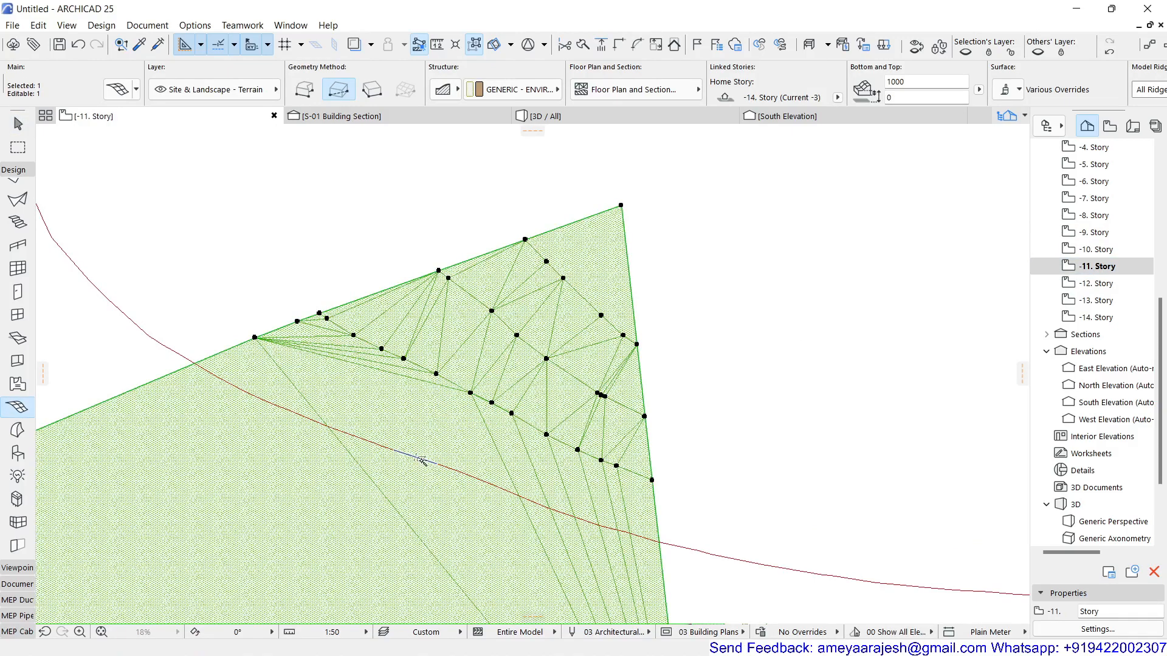
pyautogui.click(422, 458)
pyautogui.click(635, 291)
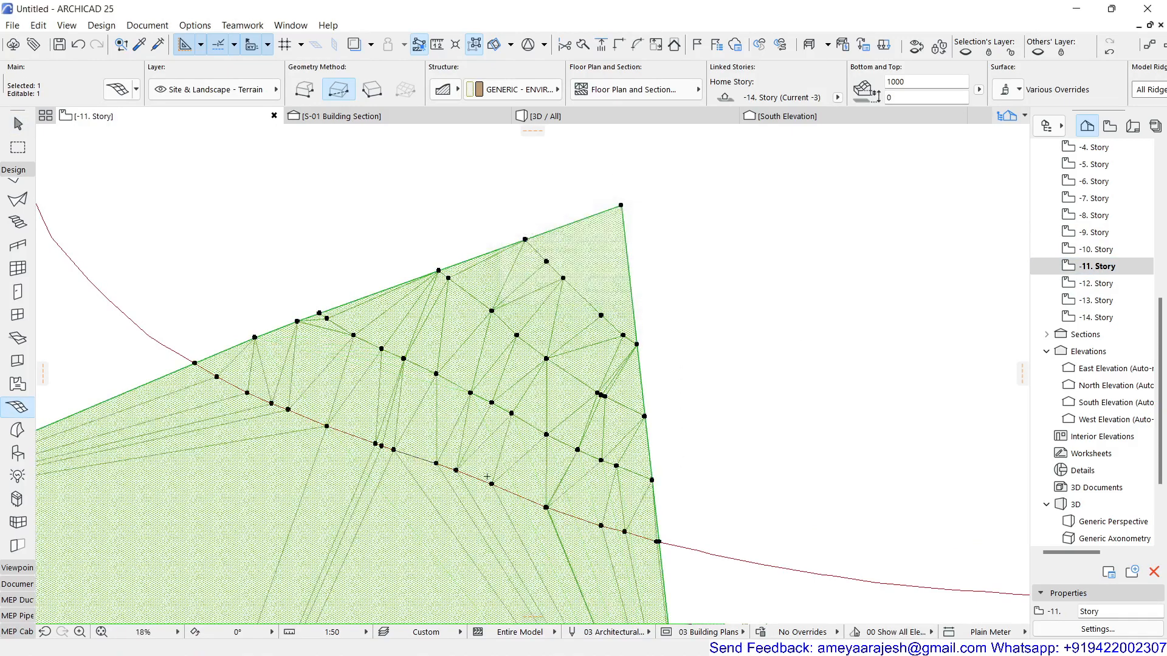
# - Switch to the story -10 plan and add mesh points along its contour with the Magic Wand, using No Surface Fitting
pyautogui.scroll(-3, 487, 477)
pyautogui.moveTo(461, 506); pyautogui.dragTo(448, 442, button='middle')
pyautogui.scroll(2, 498, 310)
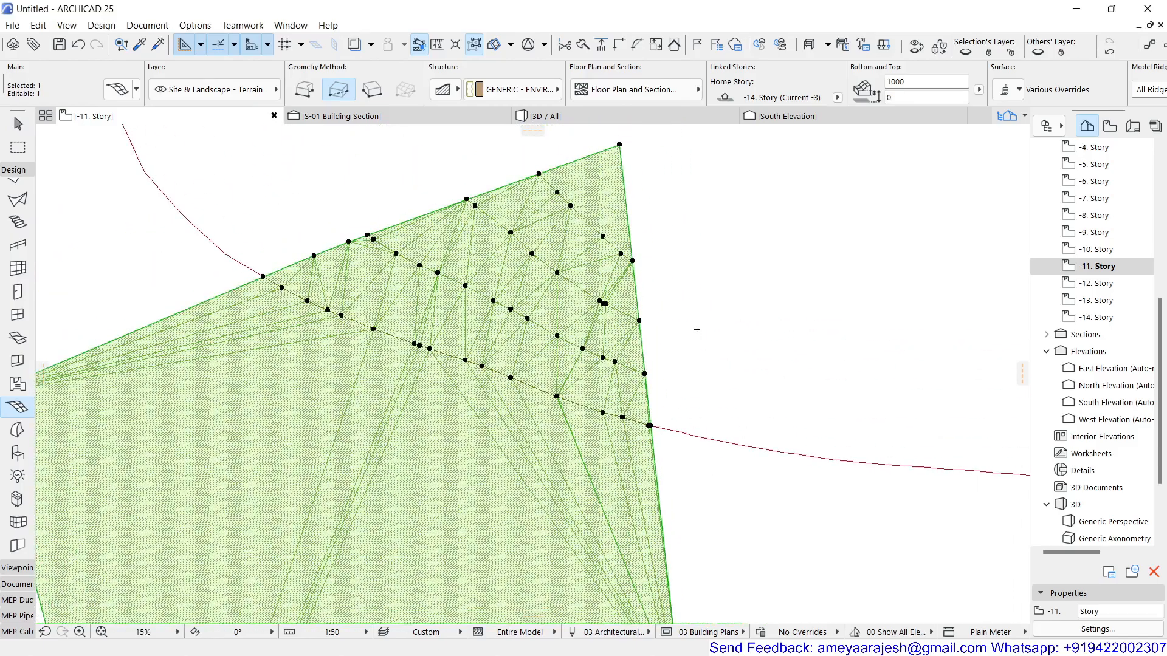
pyautogui.doubleClick(1092, 252)
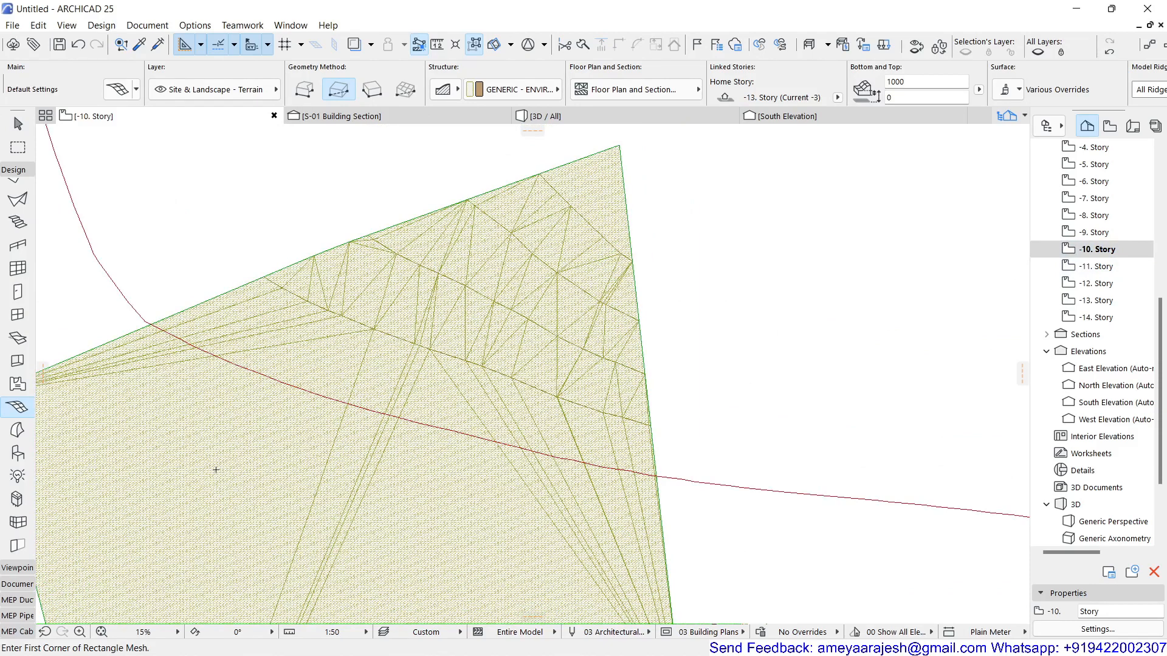
pyautogui.press('Escape')
pyautogui.click(456, 503)
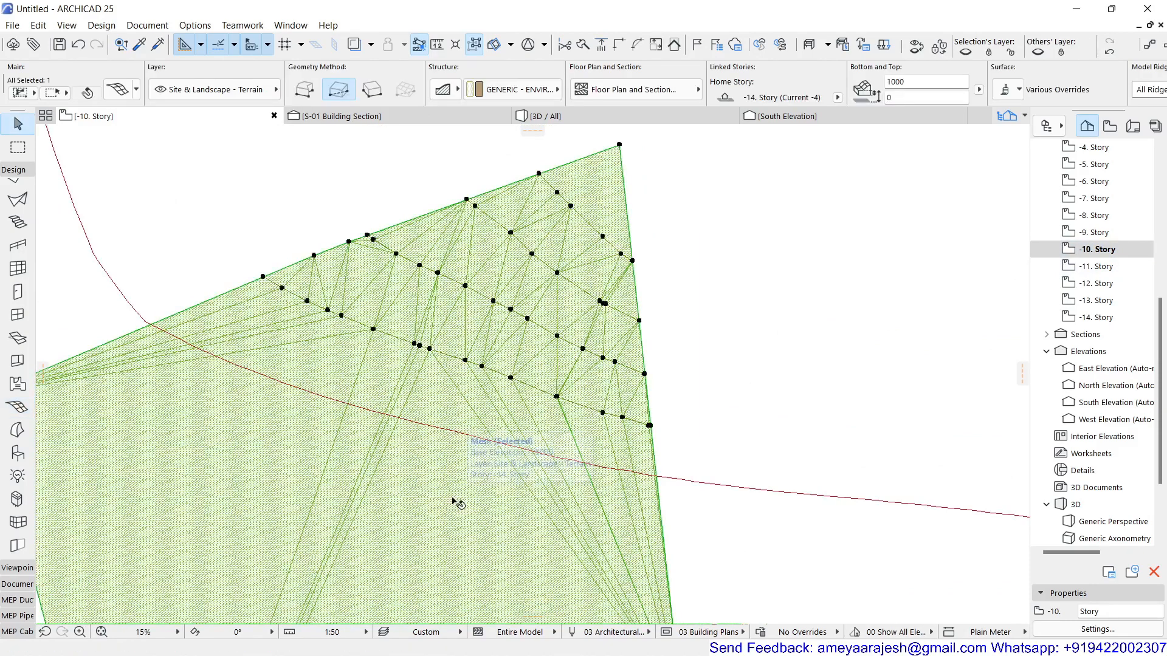
pyautogui.doubleClick(460, 438)
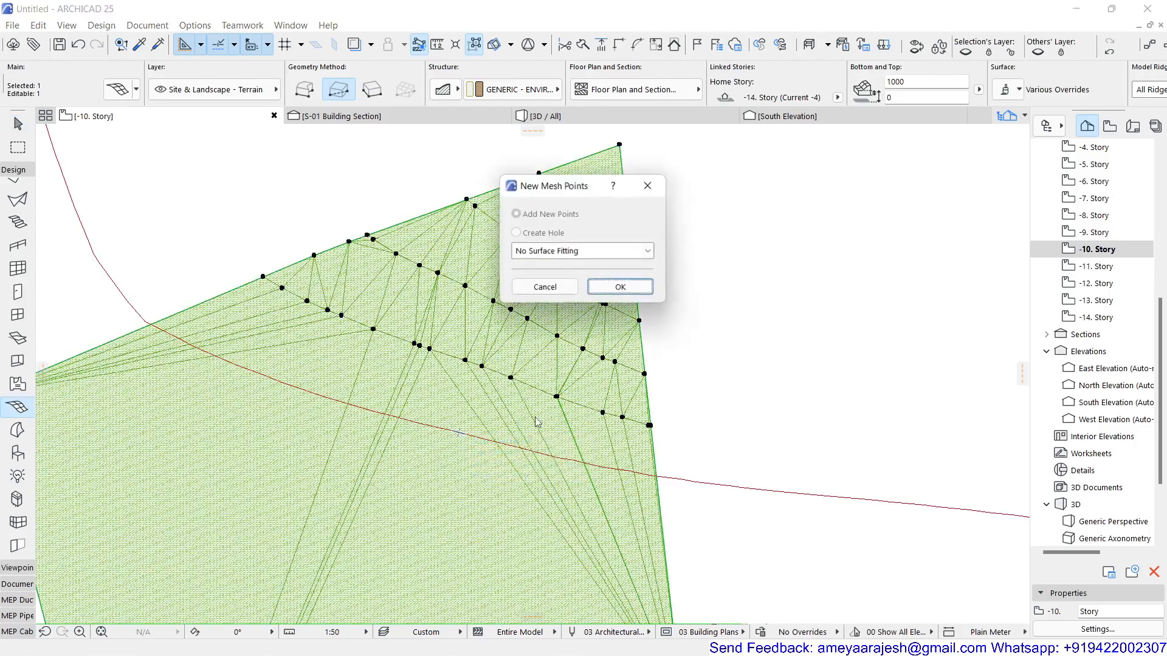
pyautogui.click(620, 288)
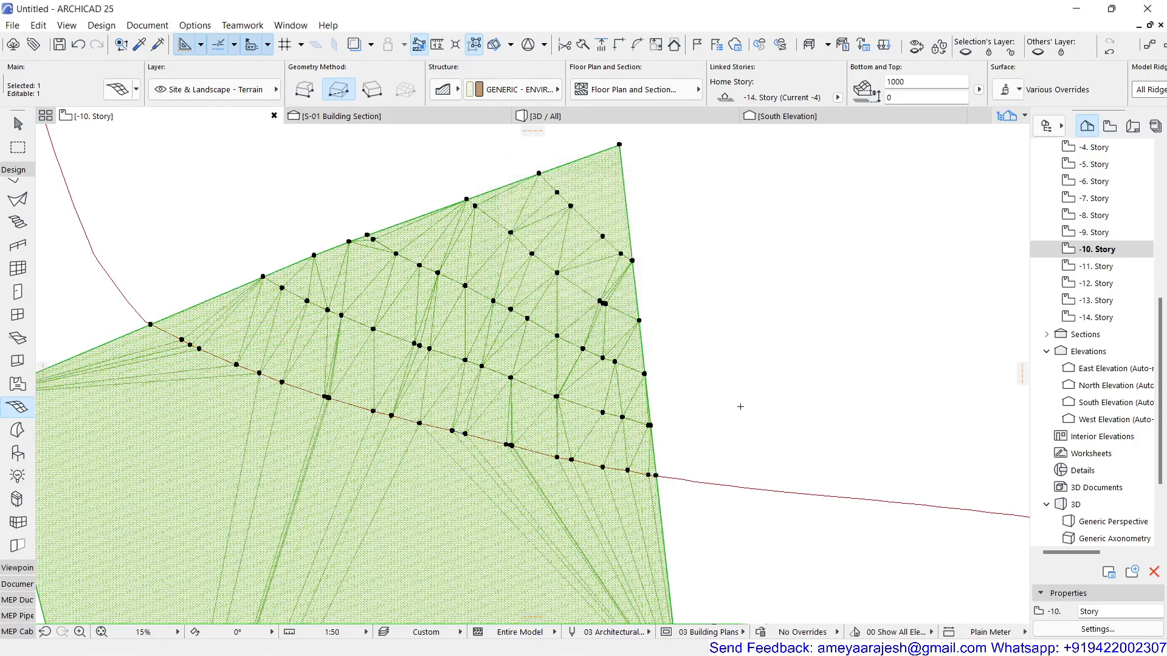
# - Go up to story -9 and Magic Wand its contour line into new points on the site mesh
pyautogui.hotkey('ctrl', 'Up')
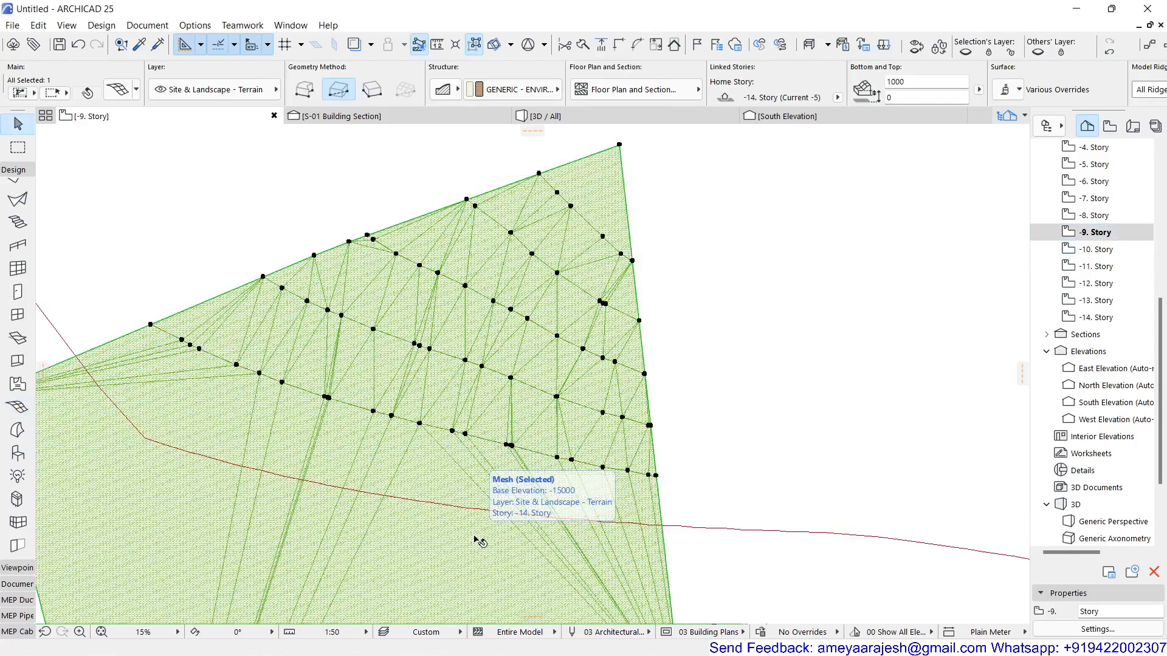
pyautogui.keyDown('shift'); pyautogui.click(478, 532); pyautogui.keyUp('shift')
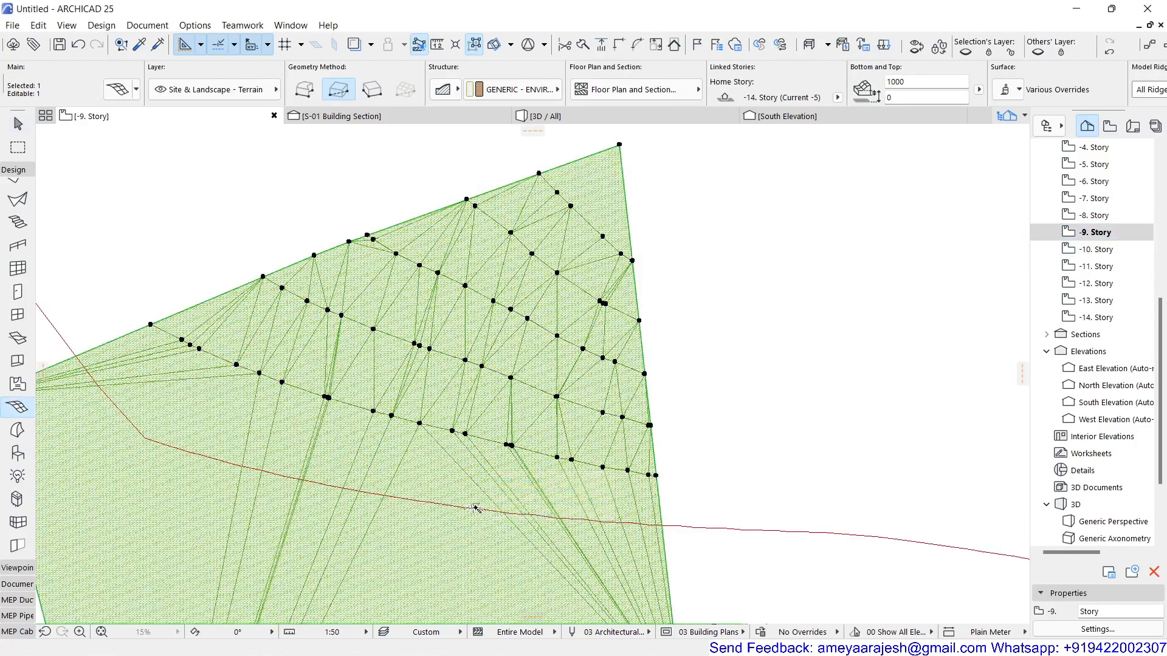
pyautogui.click(476, 508)
pyautogui.click(620, 287)
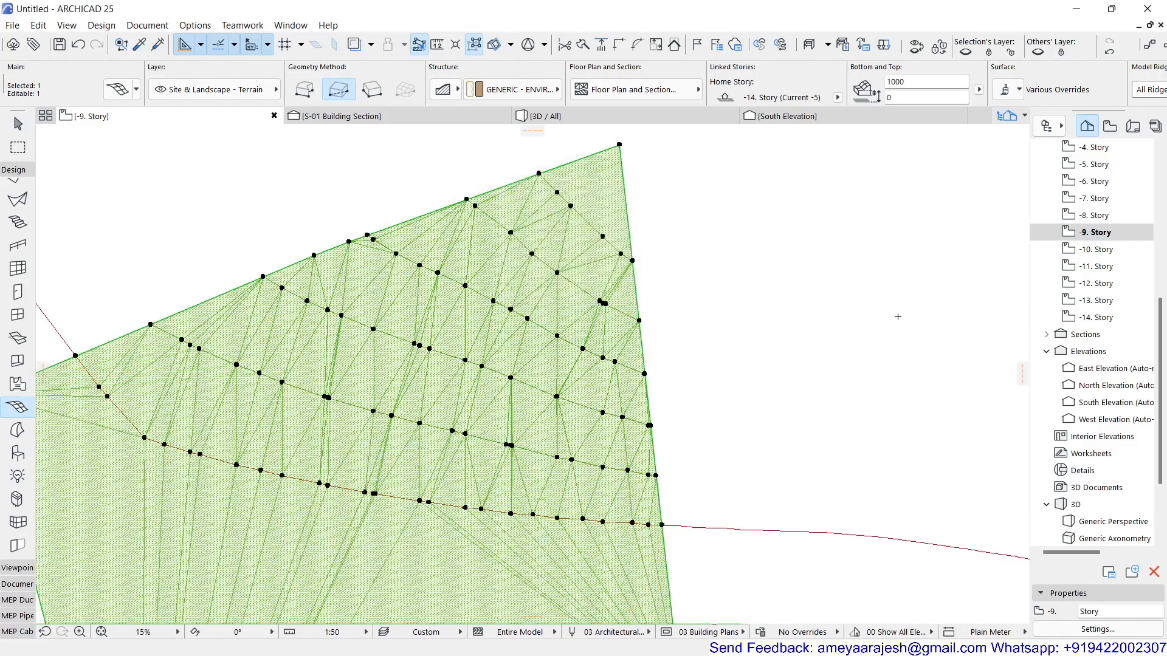
# - On the story -8 plan, select the site mesh and add new points along that story's contour with the Magic Wand
pyautogui.click(1093, 215)
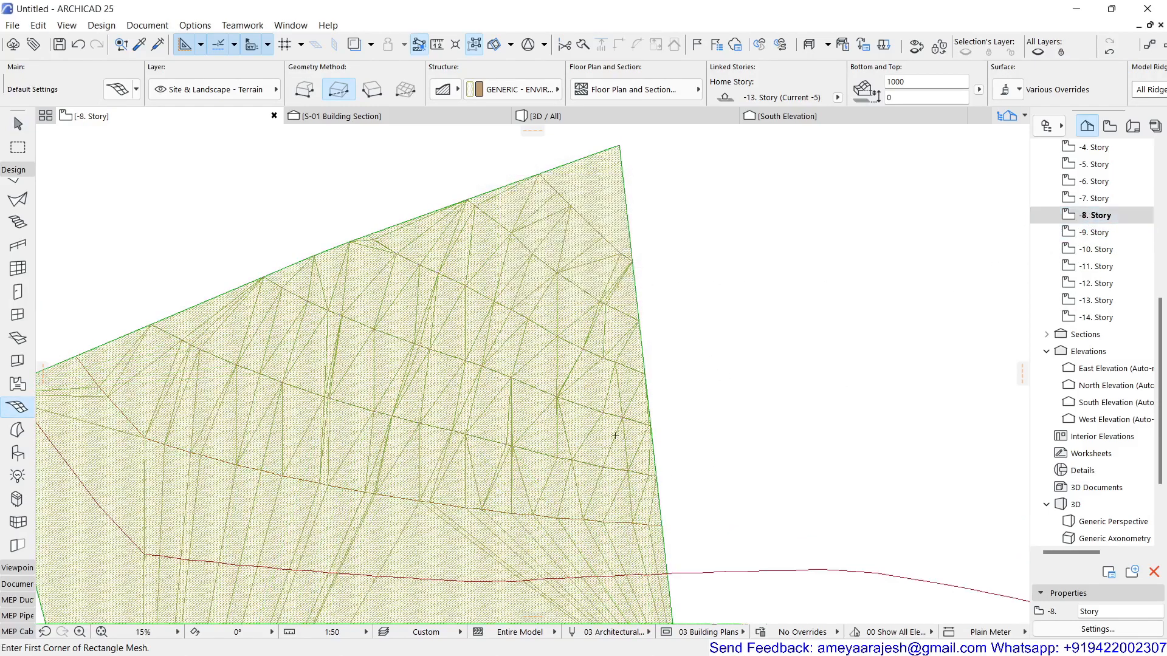
pyautogui.moveTo(807, 299); pyautogui.dragTo(816, 286, button='middle')
pyautogui.press('Escape')
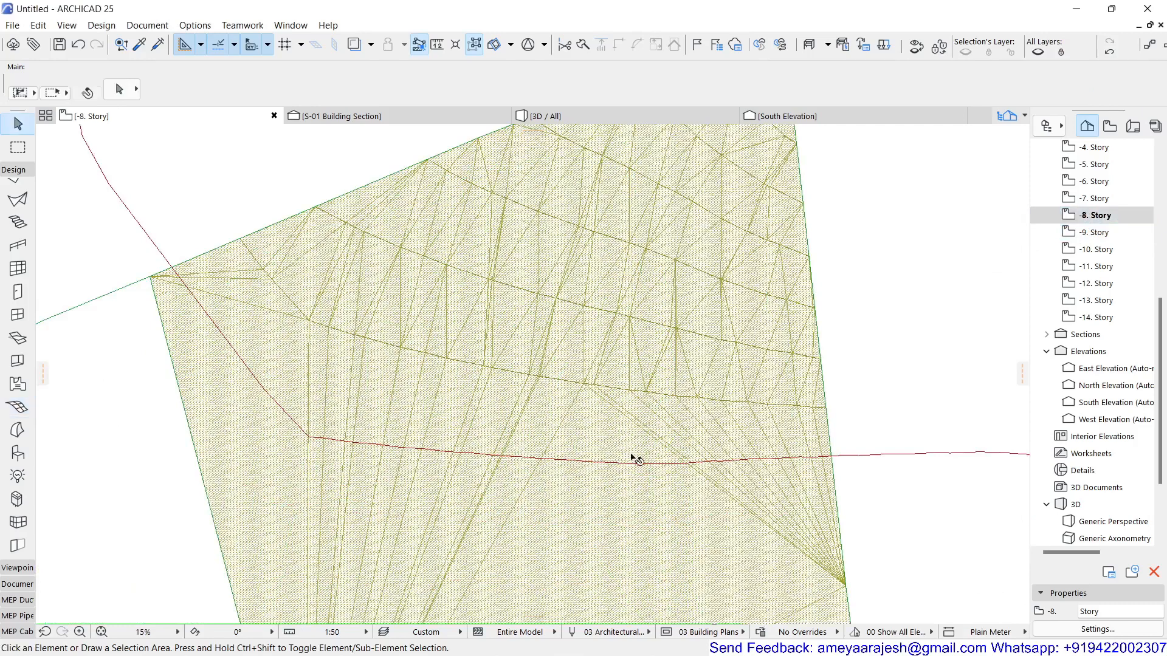
pyautogui.click(627, 445)
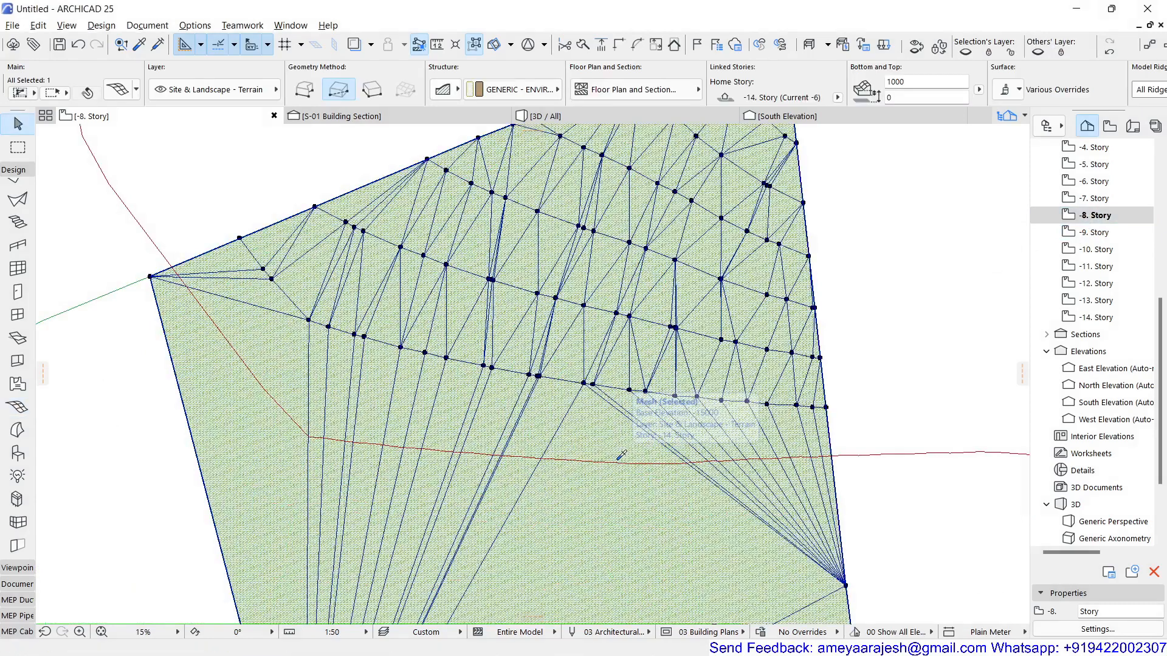
pyautogui.keyDown('alt'); pyautogui.click(618, 458); pyautogui.keyUp('alt')
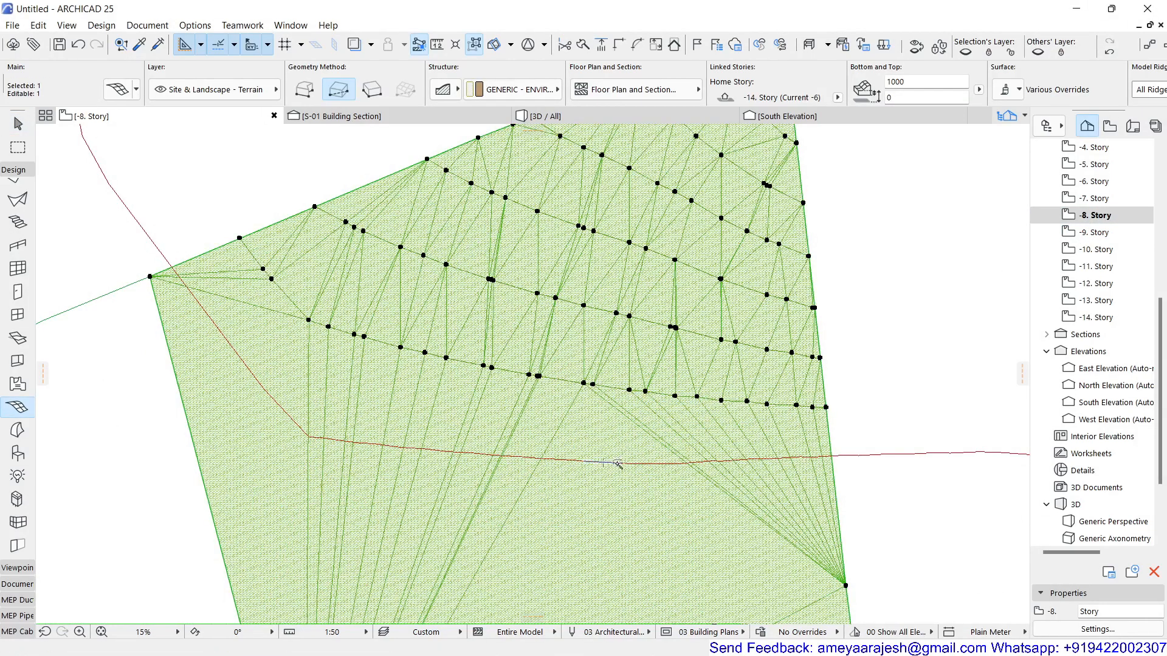
pyautogui.click(617, 464)
pyautogui.click(618, 288)
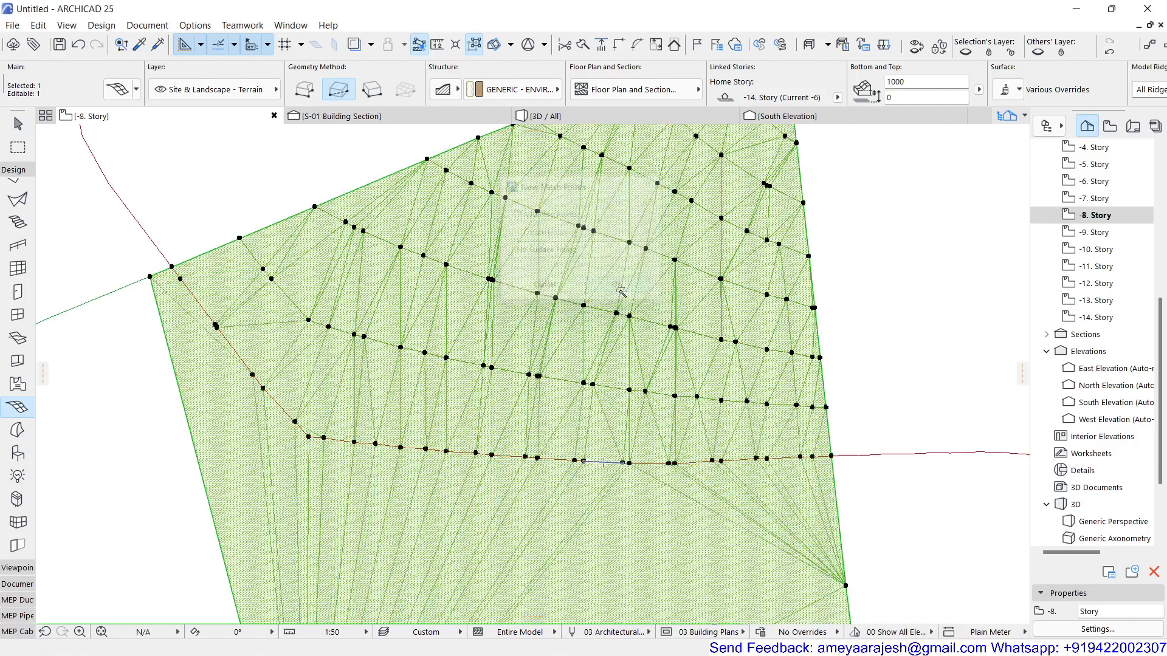
# - Examine the reshaped mesh slope and its boundary edge against the contour lines in 3D
pyautogui.press('F3')
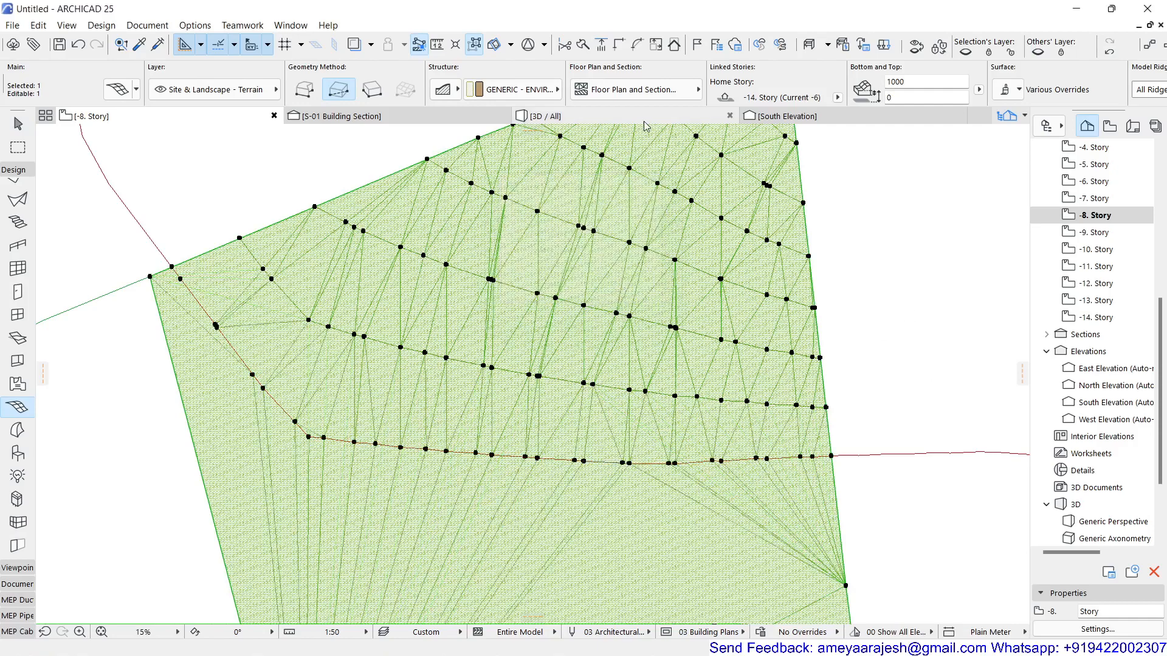
pyautogui.moveTo(685, 300); pyautogui.dragTo(334, 409, button='middle')
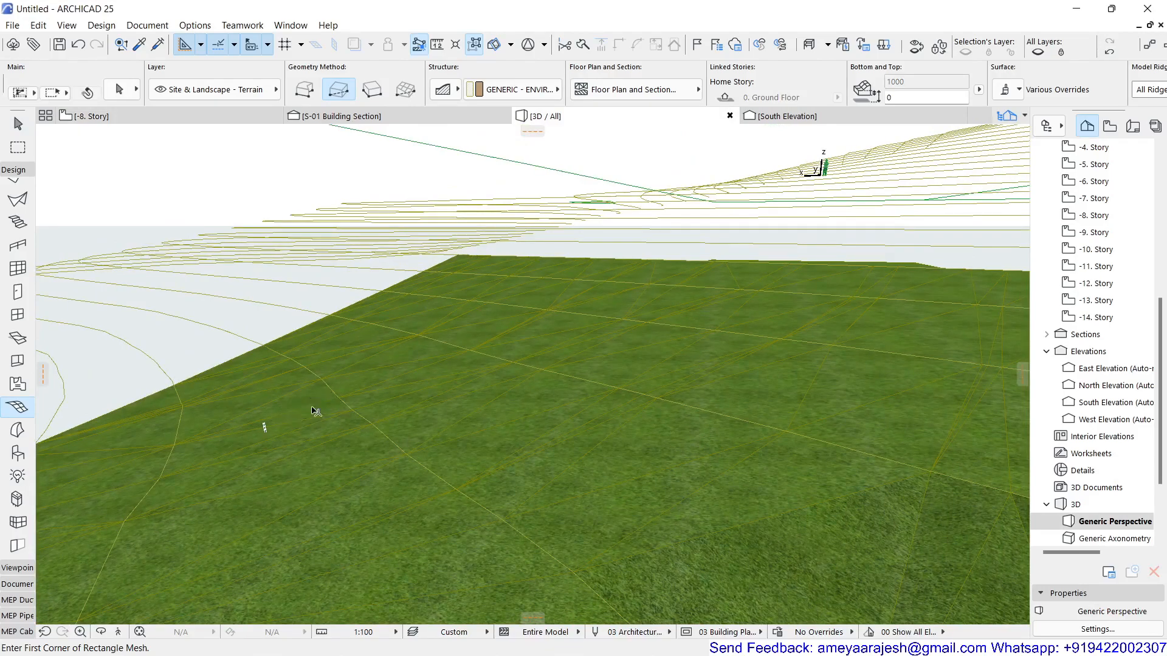
pyautogui.scroll(-5, 292, 419)
pyautogui.keyDown('shift'); pyautogui.moveTo(268, 418); pyautogui.dragTo(482, 431, button='middle'); pyautogui.keyUp('shift')
pyautogui.keyDown('shift'); pyautogui.moveTo(340, 433); pyautogui.dragTo(490, 228, button='middle'); pyautogui.keyUp('shift')
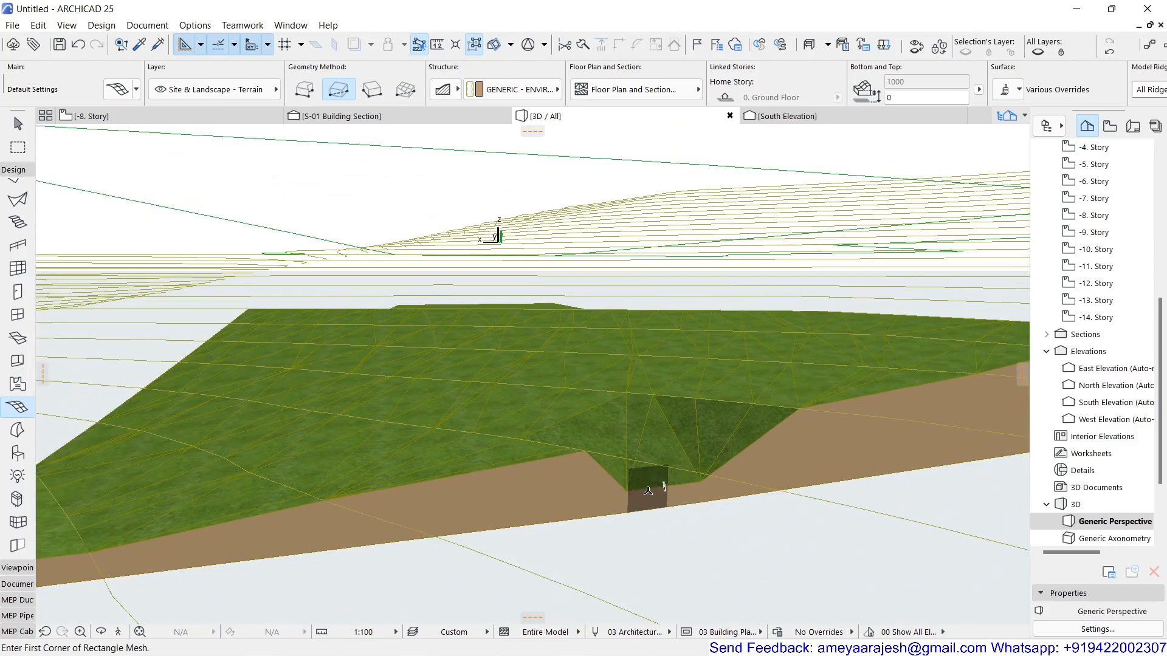
pyautogui.scroll(2, 684, 501)
pyautogui.moveTo(687, 502); pyautogui.dragTo(628, 510, button='middle')
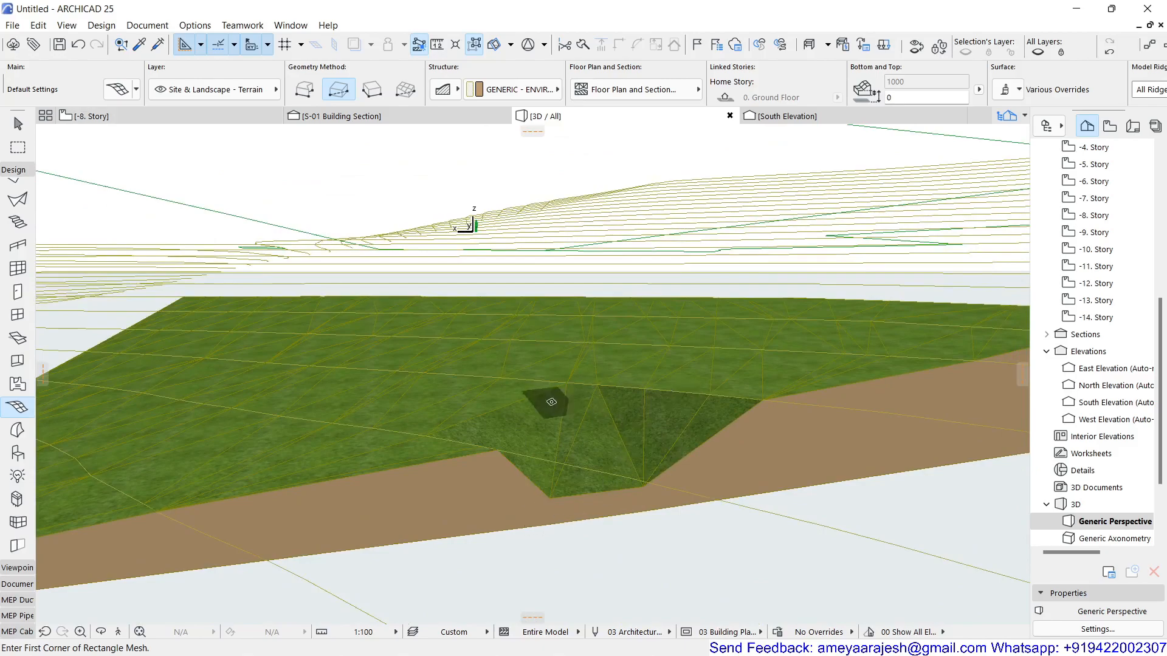
# - On the story -8 plan, check the mesh point height of the boundary node where the contour meets the mesh's upper-left edge
pyautogui.click(195, 116)
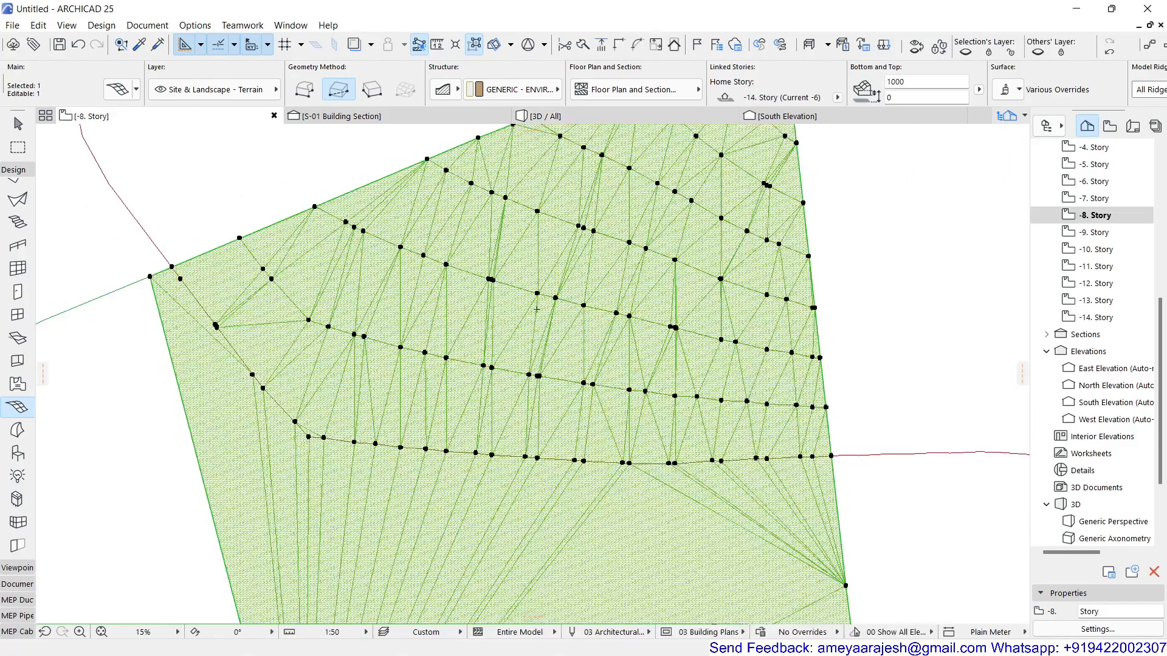
pyautogui.moveTo(363, 309); pyautogui.dragTo(389, 412, button='middle')
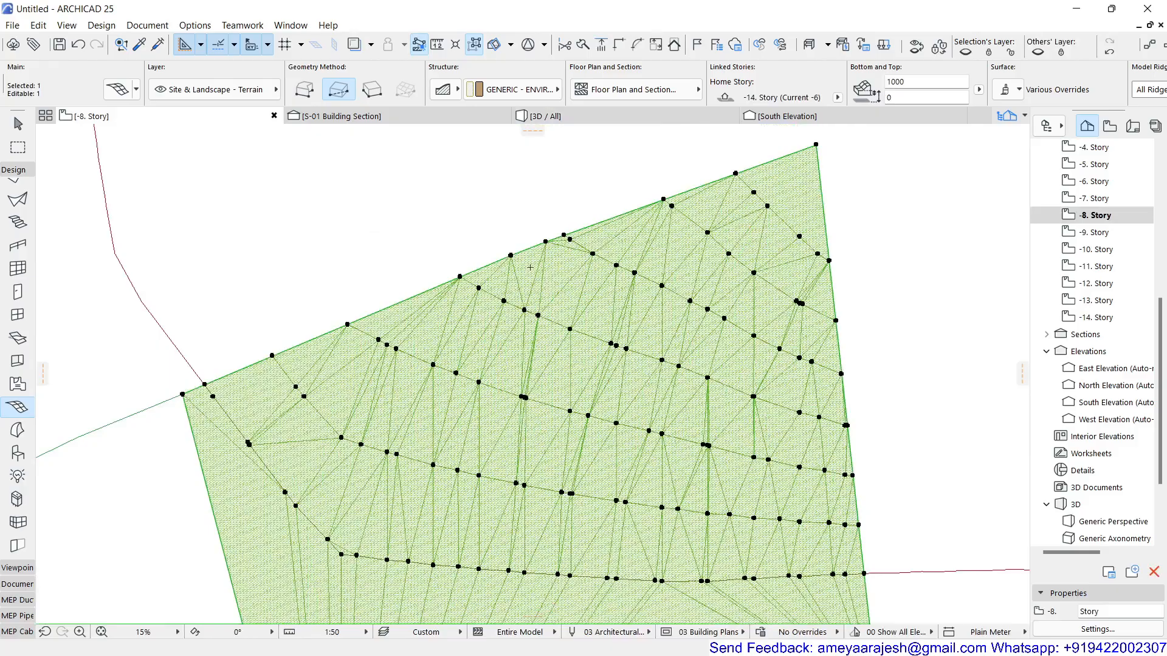
pyautogui.scroll(5, 529, 245)
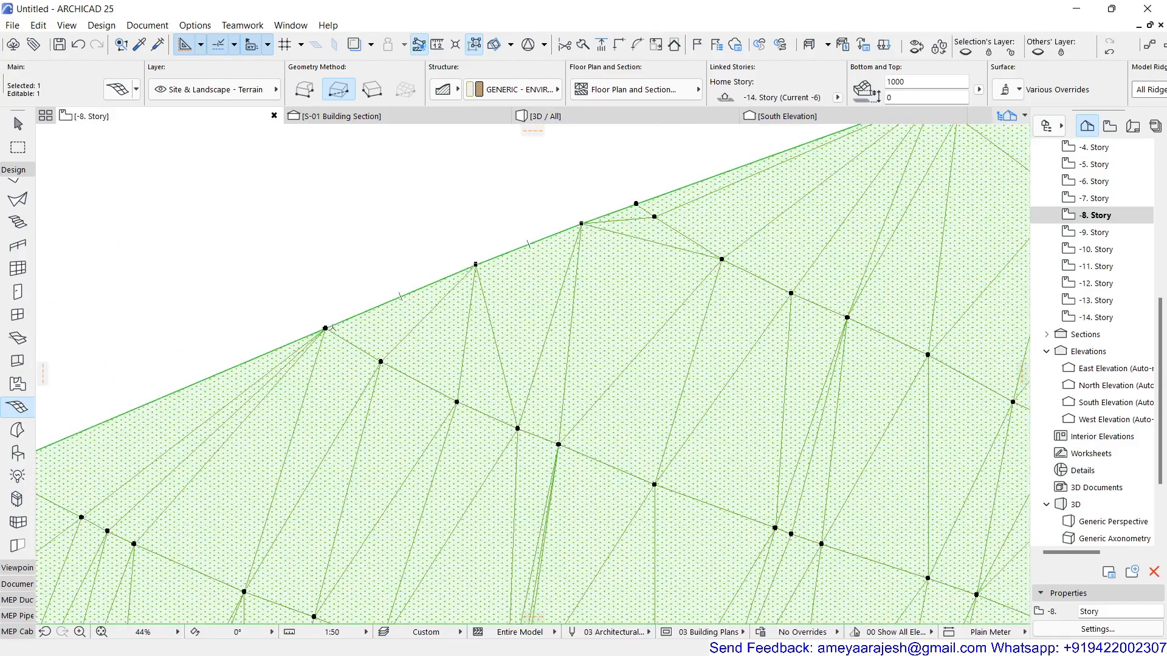
pyautogui.click(326, 328)
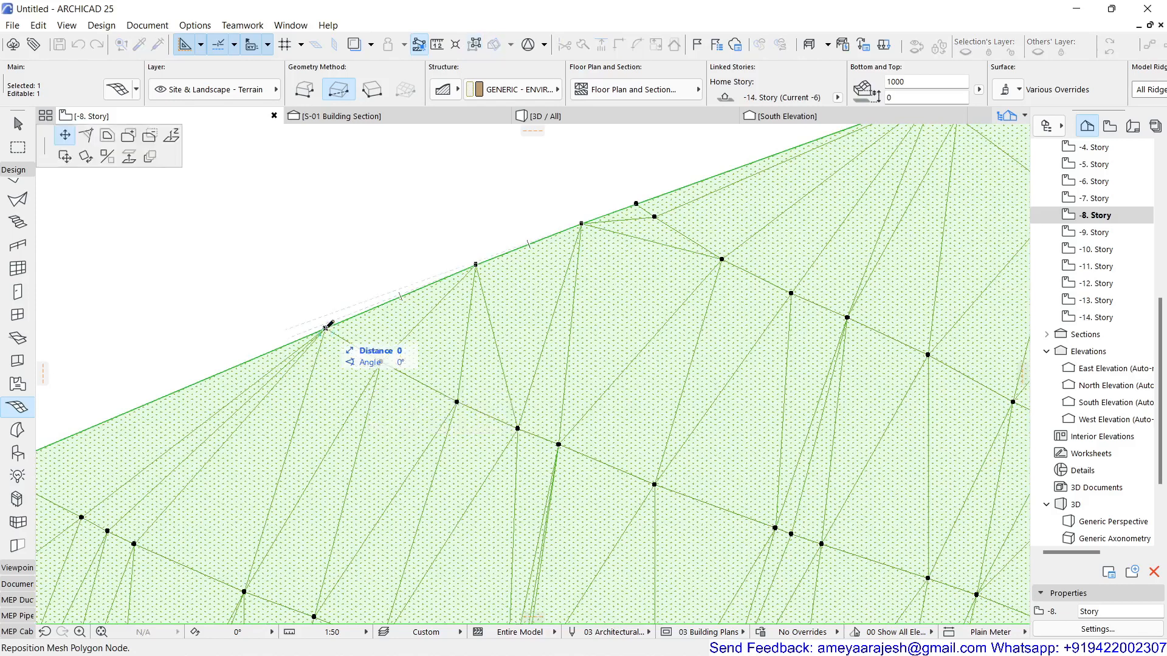
pyautogui.click(172, 136)
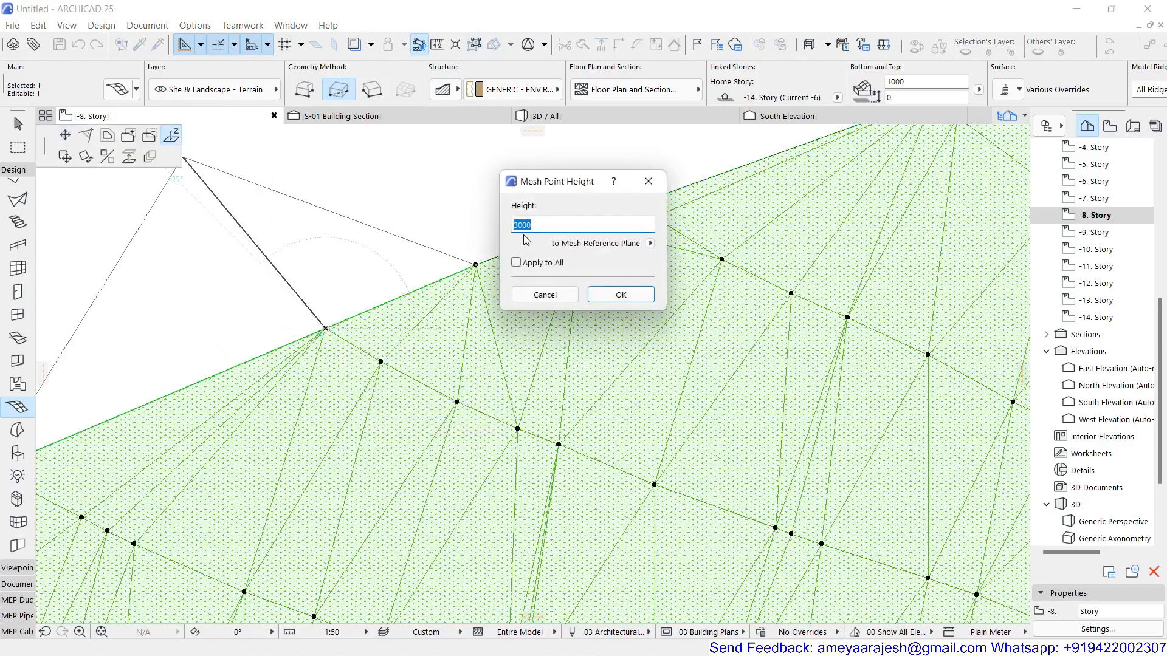
pyautogui.press('Return')
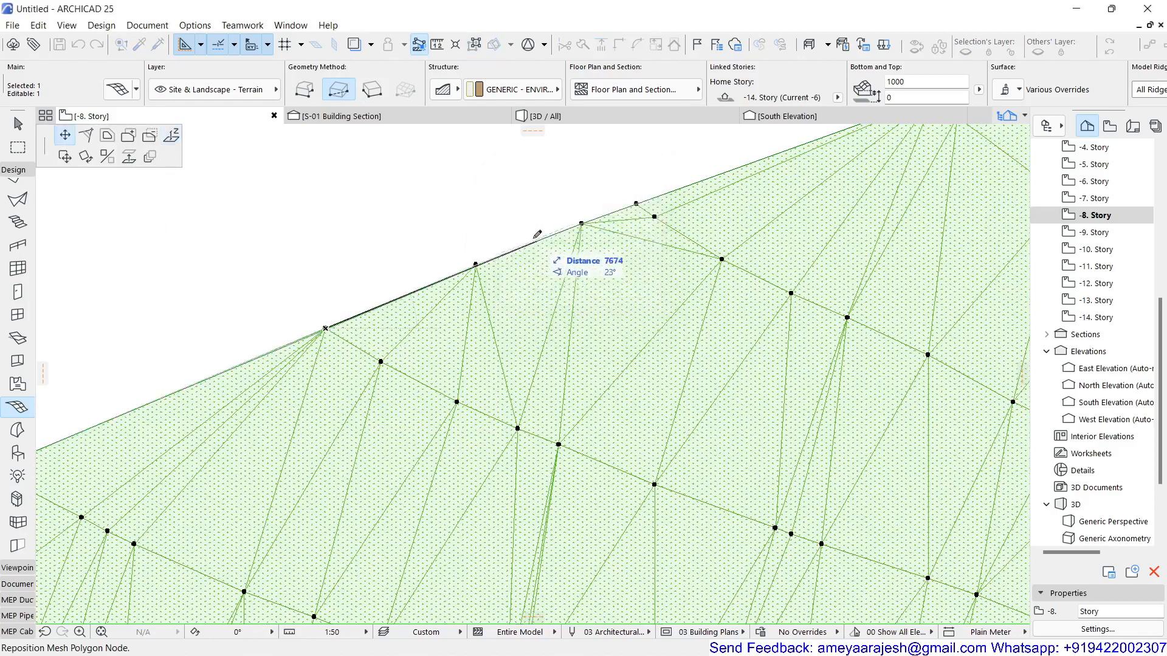
pyautogui.click(580, 225)
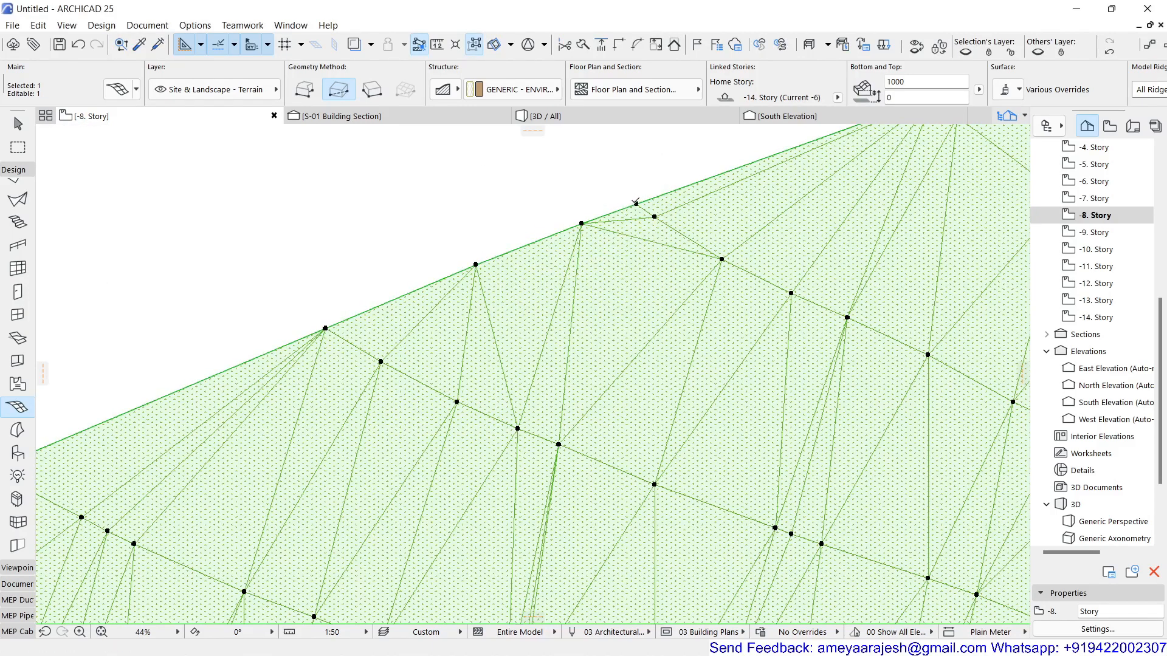
# - Set the next two boundary nodes along the mesh's upper edge to heights 2750 and 2250, the one nearer the checked node being 2750
pyautogui.click(581, 223)
pyautogui.click(173, 136)
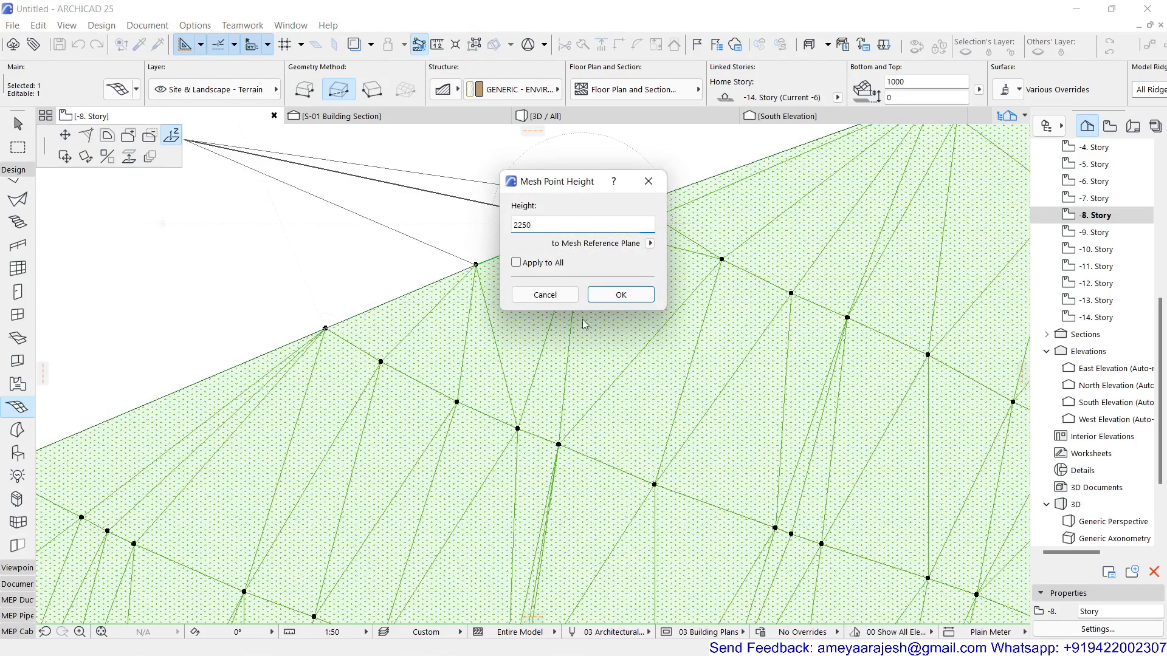
pyautogui.click(618, 294)
pyautogui.click(476, 265)
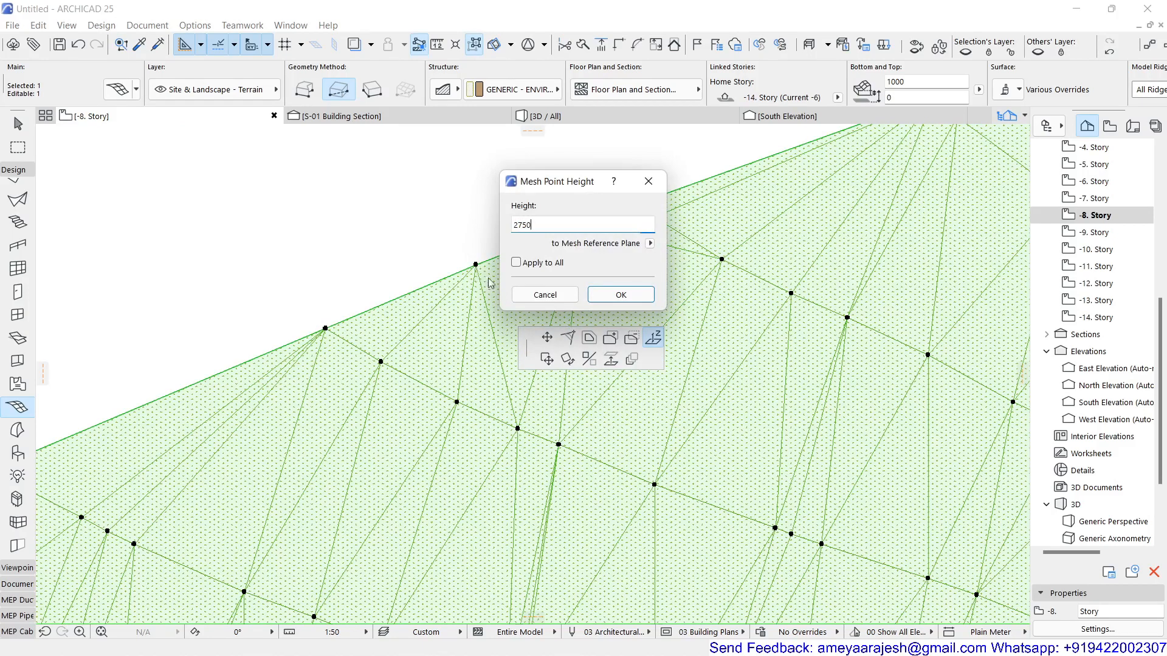
pyautogui.click(618, 294)
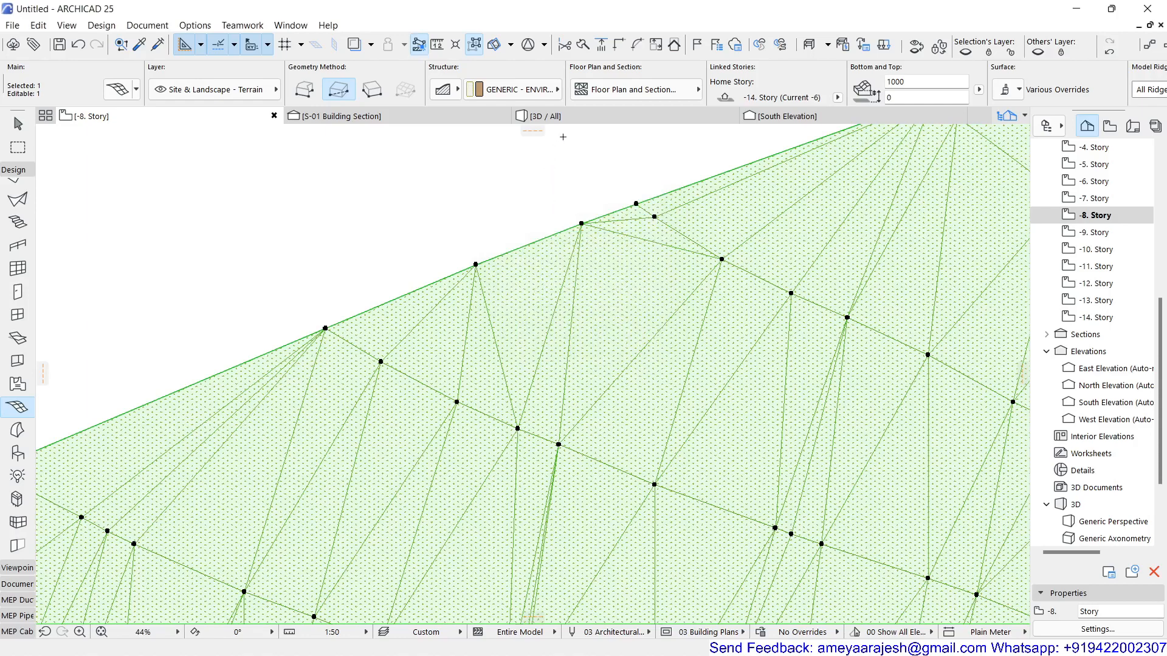
# - Inspect the corrected boundary edge and the overall mesh slope against the contour lines in 3D
pyautogui.click(547, 116)
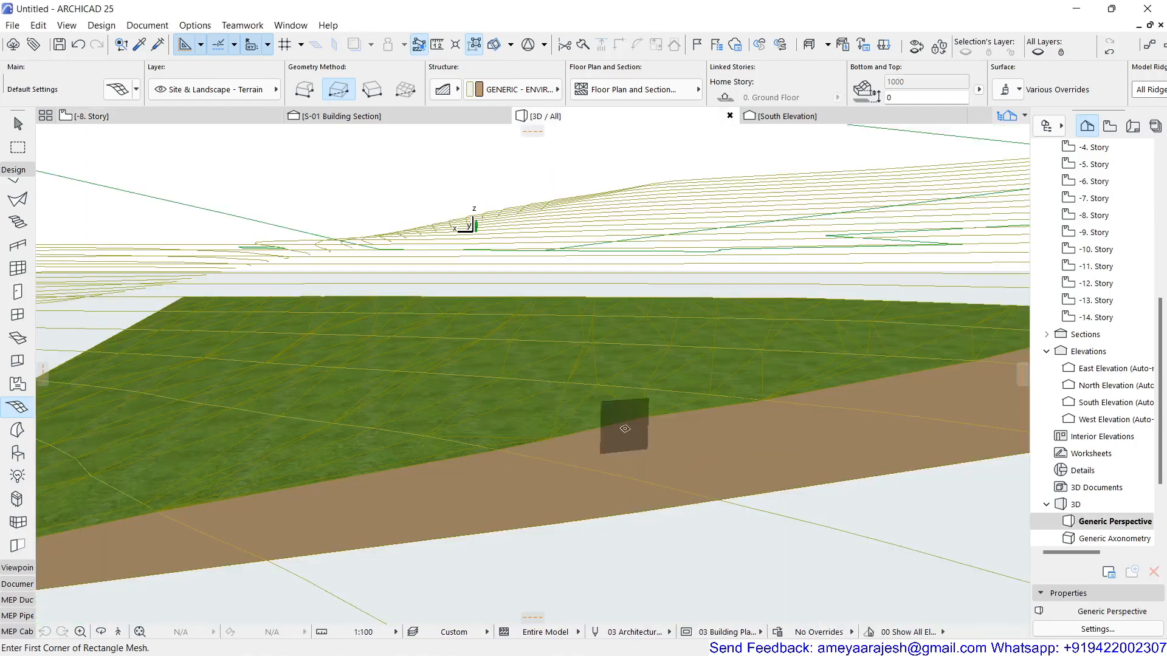
pyautogui.keyDown('shift'); pyautogui.moveTo(624, 429); pyautogui.dragTo(639, 487, button='middle'); pyautogui.keyUp('shift')
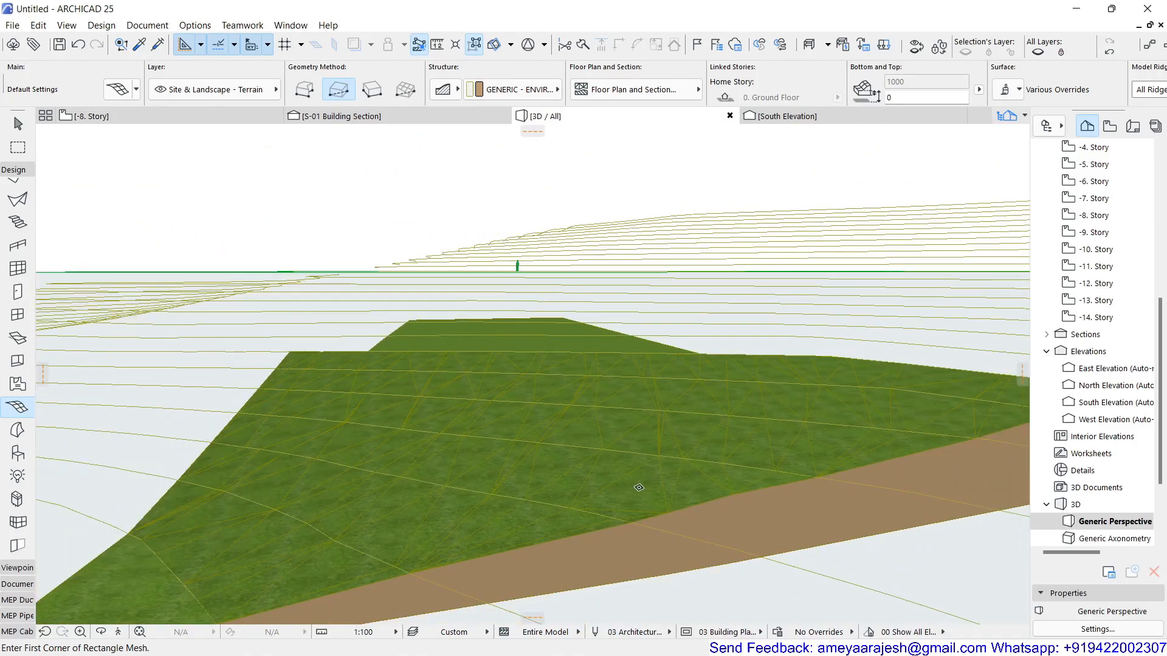
pyautogui.keyDown('shift'); pyautogui.moveTo(584, 542); pyautogui.dragTo(556, 535, button='middle'); pyautogui.keyUp('shift')
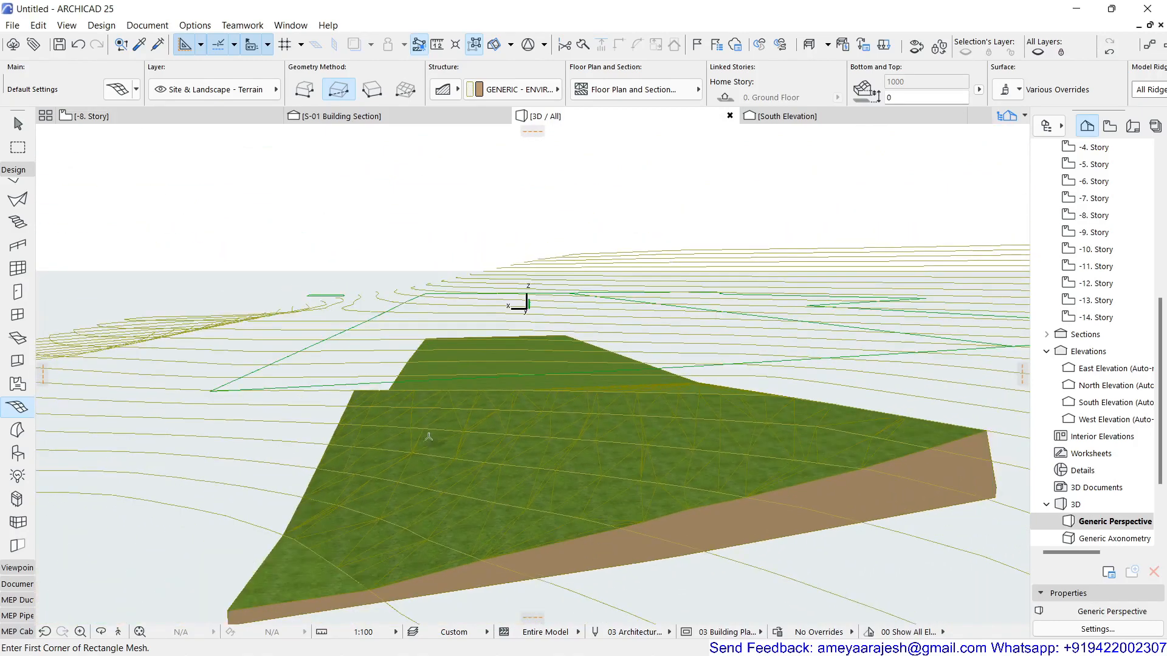
pyautogui.keyDown('shift'); pyautogui.moveTo(248, 468); pyautogui.dragTo(480, 465, button='middle'); pyautogui.keyUp('shift')
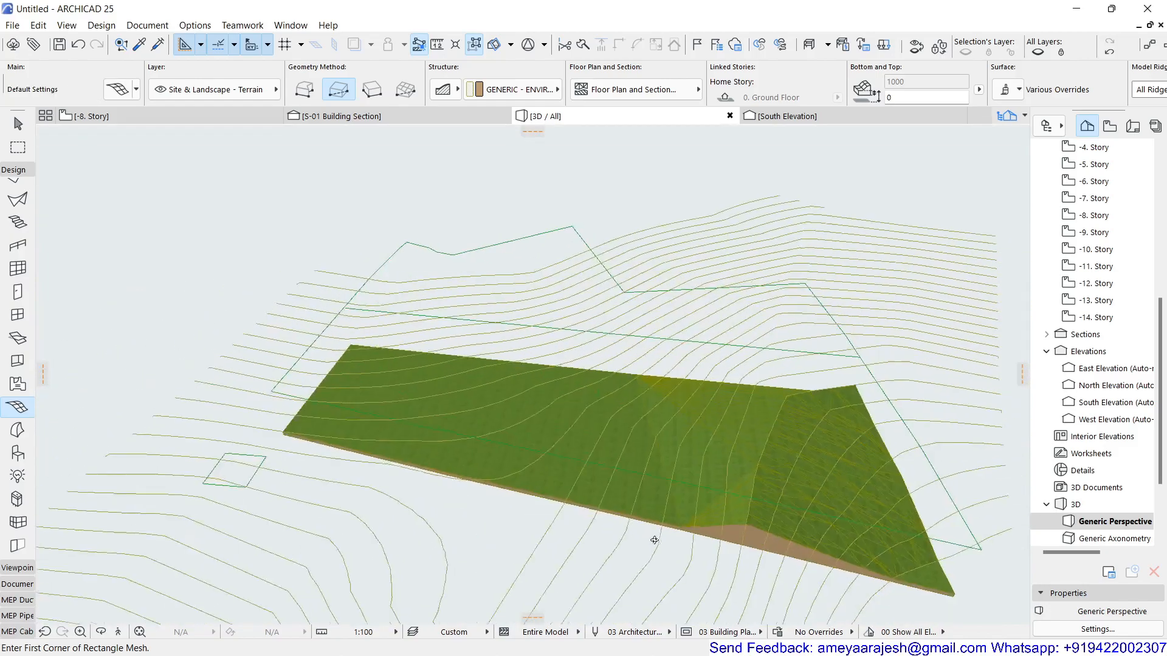
pyautogui.keyDown('shift'); pyautogui.moveTo(654, 540); pyautogui.dragTo(769, 496, button='middle'); pyautogui.keyUp('shift')
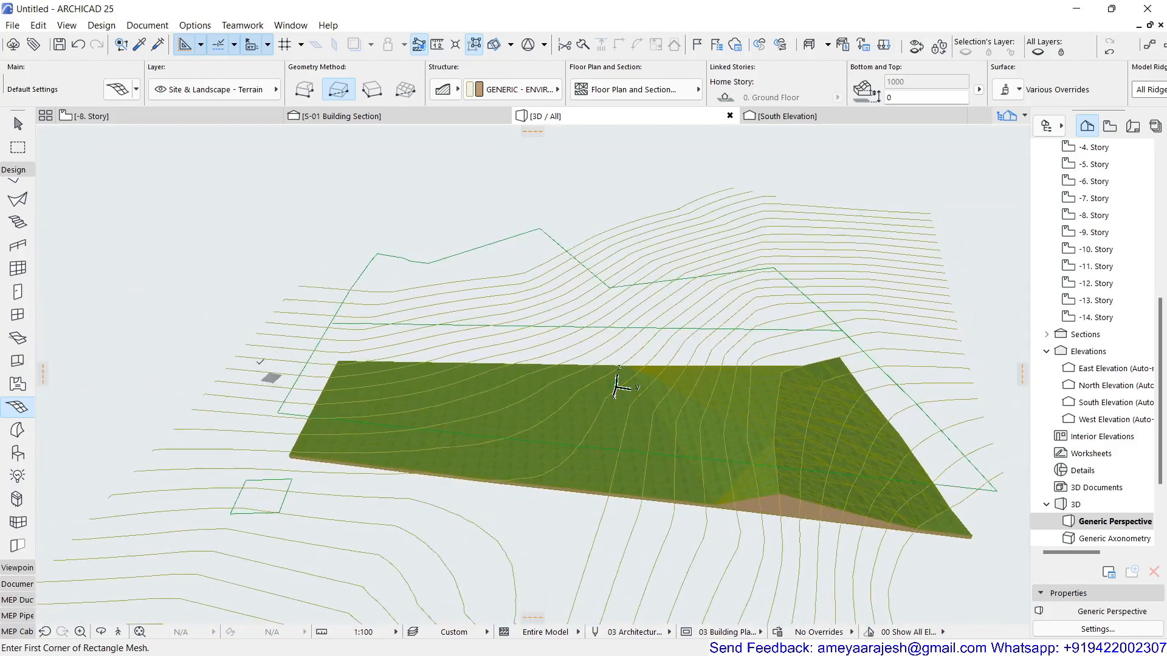
# - Examine the completed site mesh's points on the story 12 plan and its full terrain surface from several sides in 3D
pyautogui.click(85, 116)
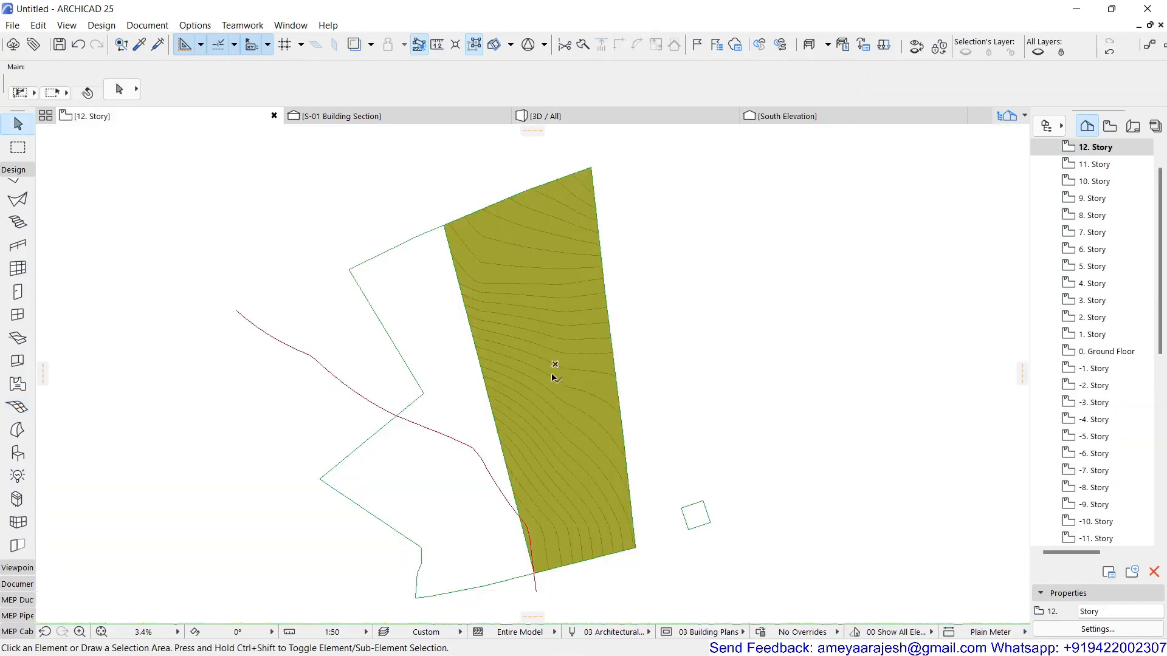
pyautogui.click(497, 275)
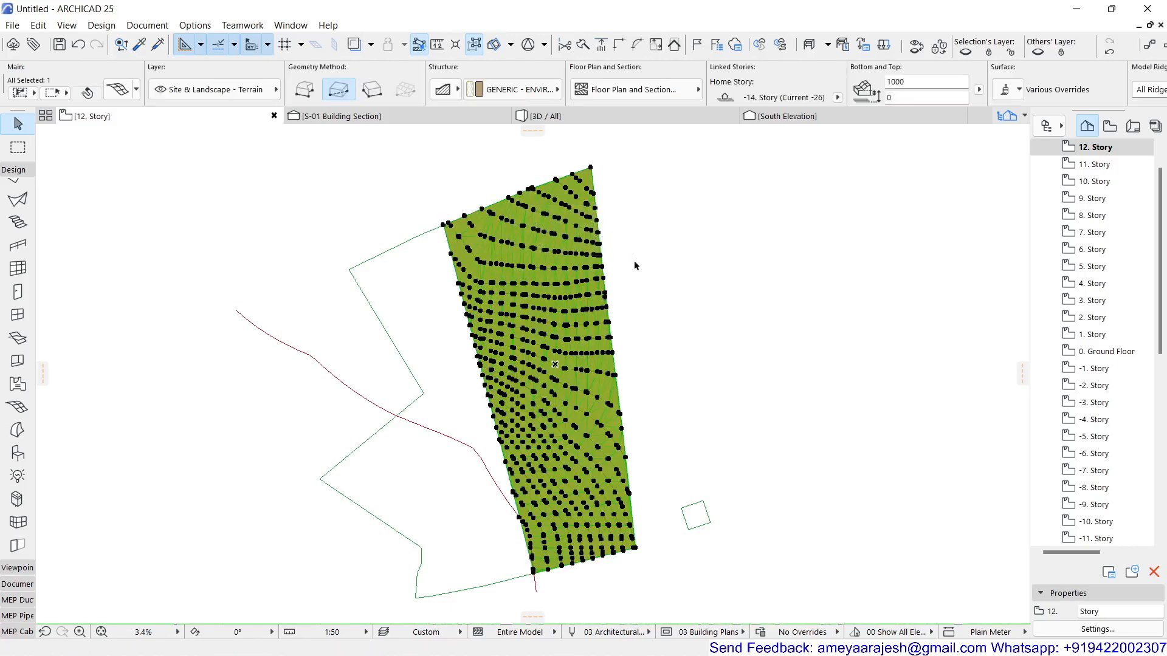
pyautogui.press('Escape')
pyautogui.click(587, 117)
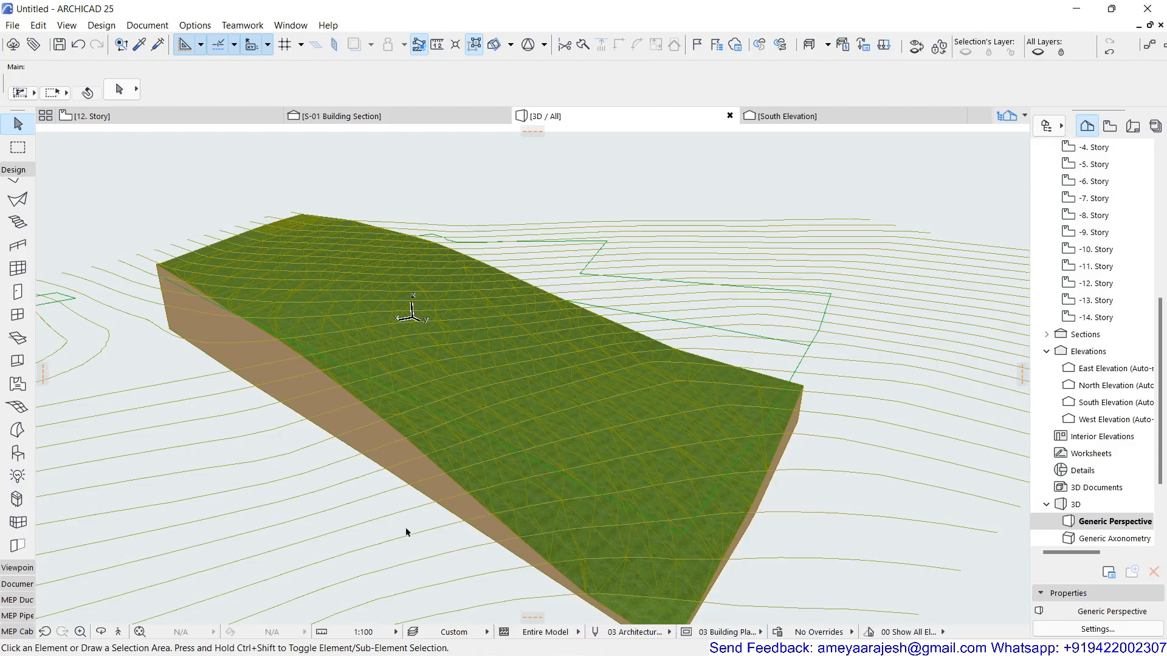
pyautogui.keyDown('shift'); pyautogui.moveTo(350, 471); pyautogui.dragTo(568, 458, button='middle'); pyautogui.keyUp('shift')
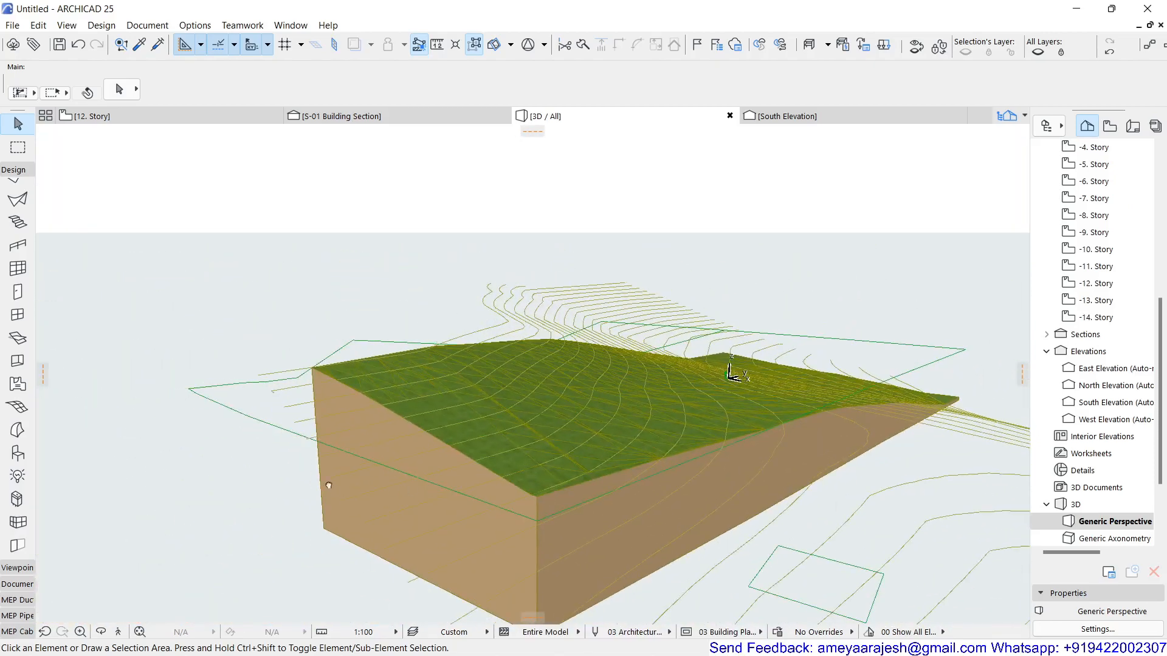
pyautogui.keyDown('shift'); pyautogui.moveTo(329, 485); pyautogui.dragTo(520, 452, button='middle'); pyautogui.keyUp('shift')
pyautogui.moveTo(511, 409)
pyautogui.keyDown('shift'); pyautogui.mouseDown(button='middle')
pyautogui.moveTo(583, 547)
pyautogui.moveTo(669, 459)
pyautogui.moveTo(617, 447)
pyautogui.moveTo(549, 507)
pyautogui.mouseUp(button='middle'); pyautogui.keyUp('shift')
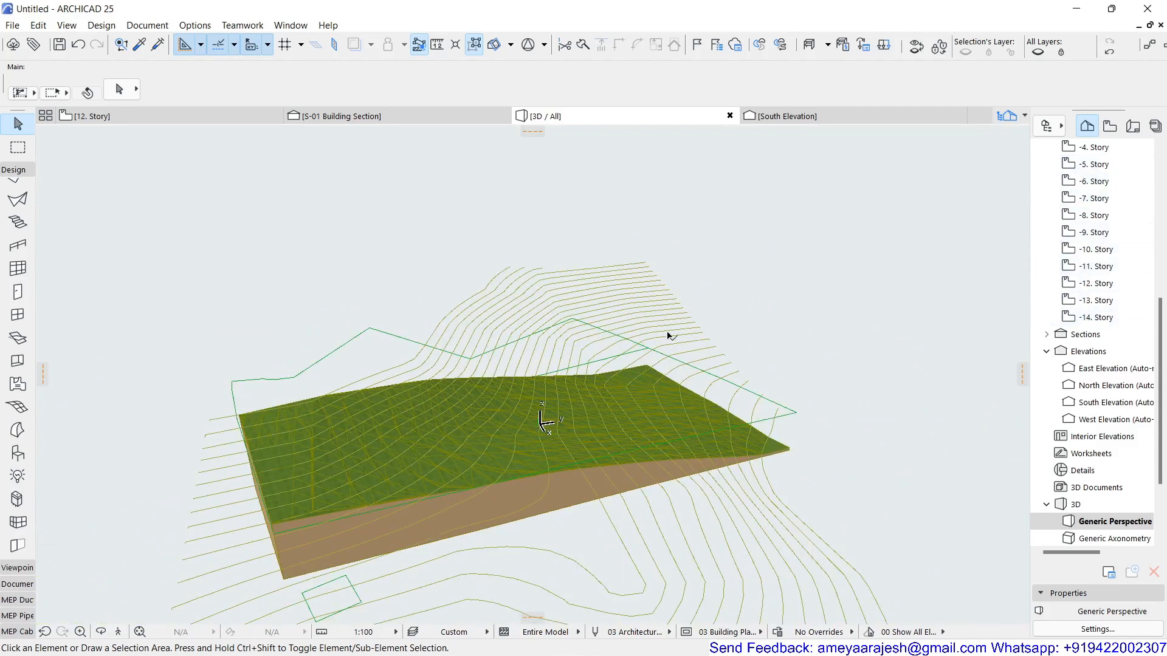
# - Copy the site mesh from the story 12 plan and paste it at its Original Location on the new project's Ground Floor, zooming to it
pyautogui.click(196, 116)
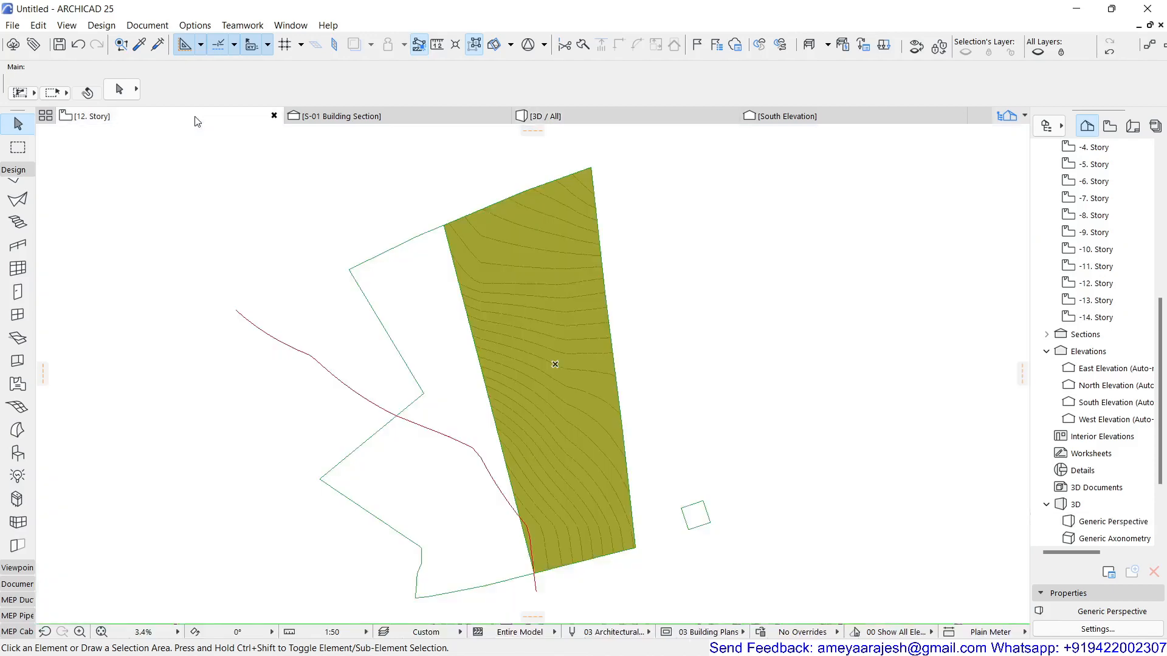
pyautogui.click(497, 255)
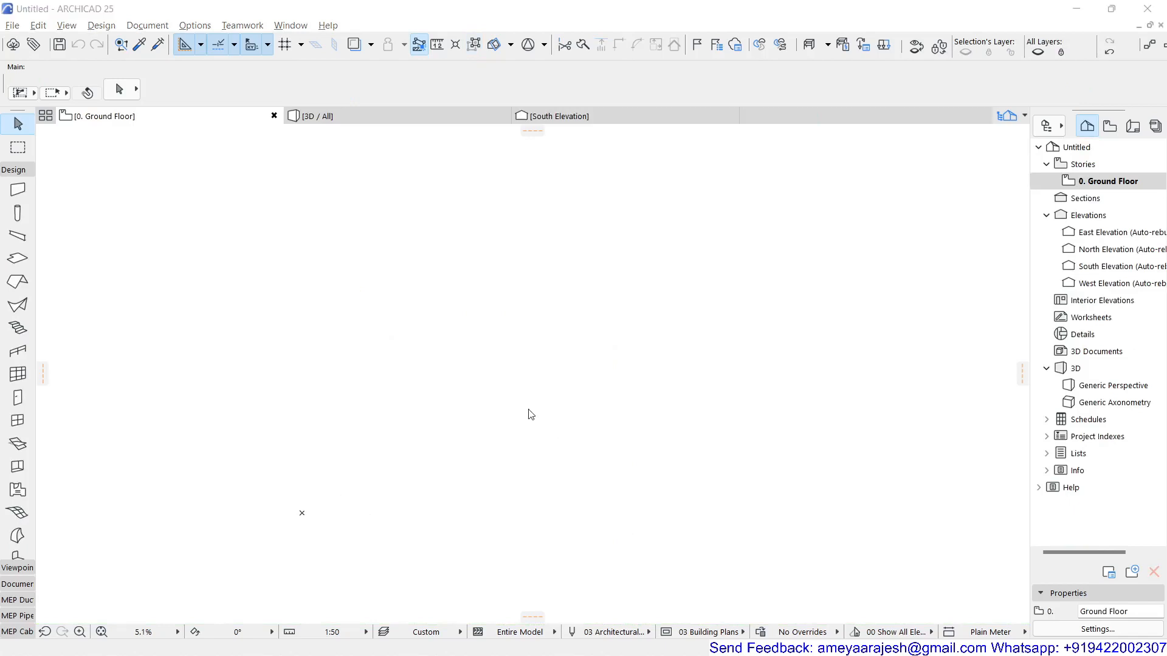
pyautogui.hotkey('ctrl', 'v')
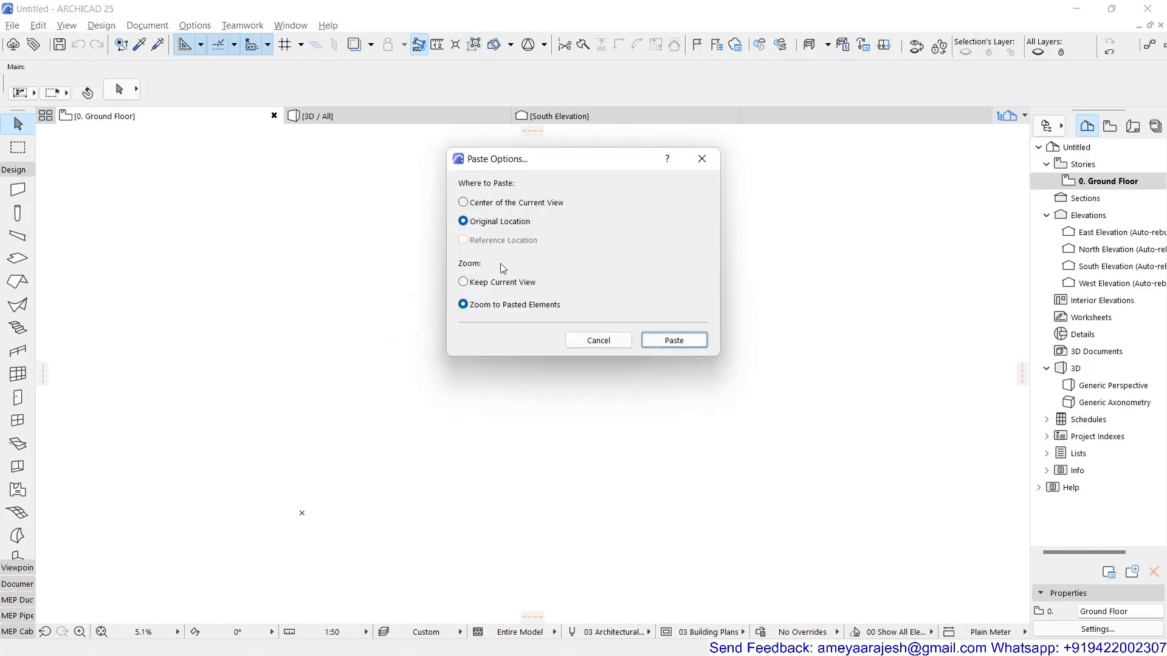
pyautogui.click(669, 338)
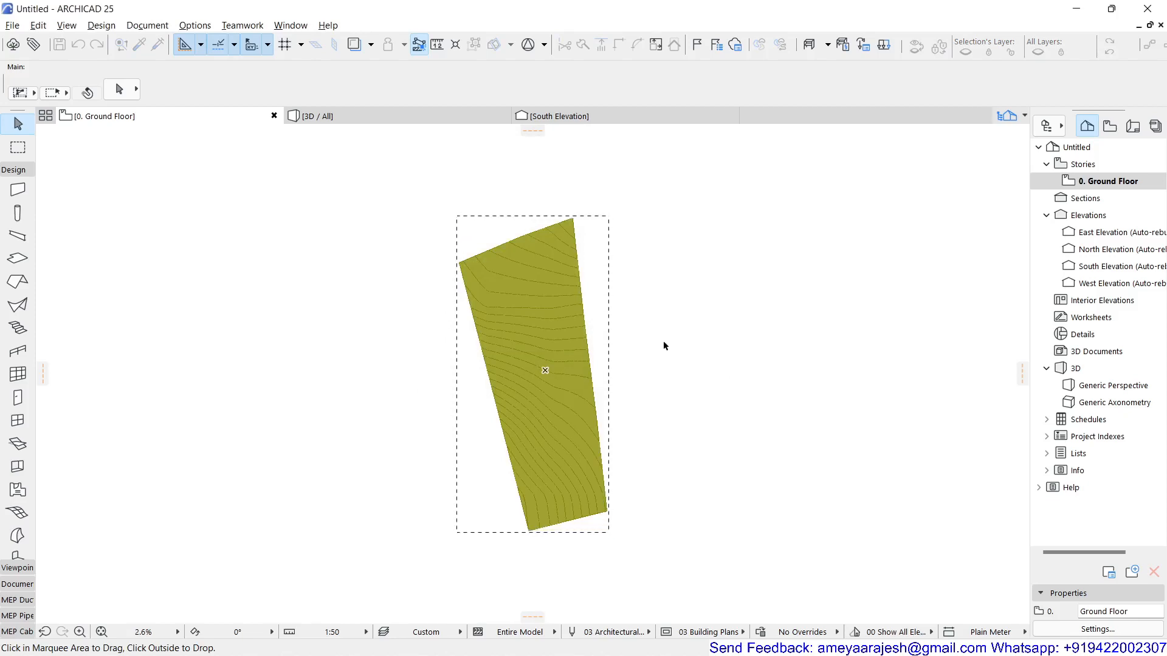
pyautogui.click(663, 345)
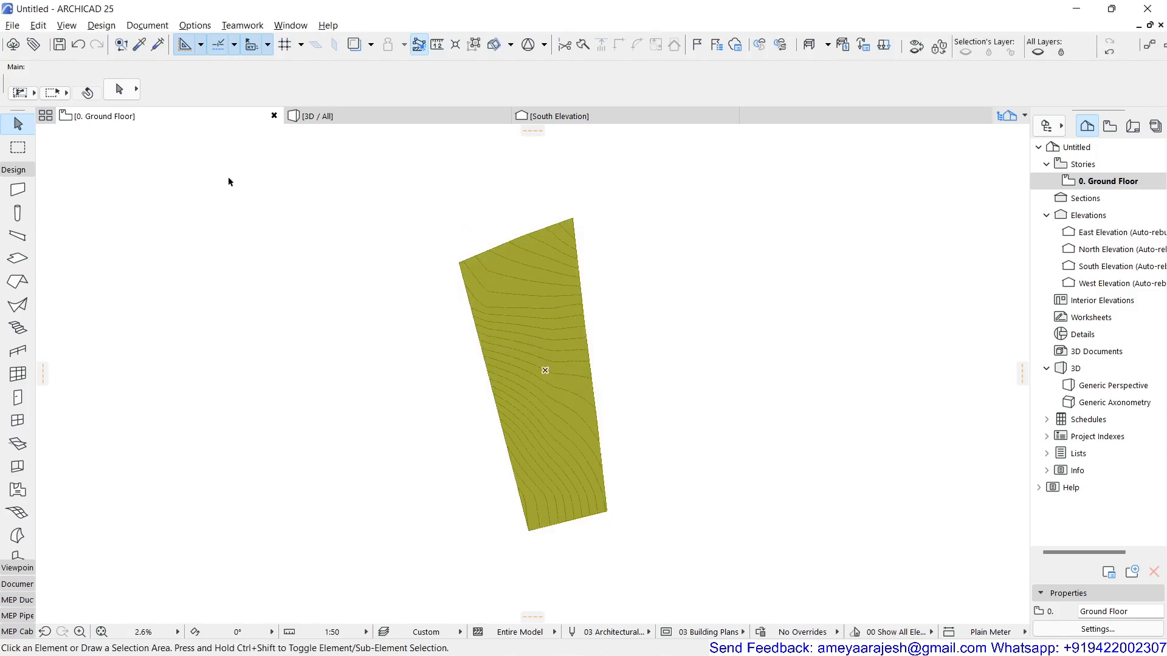
# - Review the project's Location Settings, including coordinates, altitude, survey point and project north, without changing them
pyautogui.click(202, 26)
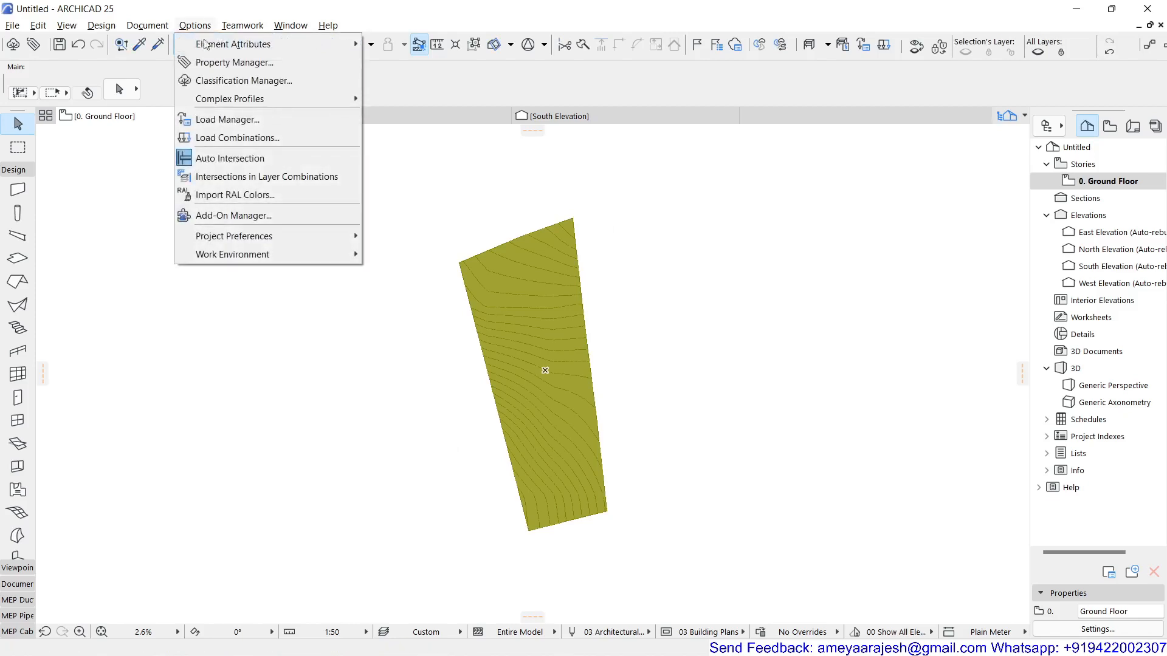
pyautogui.moveTo(304, 236)
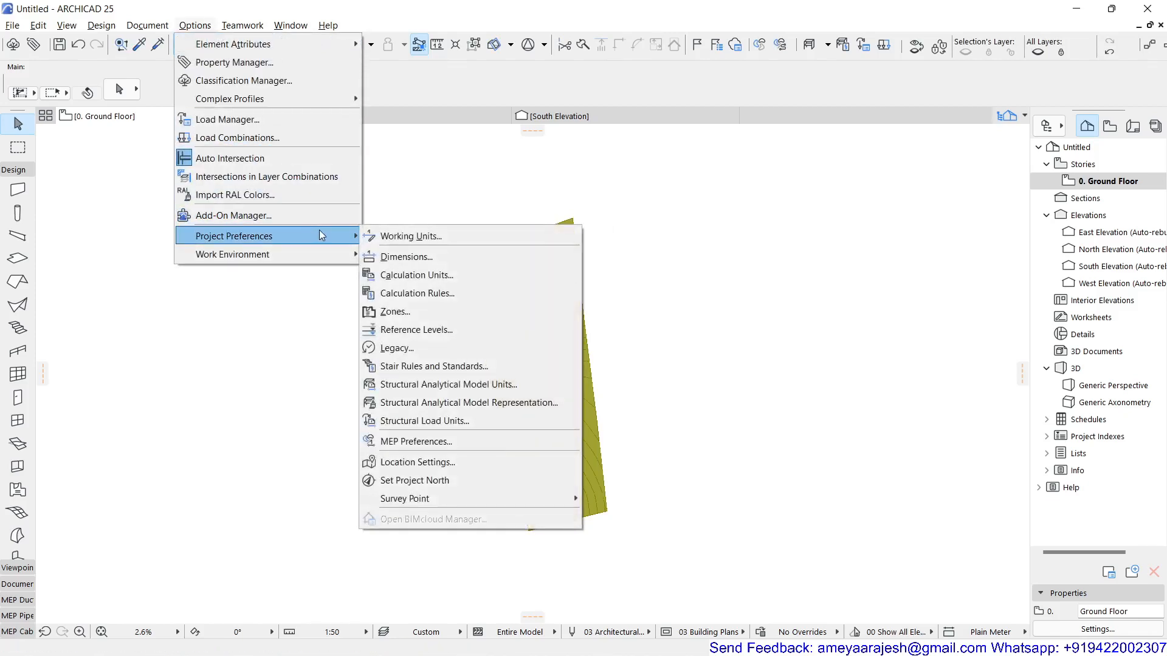
pyautogui.click(476, 464)
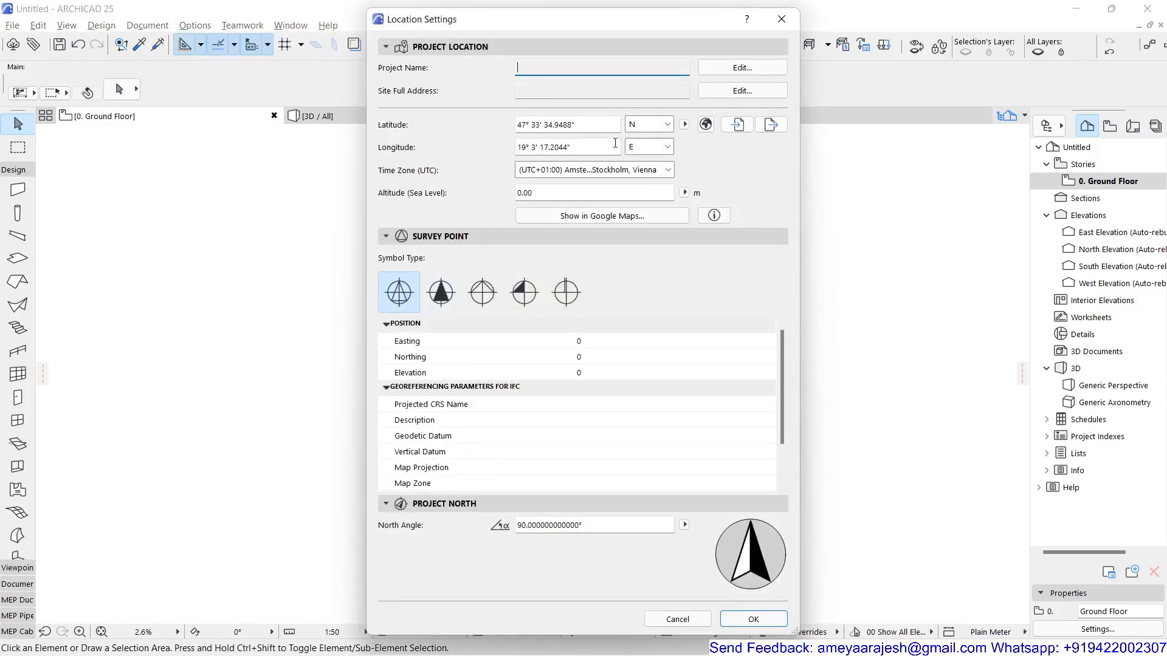
pyautogui.click(797, 21)
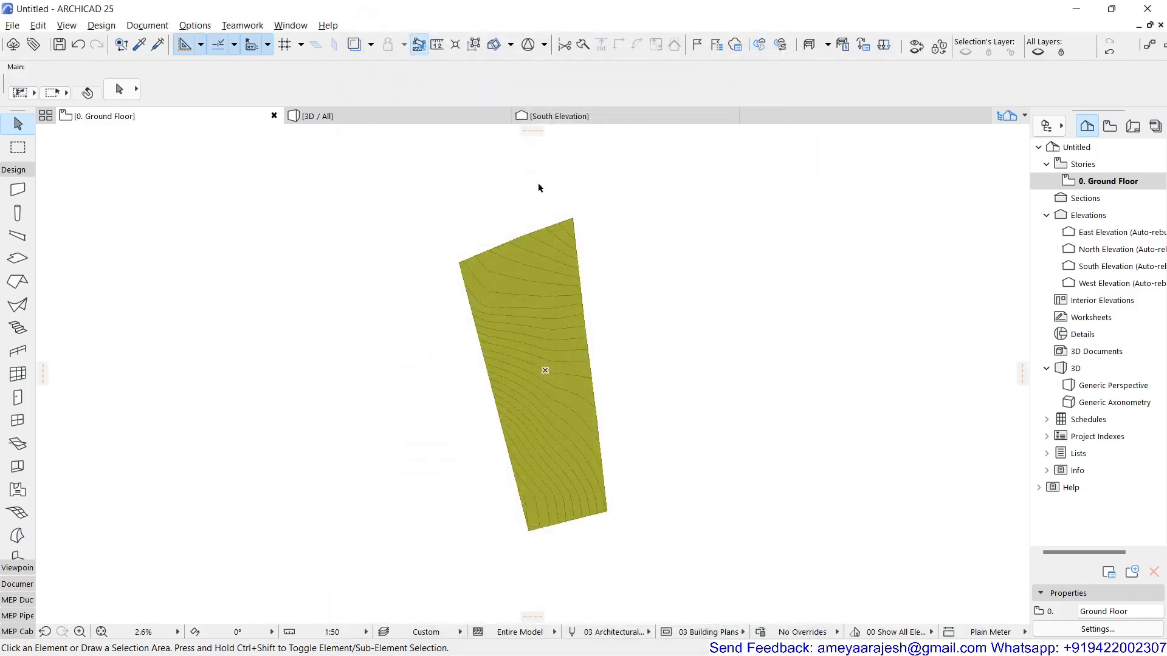
# - Inspect the pasted site mesh from several angles in 3D and return to the Ground Floor plan
pyautogui.click(452, 120)
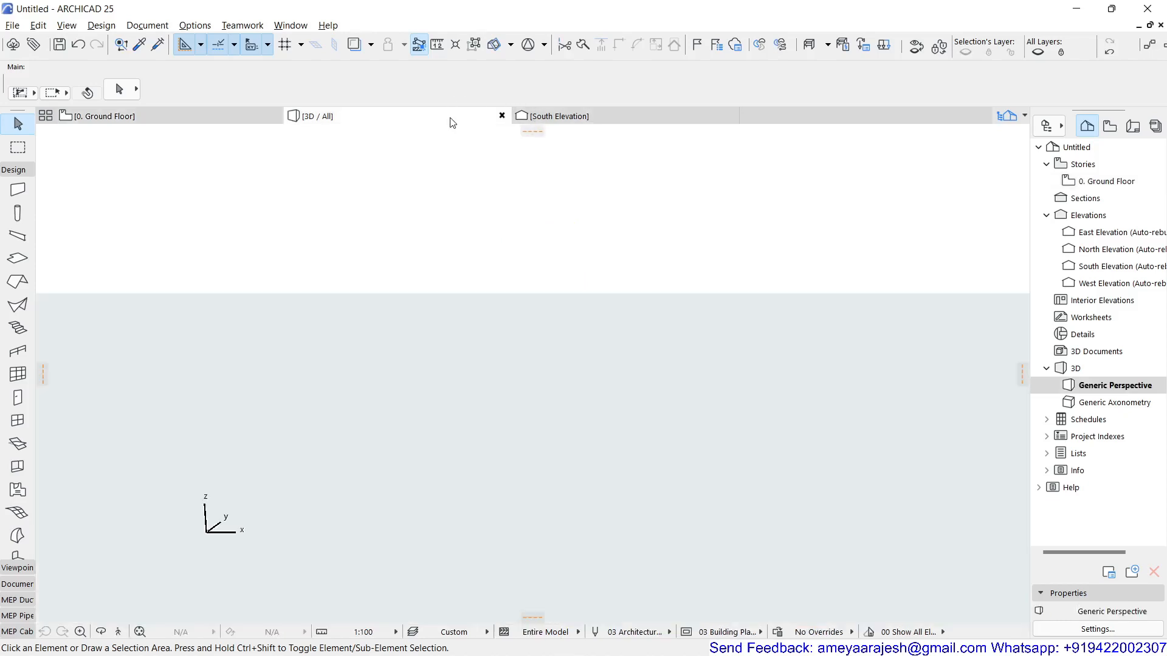
pyautogui.scroll(-5, 434, 362)
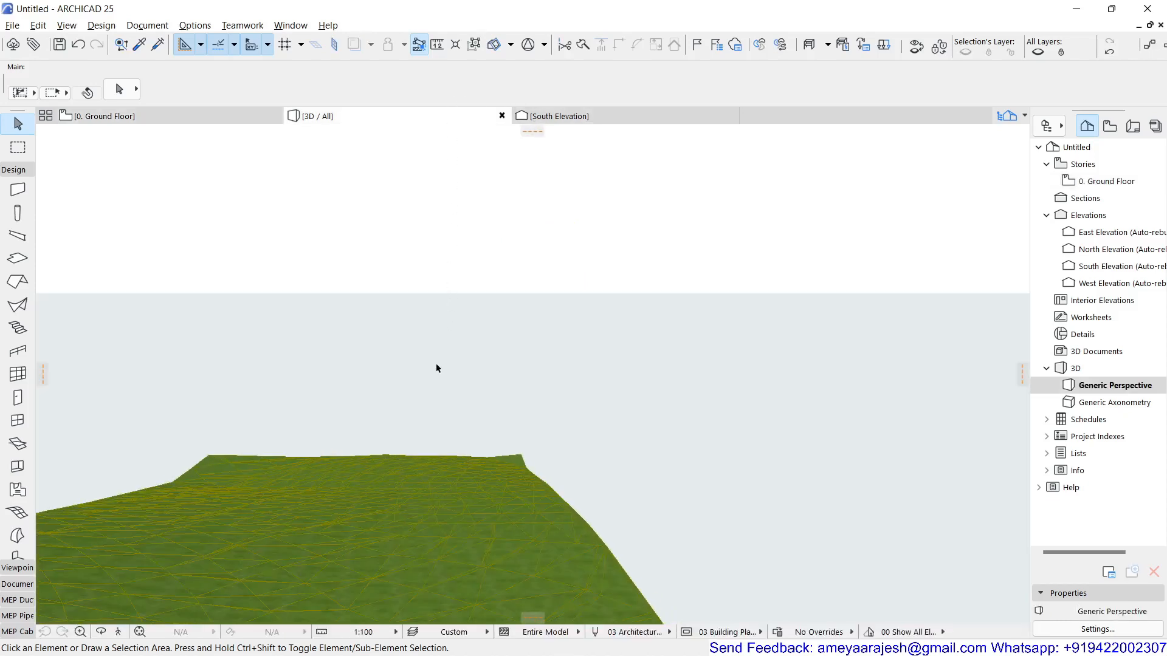
pyautogui.scroll(-3, 436, 367)
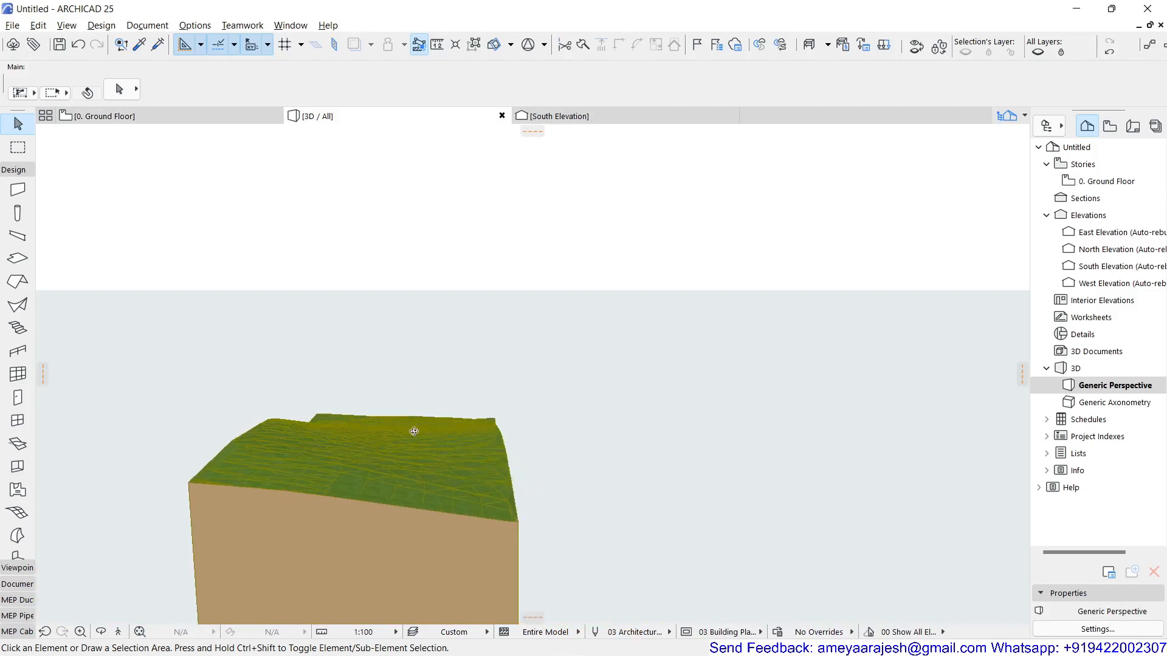
pyautogui.keyDown('shift'); pyautogui.moveTo(414, 432); pyautogui.dragTo(283, 483, button='middle'); pyautogui.keyUp('shift')
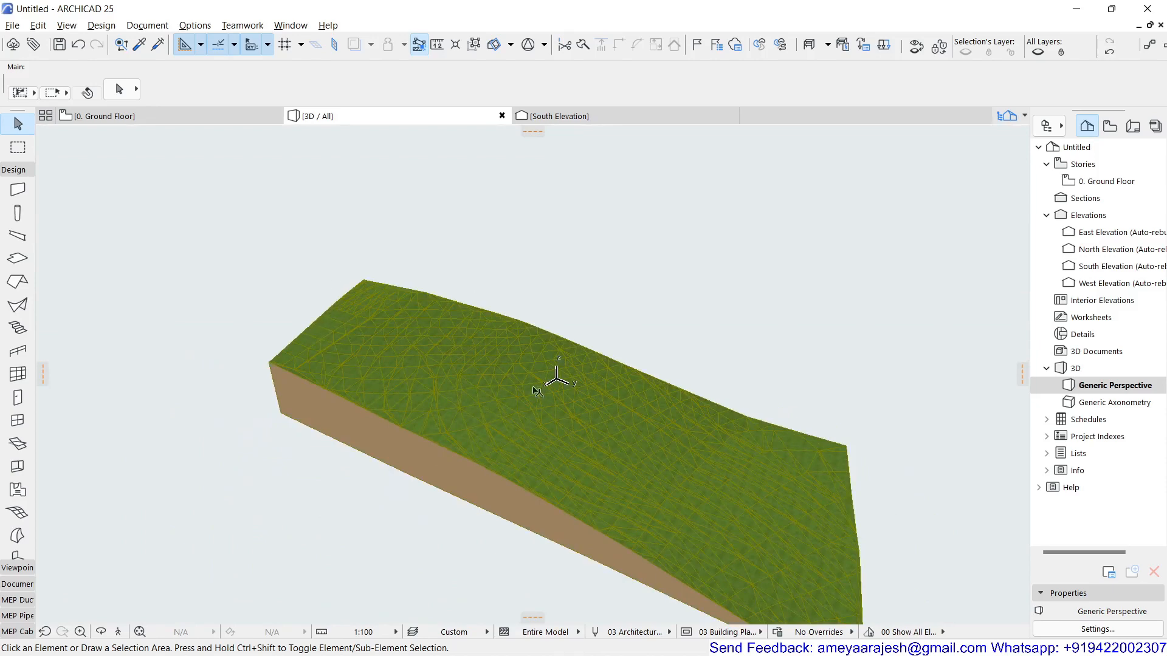
pyautogui.scroll(-2, 538, 438)
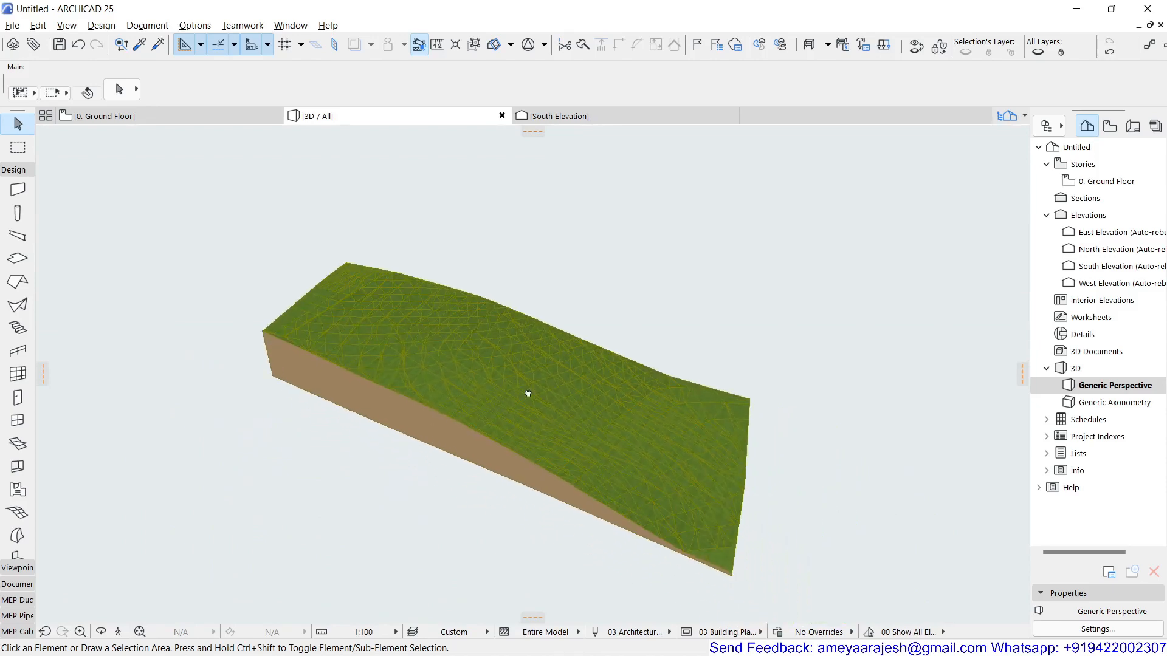
pyautogui.click(180, 117)
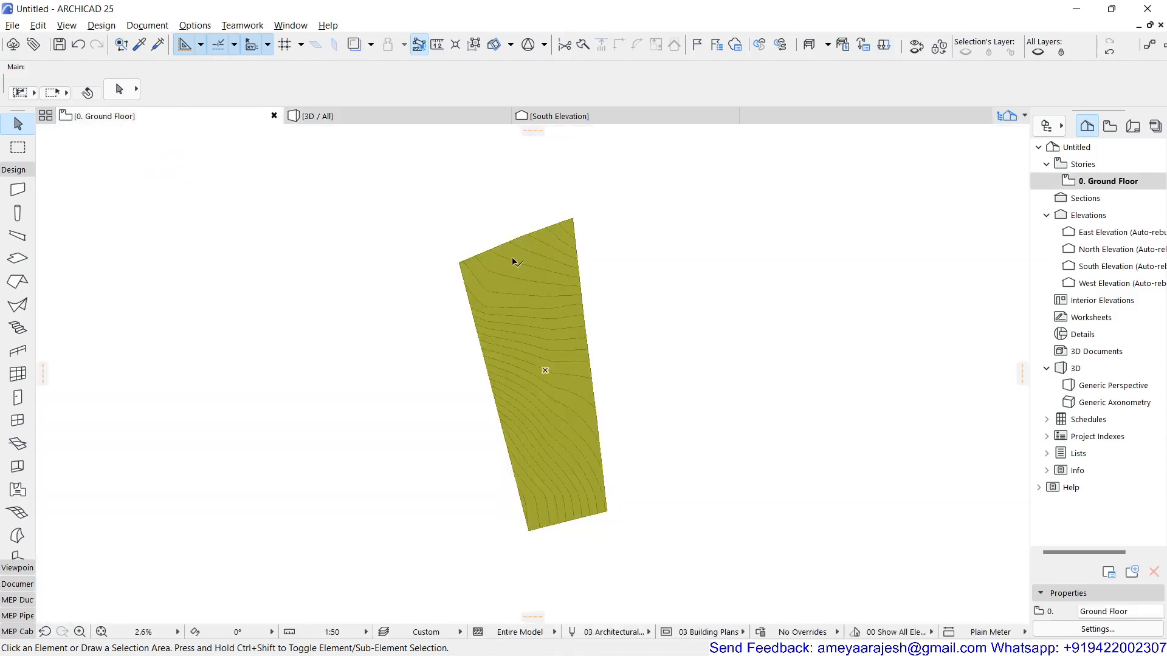
# - Examine the pasted site mesh's triangulation, points and contour ridges up close on the Ground Floor plan
pyautogui.click(518, 328)
pyautogui.click(450, 251)
pyautogui.scroll(5, 518, 284)
pyautogui.scroll(3, 518, 284)
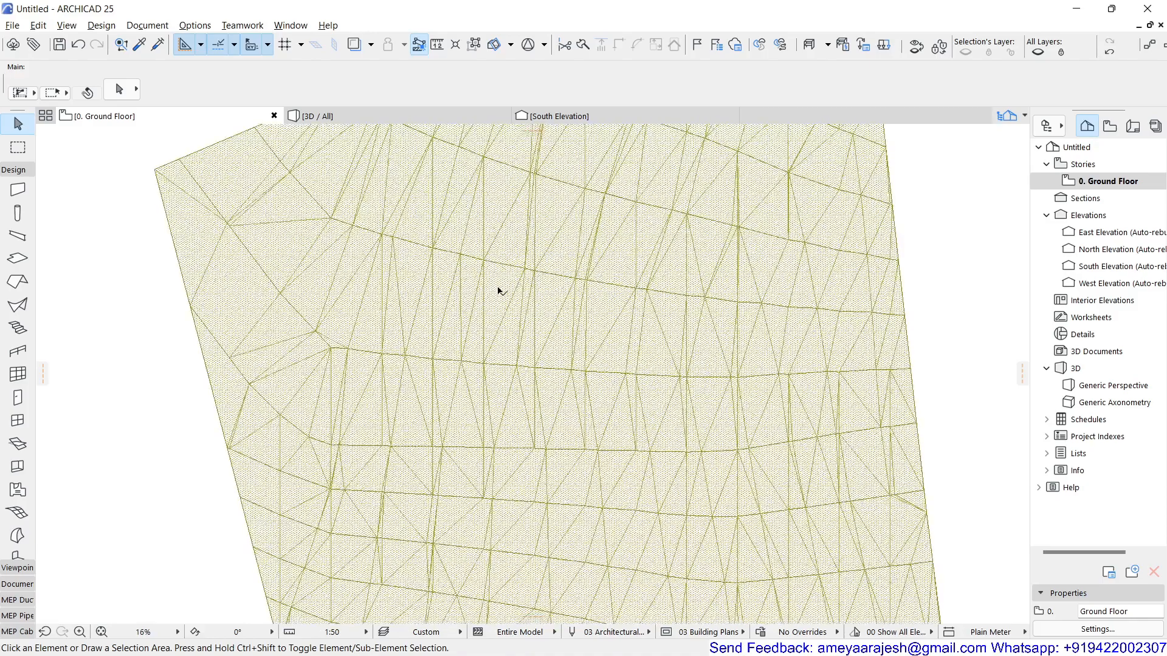
pyautogui.click(499, 293)
pyautogui.scroll(-3, 407, 272)
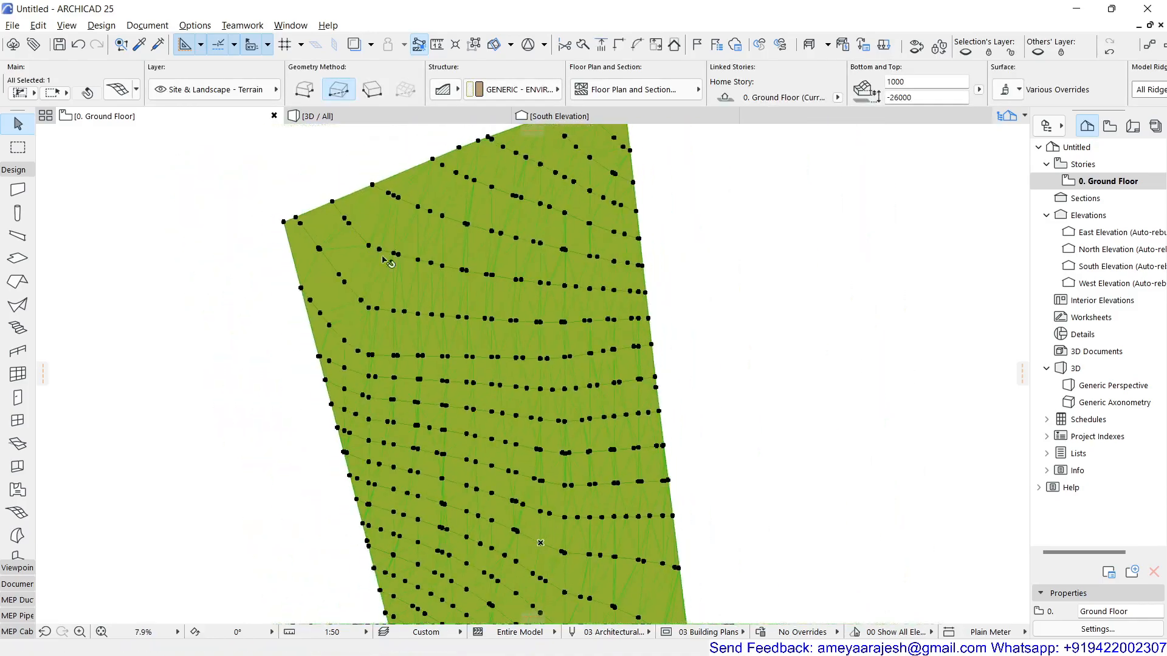
pyautogui.click(704, 274)
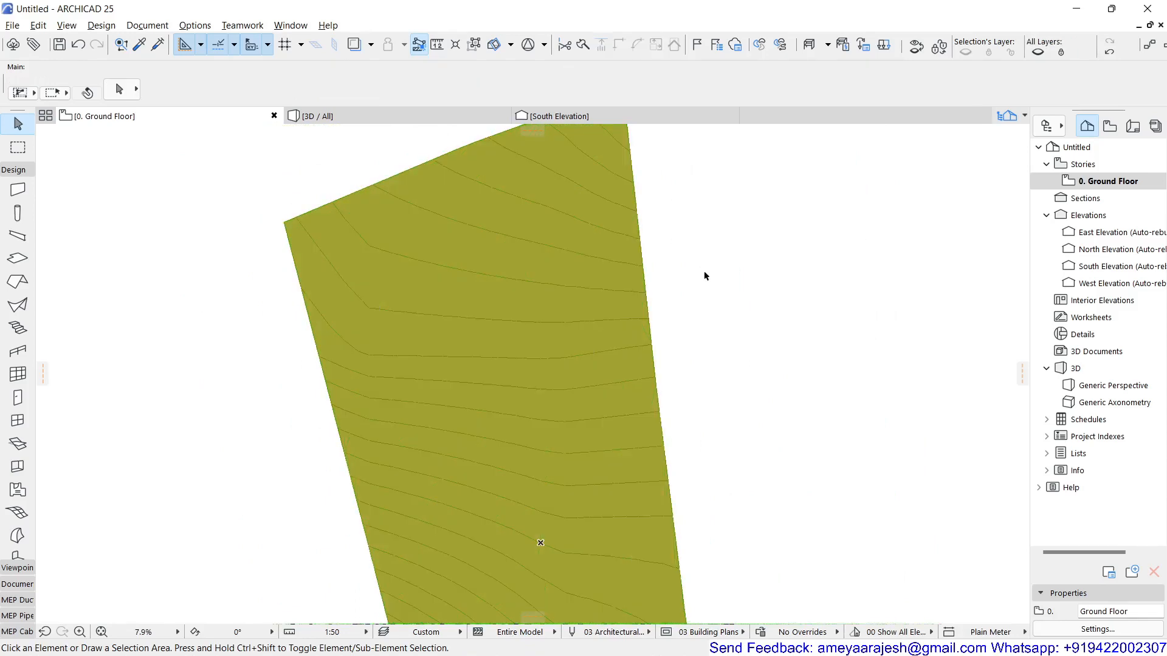
pyautogui.scroll(-3, 699, 292)
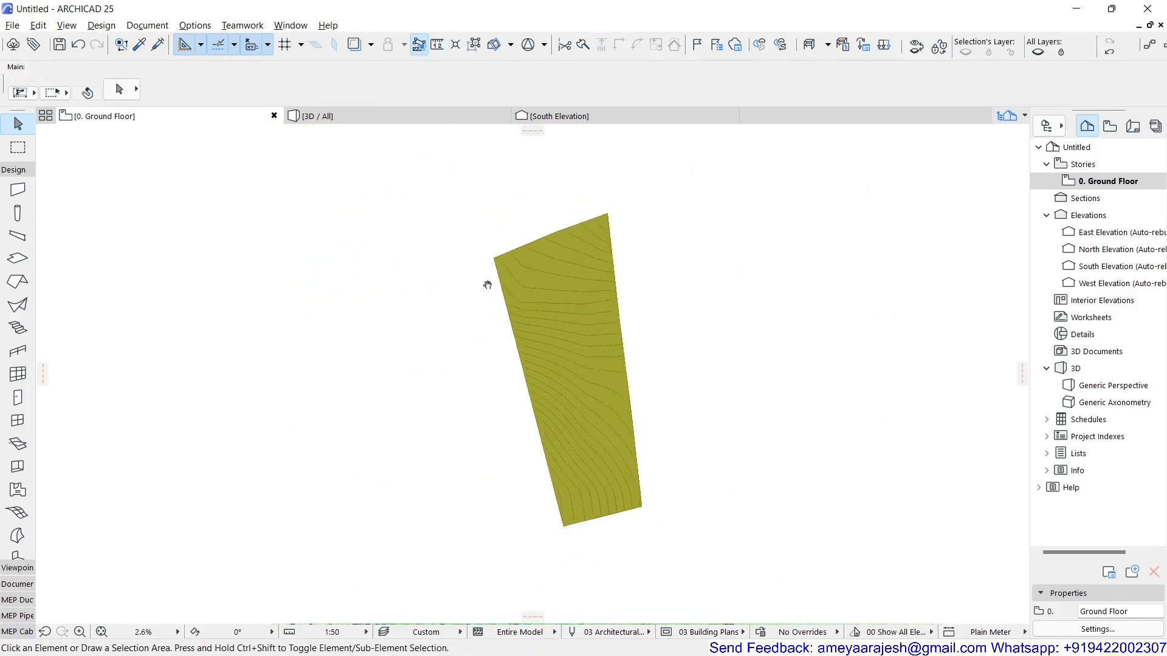
pyautogui.scroll(-2, 468, 265)
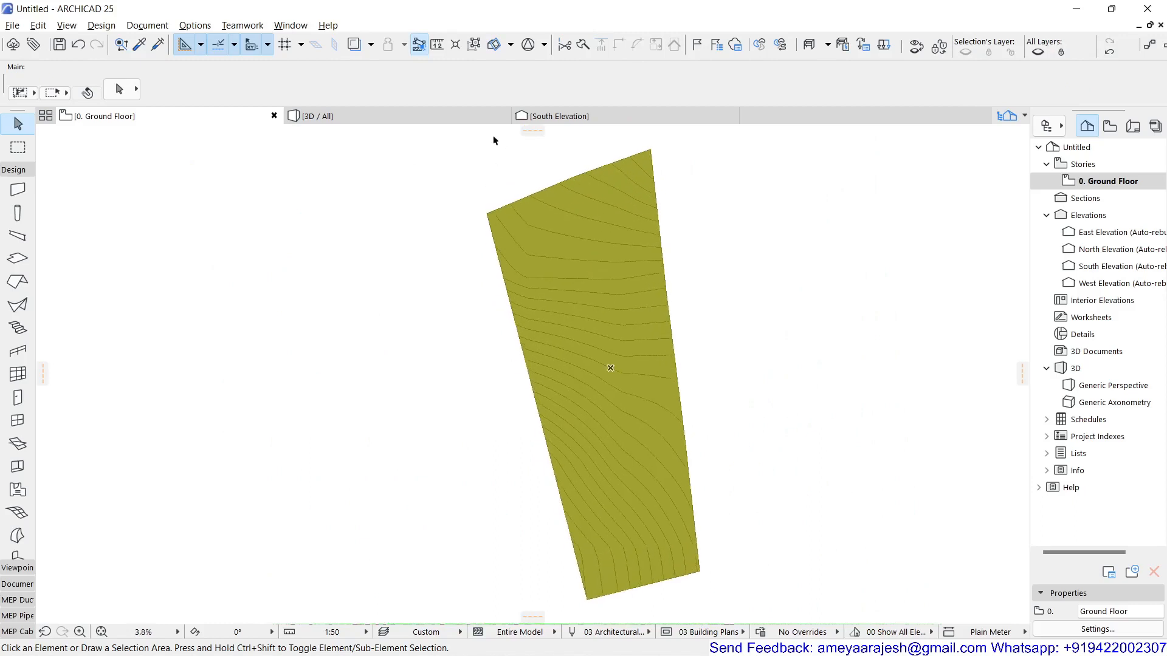
# - Inspect the site mesh's triangulated surface and ridge lines from several angles in 3D
pyautogui.click(438, 118)
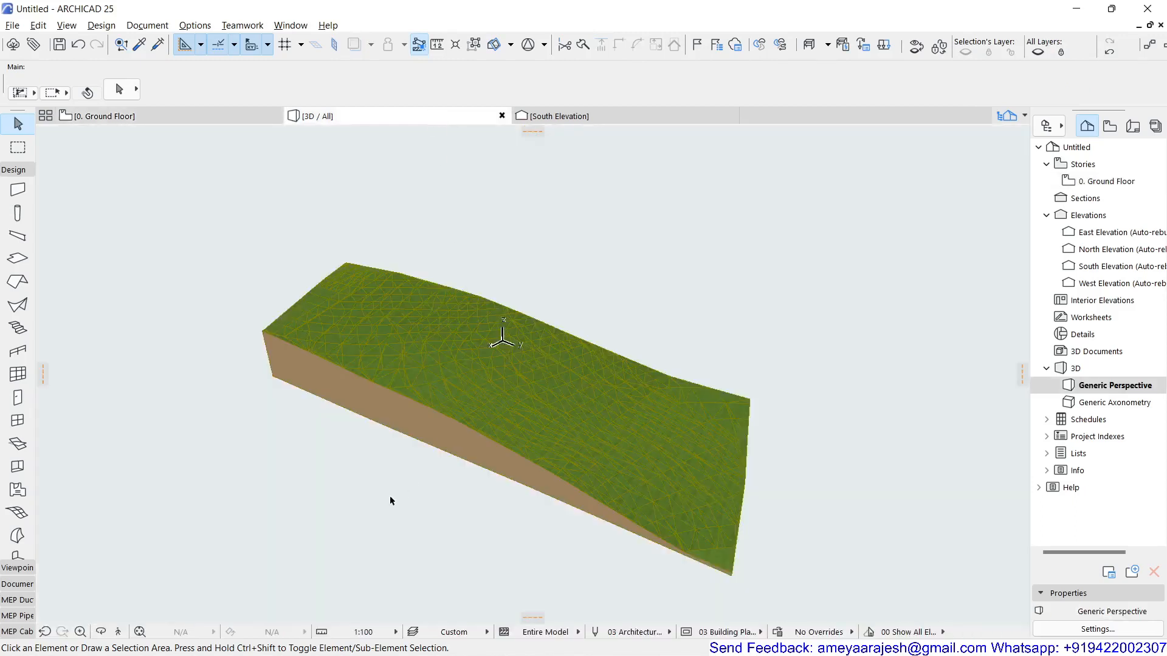
pyautogui.keyDown('shift'); pyautogui.moveTo(414, 447); pyautogui.dragTo(362, 419, button='middle'); pyautogui.keyUp('shift')
pyautogui.scroll(4, 362, 420)
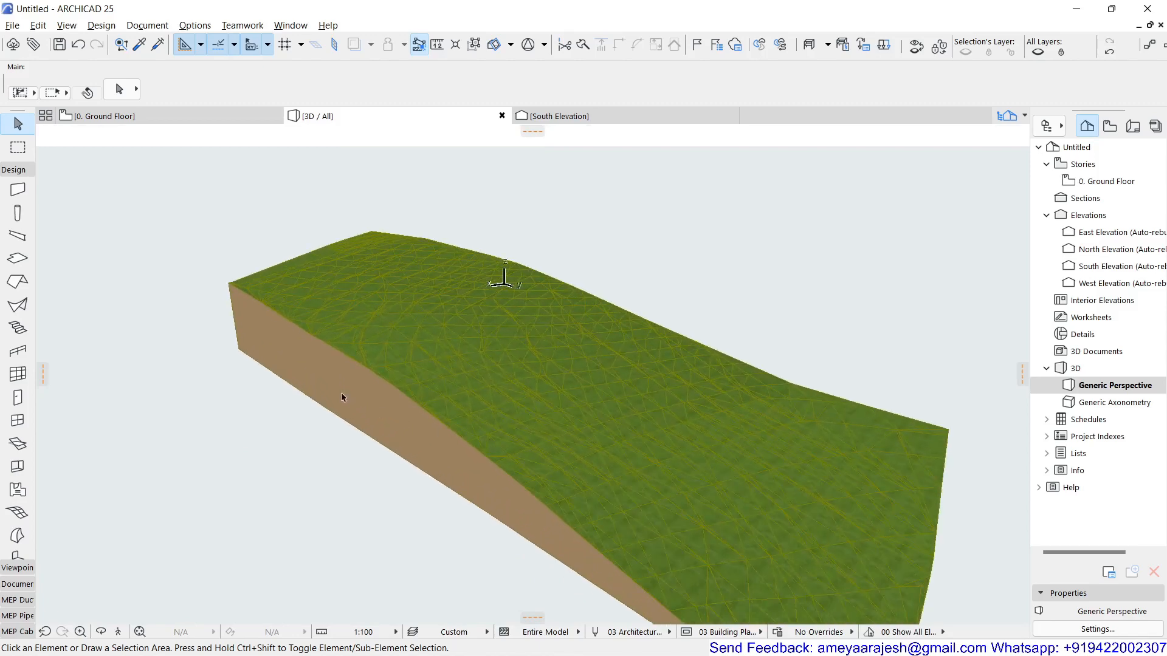
pyautogui.scroll(2, 437, 407)
pyautogui.keyDown('shift'); pyautogui.moveTo(438, 407); pyautogui.dragTo(675, 399, button='middle'); pyautogui.keyUp('shift')
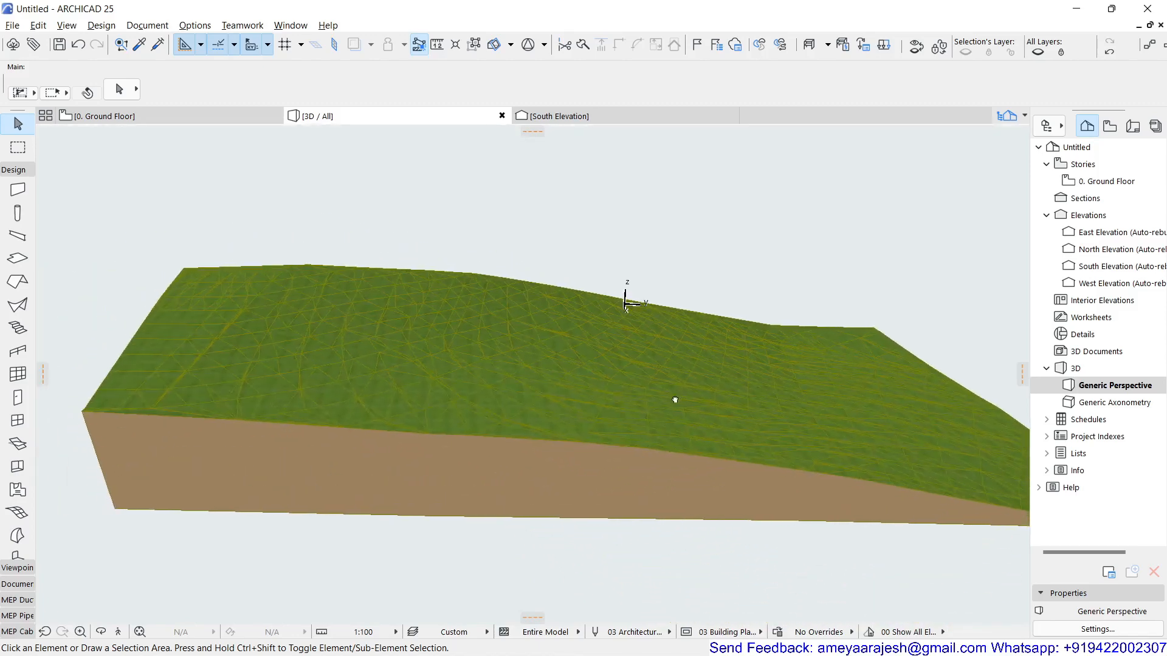
pyautogui.keyDown('shift'); pyautogui.moveTo(495, 326); pyautogui.dragTo(492, 363, button='middle'); pyautogui.keyUp('shift')
pyautogui.click(395, 361)
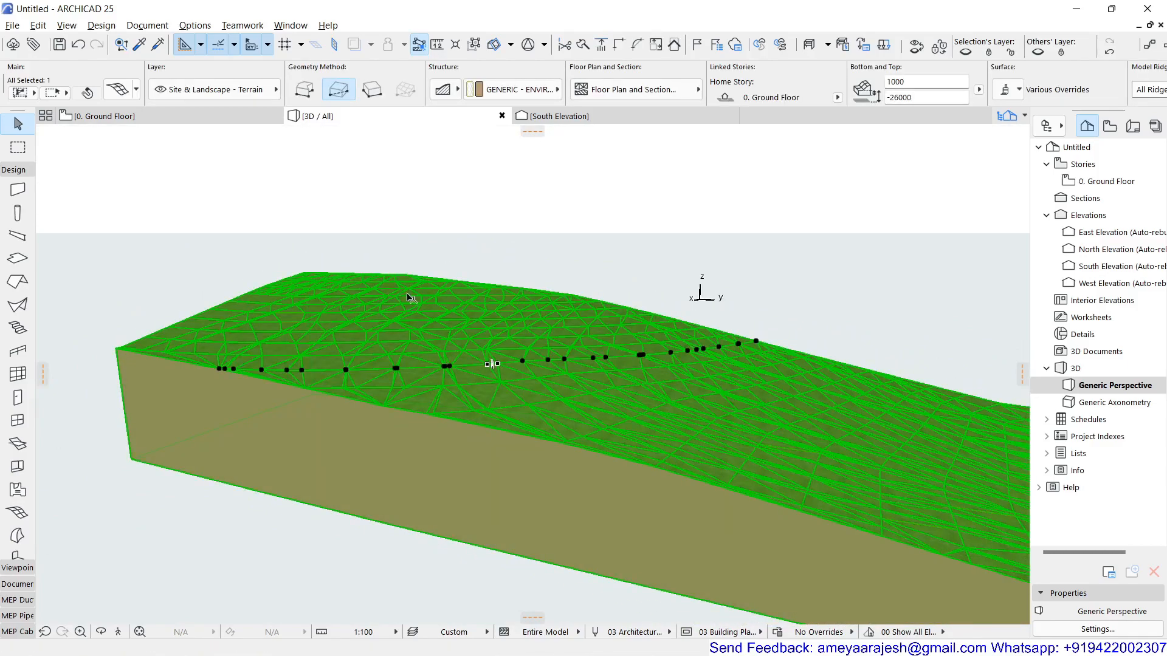
pyautogui.click(432, 260)
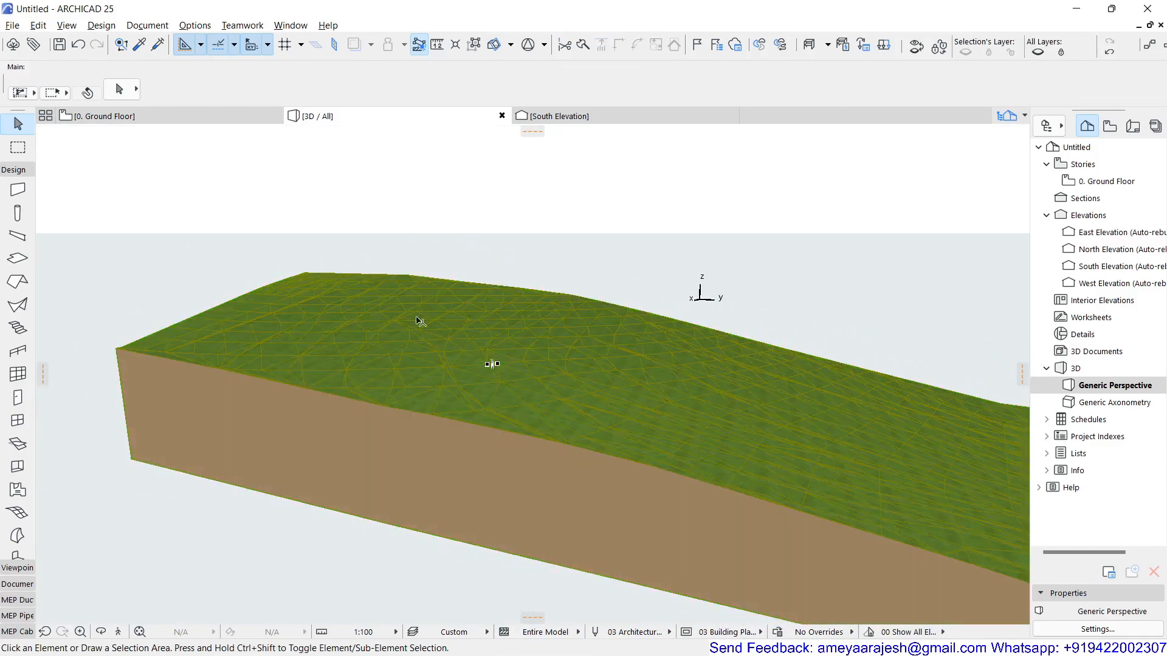
# - Set the site mesh's 3D appearance to User Defined Sharp and deselect the mesh
pyautogui.click(365, 432)
pyautogui.click(121, 93)
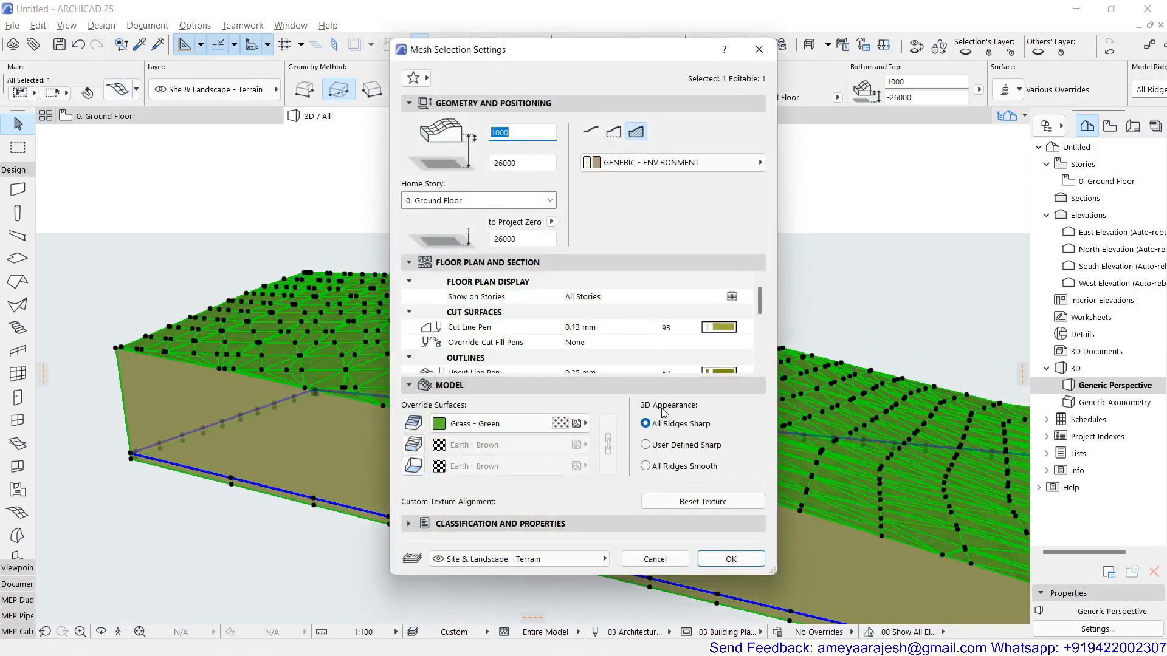
pyautogui.click(682, 452)
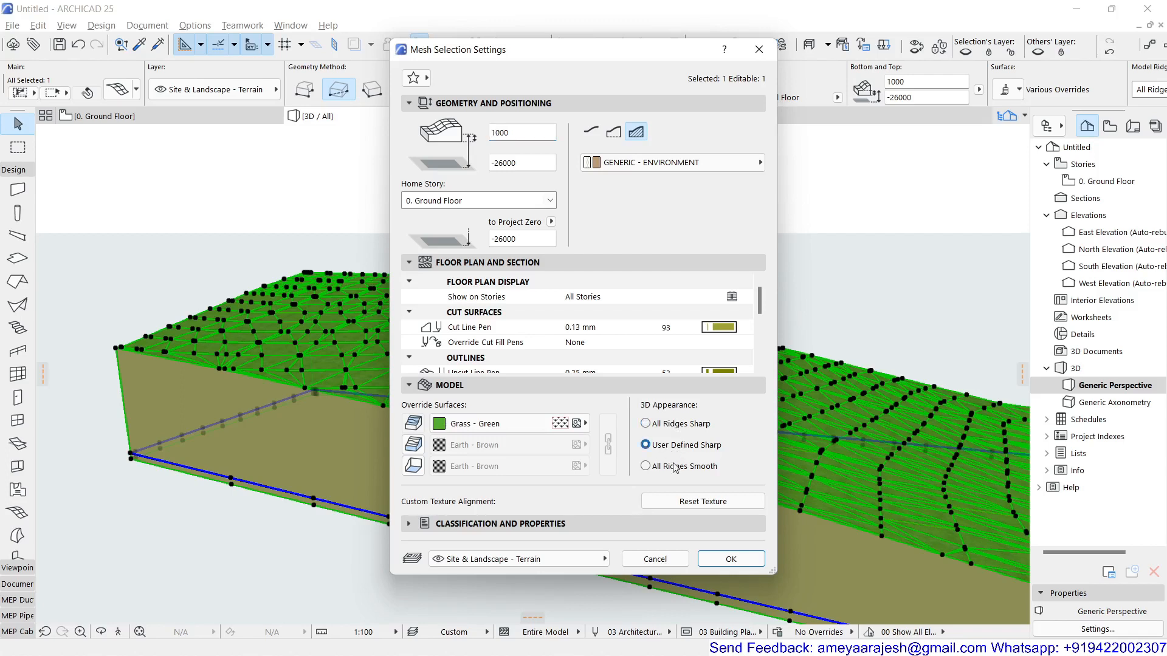
pyautogui.click(726, 565)
pyautogui.press('Escape')
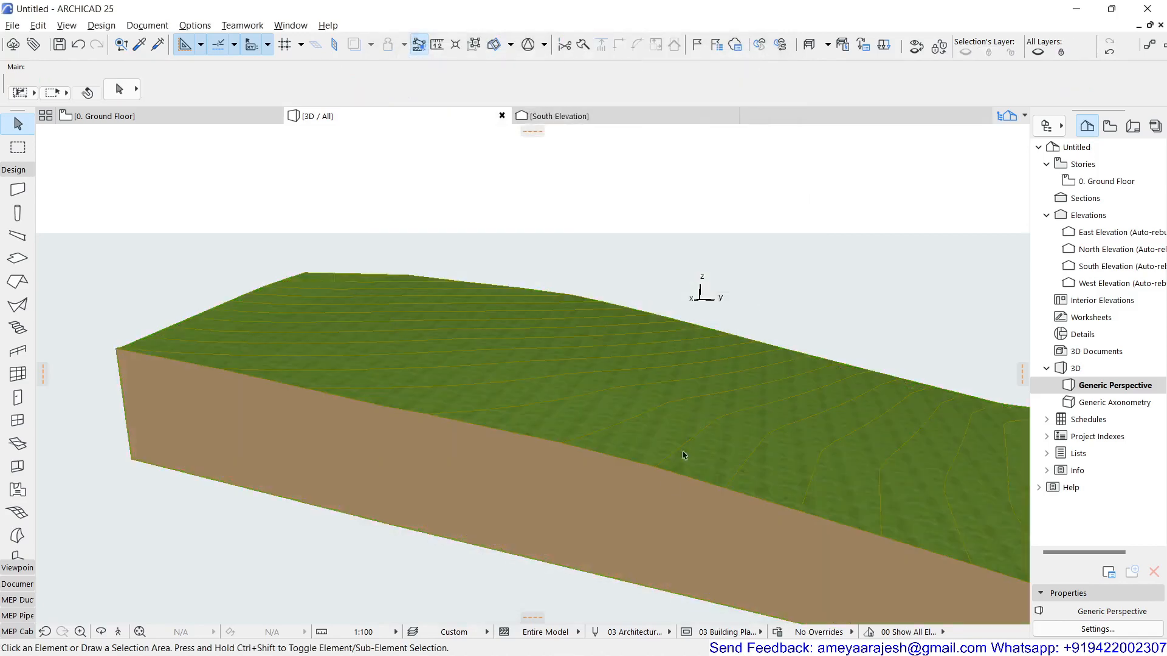
# - Change the site mesh's top surface override to Paint - Sand Beige in its selection settings
pyautogui.scroll(3, 447, 512)
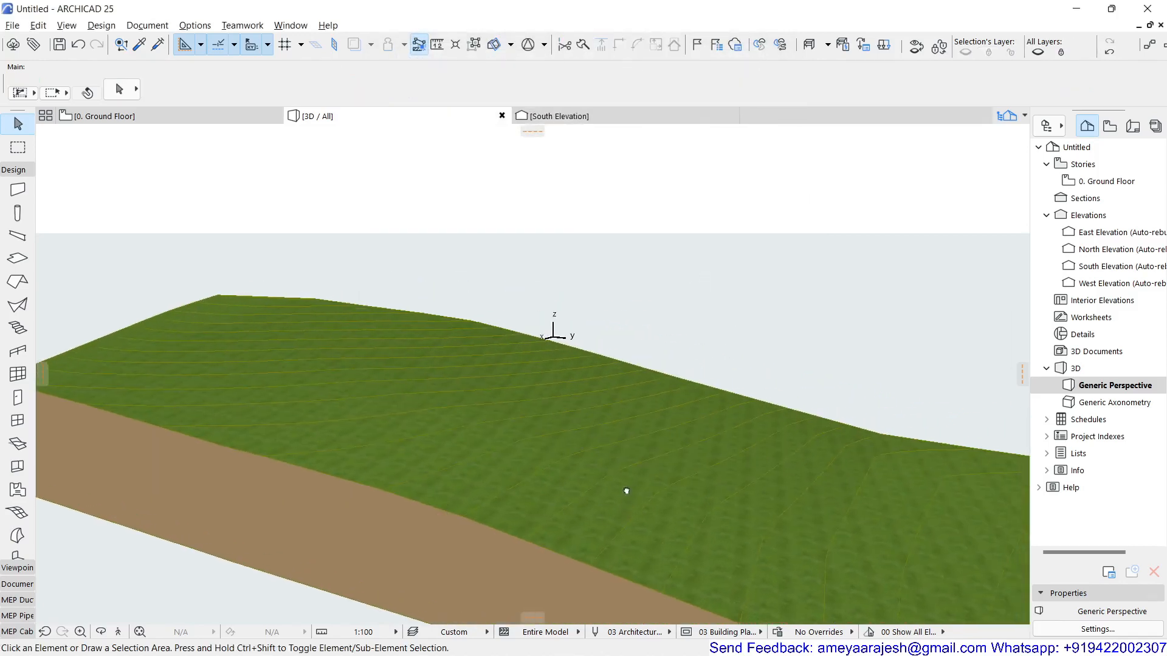
pyautogui.keyDown('shift'); pyautogui.moveTo(625, 491); pyautogui.dragTo(834, 494, button='middle'); pyautogui.keyUp('shift')
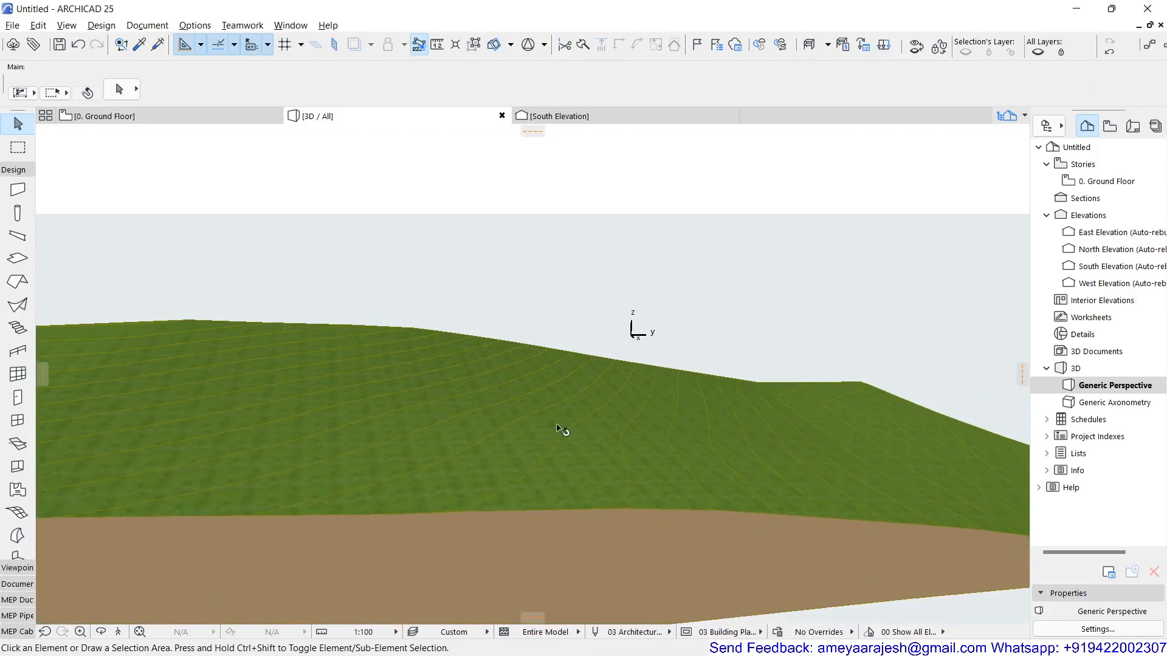
pyautogui.scroll(2, 509, 432)
pyautogui.moveTo(509, 447); pyautogui.dragTo(503, 424, button='middle')
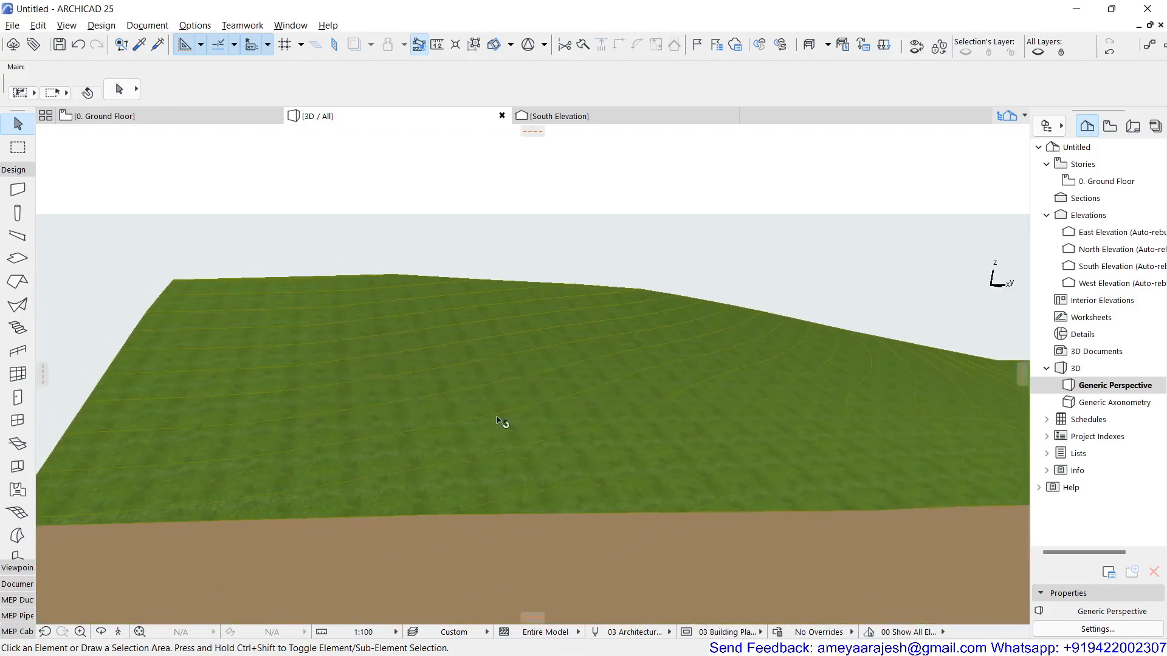
pyautogui.click(404, 428)
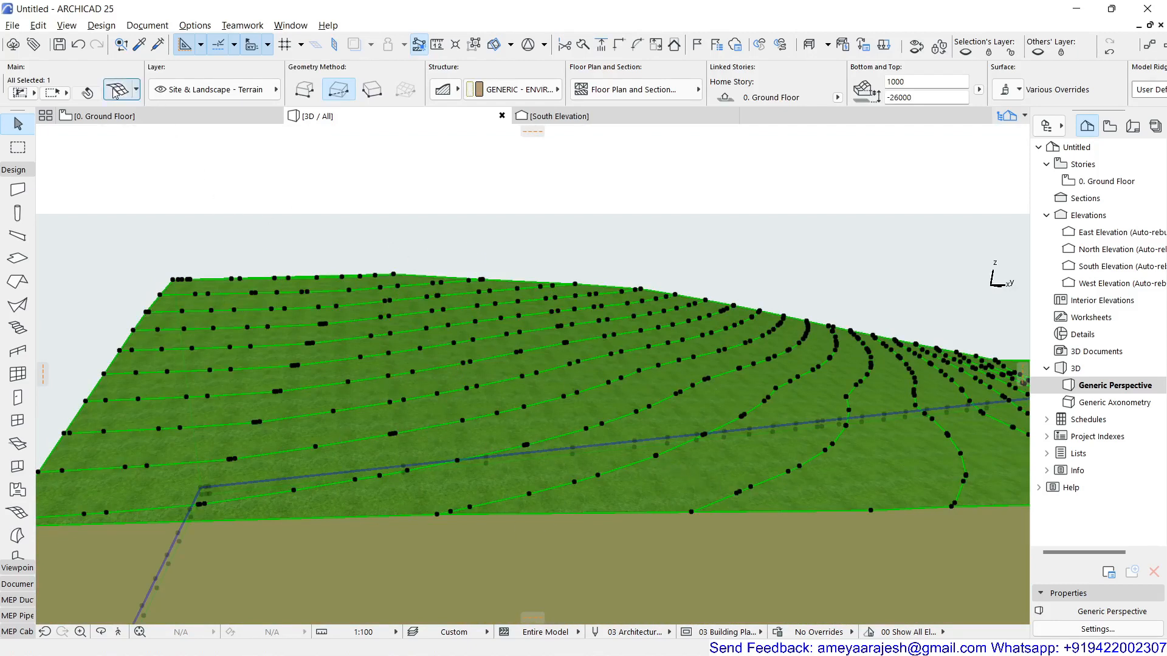
pyautogui.click(116, 90)
pyautogui.click(524, 424)
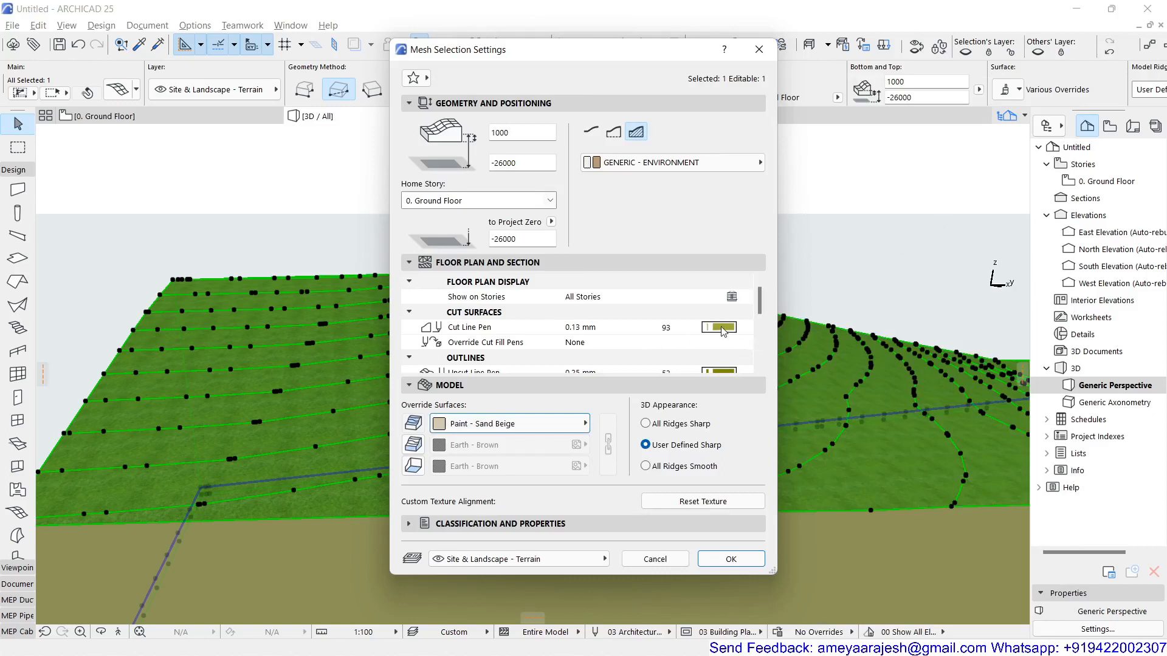
# - Set the site mesh's Uncut Line Pen to pen 1, apply the settings and deselect the mesh
pyautogui.scroll(-5, 723, 330)
pyautogui.scroll(-3, 722, 330)
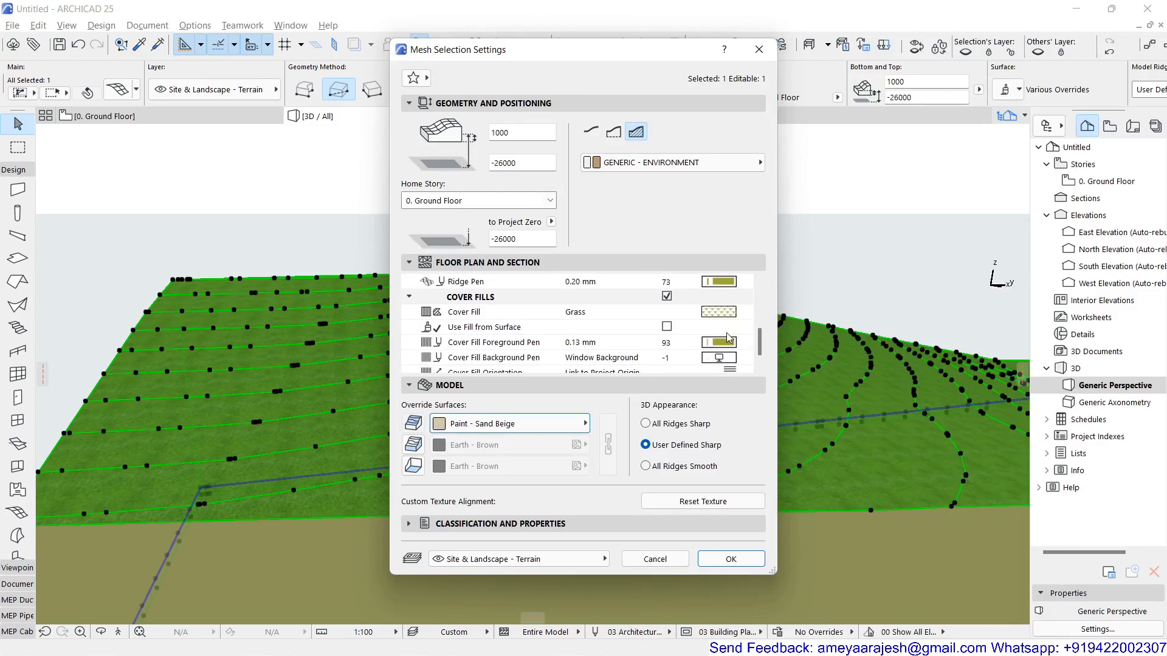
pyautogui.scroll(6, 730, 325)
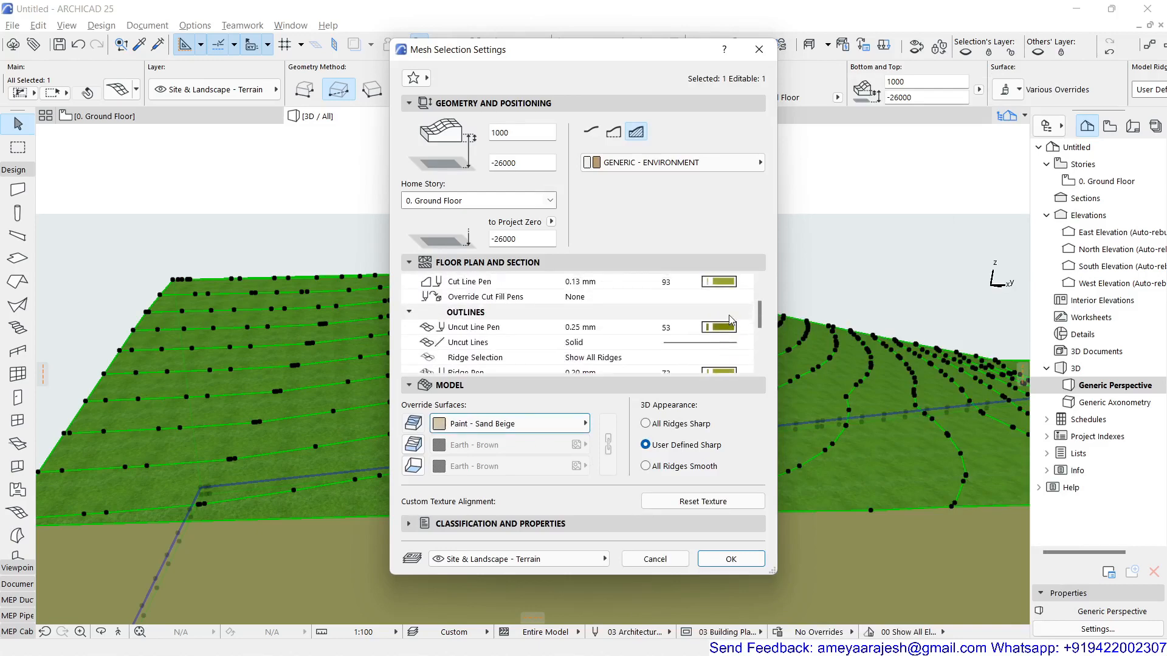
pyautogui.click(734, 329)
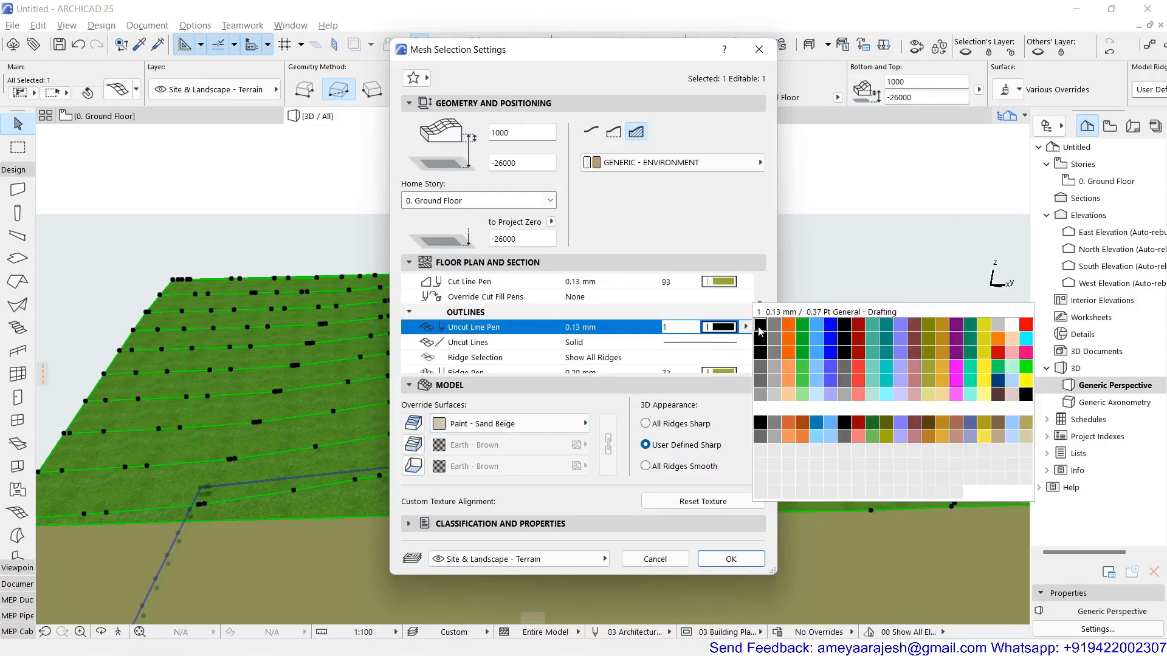
pyautogui.click(759, 331)
pyautogui.click(732, 554)
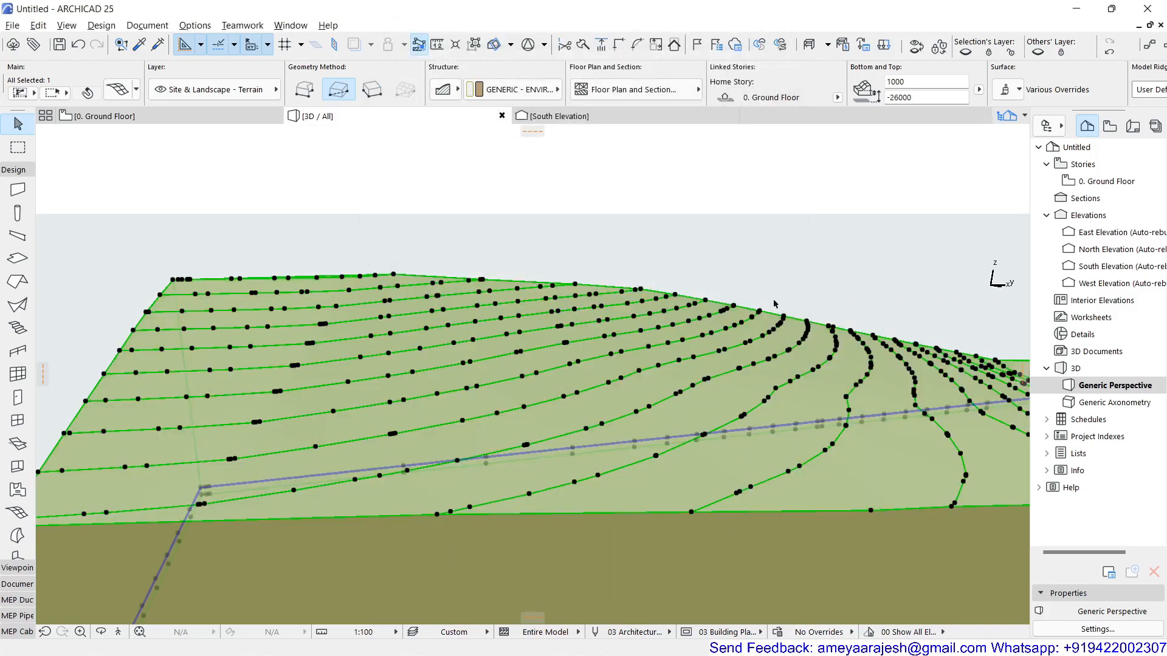
pyautogui.click(777, 281)
# - Inspect the recoloured site mesh and its contour lines from several angles in 3D
pyautogui.keyDown('shift'); pyautogui.moveTo(746, 474); pyautogui.dragTo(832, 476, button='middle'); pyautogui.keyUp('shift')
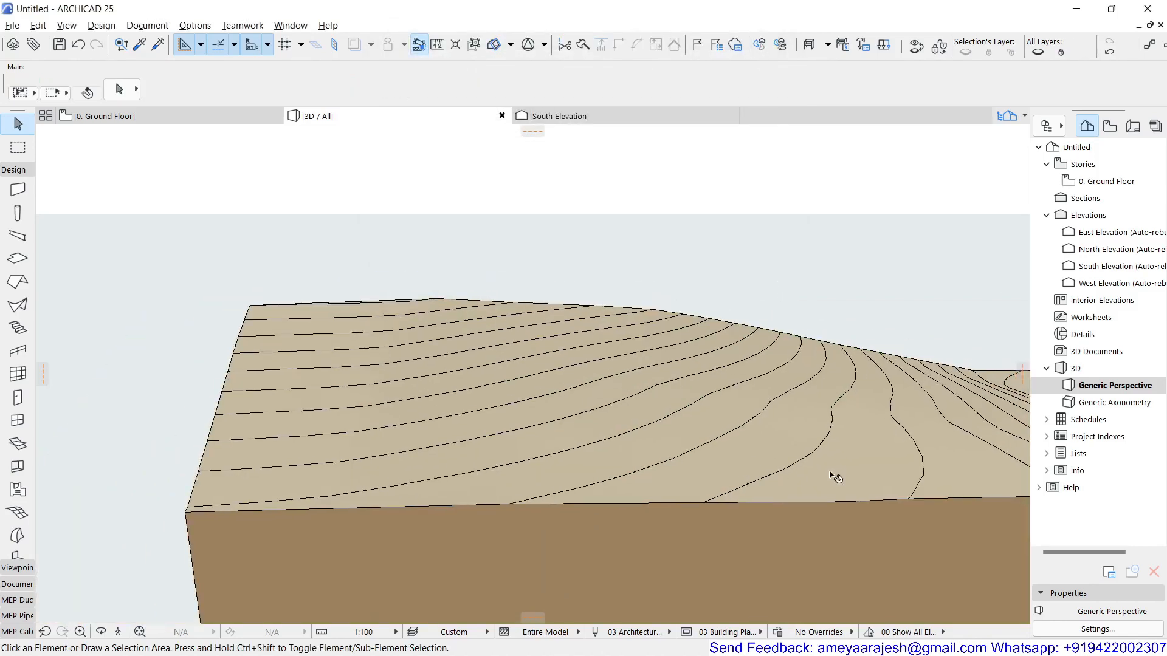
pyautogui.keyDown('shift'); pyautogui.moveTo(747, 472); pyautogui.dragTo(377, 294, button='middle'); pyautogui.keyUp('shift')
pyautogui.keyDown('shift'); pyautogui.moveTo(704, 482); pyautogui.dragTo(571, 415, button='middle'); pyautogui.keyUp('shift')
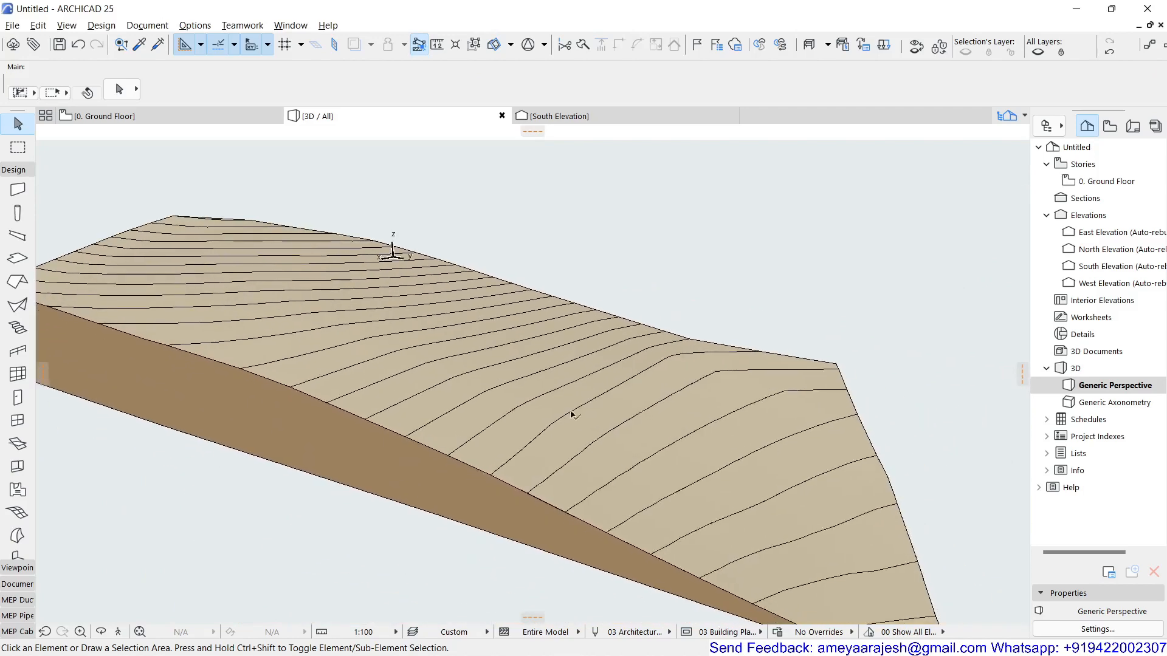
pyautogui.scroll(-2, 690, 437)
pyautogui.keyDown('shift'); pyautogui.moveTo(742, 454); pyautogui.dragTo(770, 448, button='middle'); pyautogui.keyUp('shift')
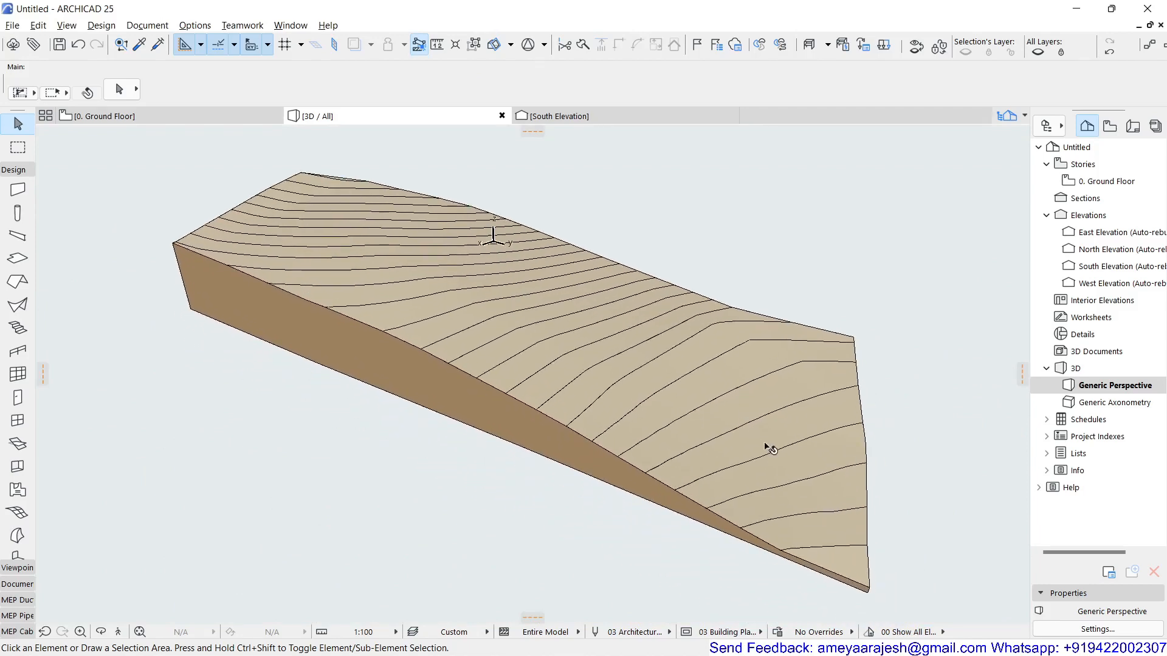